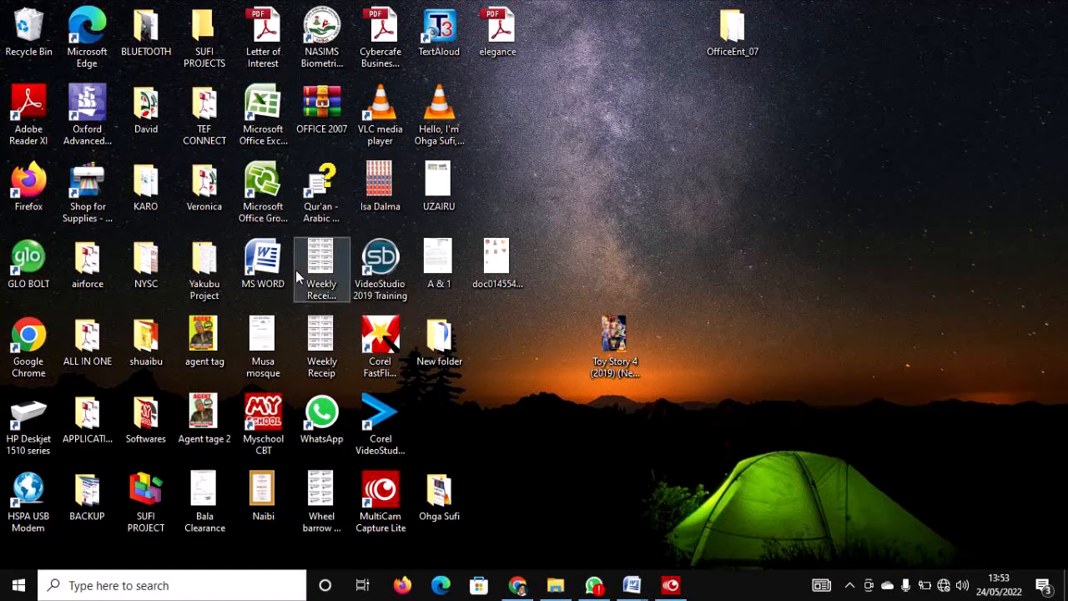
Launch Word from its desktop shortcut, opening blank Document9.
double_click(266, 266)
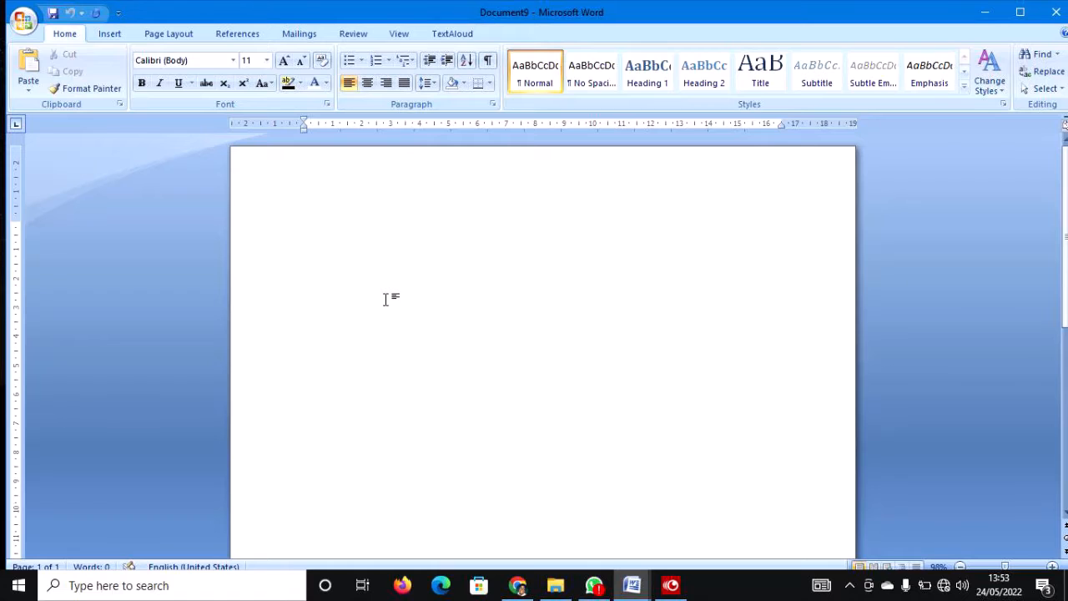
left_click(36, 37)
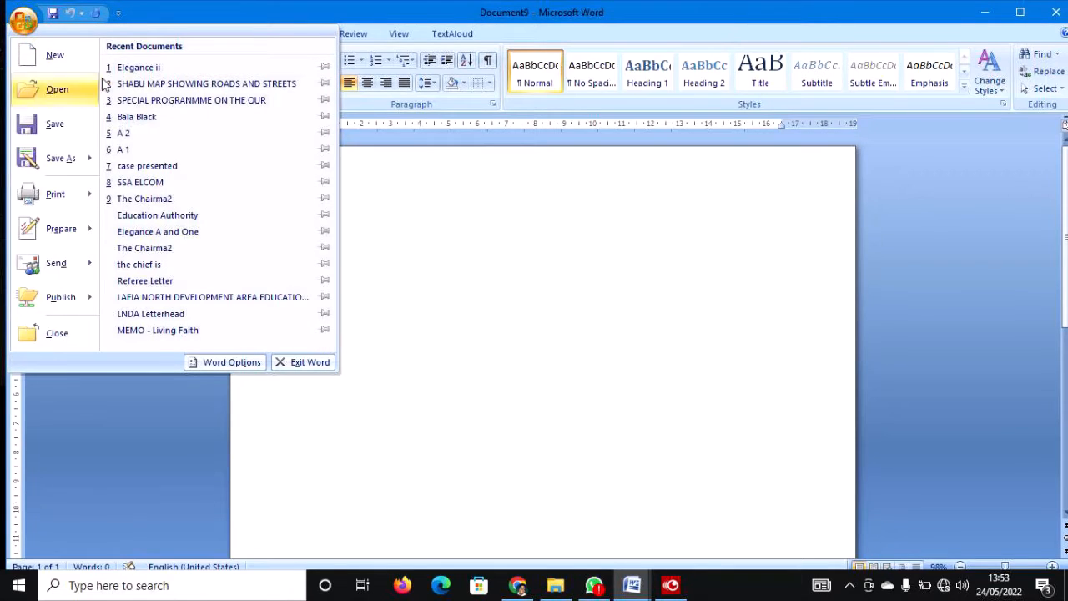
left_click(136, 117)
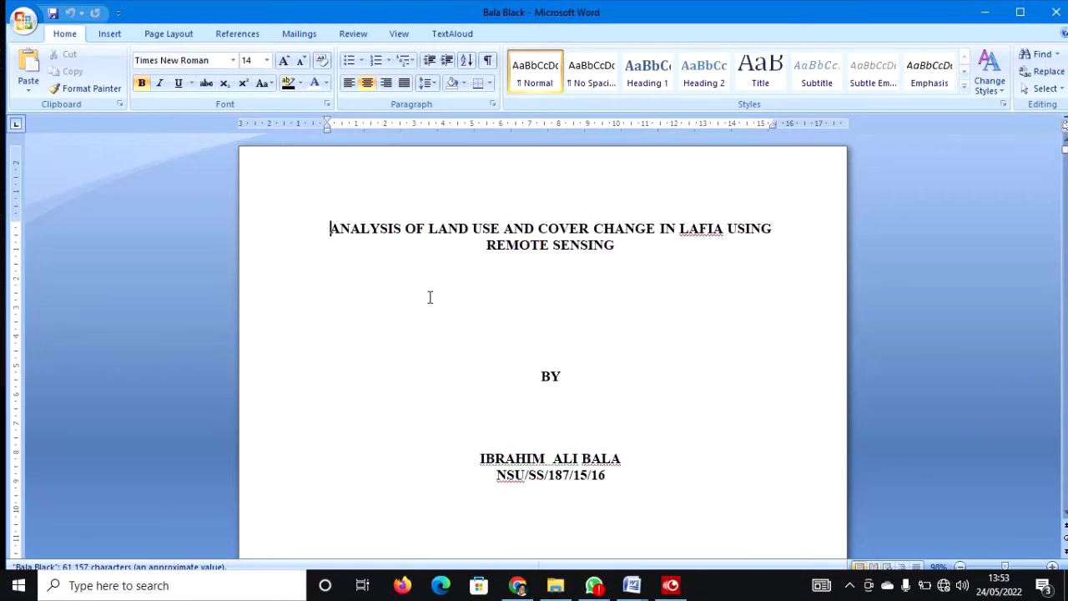
scroll(423, 307, "down", 1)
scroll(423, 307, "down", 10)
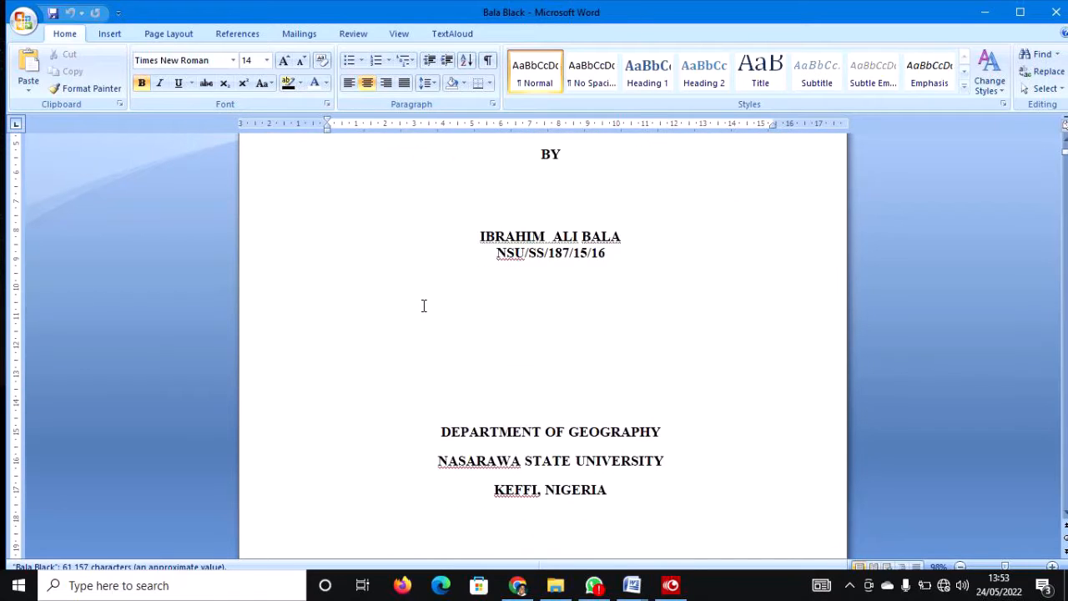
scroll(423, 304, "up", 10)
scroll(423, 305, "down", 15)
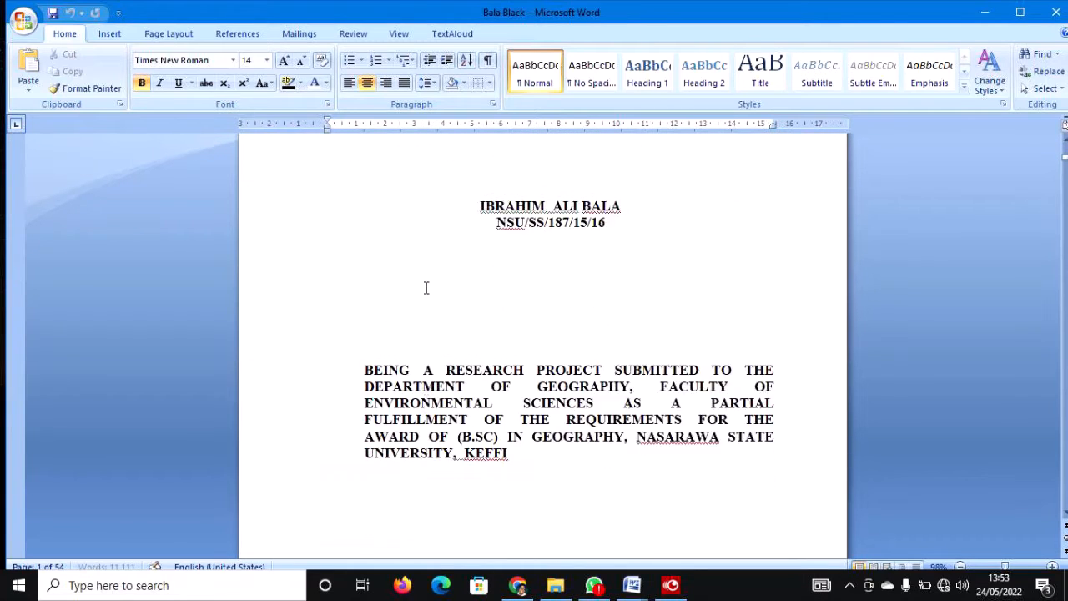
scroll(429, 277, "down", 20)
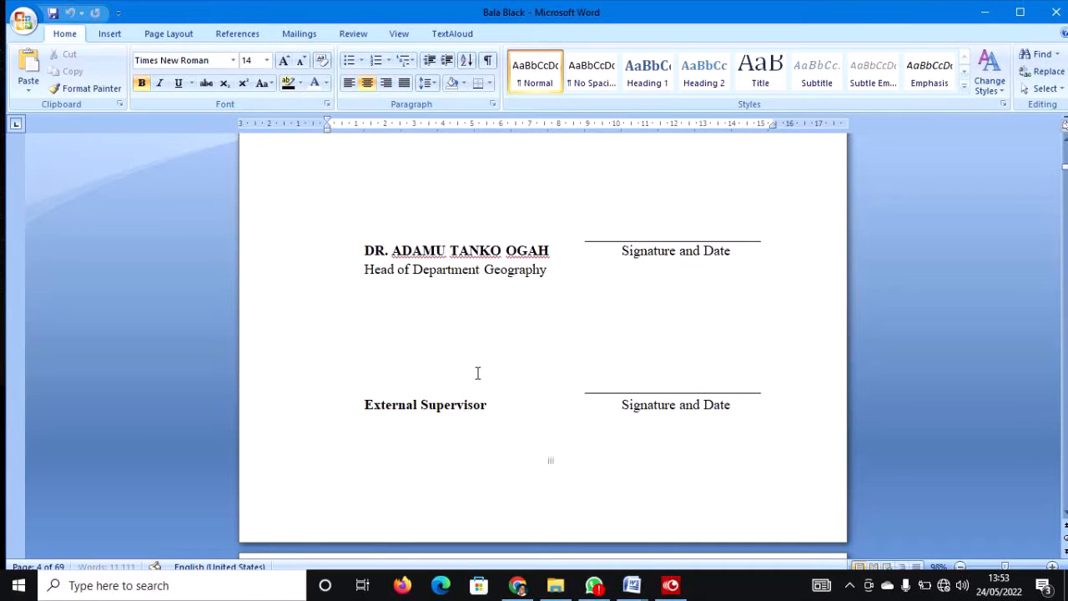
scroll(381, 362, "down", 5)
scroll(382, 363, "down", 4)
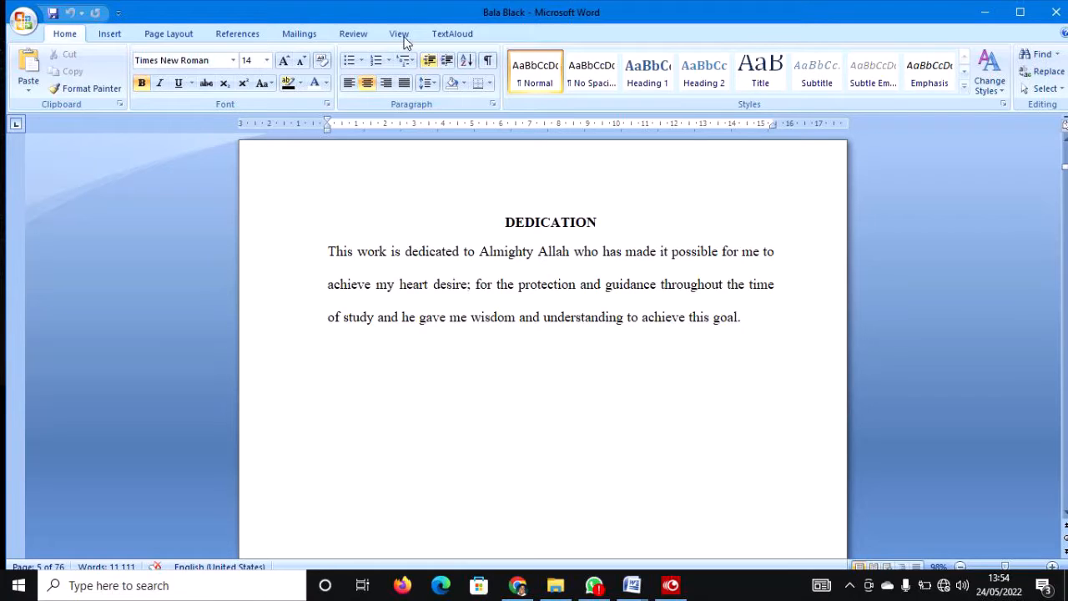
Switch to the Review ribbon and return to the page 4 approval signature lines.
left_click(353, 35)
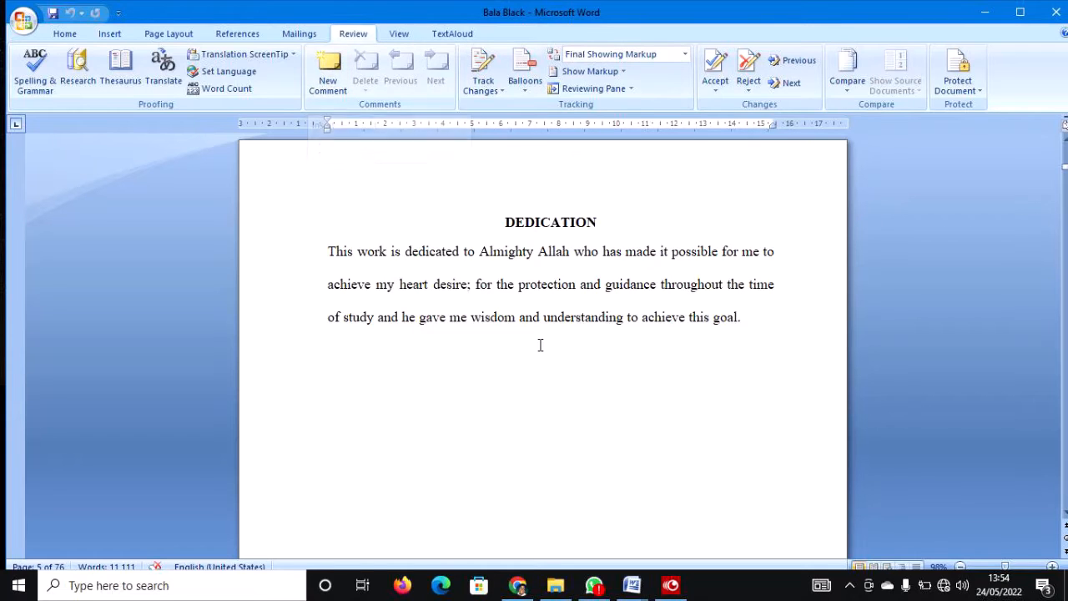
scroll(539, 343, "down", 4)
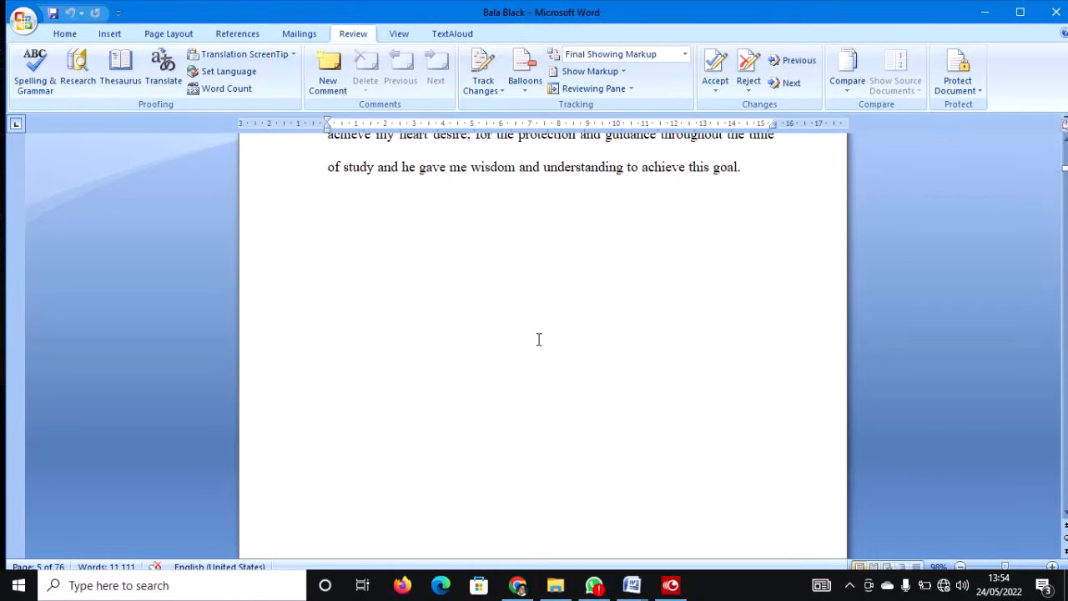
scroll(538, 340, "up", 3)
scroll(538, 340, "up", 10)
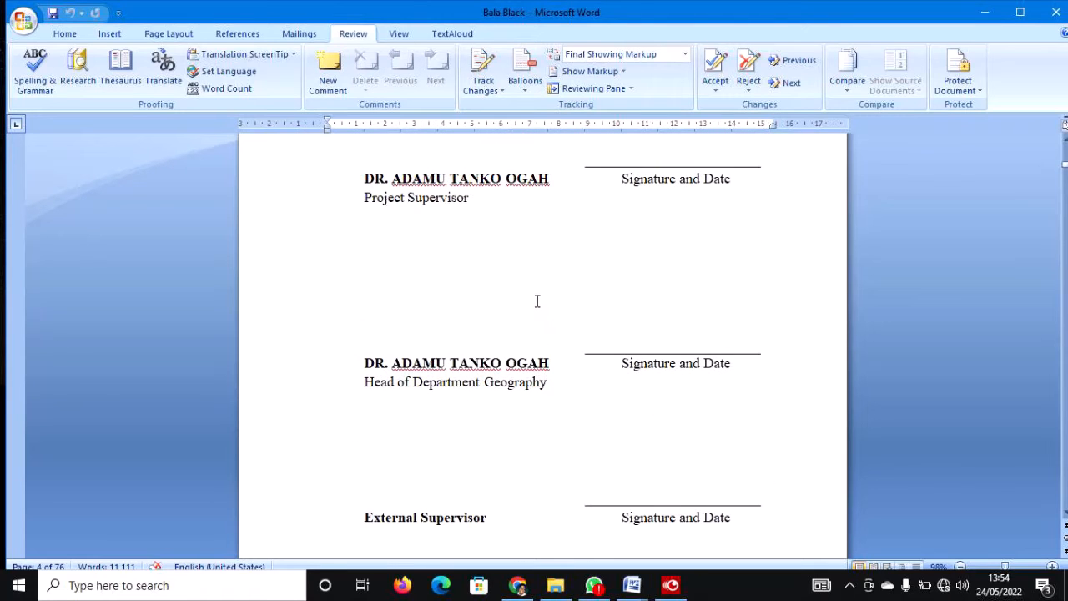
scroll(536, 297, "up", 6)
scroll(534, 295, "down", 3)
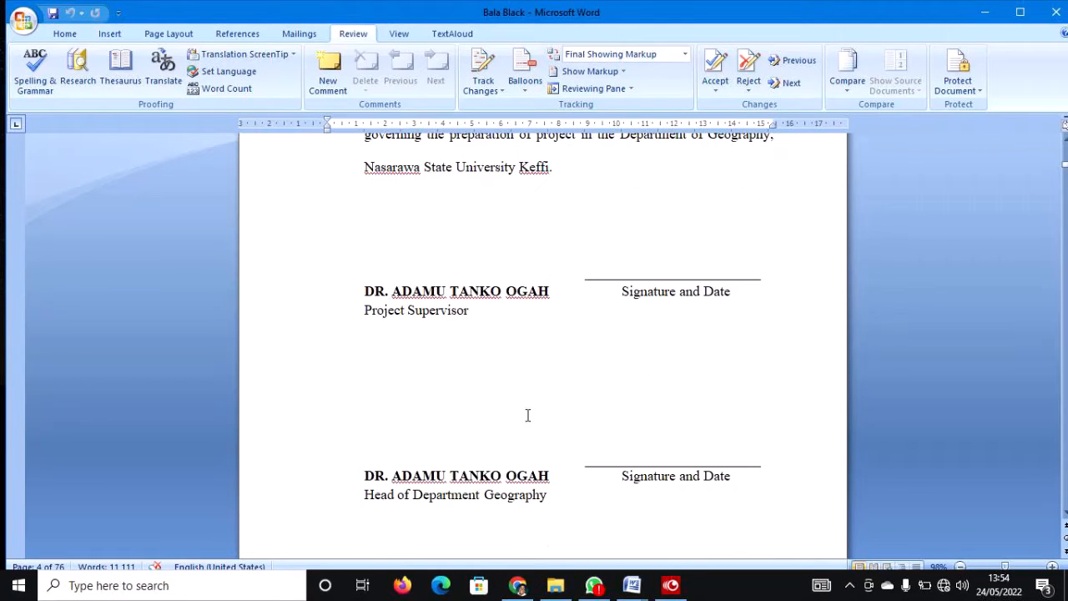
scroll(525, 376, "down", 5)
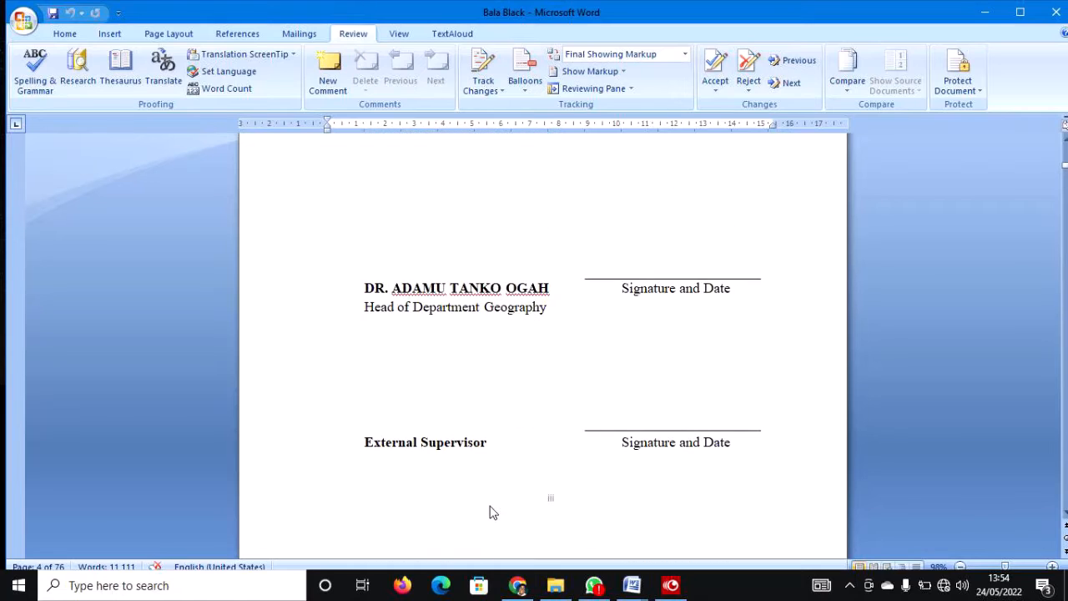
Comment 'Indicate the name of the External Supervisor' on the External Supervisor line.
left_click(491, 441)
left_click_drag(364, 443, 480, 449)
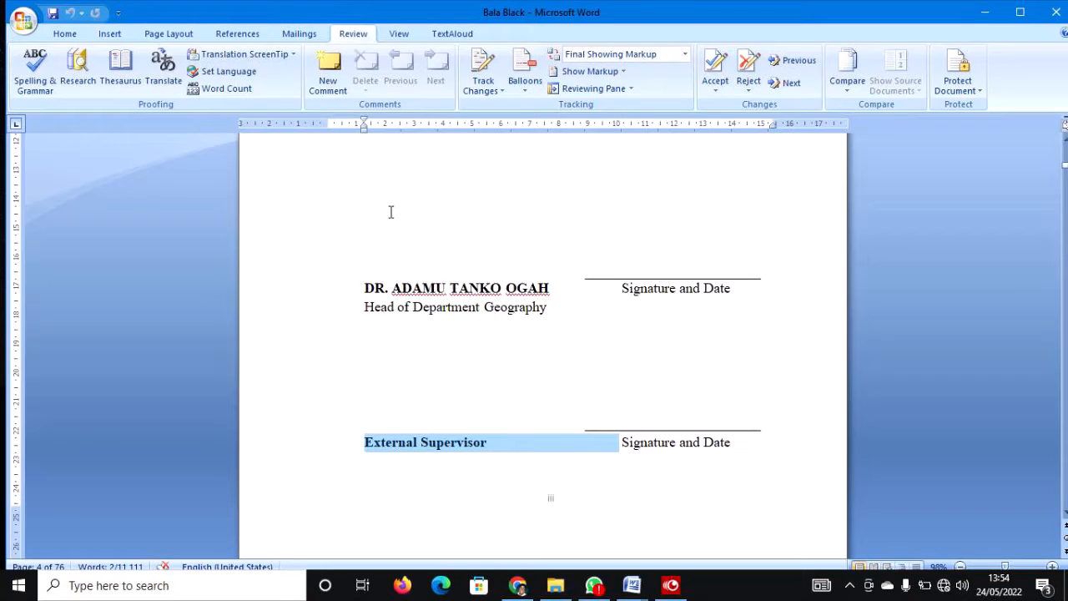
left_click(329, 72)
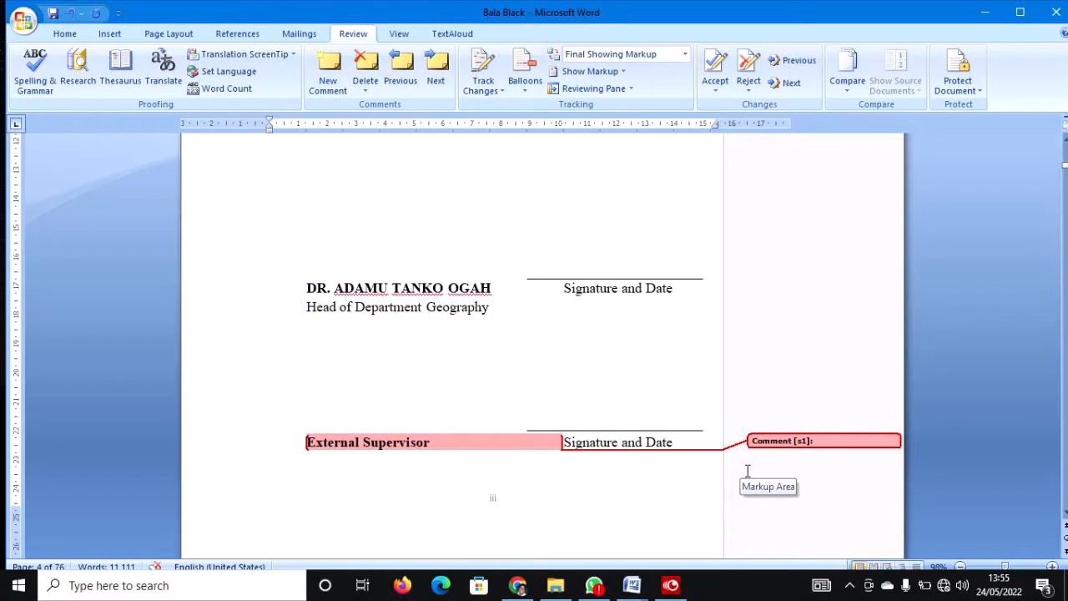
type("Indicate the name of the ")
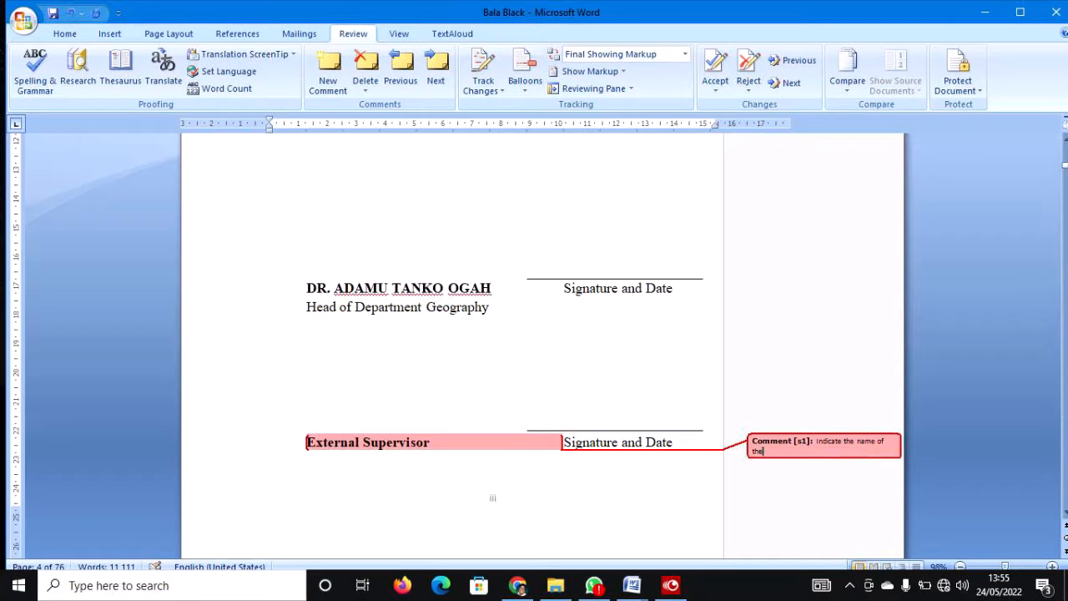
type("External Supervisor")
scroll(629, 498, "down", 10)
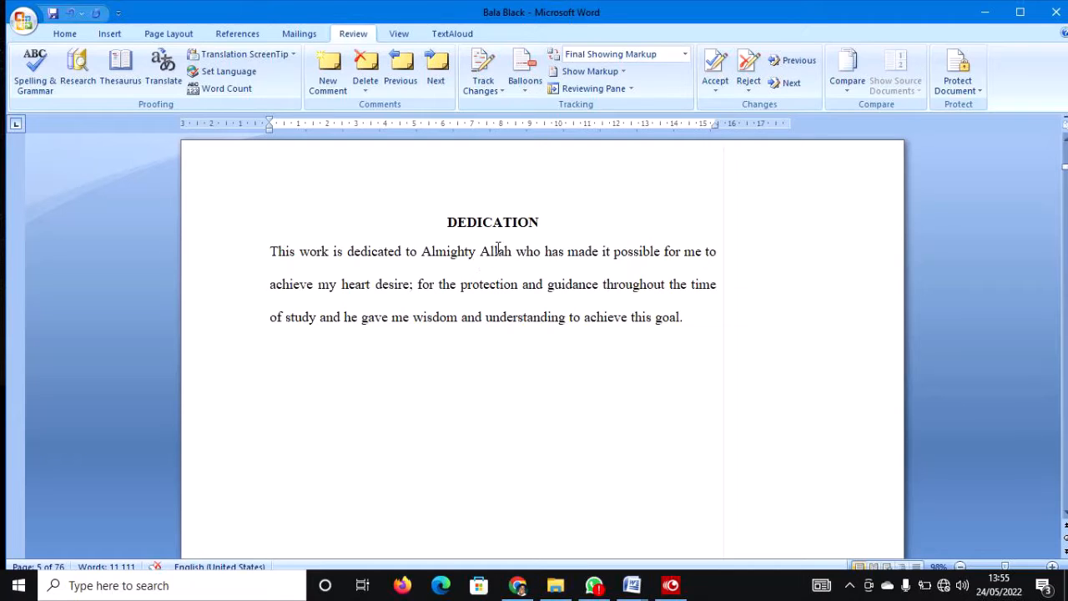
Add the comment 'Change is to God instead' to the word Allah in the Dedication.
left_click_drag(479, 251, 511, 256)
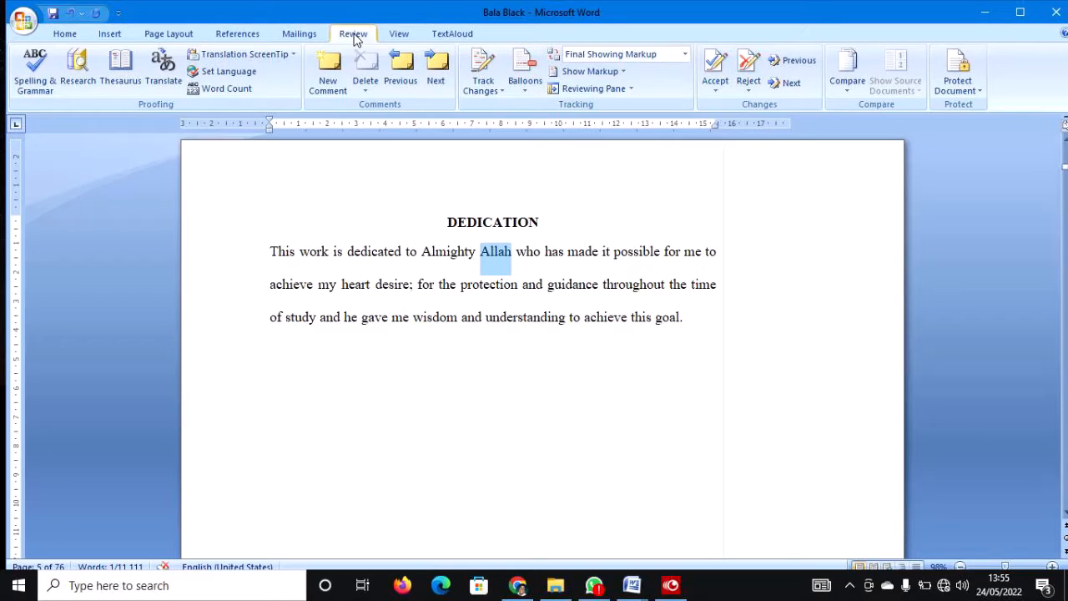
left_click(330, 67)
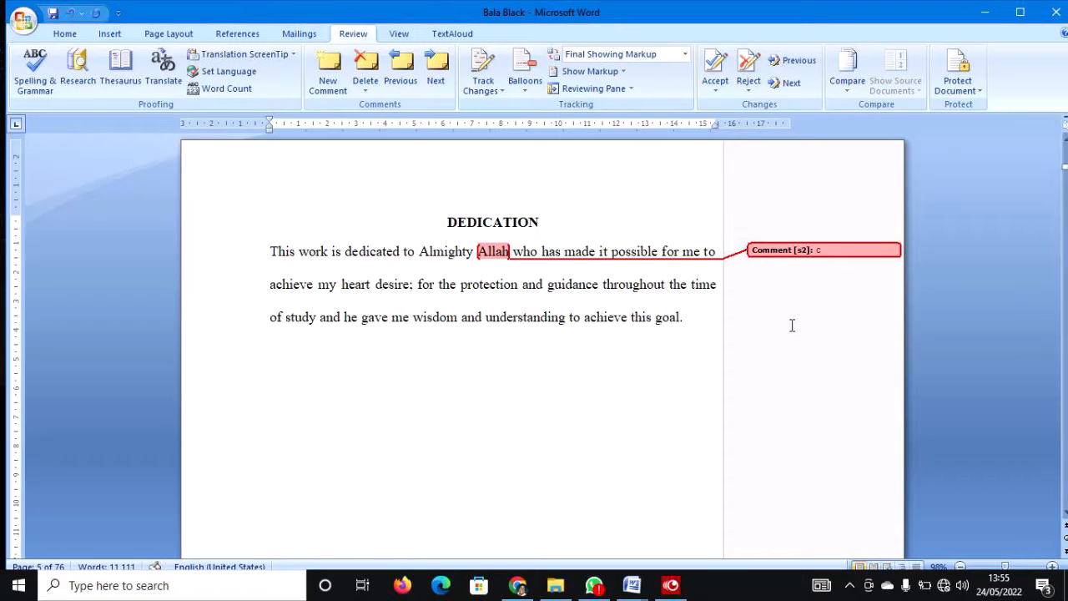
type("Change is to God")
key("BackSpace")
key("BackSpace")
type("od instead")
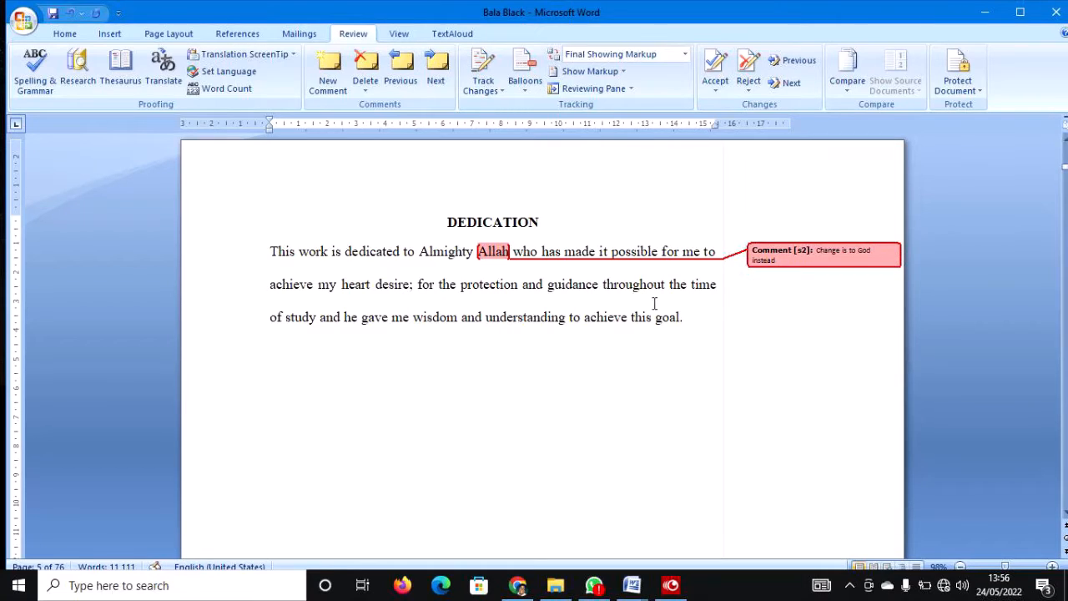
left_click(612, 348)
Scroll to page 7 and select the whole Abstract paragraph.
scroll(609, 345, "down", 15)
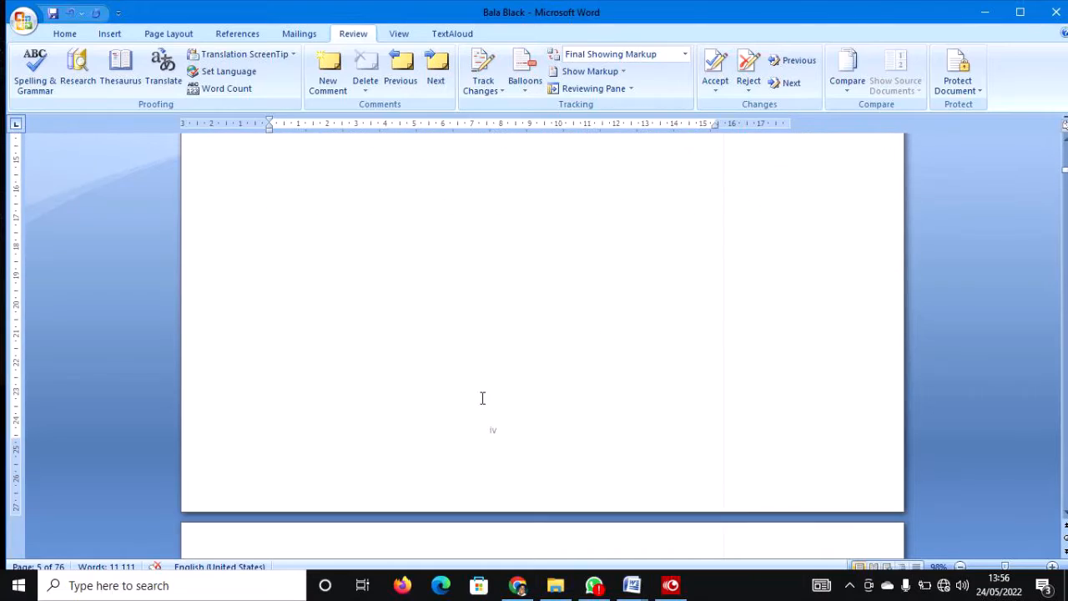
scroll(482, 400, "down", 8)
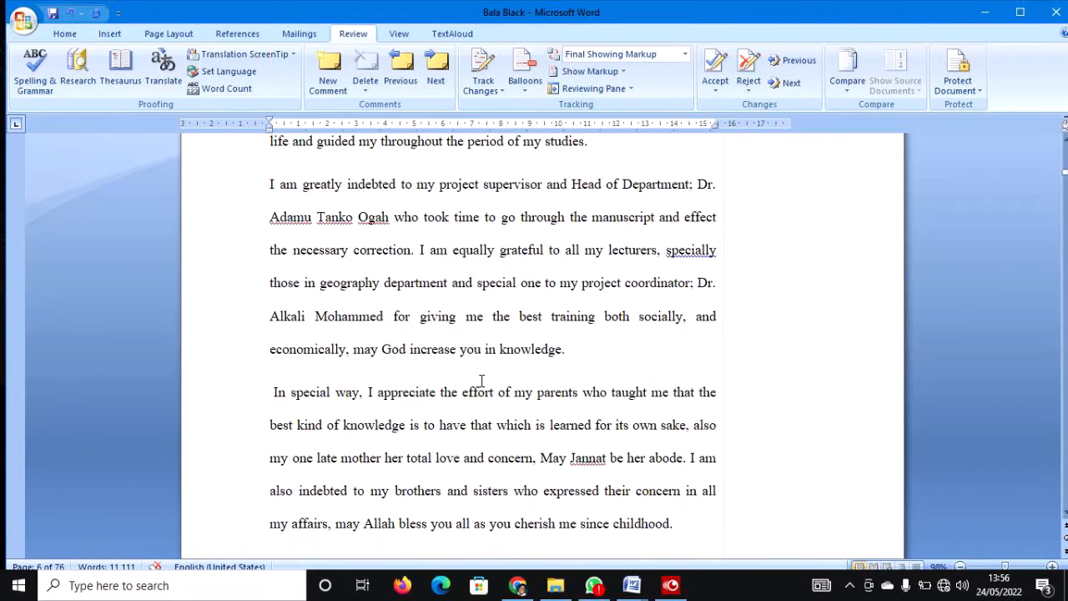
scroll(481, 381, "down", 15)
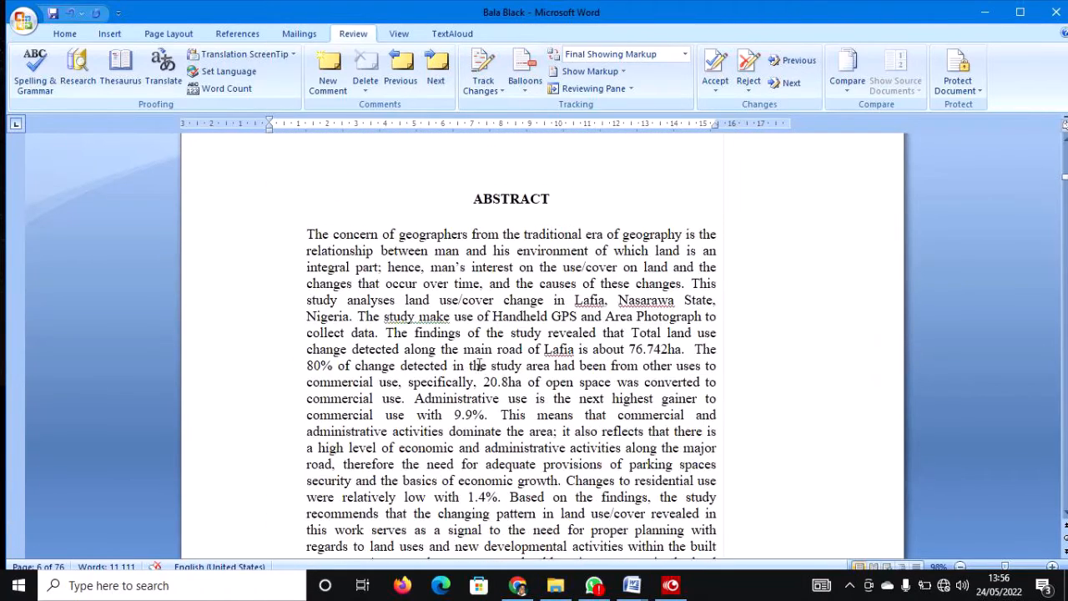
scroll(492, 350, "down", 2)
scroll(556, 303, "up", 1)
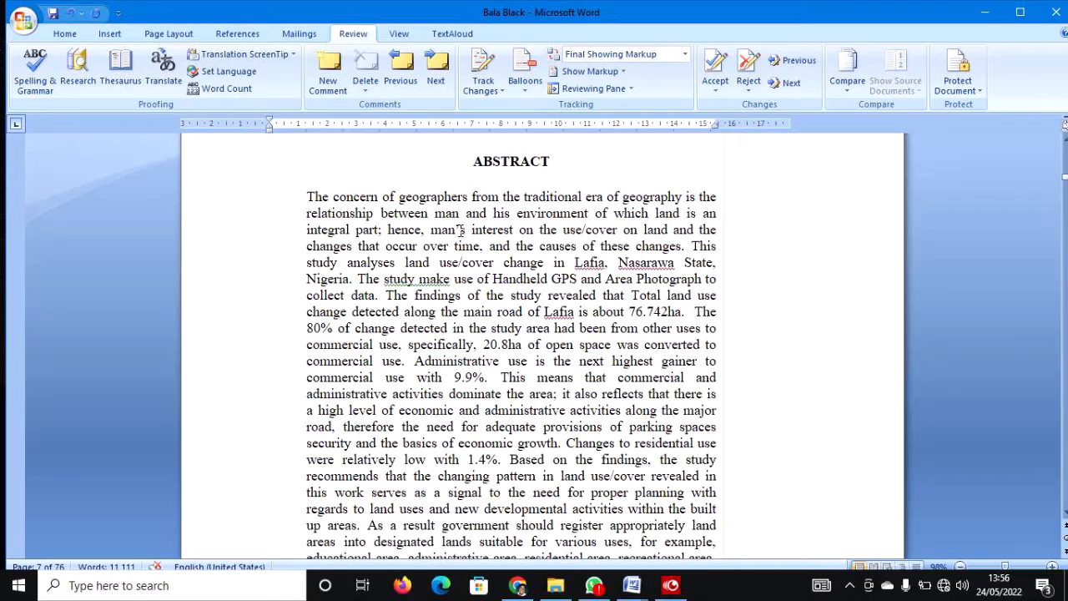
scroll(544, 318, "down", 2)
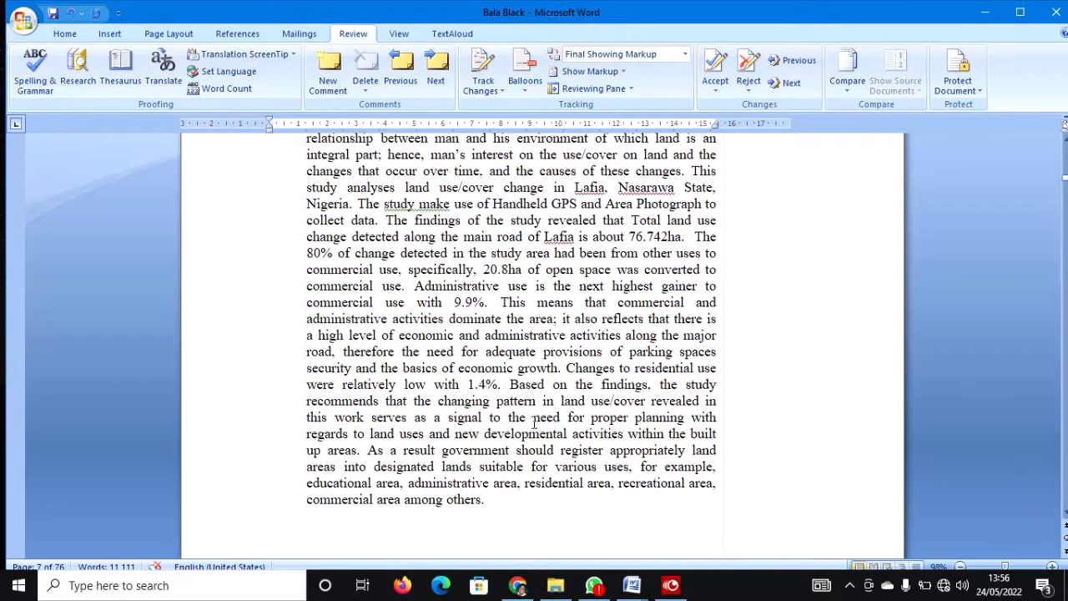
left_click(485, 499)
scroll(484, 499, "up", 2)
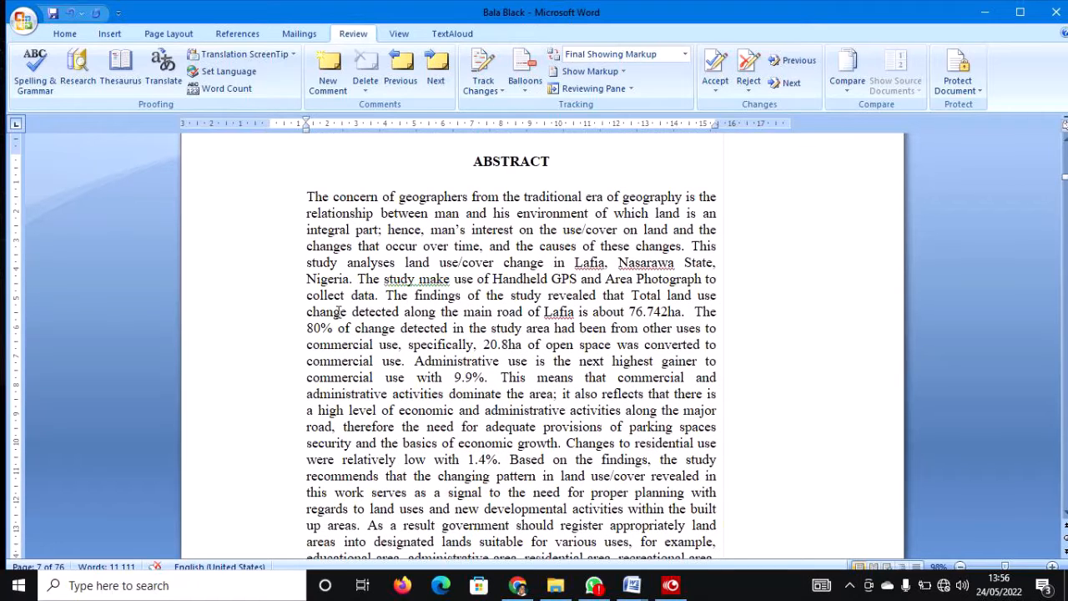
left_click_drag(308, 200, 486, 276)
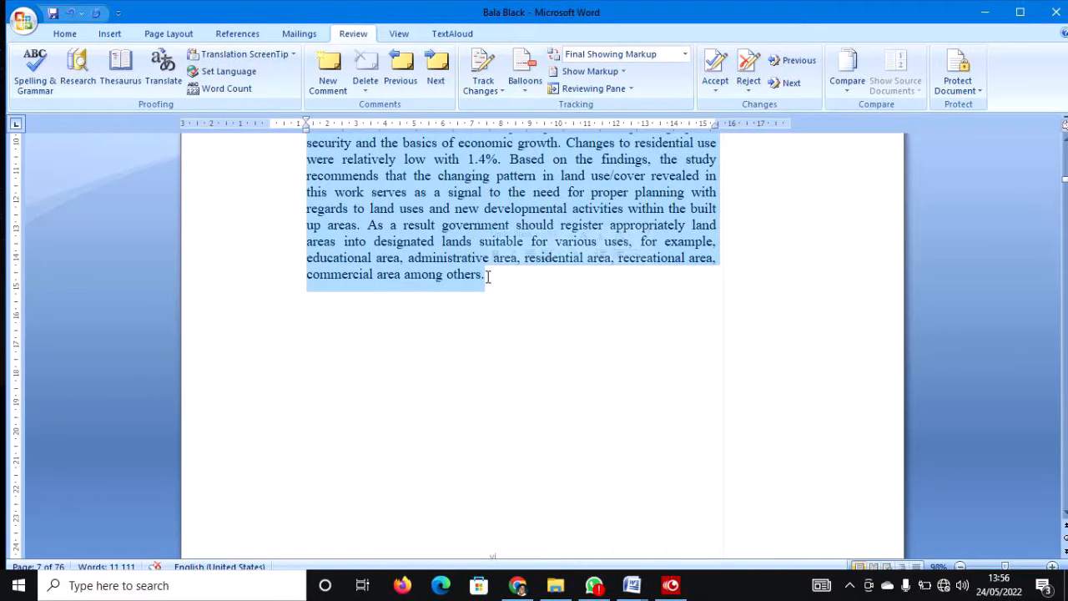
Comment 'The abstract should be italicized on single line spacing' on the selected abstract.
left_click(327, 73)
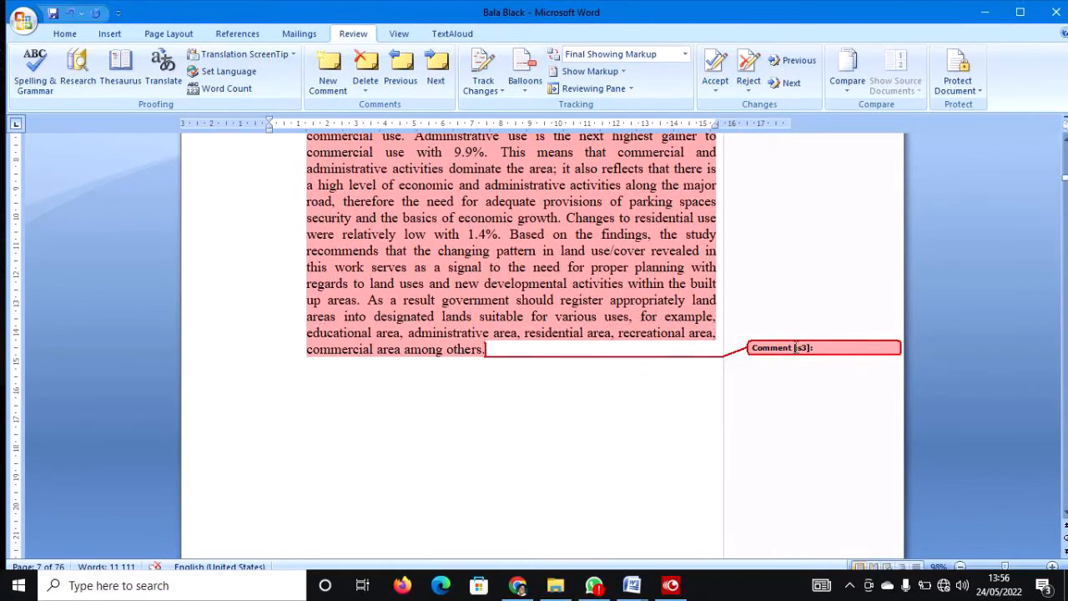
type("The abstract should be on it")
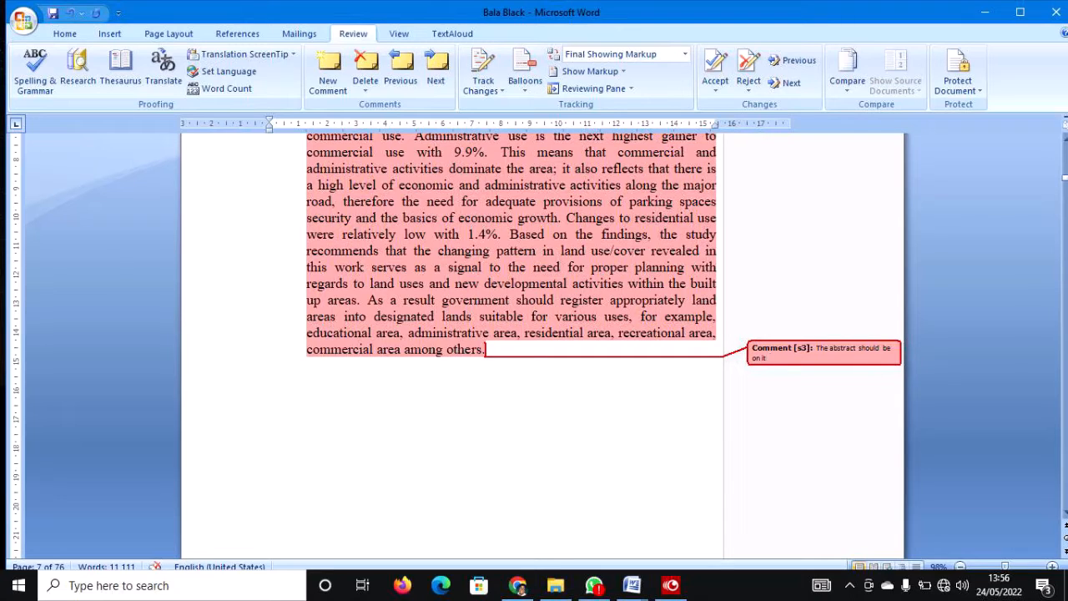
key("BackSpace")
key("BackSpace")
type("it")
double_click(788, 358)
key("Delete")
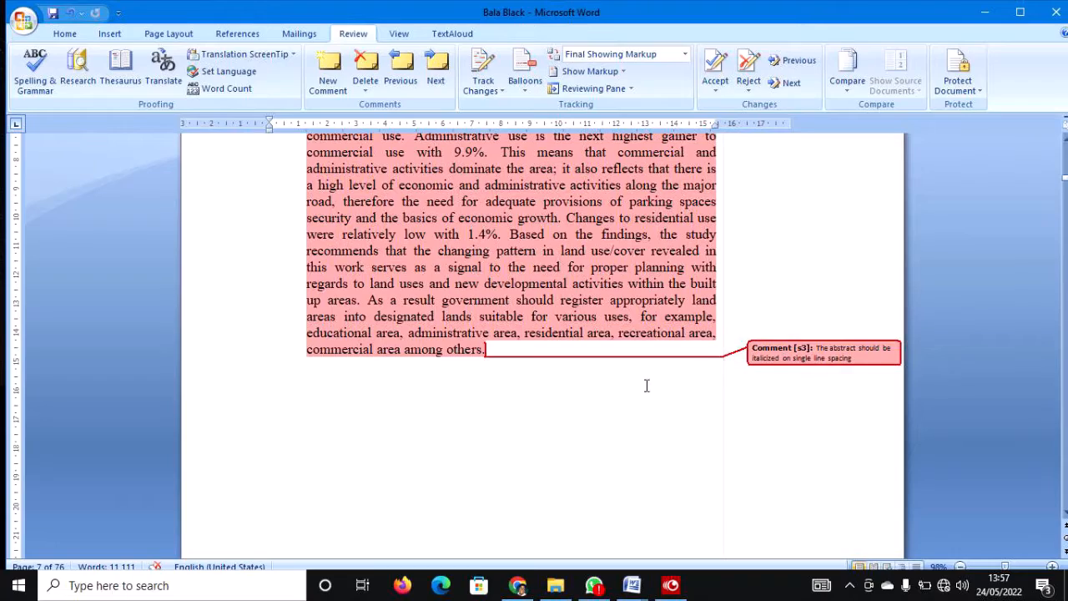
left_click(573, 374)
Place the caret right after 'others' ending the first Background to the Study paragraph.
scroll(546, 336, "up", 3)
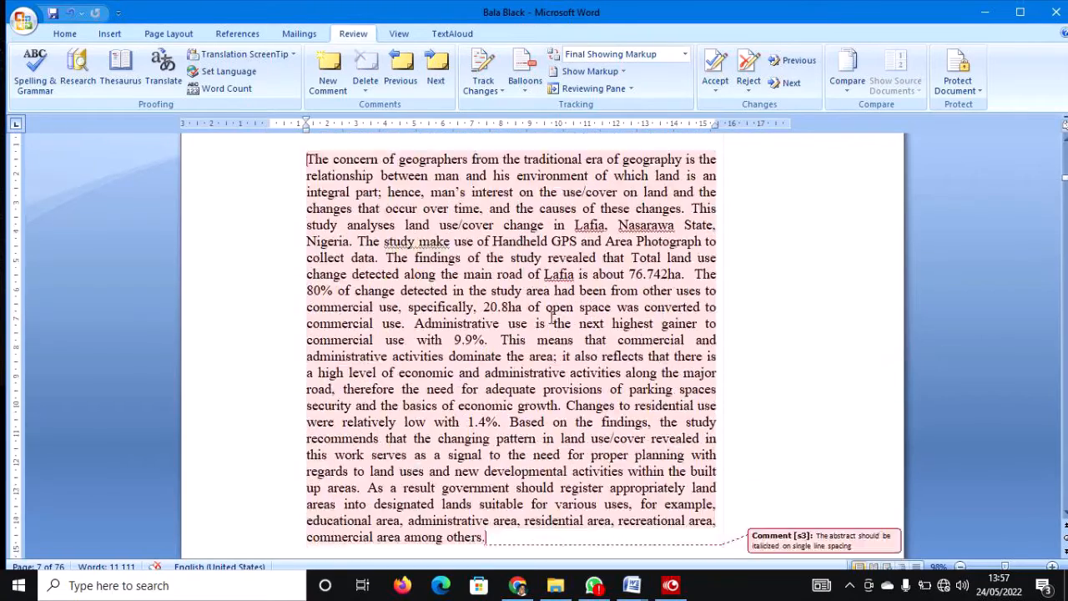
scroll(551, 315, "down", 5)
scroll(551, 315, "down", 10)
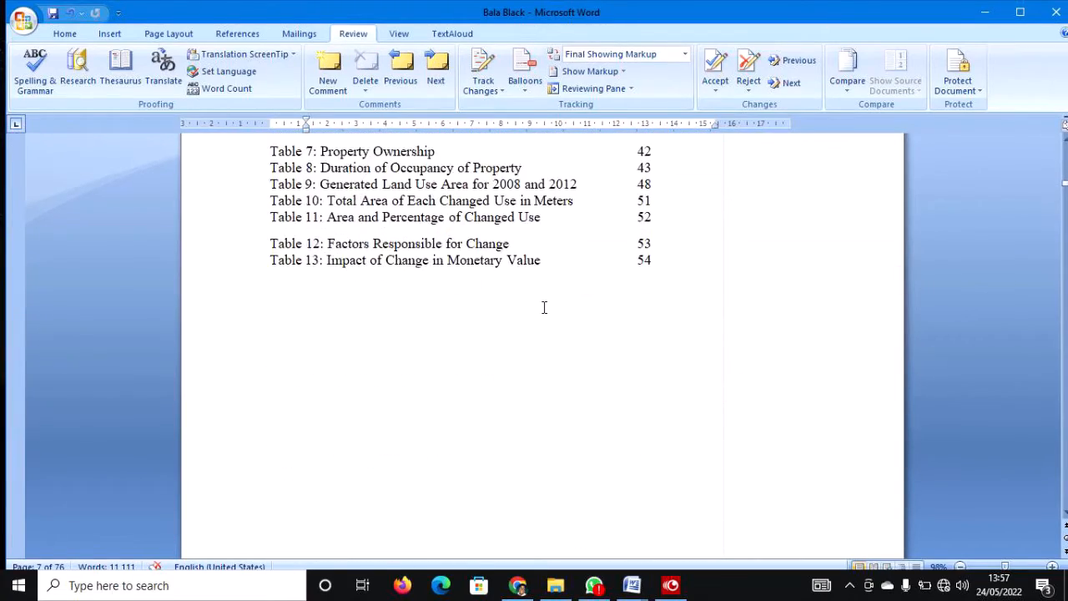
scroll(543, 311, "down", 20)
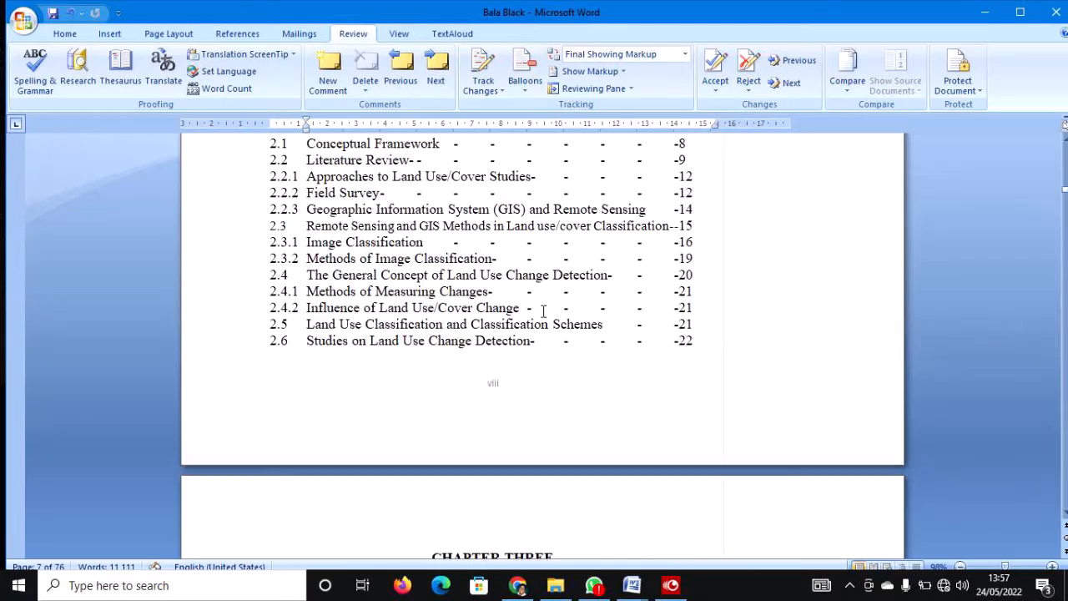
scroll(543, 311, "down", 20)
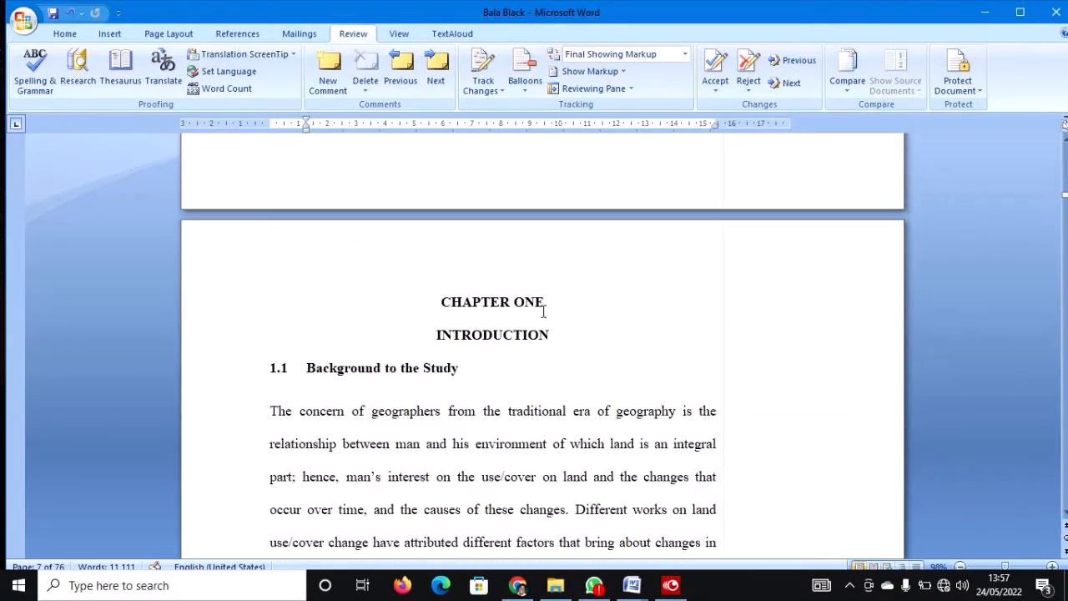
scroll(543, 311, "up", 5)
scroll(543, 312, "down", 7)
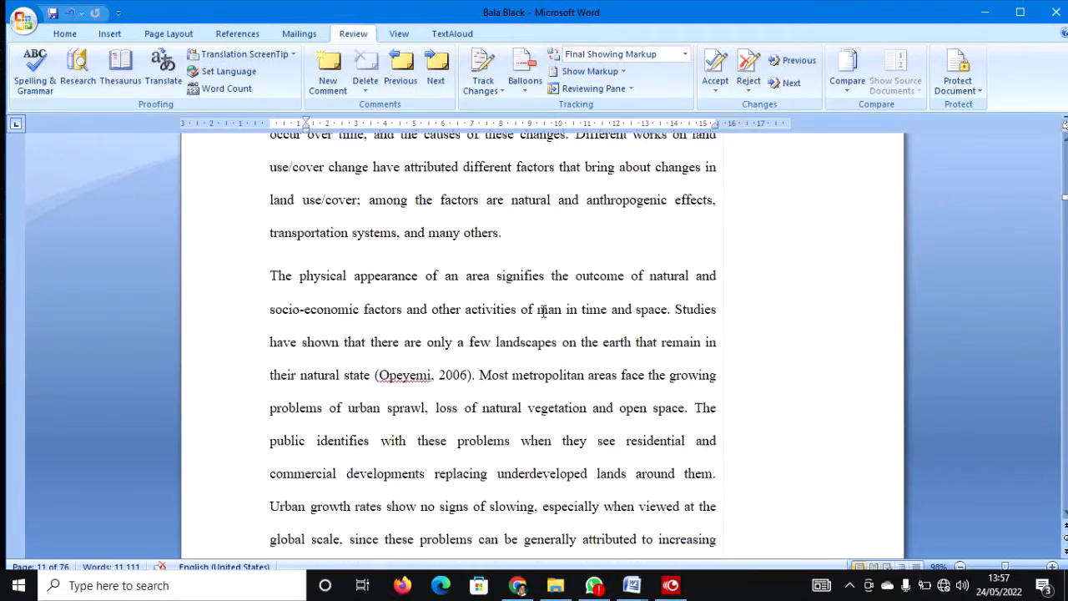
scroll(543, 312, "up", 3)
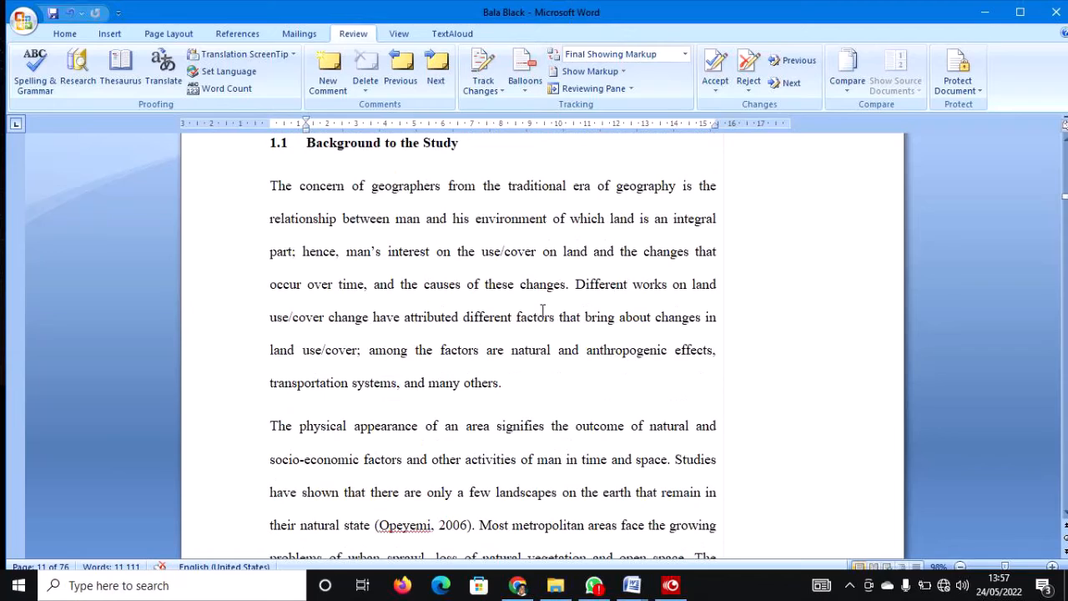
left_click(503, 384)
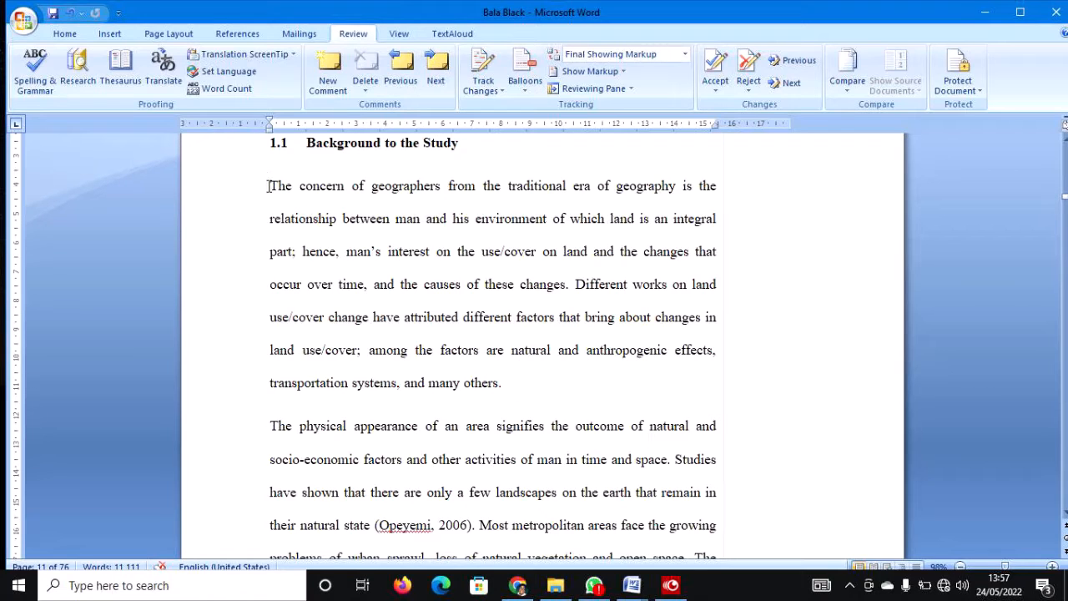
left_click_drag(269, 186, 412, 262)
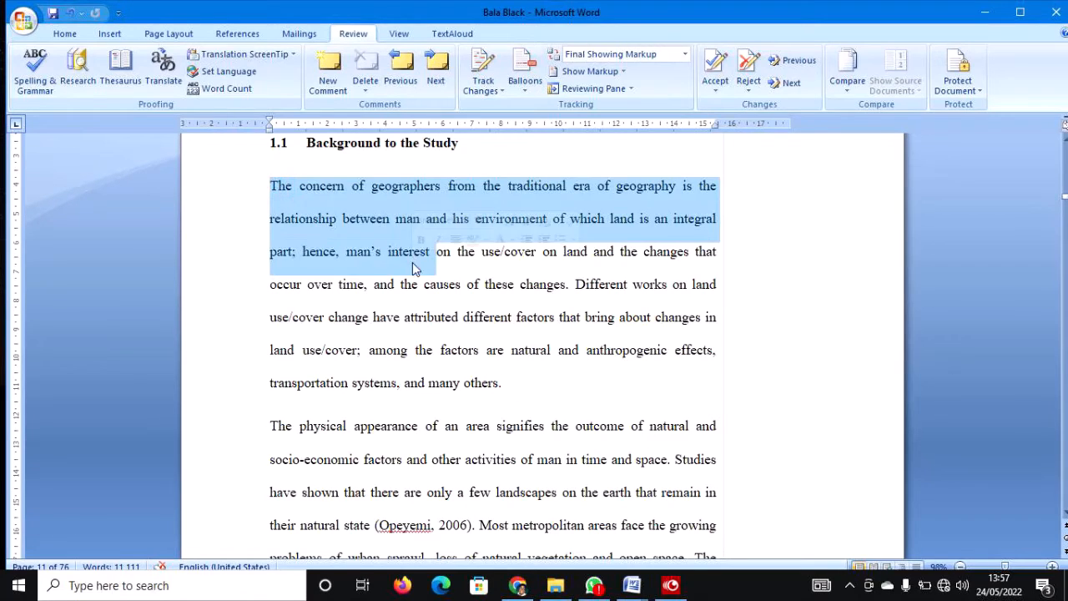
left_click(487, 370)
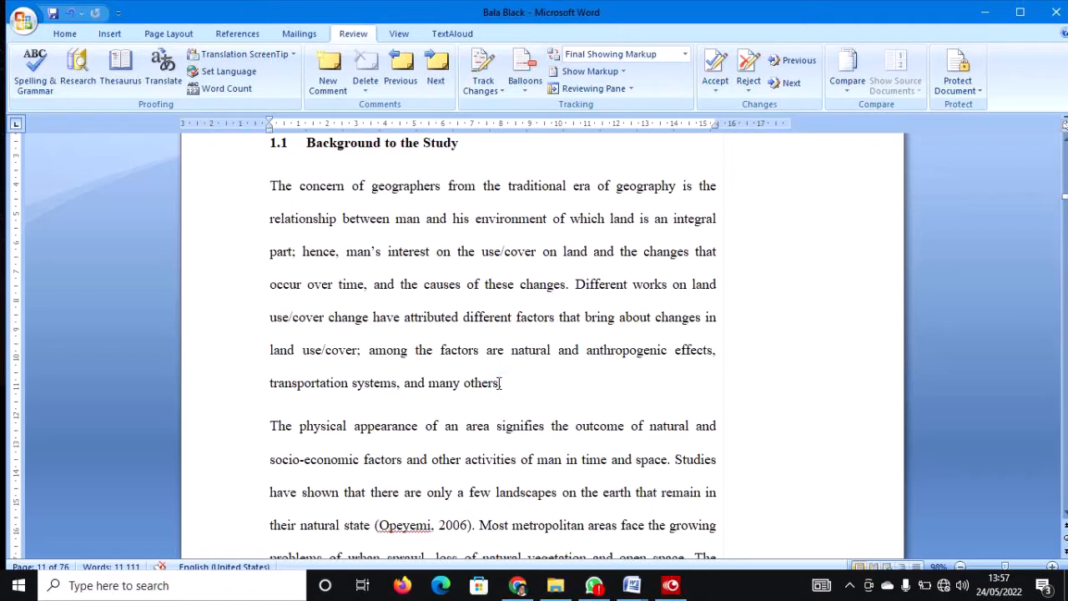
left_click(498, 383)
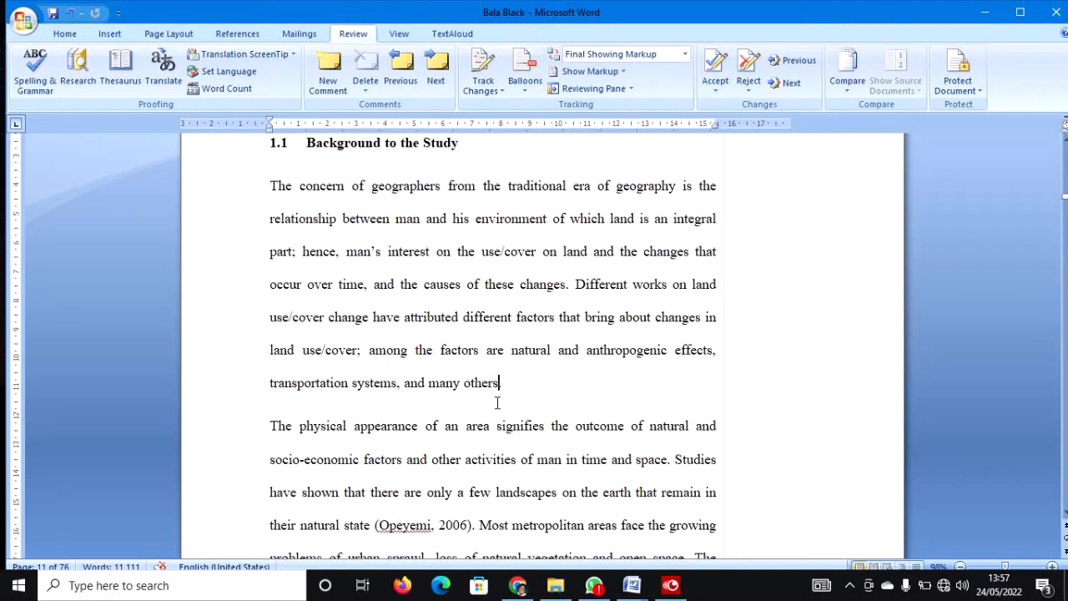
Add the comment 'What is the source' on the word 'others'.
left_click(328, 71)
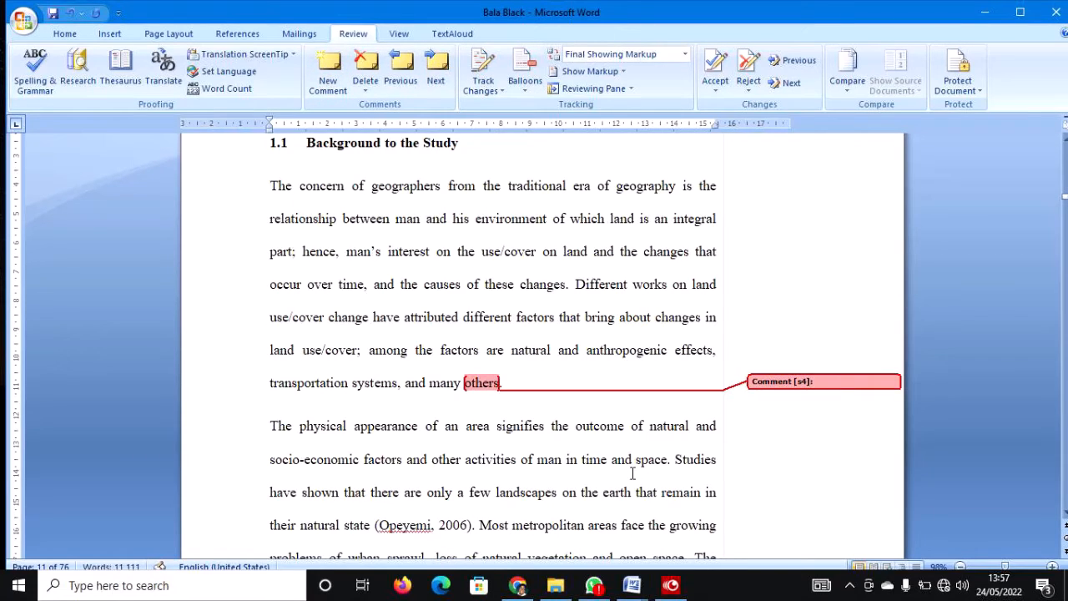
type("Ref")
key("BackSpace")
key("BackSpace")
key("BackSpace")
type("What")
key("BackSpace")
key("BackSpace")
key("BackSpace")
type("What is the source")
Place the caret at the 1999 date in the Narain & Koroluk citation.
scroll(567, 500, "down", 3)
scroll(500, 467, "down", 7)
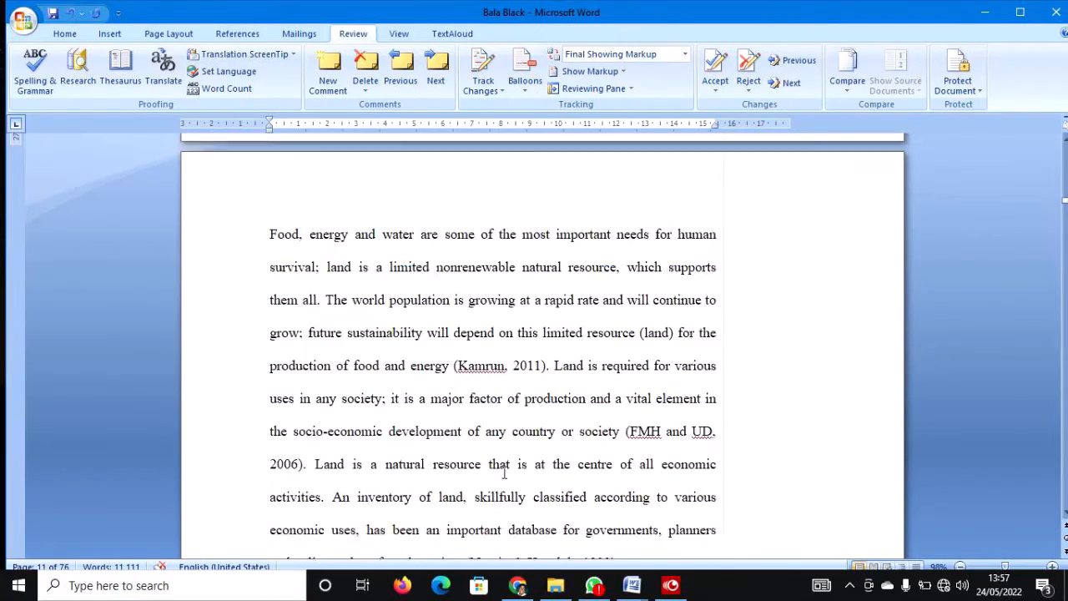
scroll(494, 460, "up", 2)
scroll(493, 459, "down", 2)
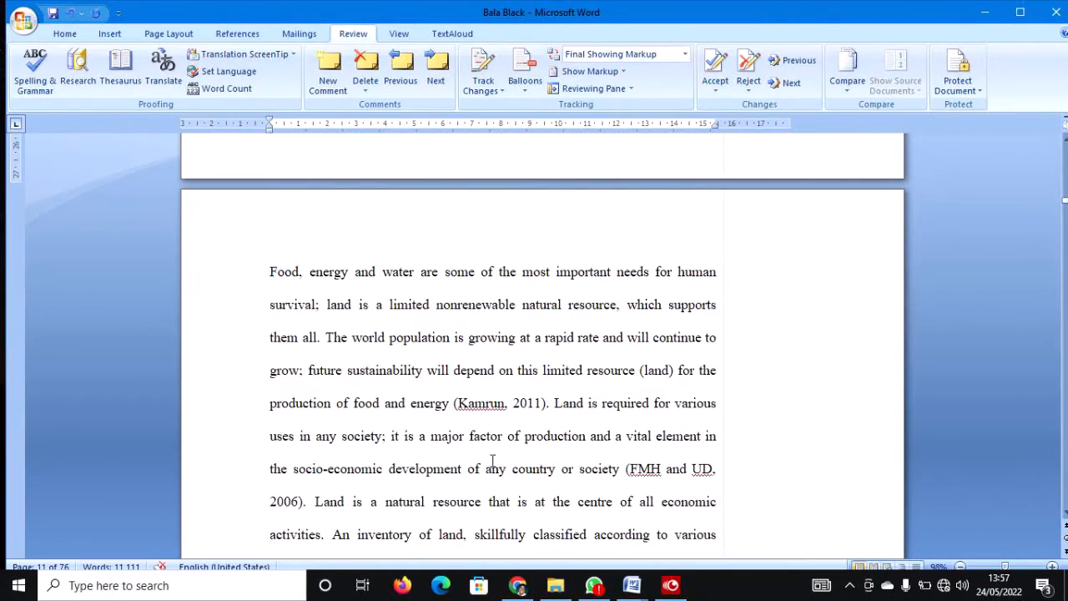
scroll(492, 460, "down", 4)
left_click(617, 451)
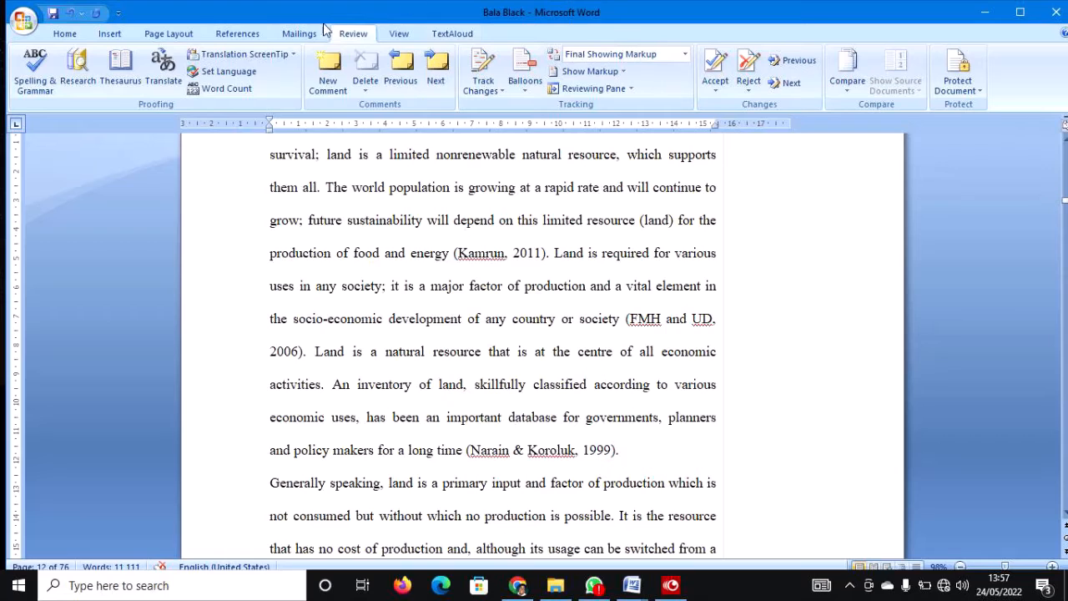
Comment 'Reference too old' on the 1999 date of the Narain & Koroluk citation.
left_click(315, 66)
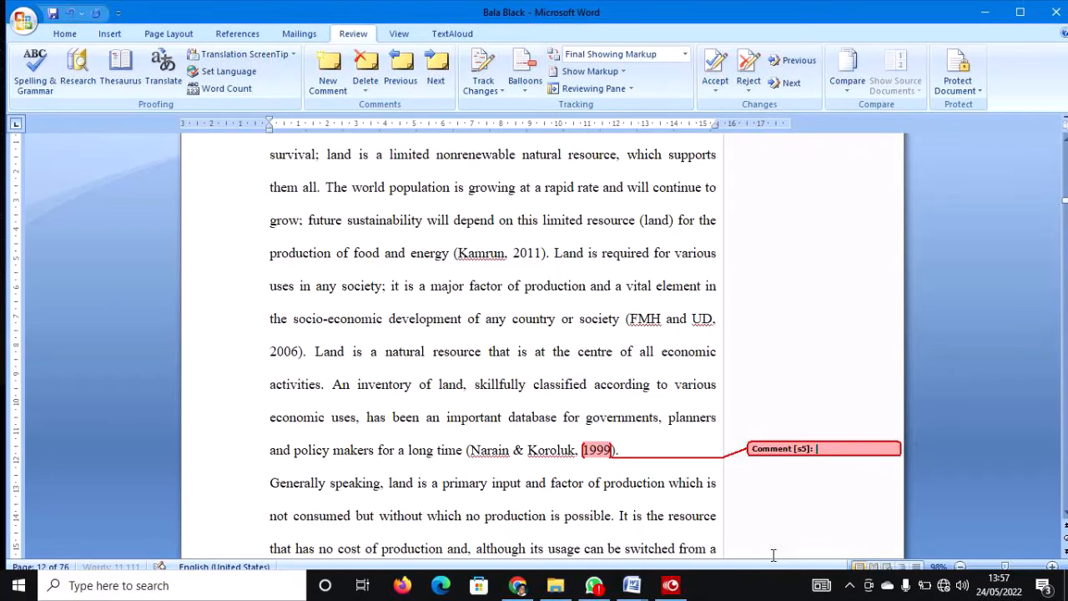
type("Reference too old")
scroll(699, 517, "down", 1)
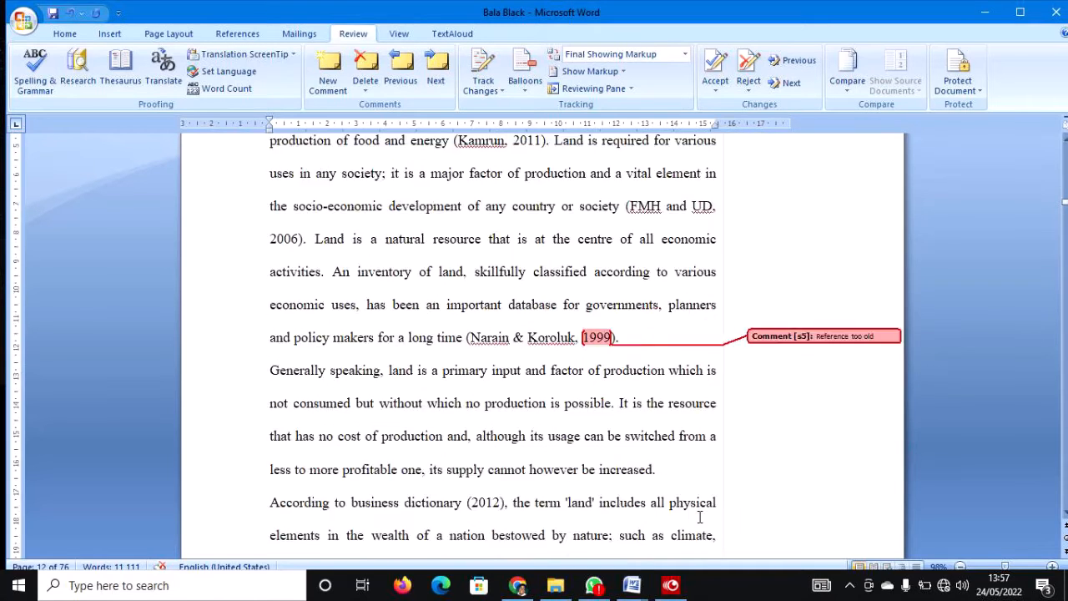
scroll(699, 517, "down", 6)
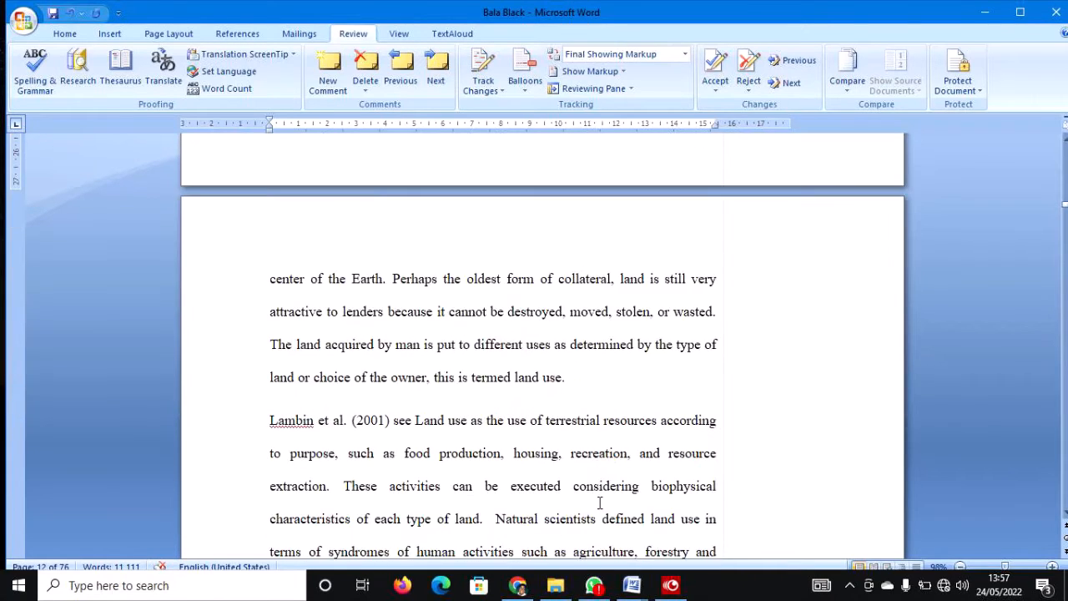
scroll(599, 502, "down", 3)
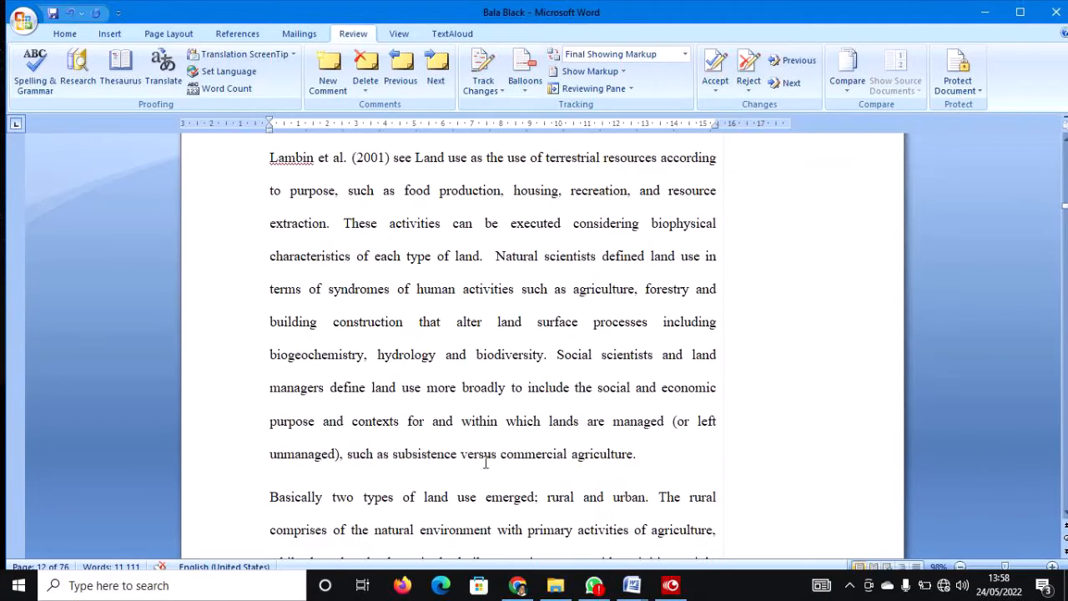
scroll(482, 459, "down", 8)
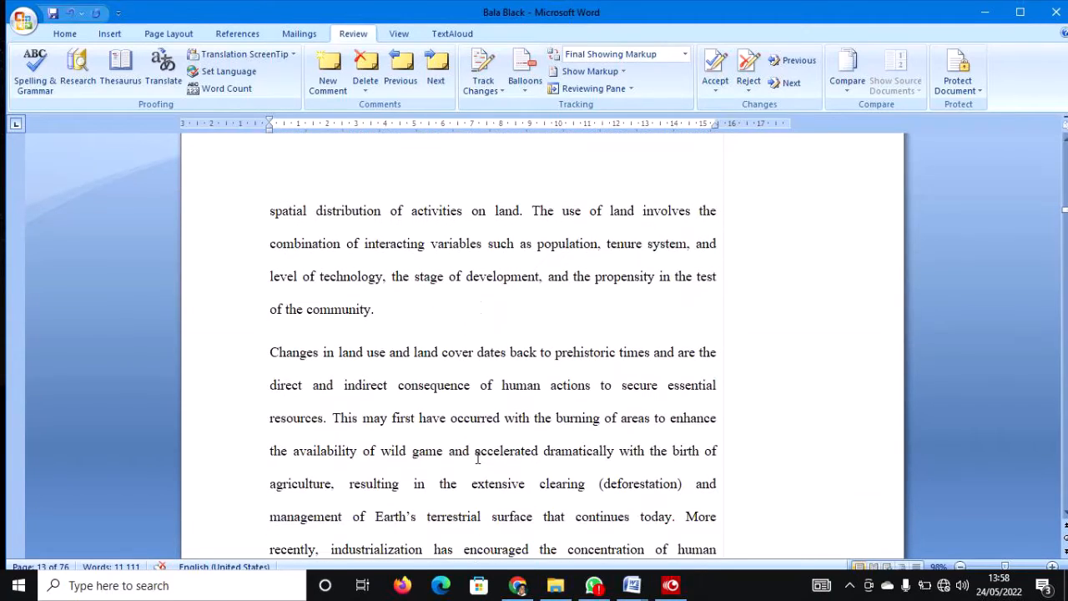
Comment 'What is the source?' on 'community' ending the land-use paragraph.
left_click(374, 310)
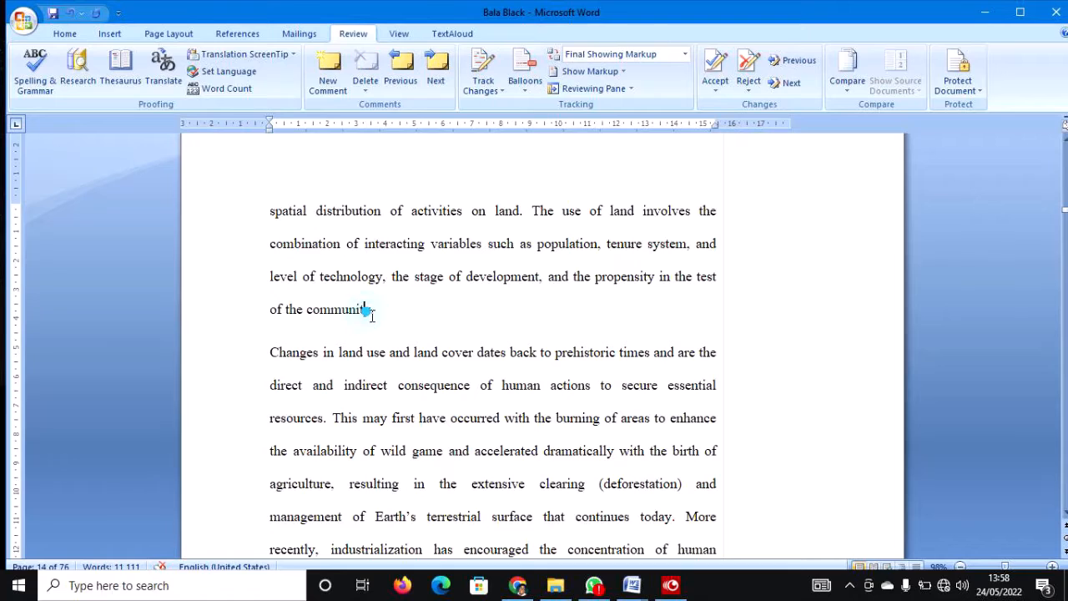
left_click(323, 60)
type("Wha")
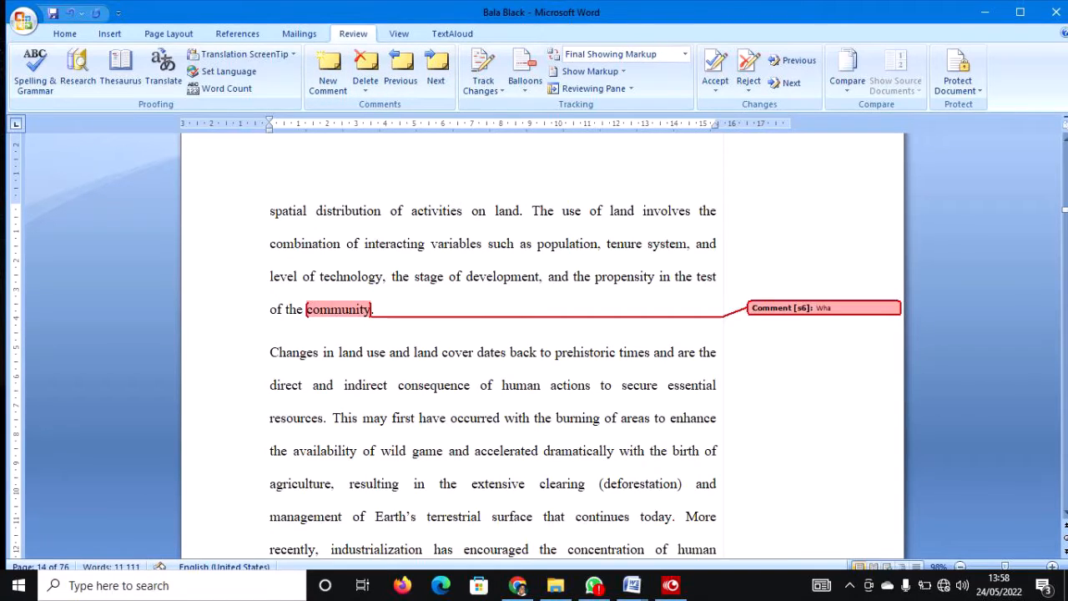
type("t is the source")
scroll(493, 341, "down", 2)
scroll(493, 341, "down", 3)
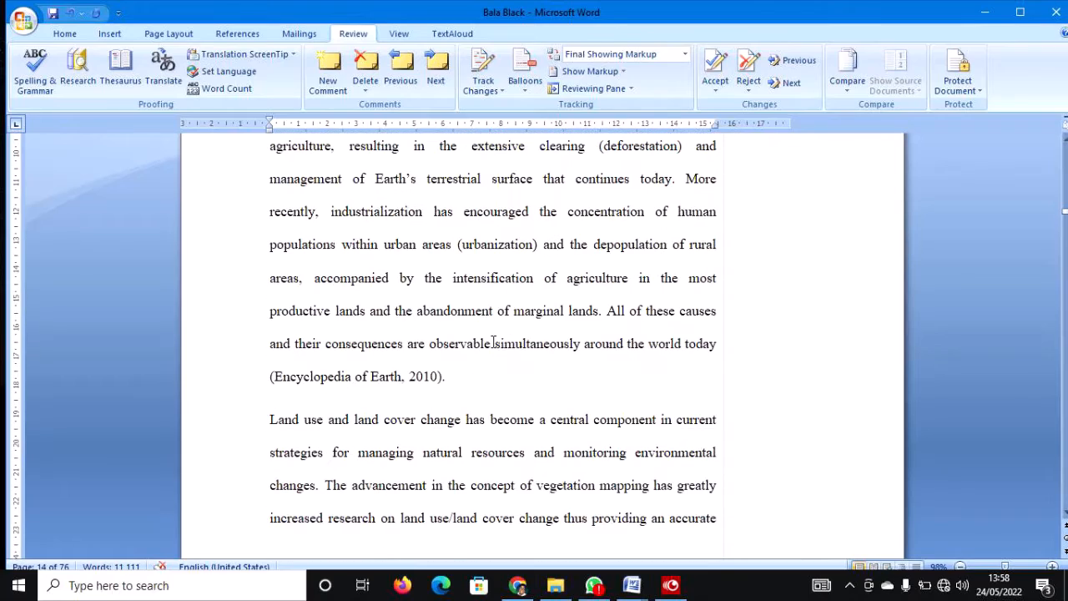
scroll(528, 357, "down", 1)
scroll(528, 357, "down", 3)
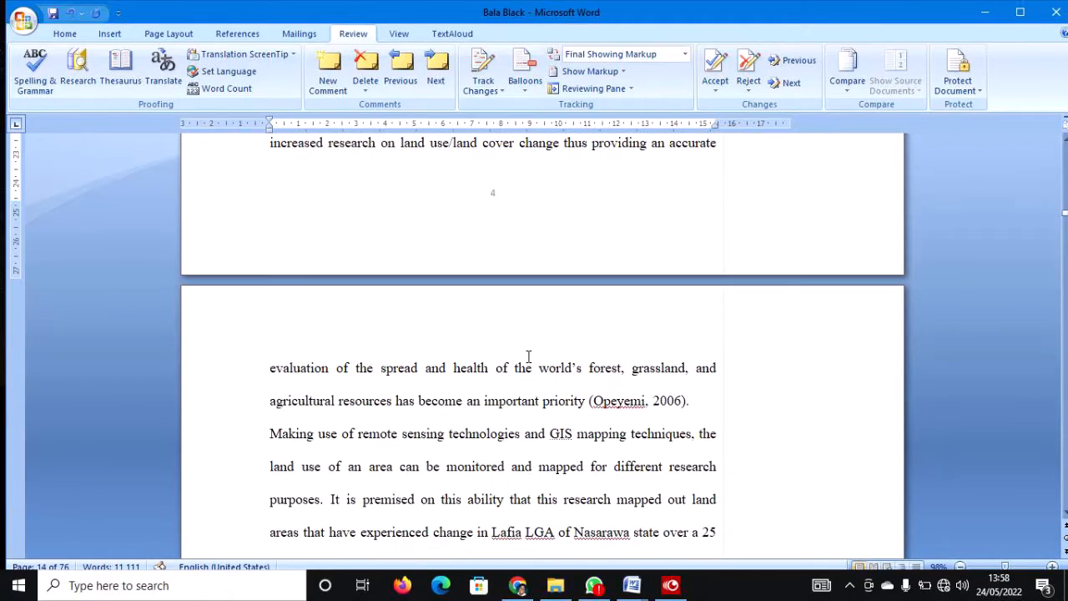
scroll(528, 357, "up", 9)
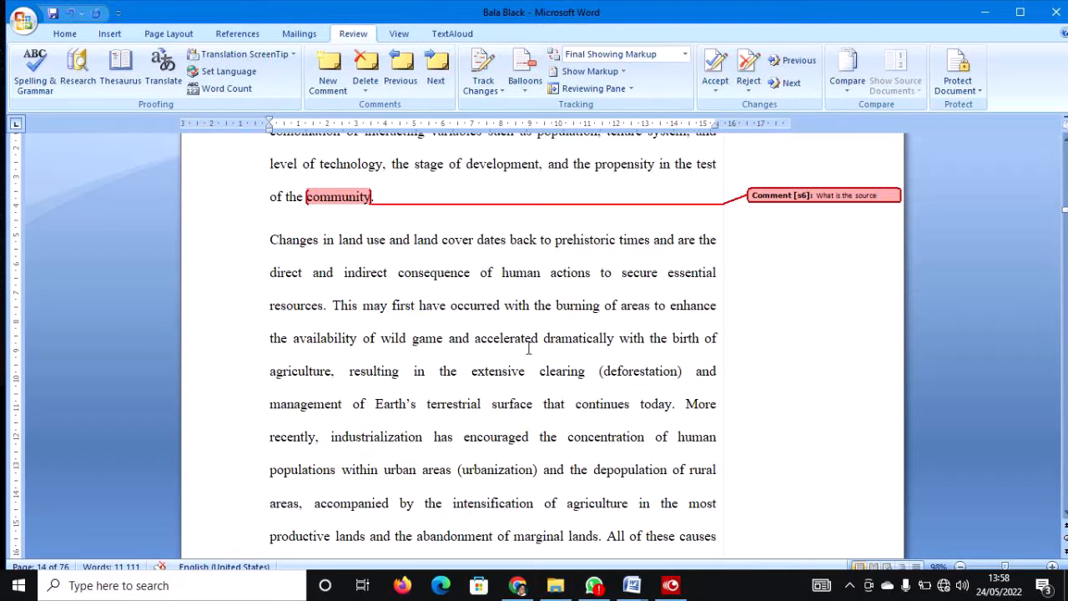
type("?")
scroll(530, 351, "down", 4)
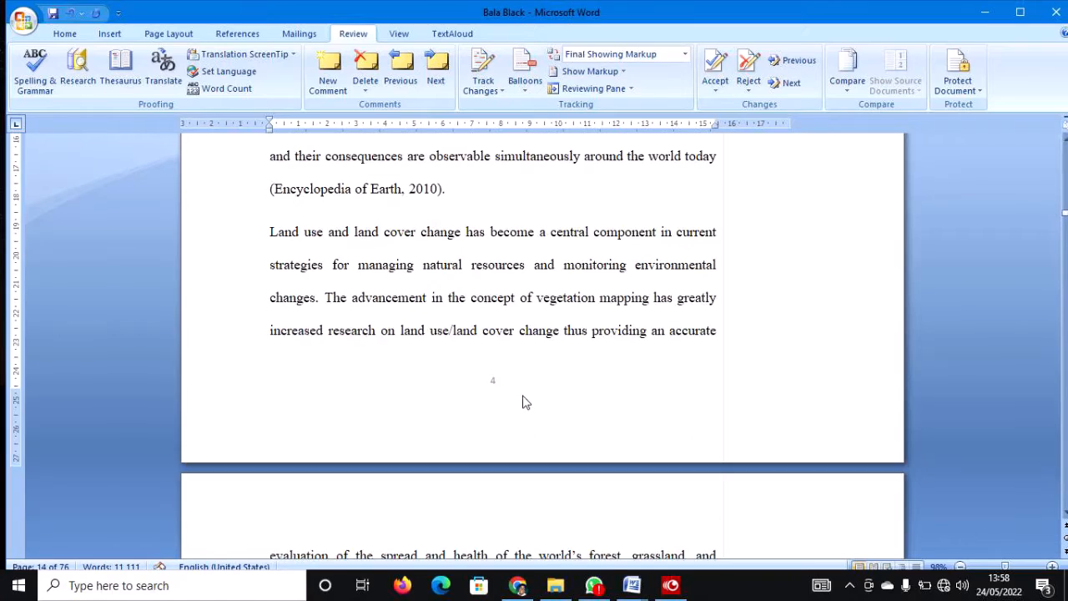
scroll(525, 403, "down", 10)
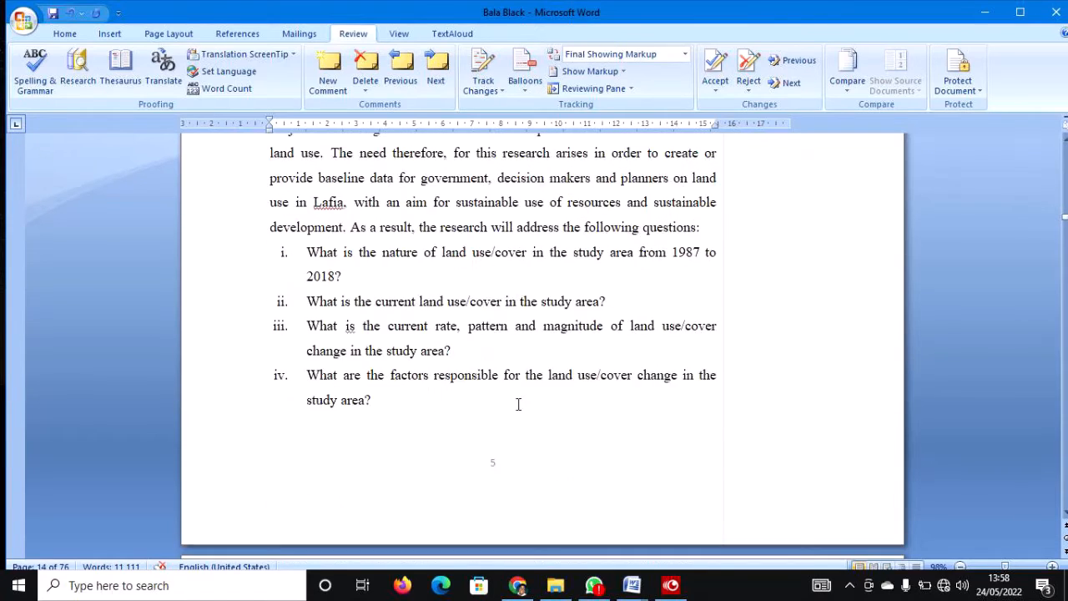
scroll(517, 404, "down", 4)
scroll(517, 404, "up", 1)
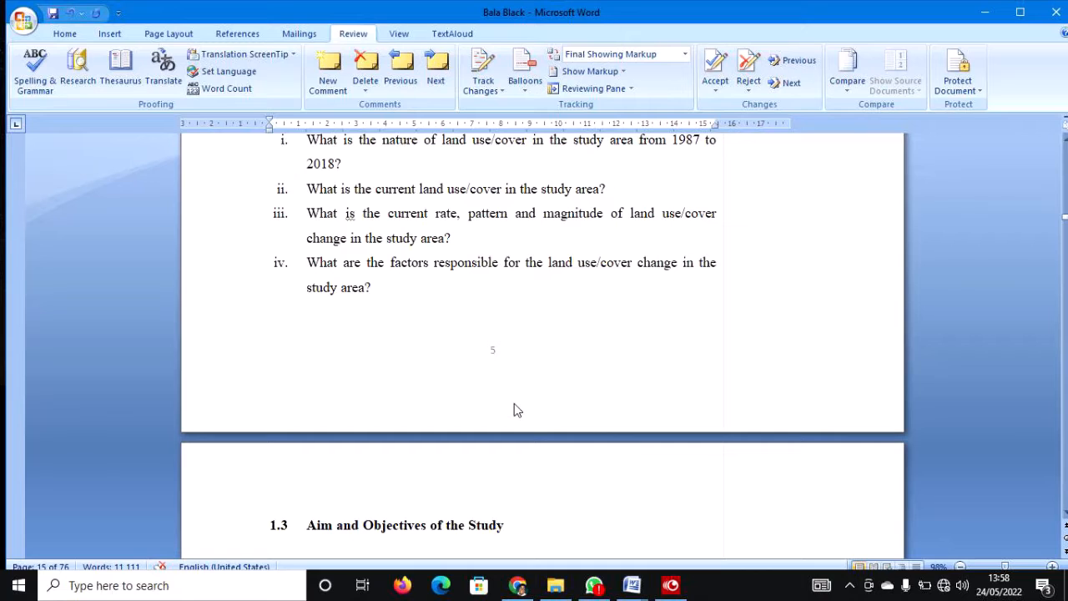
left_click(399, 73)
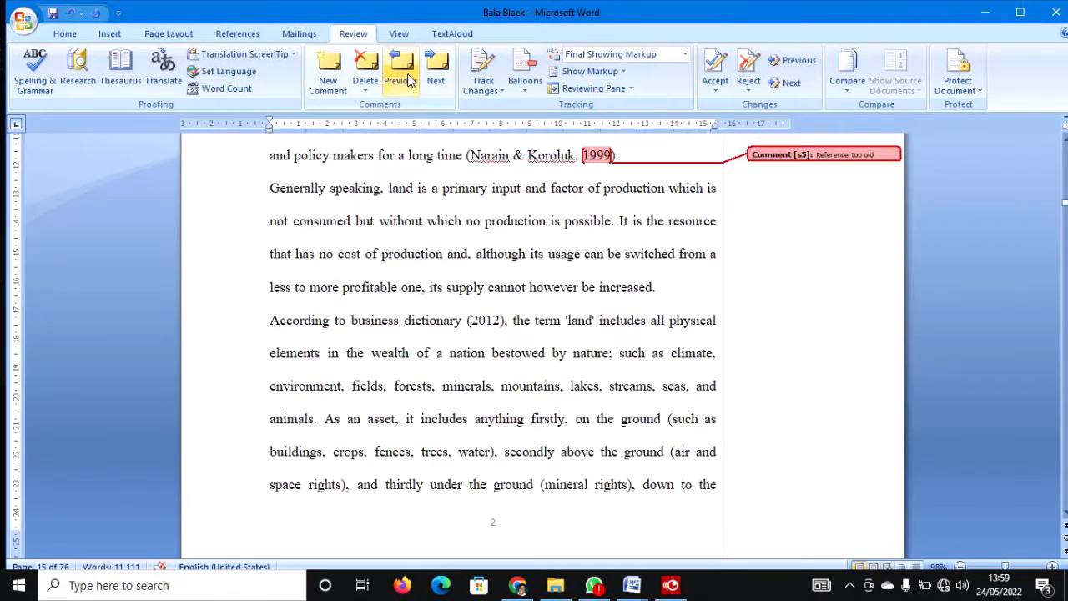
left_click(399, 74)
left_click(398, 74)
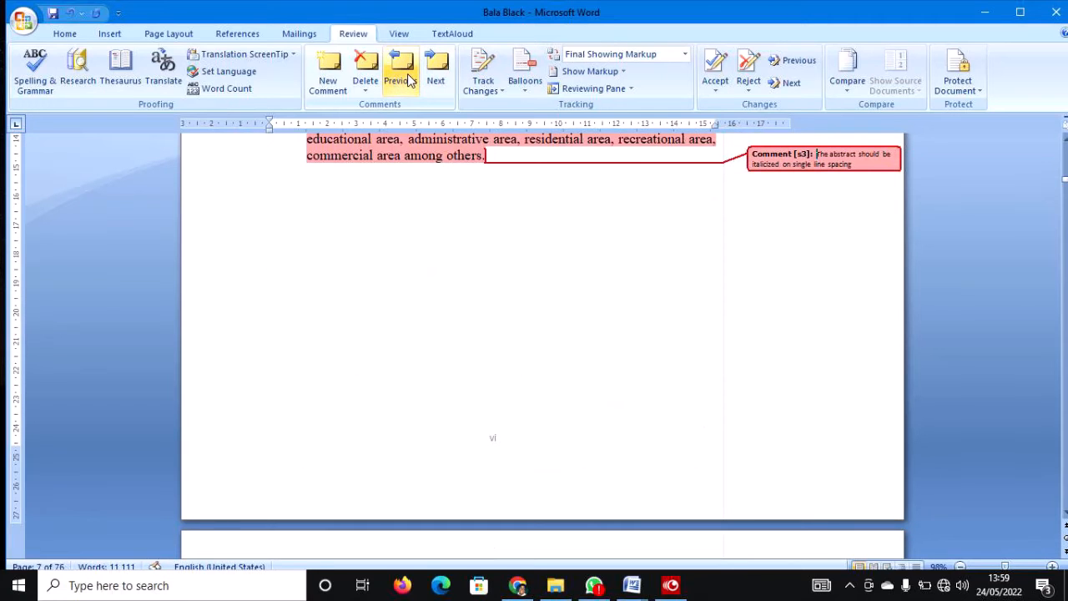
left_click(433, 74)
left_click(433, 74)
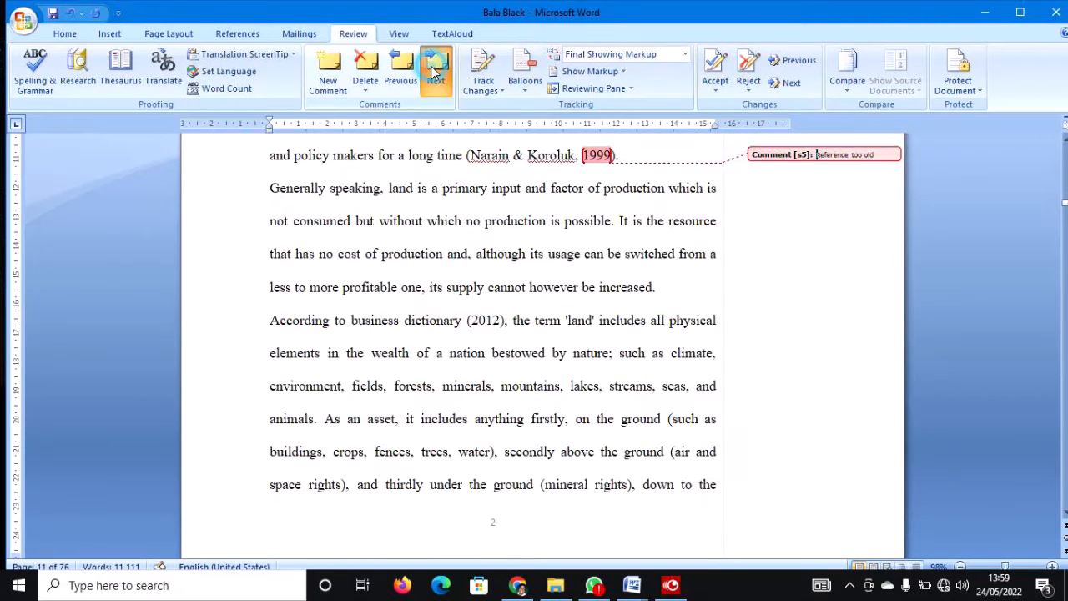
left_click(433, 73)
left_click(433, 74)
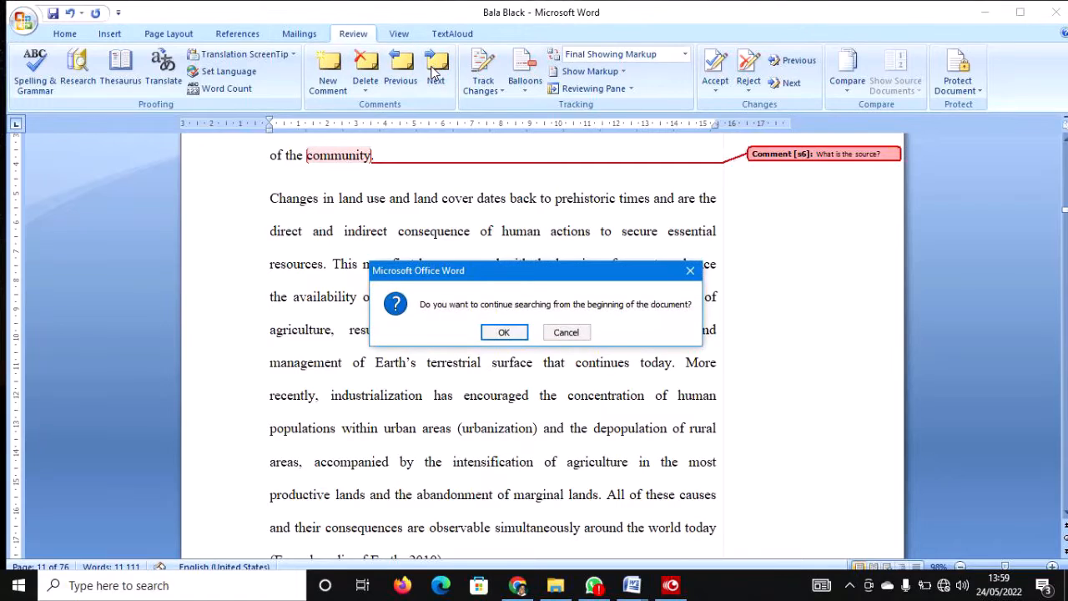
left_click(584, 331)
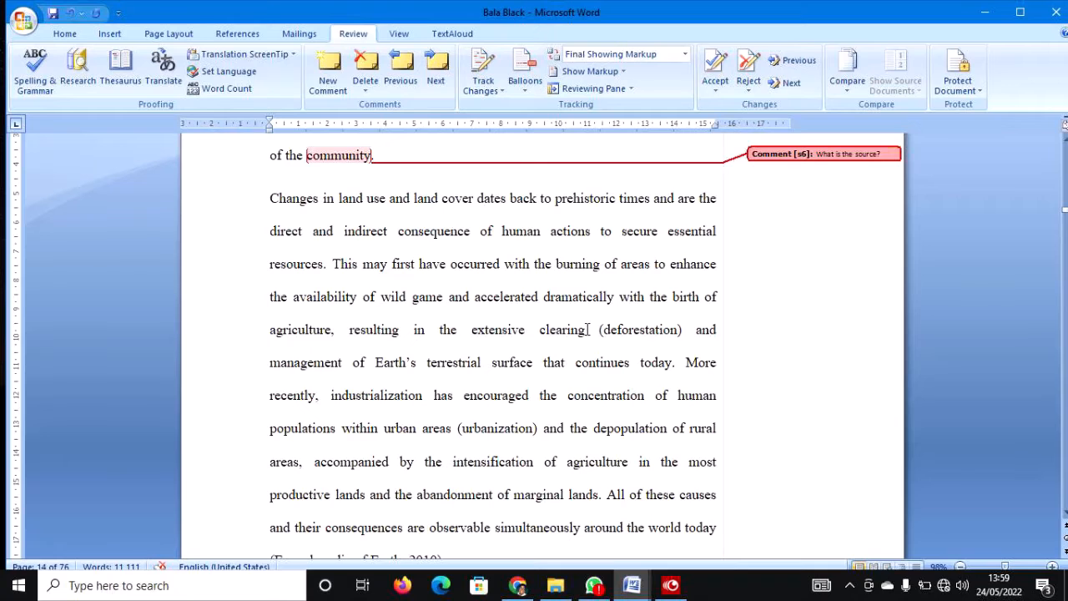
Maximize the Word window and scroll from the top to the page 4 Certification statement.
scroll(587, 330, "up", 5)
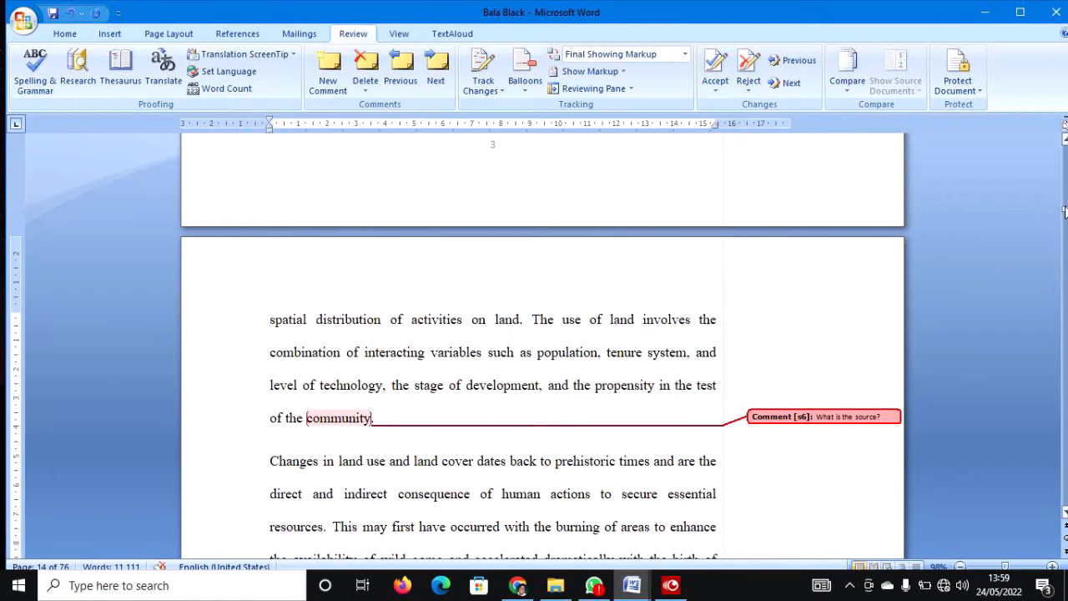
left_click(1018, 12)
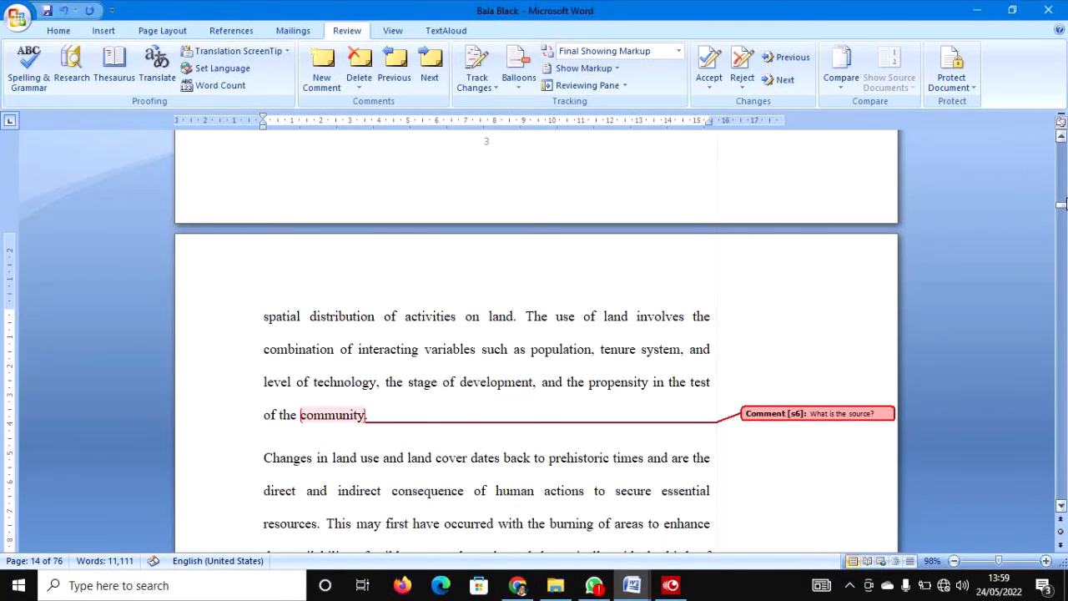
left_click_drag(1061, 206, 1063, 144)
scroll(709, 270, "down", 3)
scroll(591, 322, "down", 15)
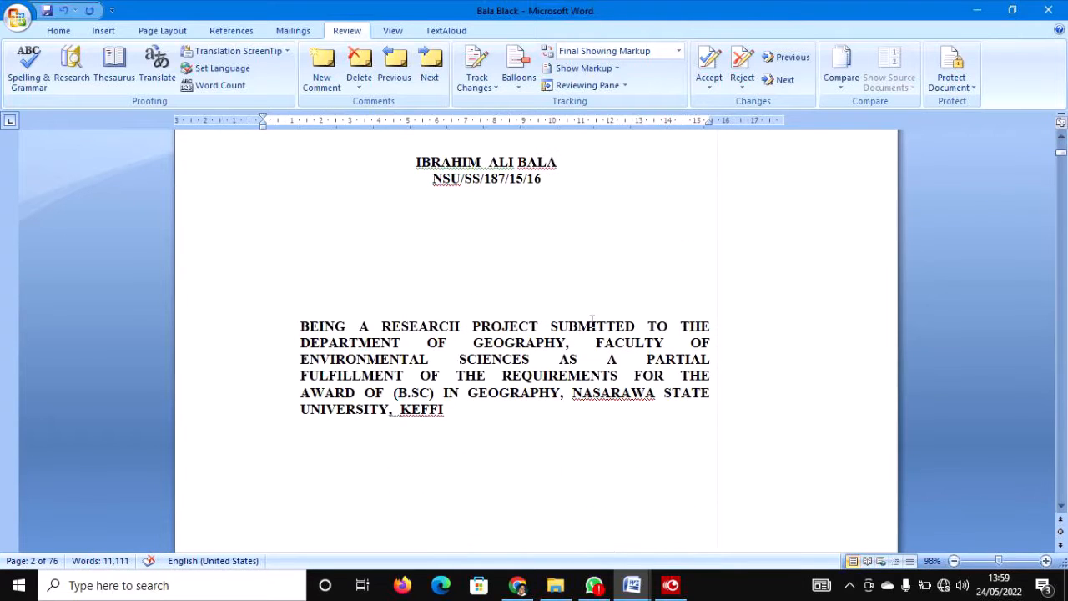
scroll(510, 378, "down", 3)
scroll(512, 378, "down", 12)
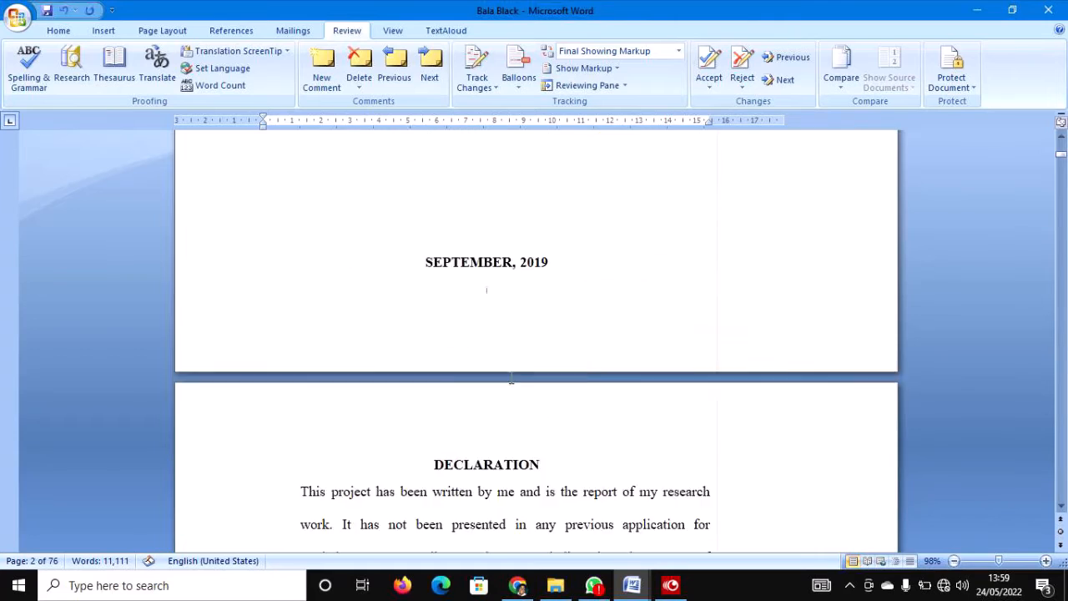
scroll(509, 377, "down", 3)
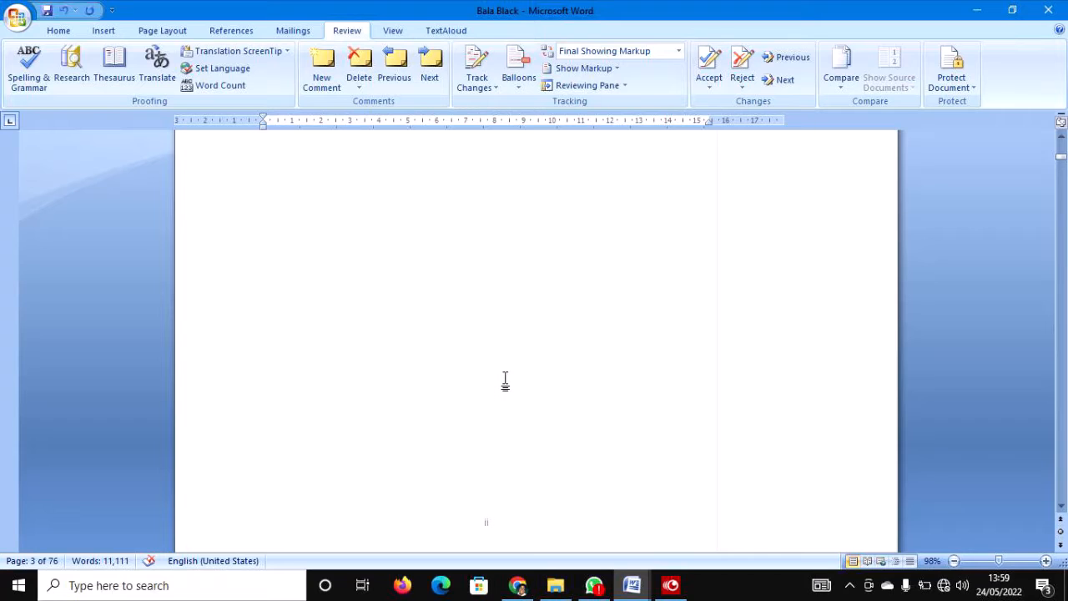
scroll(509, 377, "down", 6)
scroll(505, 378, "down", 4)
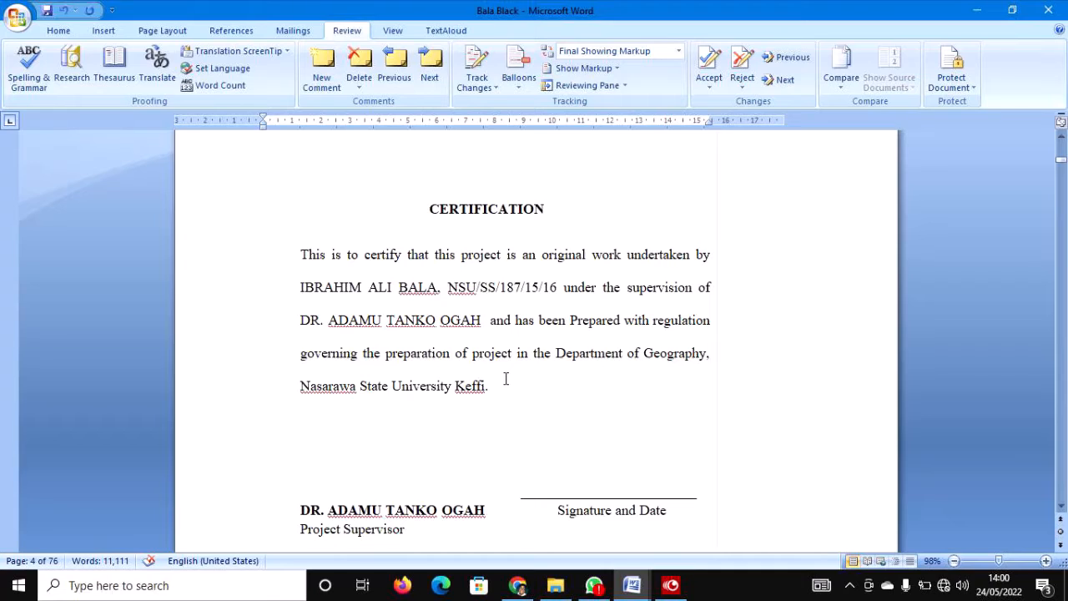
scroll(509, 376, "down", 2)
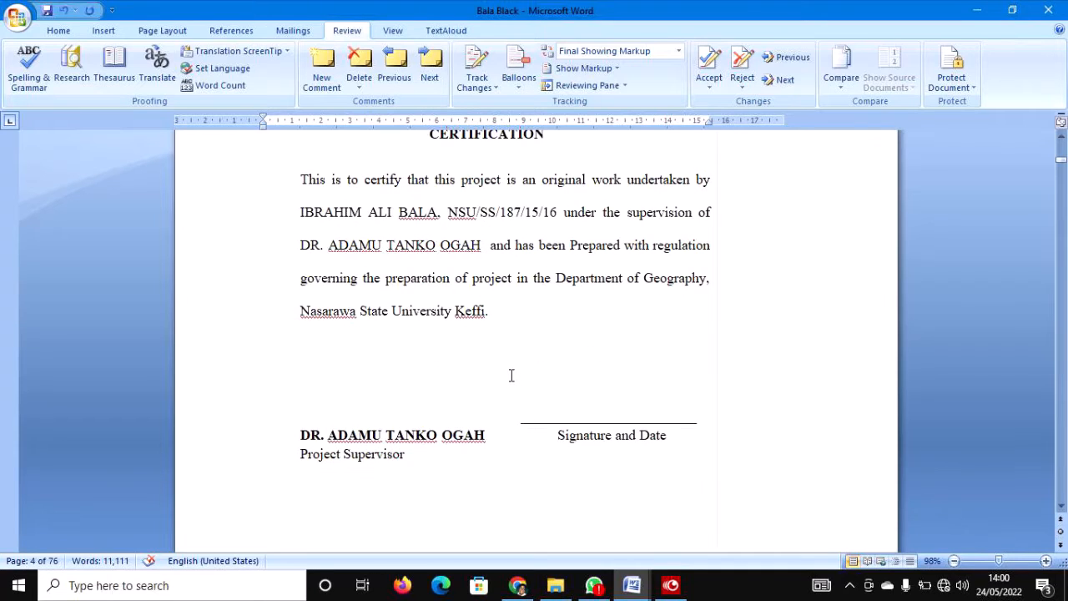
scroll(512, 375, "down", 1)
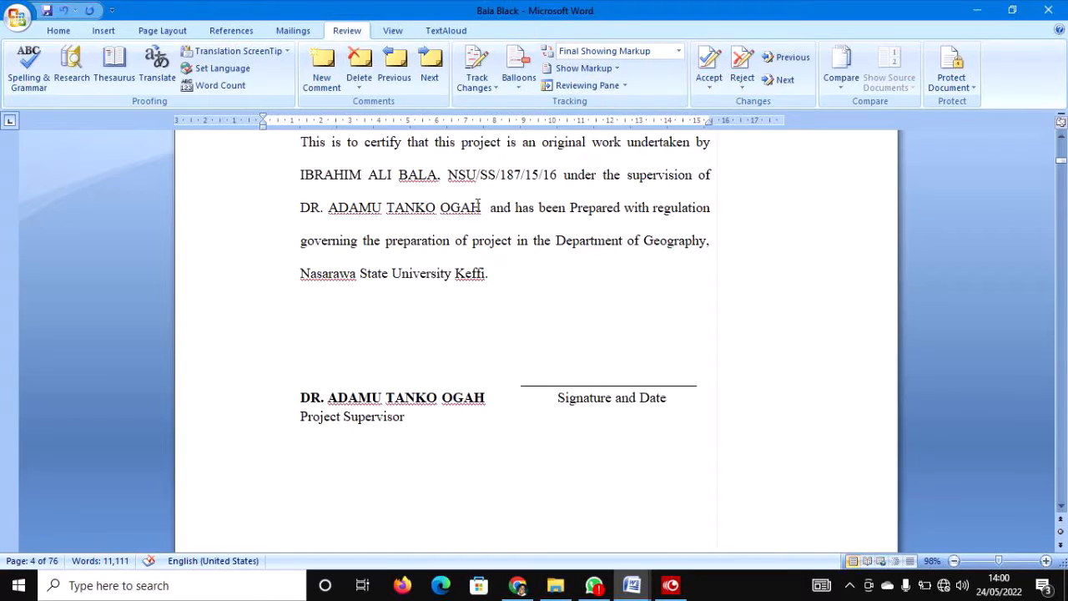
Turn on Track Changes from the Review tab's Track Changes dropdown.
left_click(475, 69)
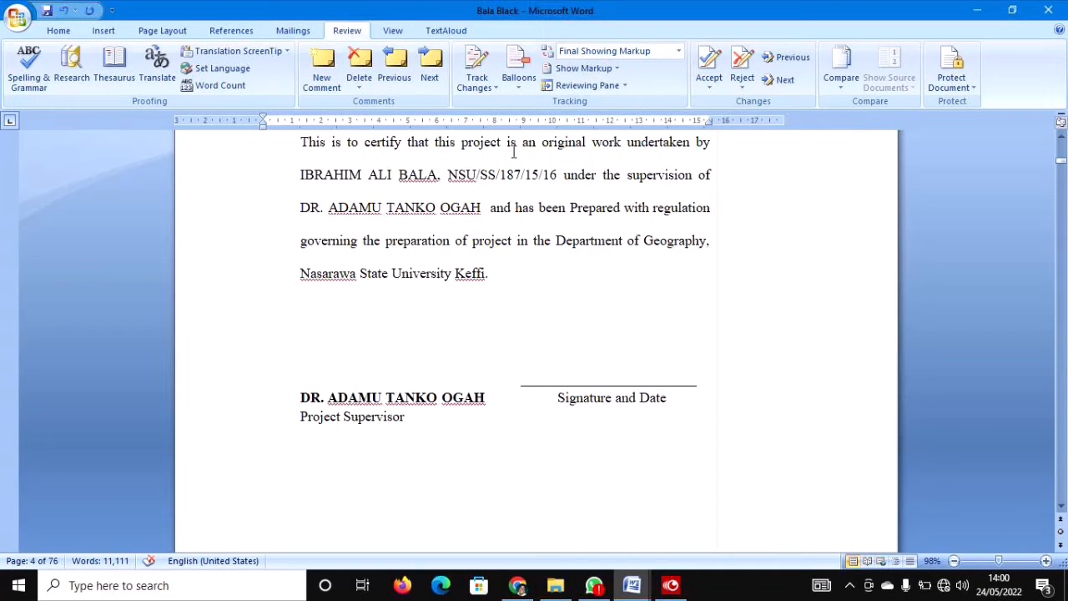
left_click(496, 88)
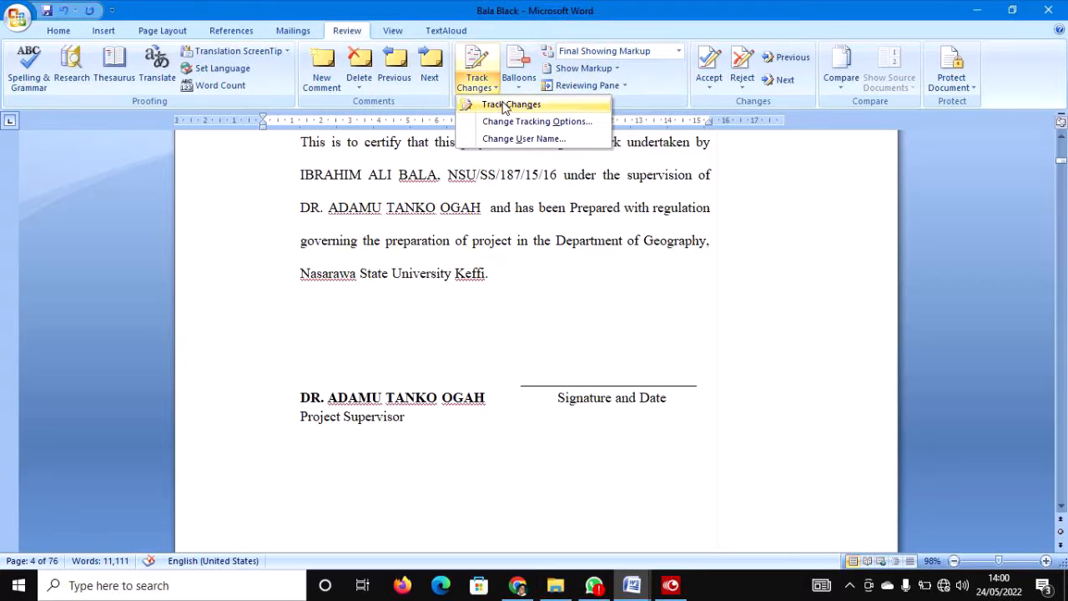
left_click(504, 104)
scroll(566, 326, "down", 9)
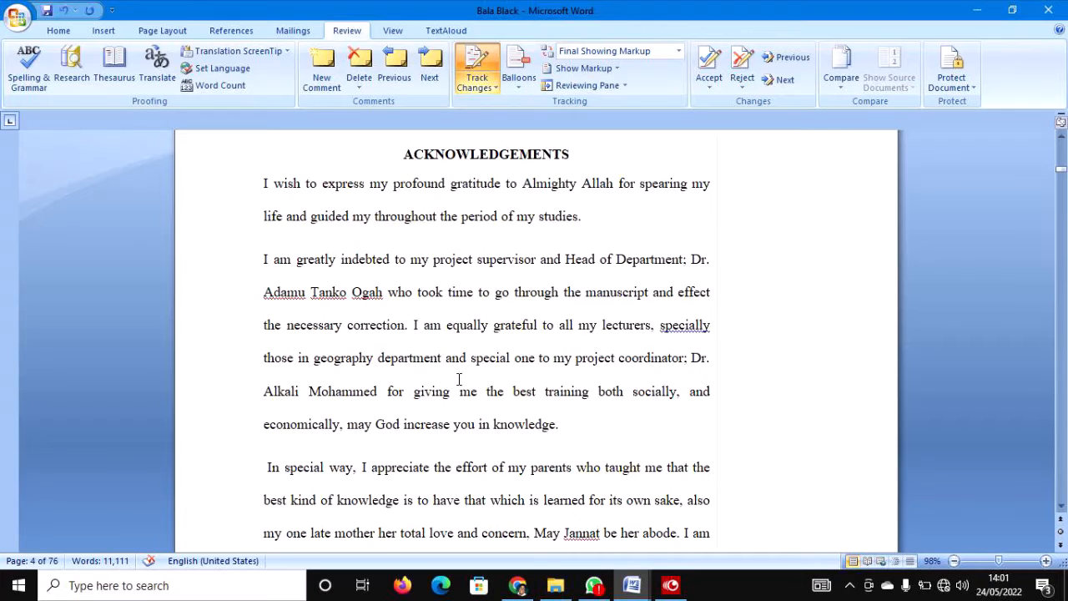
Type the external supervisor's full name above the External Supervisor line, correcting the surname's spelling.
scroll(457, 382, "up", 6)
scroll(457, 382, "up", 10)
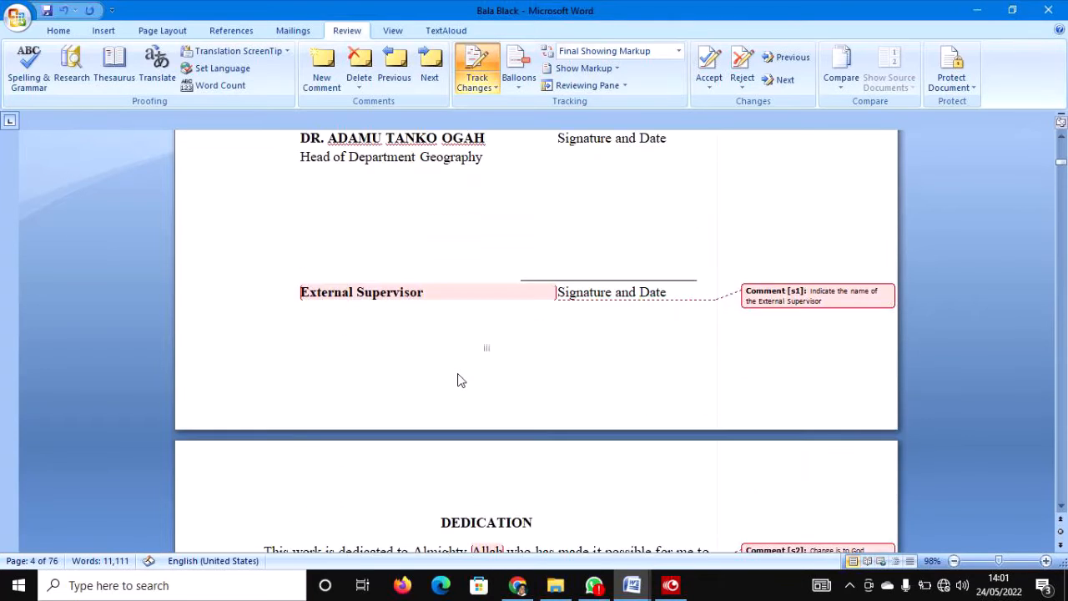
scroll(458, 373, "down", 3)
left_click(303, 310)
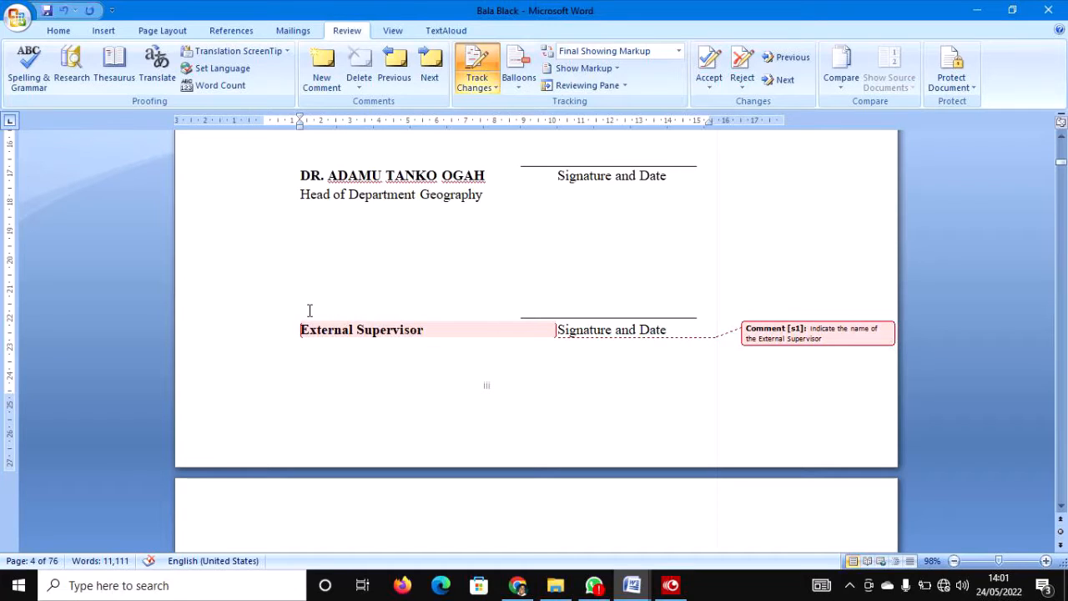
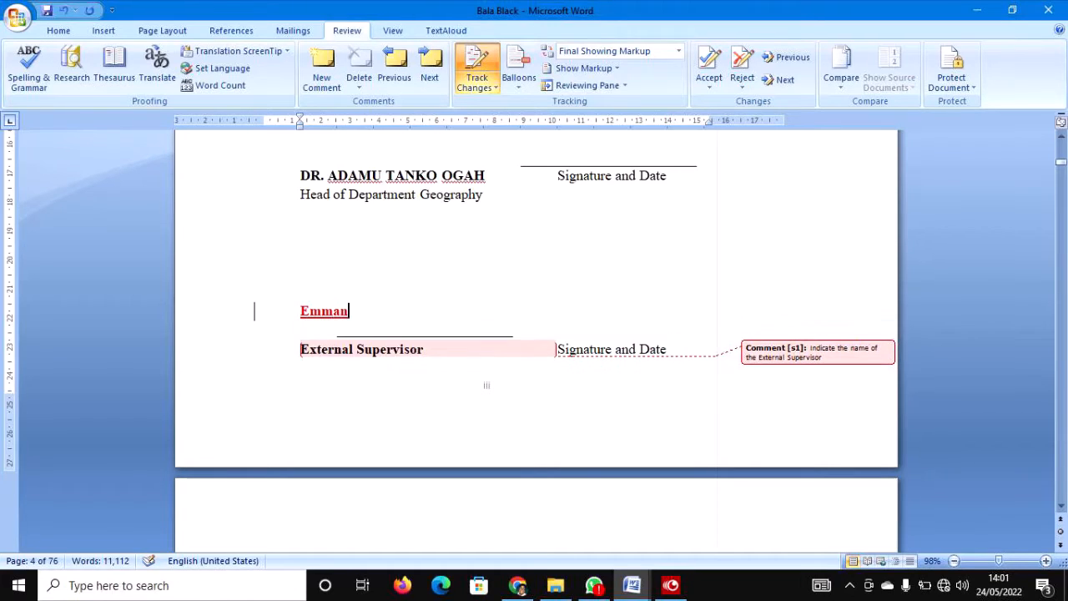
key("Delete")
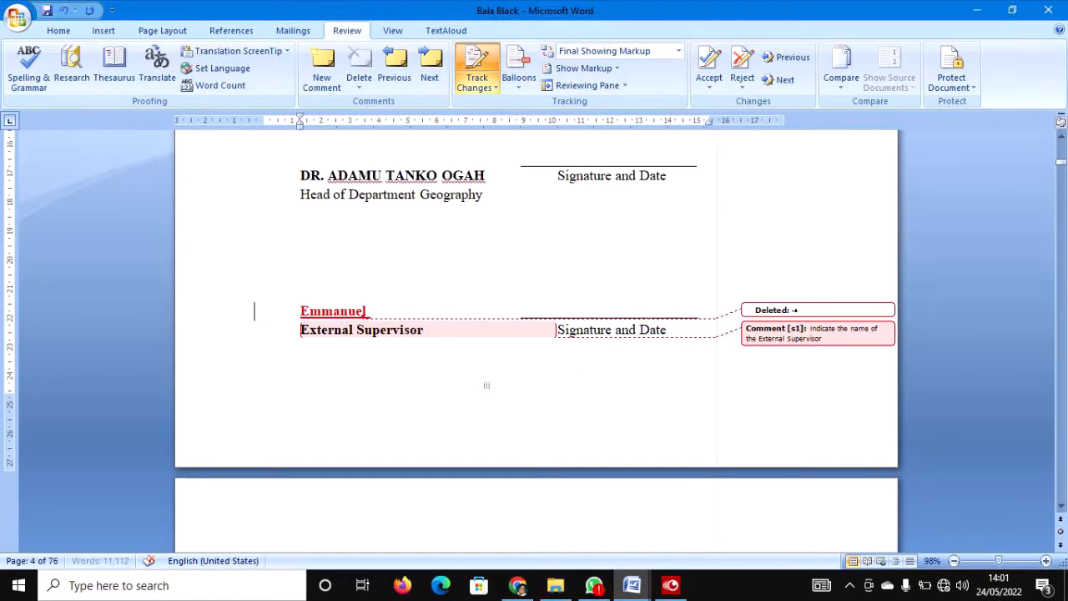
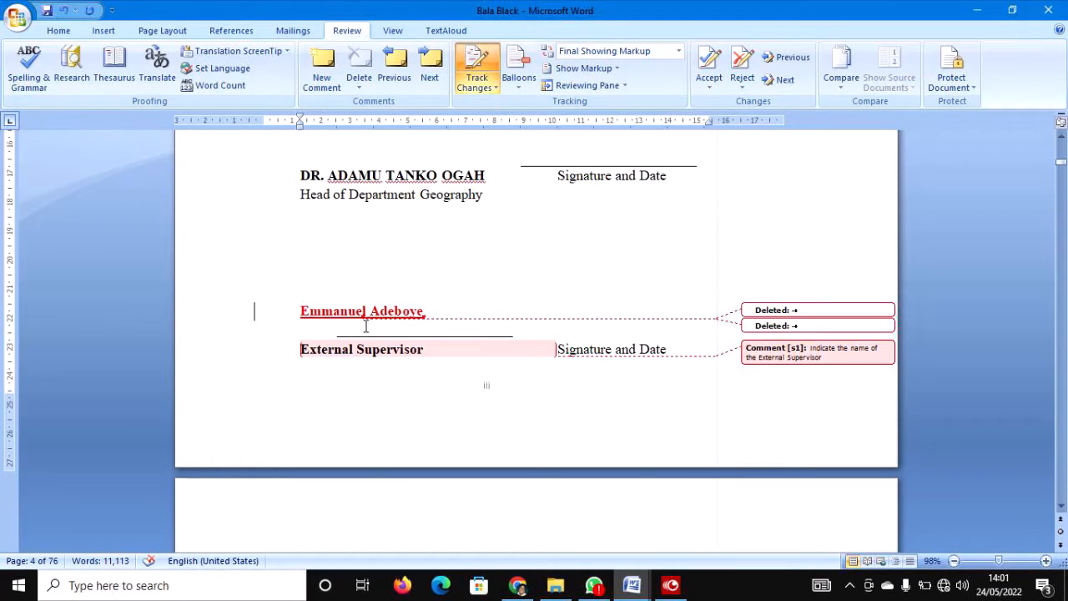
scroll(365, 326, "down", 1)
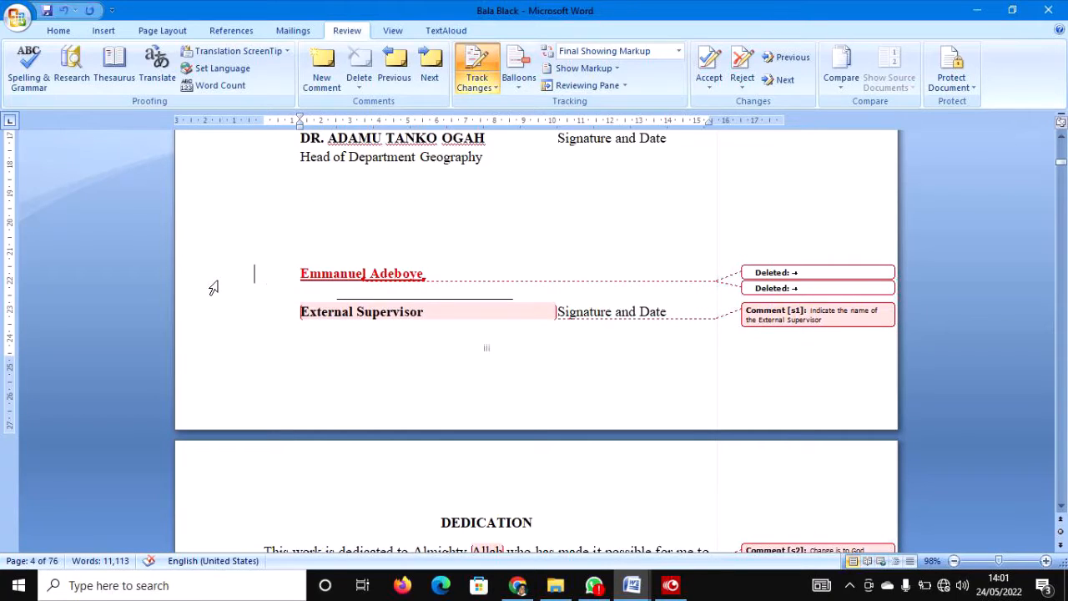
Replace 'Allah' with 'God' in the Dedication as a tracked change.
scroll(377, 296, "down", 3)
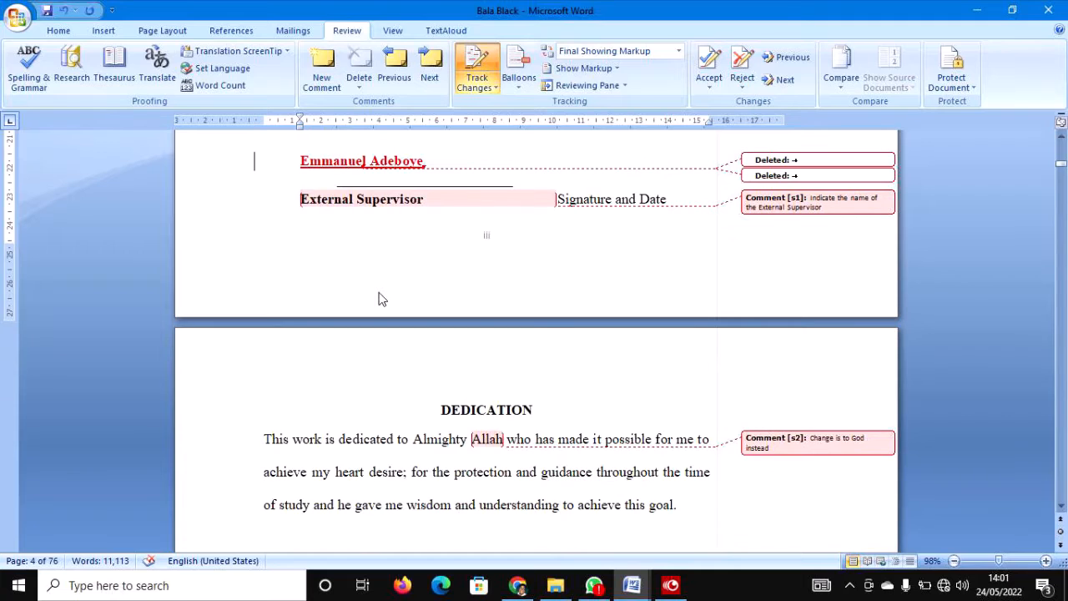
scroll(372, 302, "up", 1)
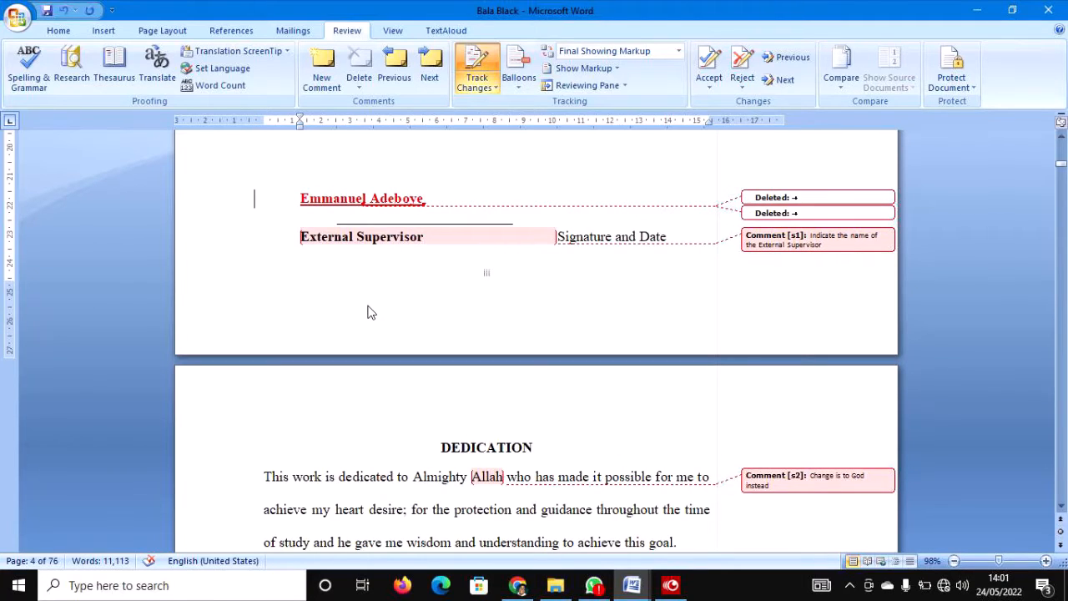
scroll(368, 304, "down", 6)
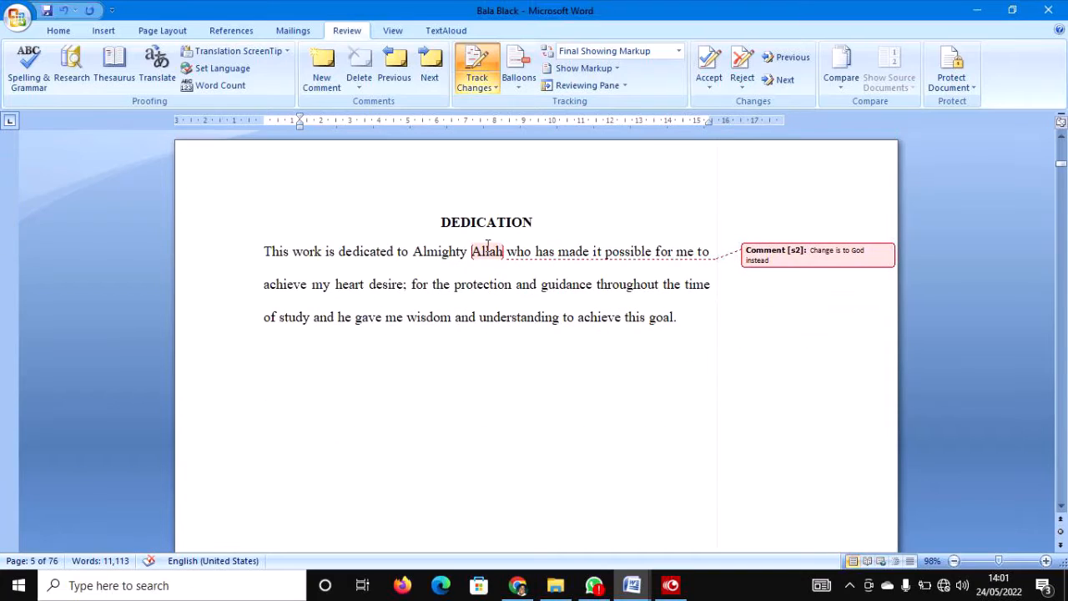
double_click(488, 250)
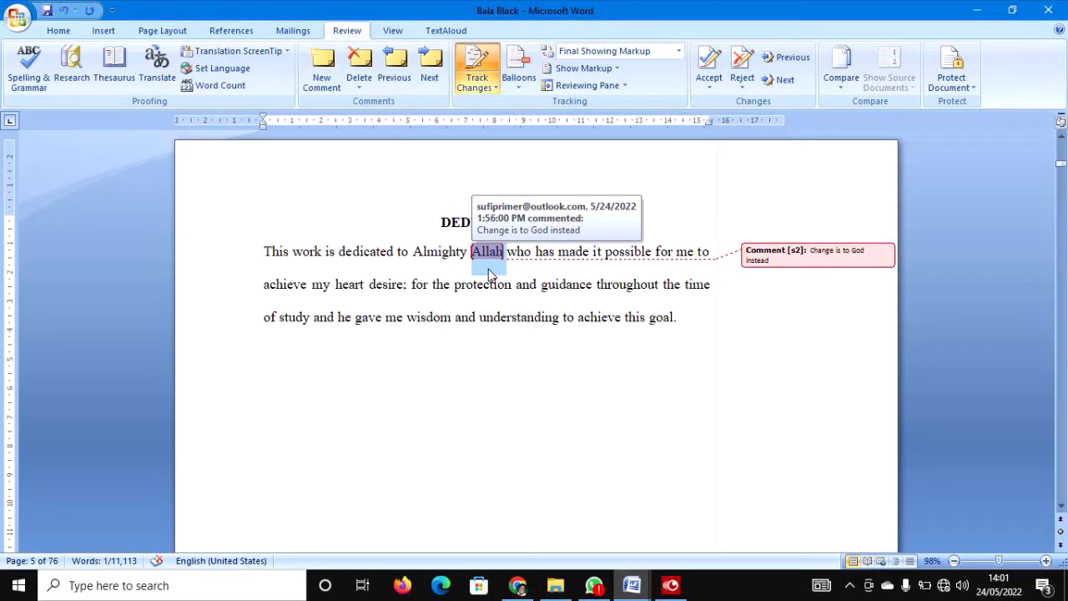
type("G")
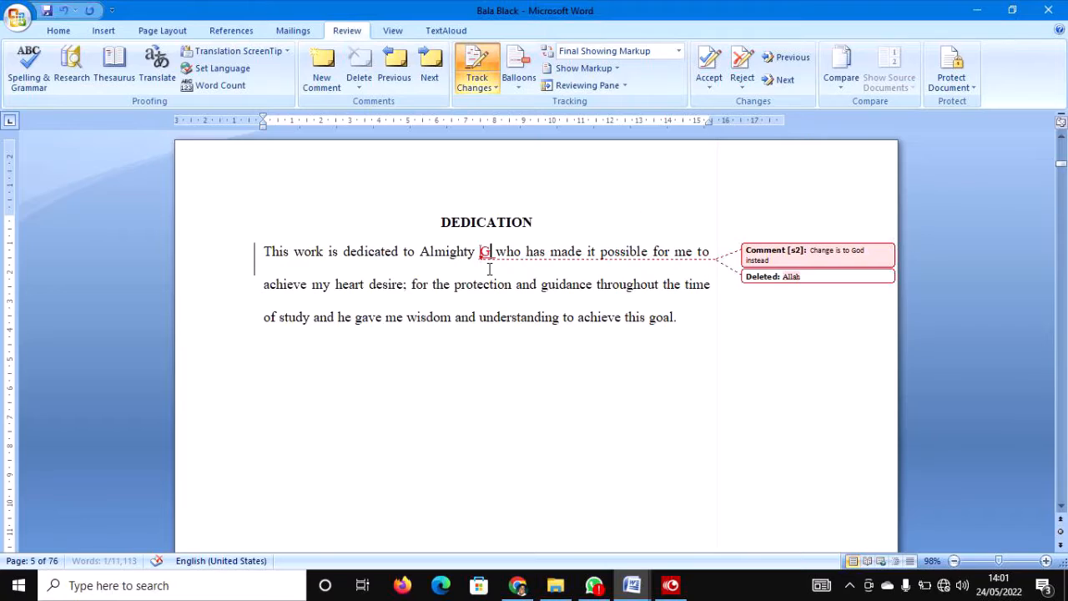
type("od")
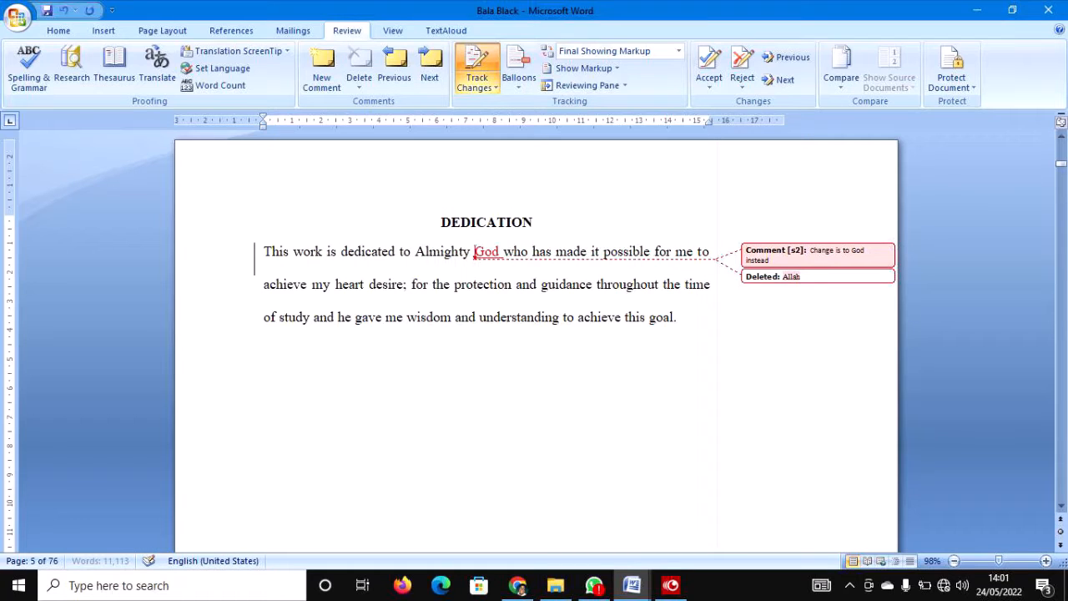
left_click(541, 285)
scroll(543, 290, "down", 1)
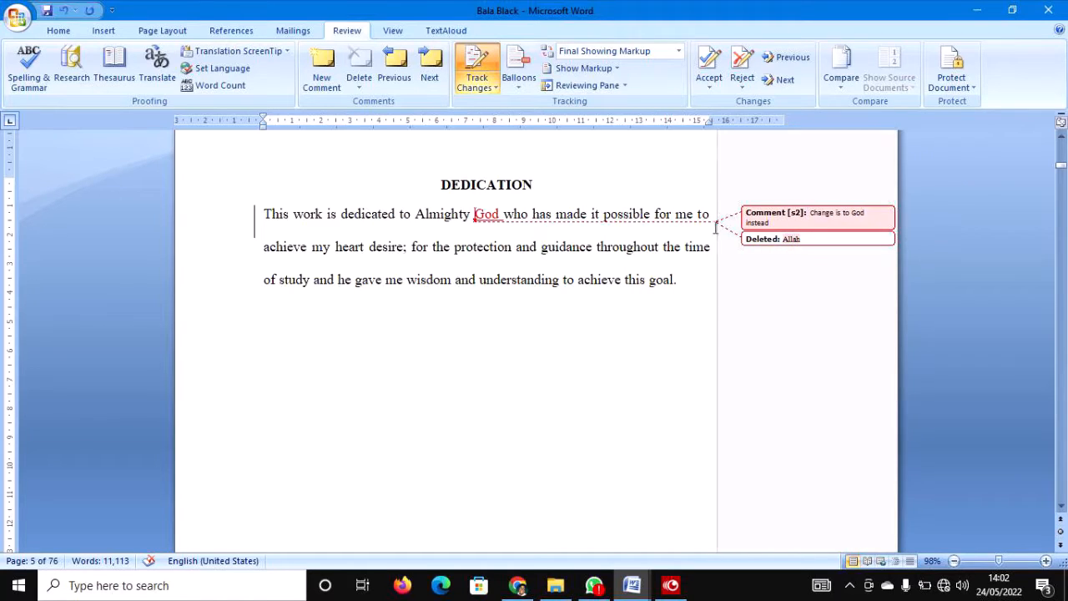
Insert an underscore into 'coursemates' on the Acknowledgements page so it reads 'course_mates'.
scroll(498, 222, "down", 1)
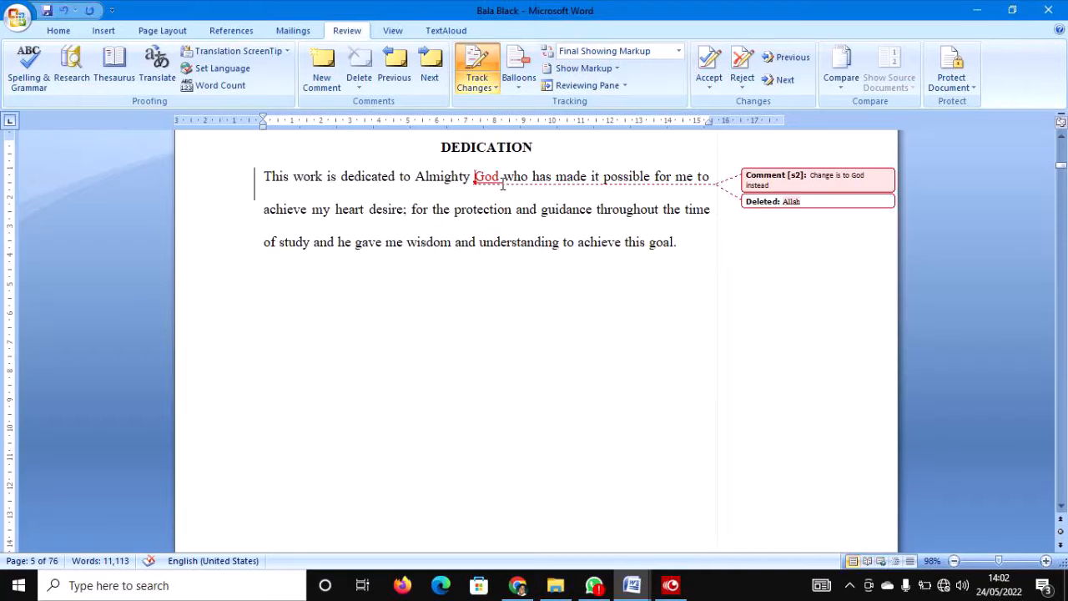
double_click(484, 177)
left_click(489, 210)
scroll(498, 208, "down", 5)
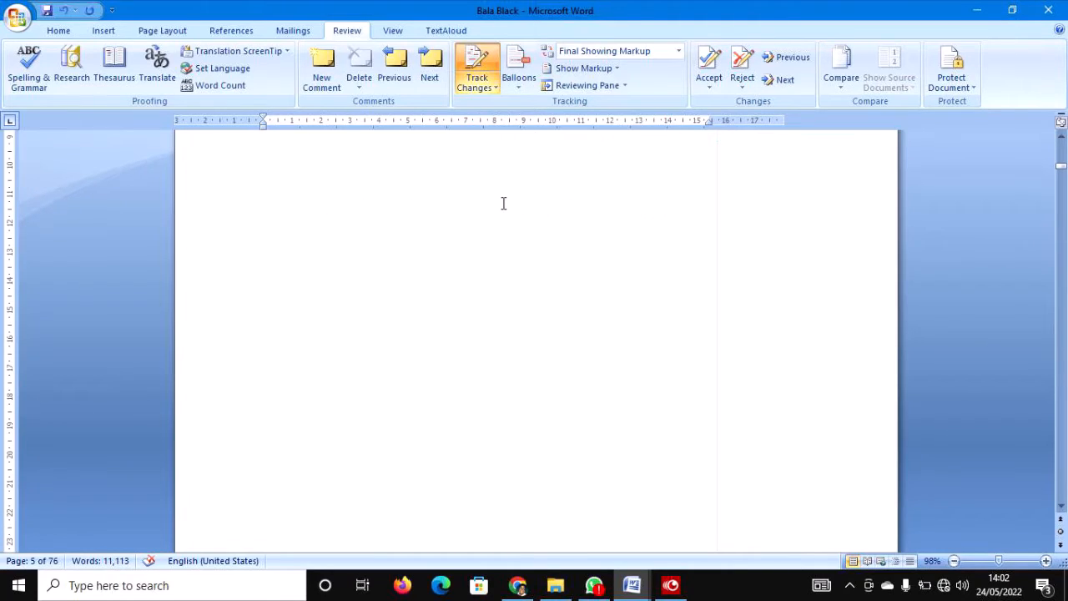
scroll(513, 403, "down", 8)
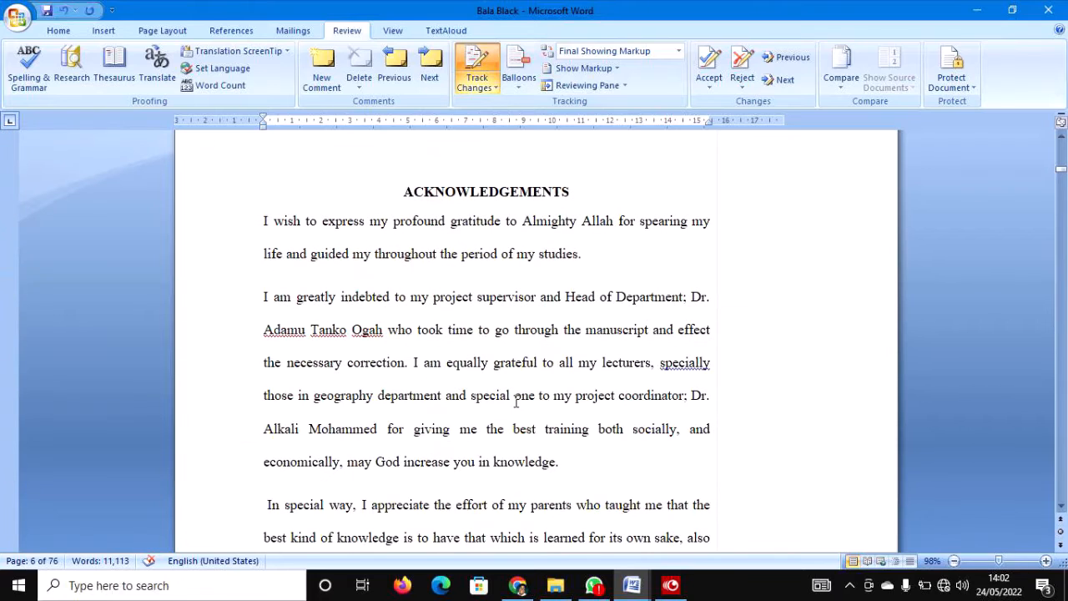
scroll(379, 370, "down", 2)
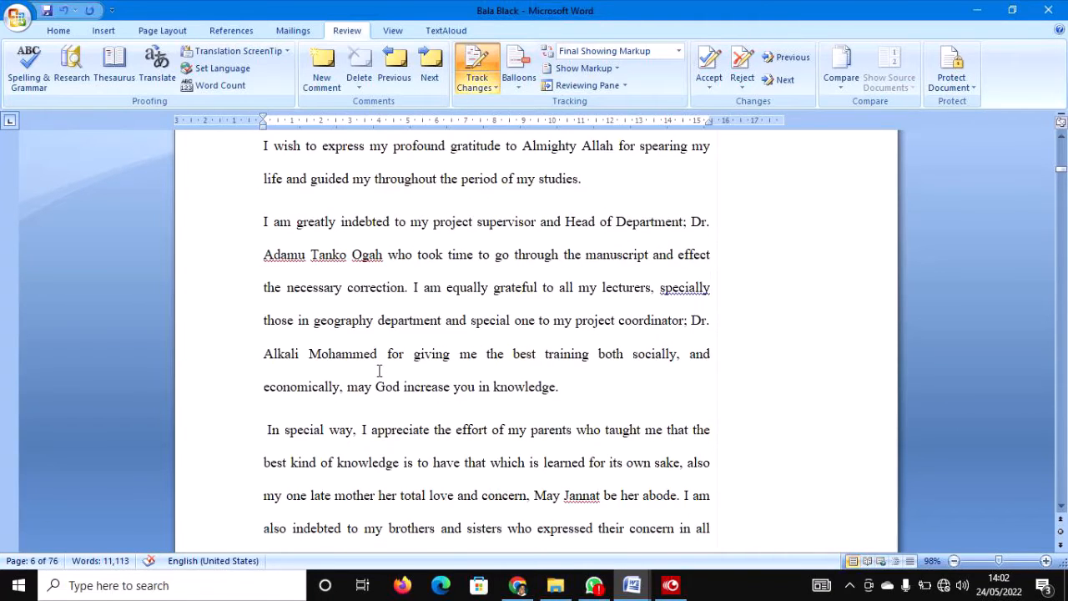
scroll(378, 370, "down", 3)
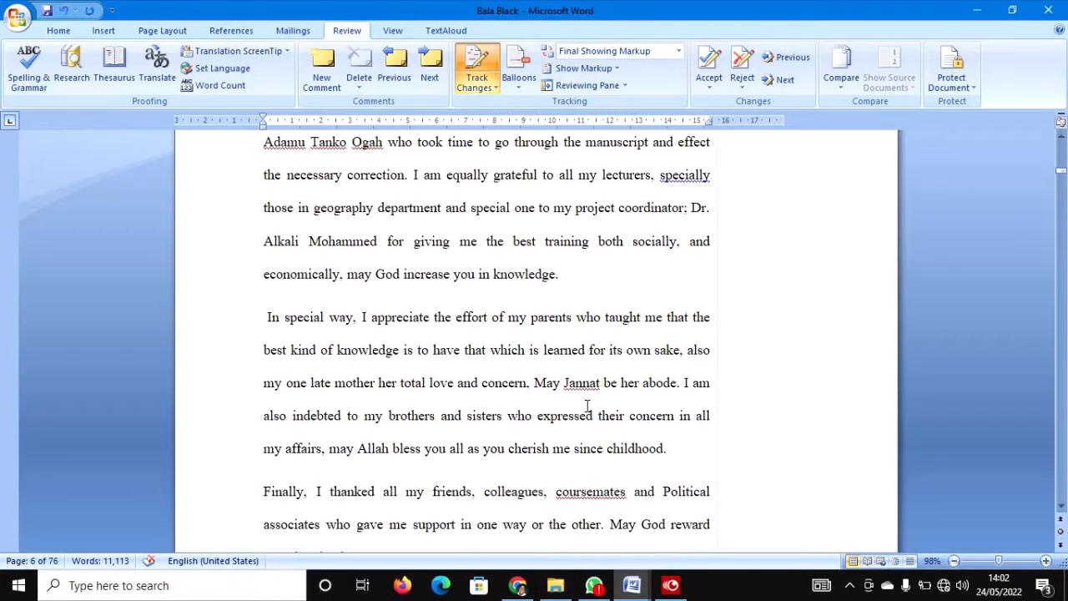
scroll(612, 451, "down", 2)
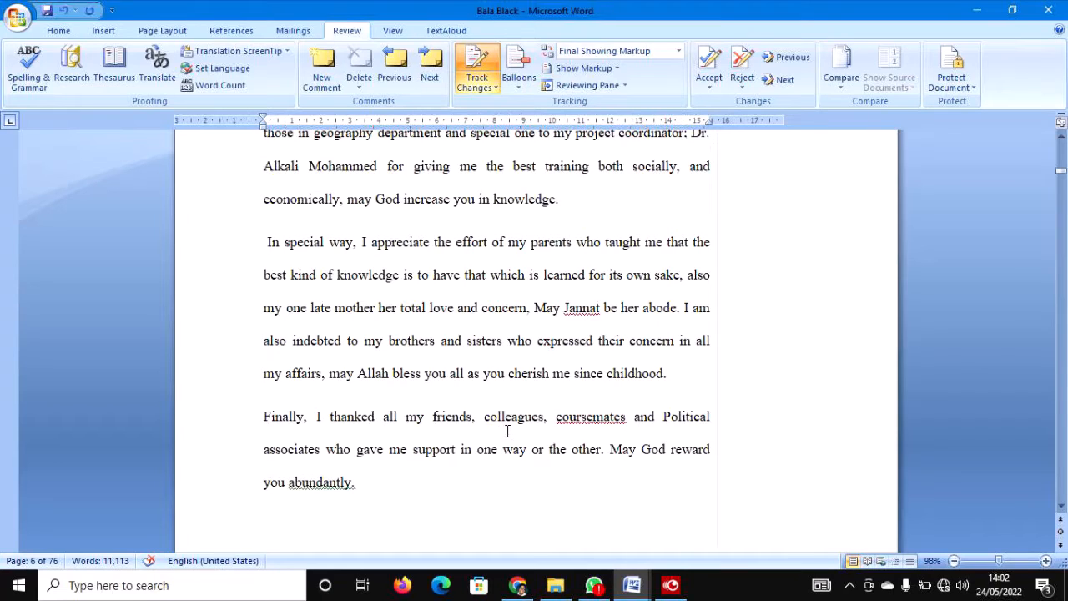
left_click(597, 420)
type("_")
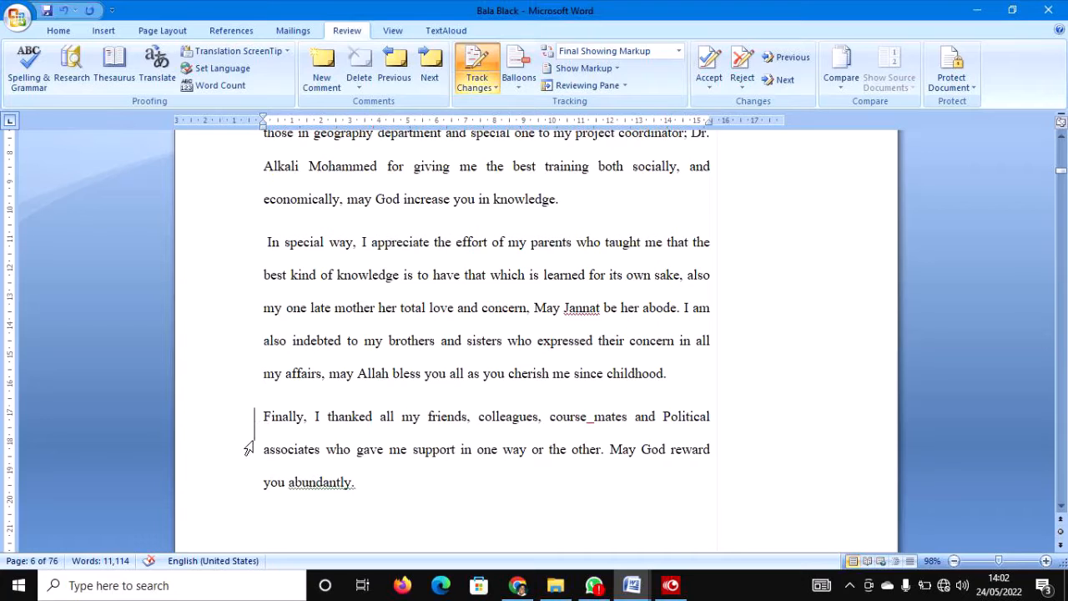
Italicise the entire page 7 Abstract paragraph with Ctrl+I, then check it from start to end.
scroll(294, 421, "down", 15)
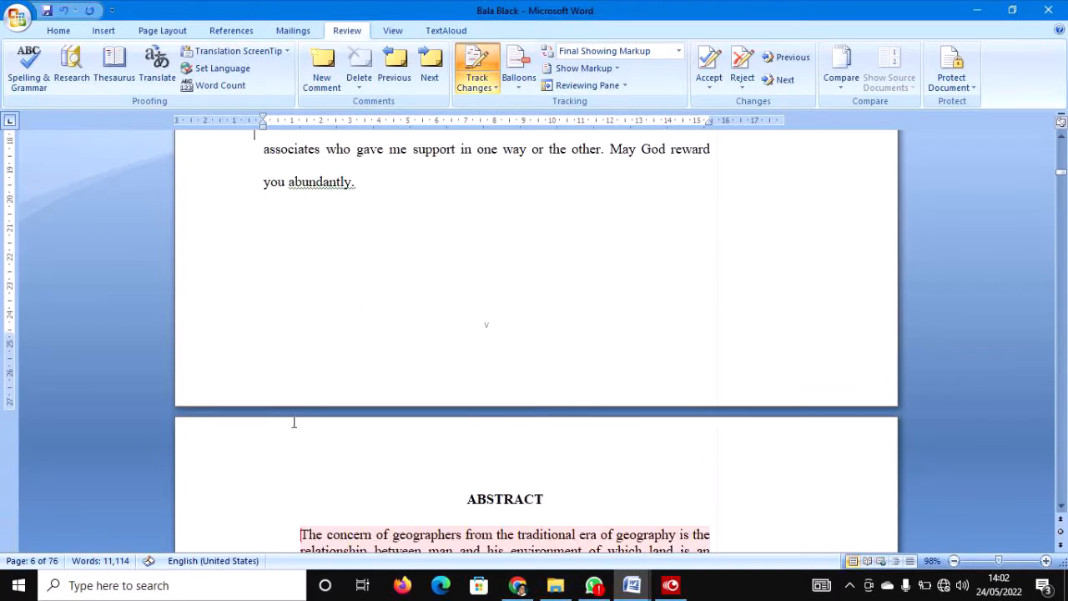
scroll(352, 411, "down", 2)
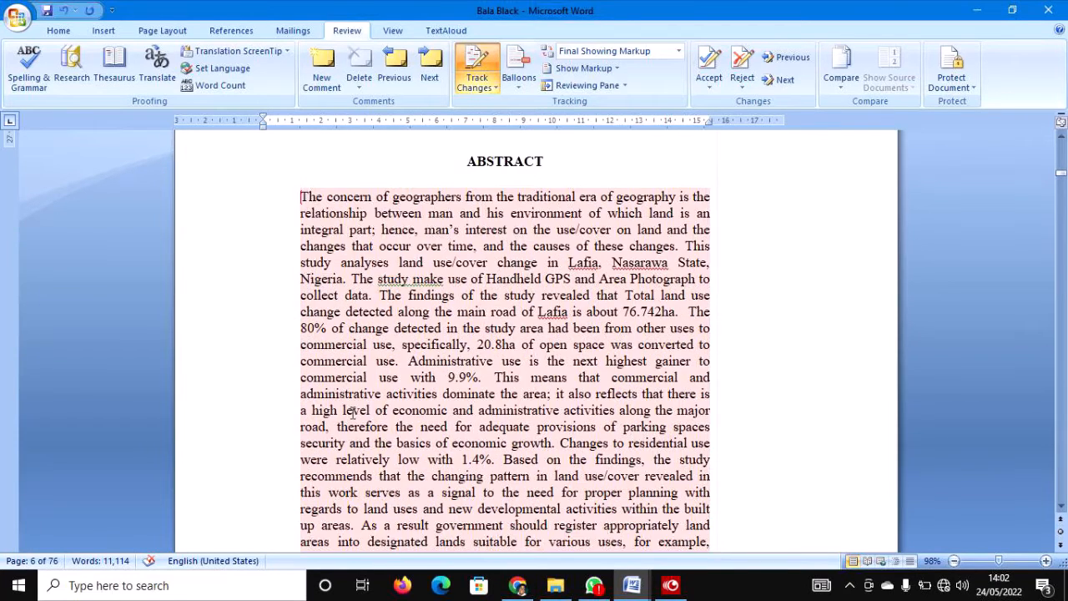
left_click_drag(299, 200, 521, 499)
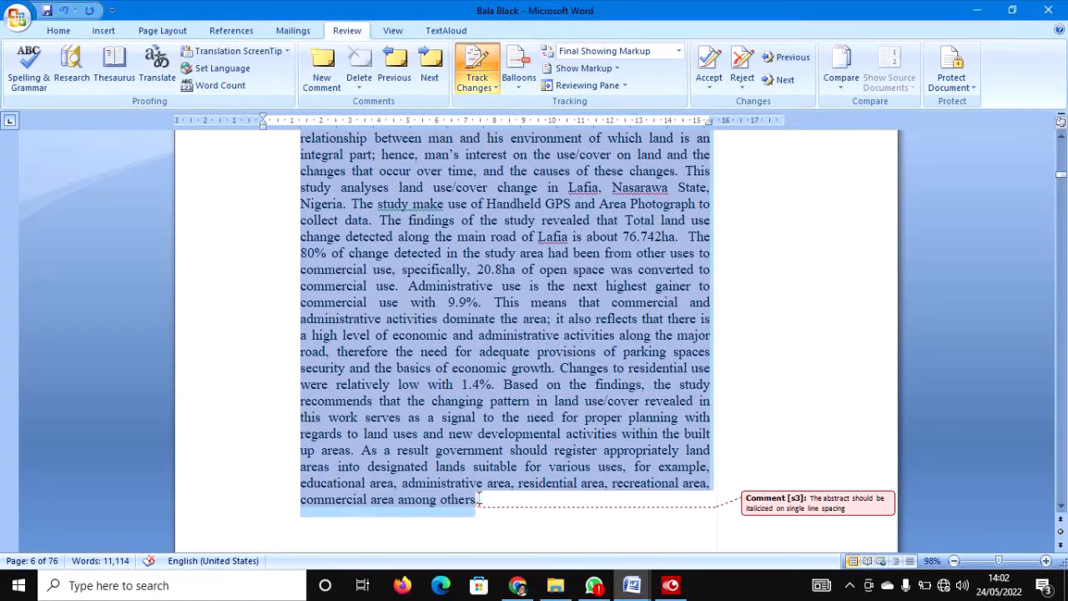
key("ctrl+i")
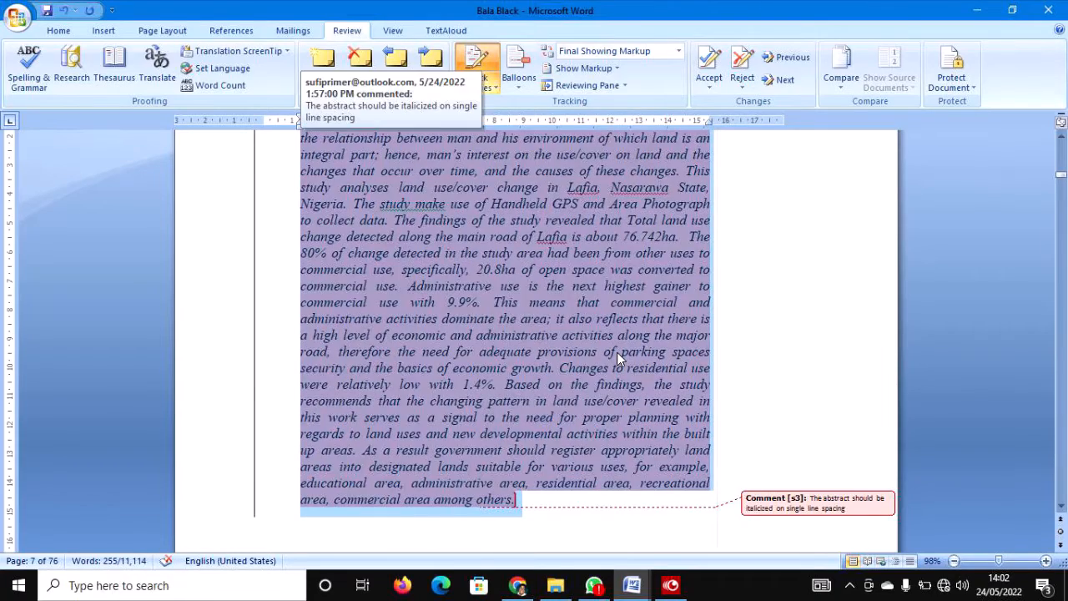
left_click(617, 352)
scroll(617, 352, "up", 3)
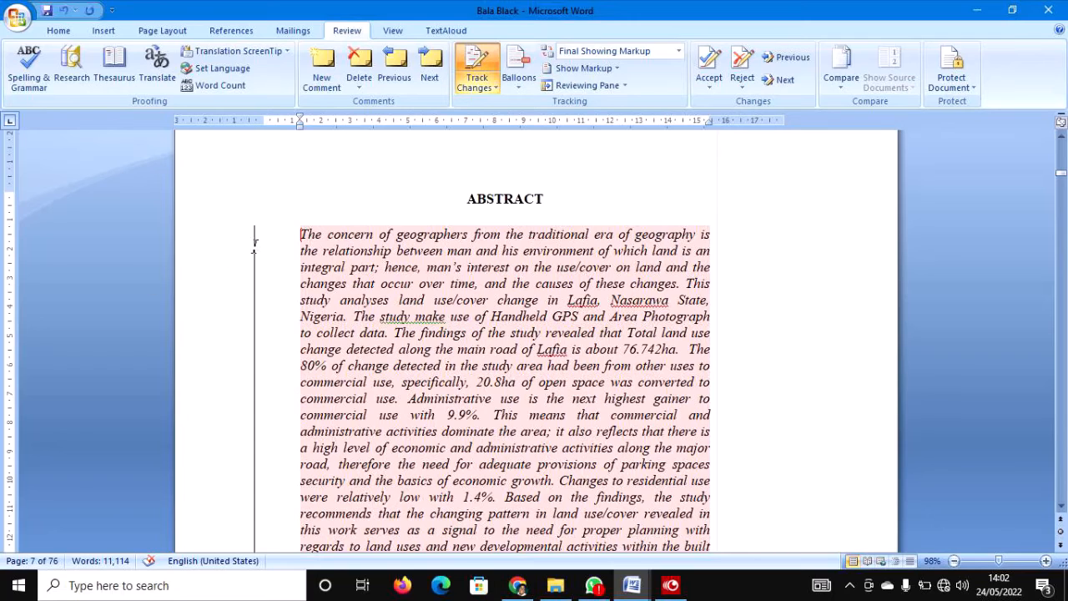
key("Down")
key("Down")
key("Down")
key("Down")
key("Down")
key("Down")
key("Down")
key("Down")
key("Down")
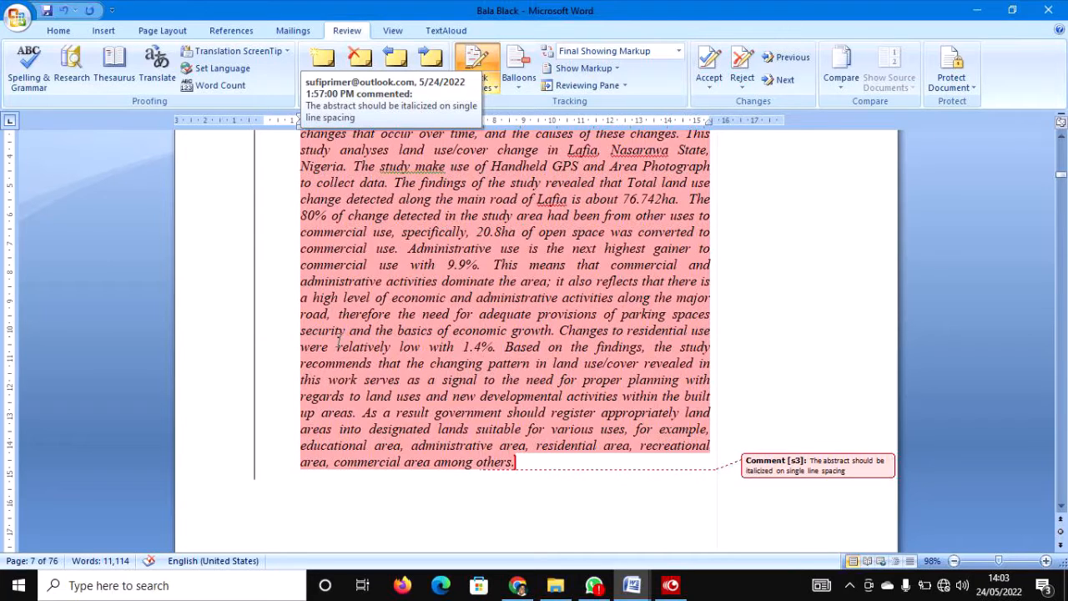
key("ctrl+Up")
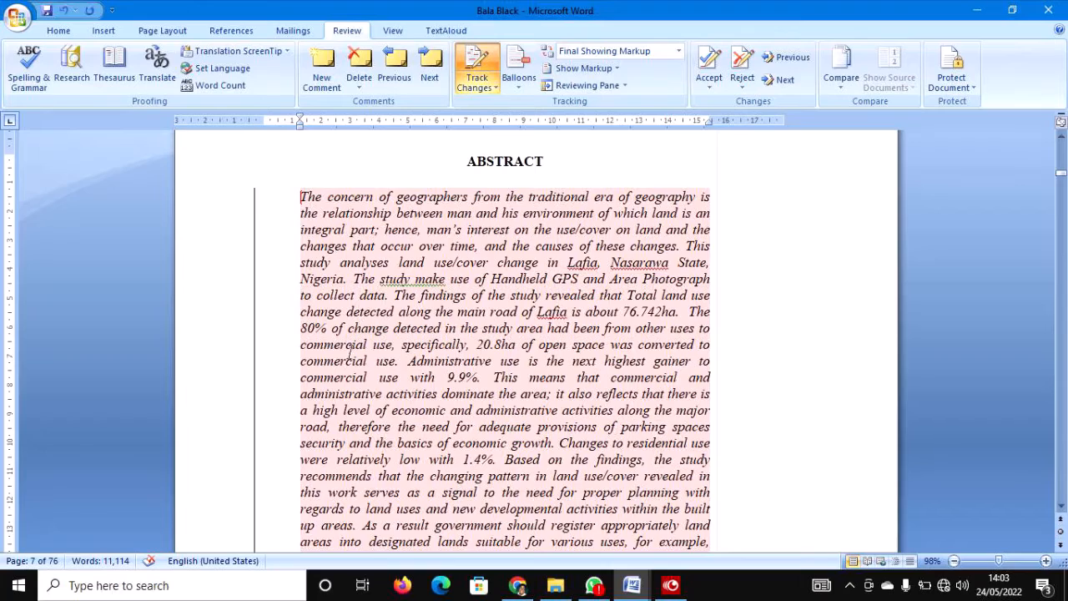
key("ctrl+Down")
scroll(260, 486, "down", 6)
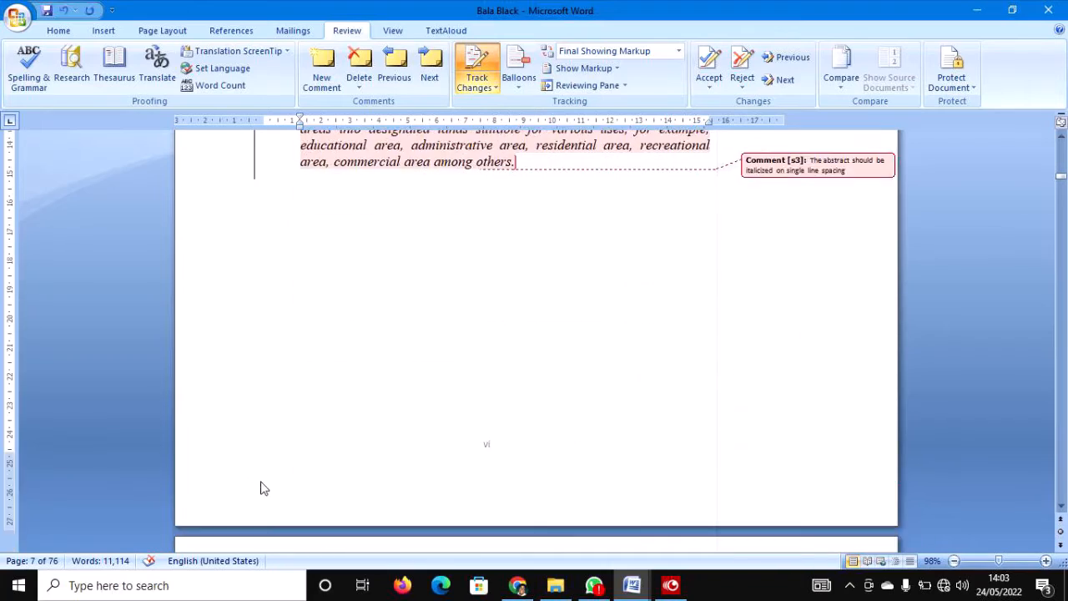
scroll(261, 488, "down", 3)
Try centring the TABLE OF CONTENTS heading and adding a comment, then undo both.
scroll(261, 481, "down", 20)
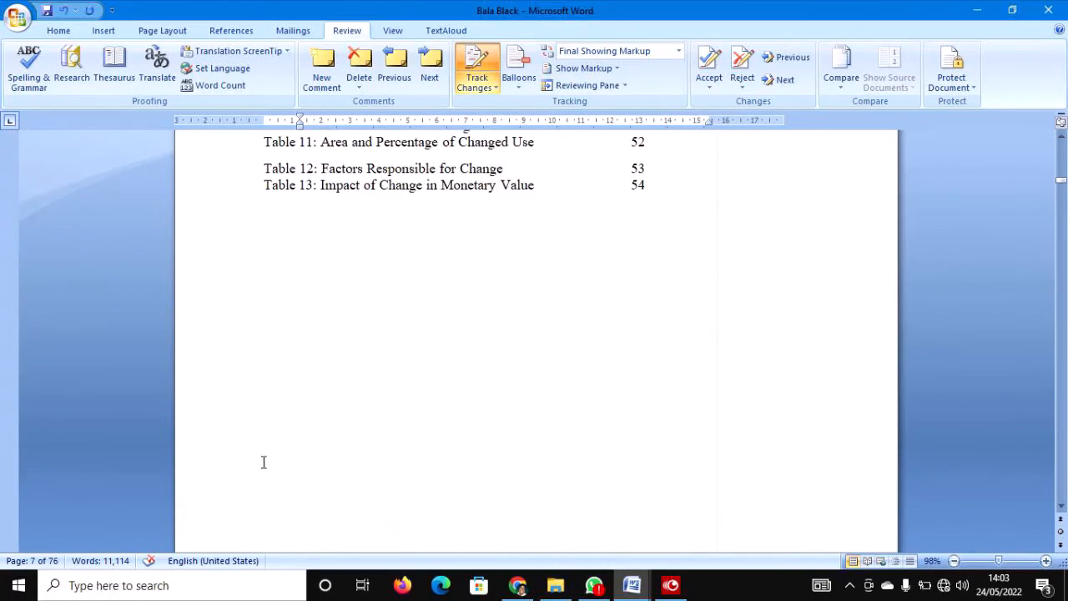
scroll(265, 463, "up", 2)
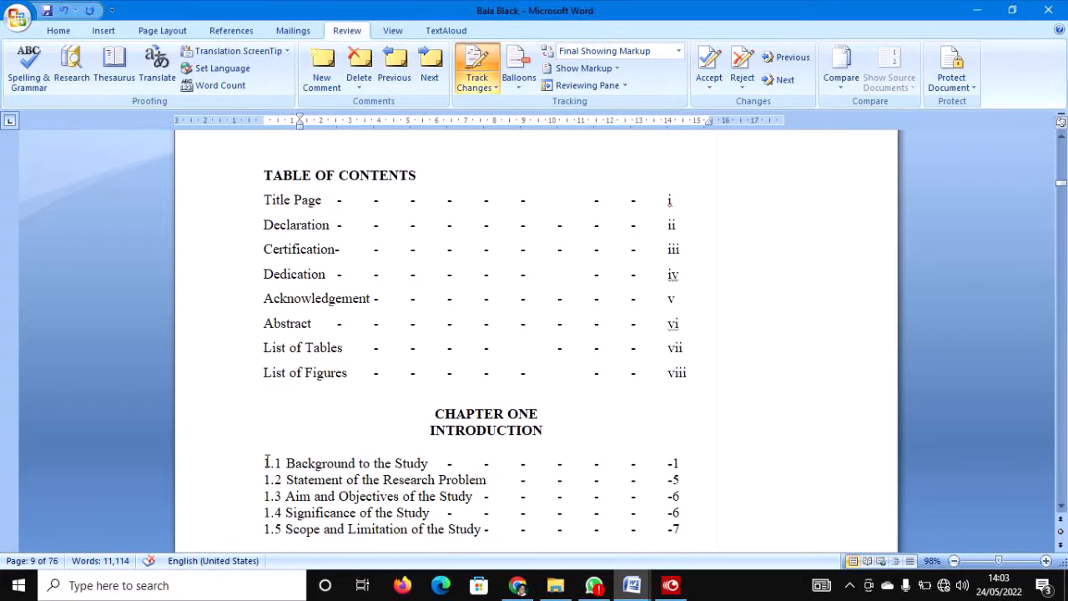
scroll(267, 460, "up", 1)
left_click(213, 264)
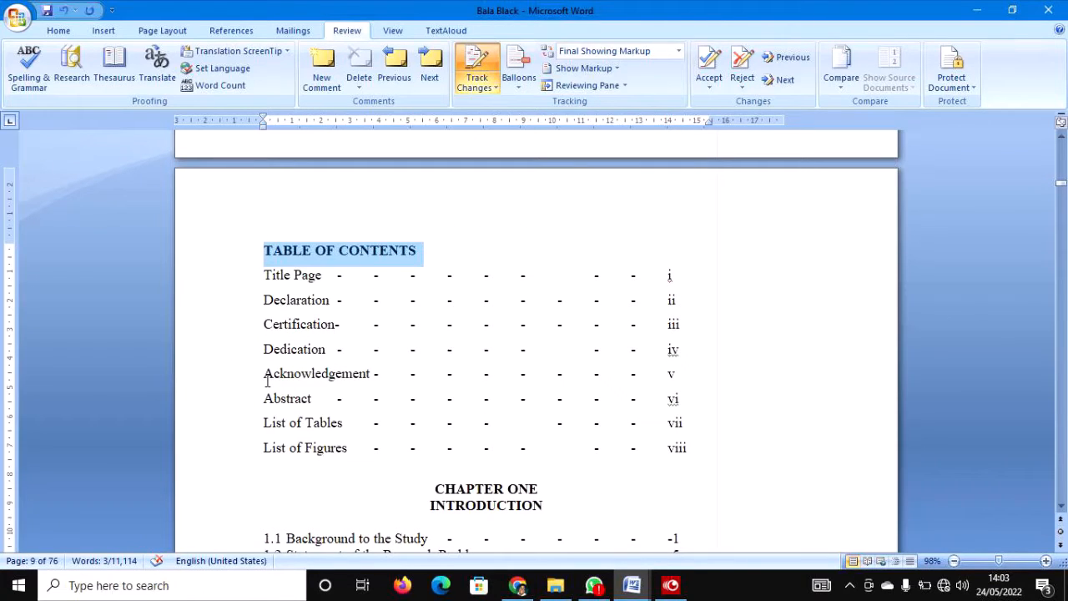
key("ctrl+e")
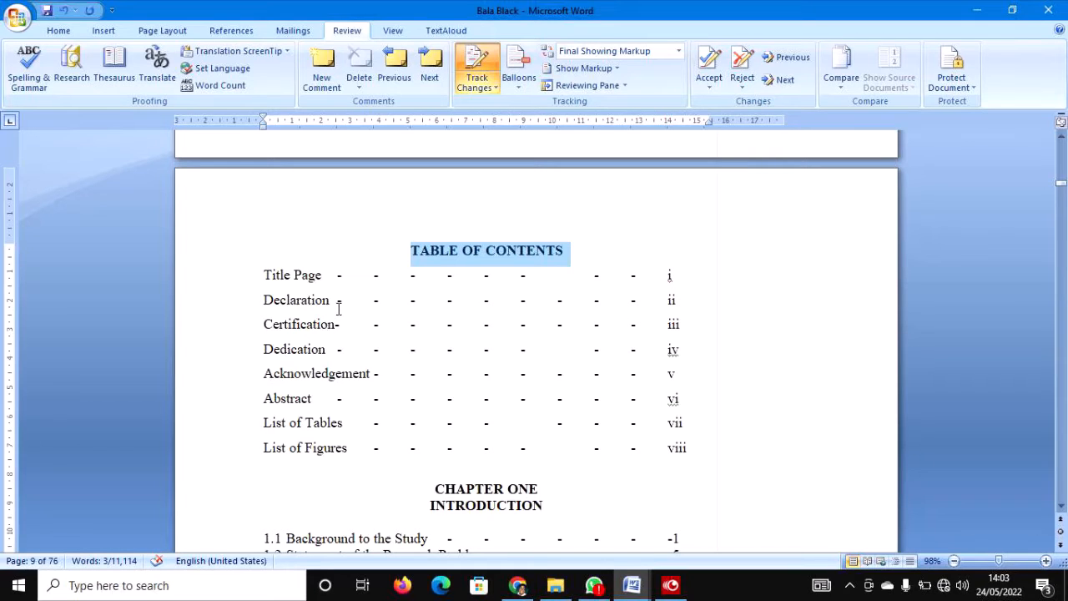
left_click(562, 263)
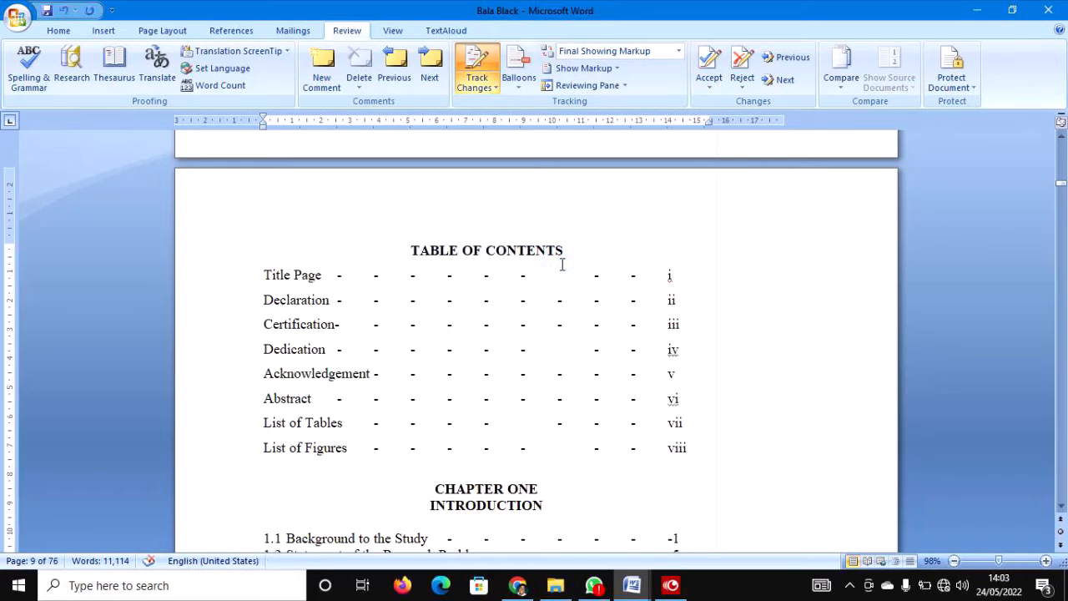
left_click(321, 71)
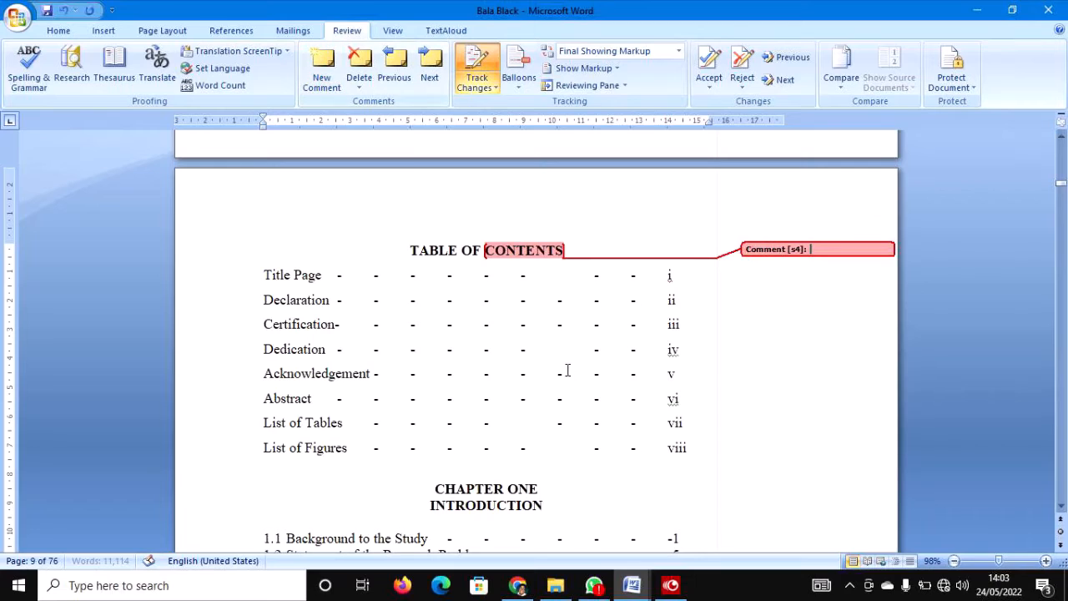
key("ctrl+z")
key("ctrl+z")
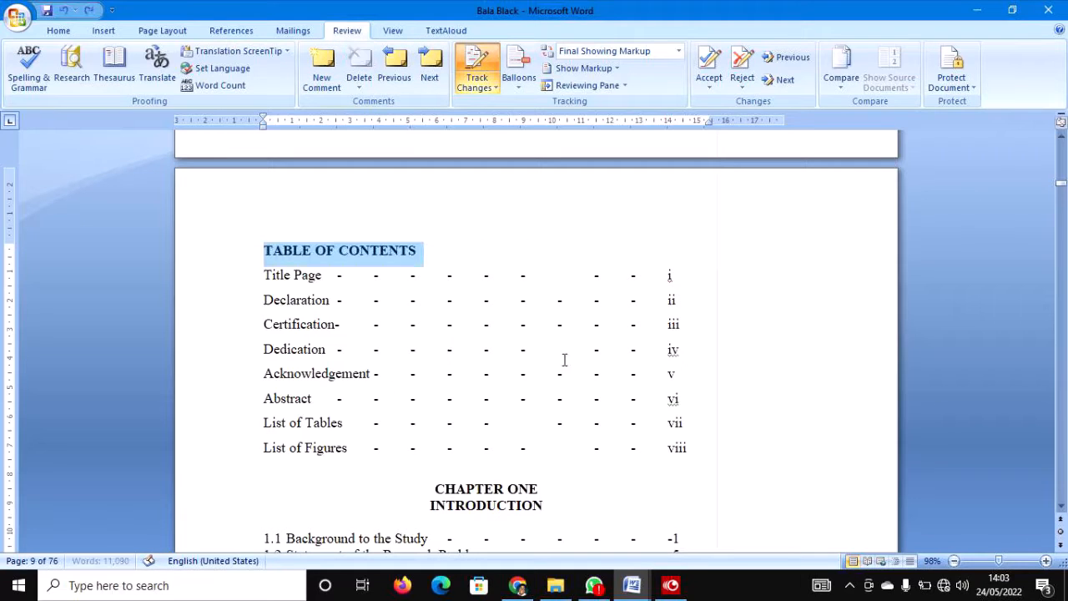
left_click(484, 273)
Comment 'Centralise it' on CONTENTS, undoing a trial centring so the heading stays left-aligned.
left_click(416, 249)
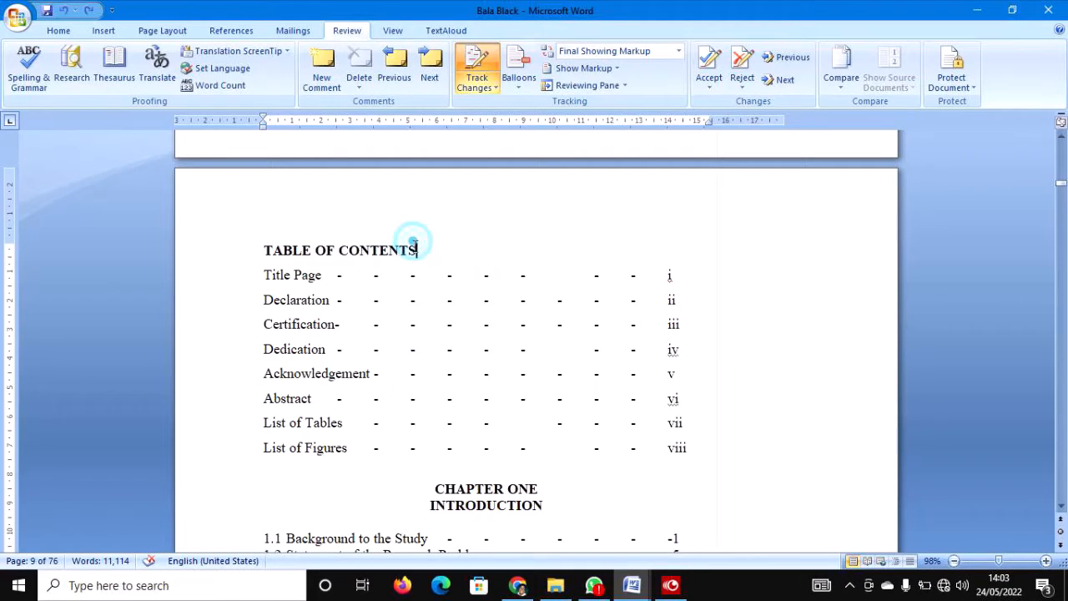
left_click(319, 79)
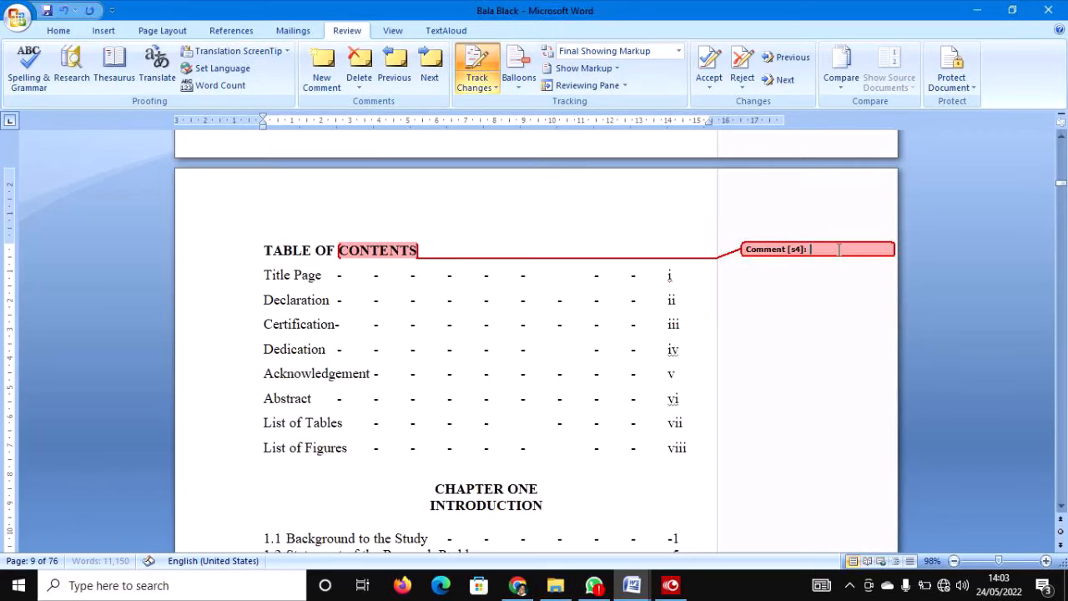
type("Centralise it")
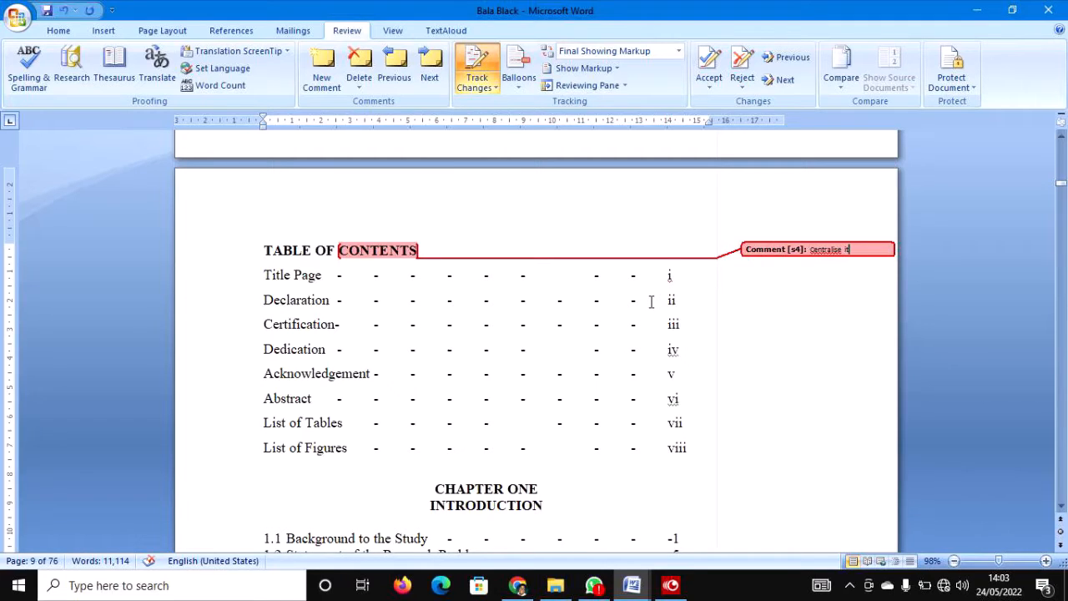
left_click(429, 242)
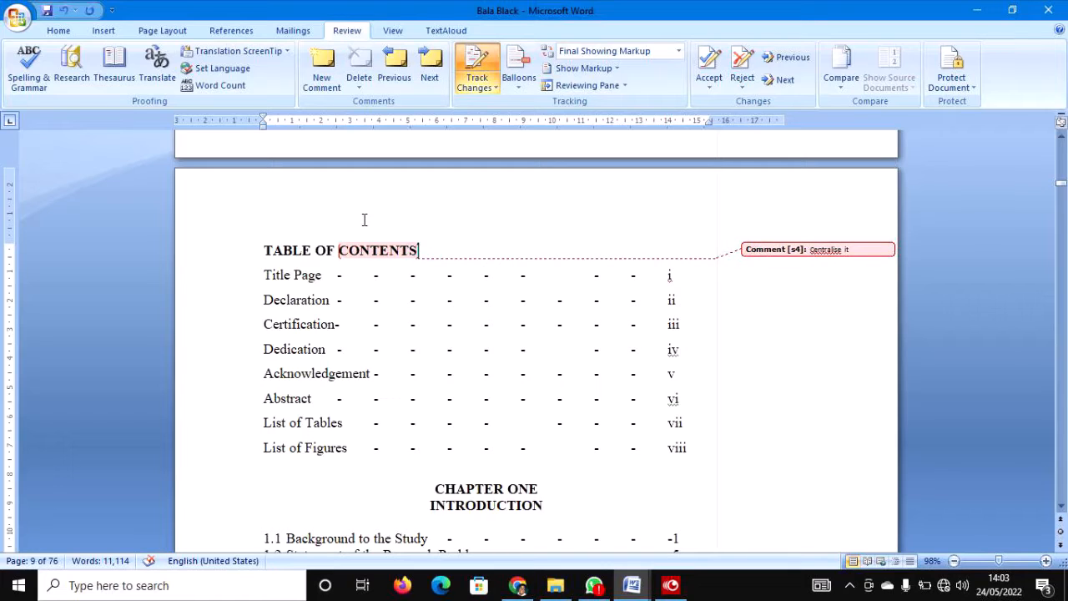
key("ctrl+e")
key("ctrl+z")
Add an 'S' after RECOMEDATION in the contents list as a tracked insertion.
scroll(416, 315, "down", 3)
scroll(415, 315, "down", 20)
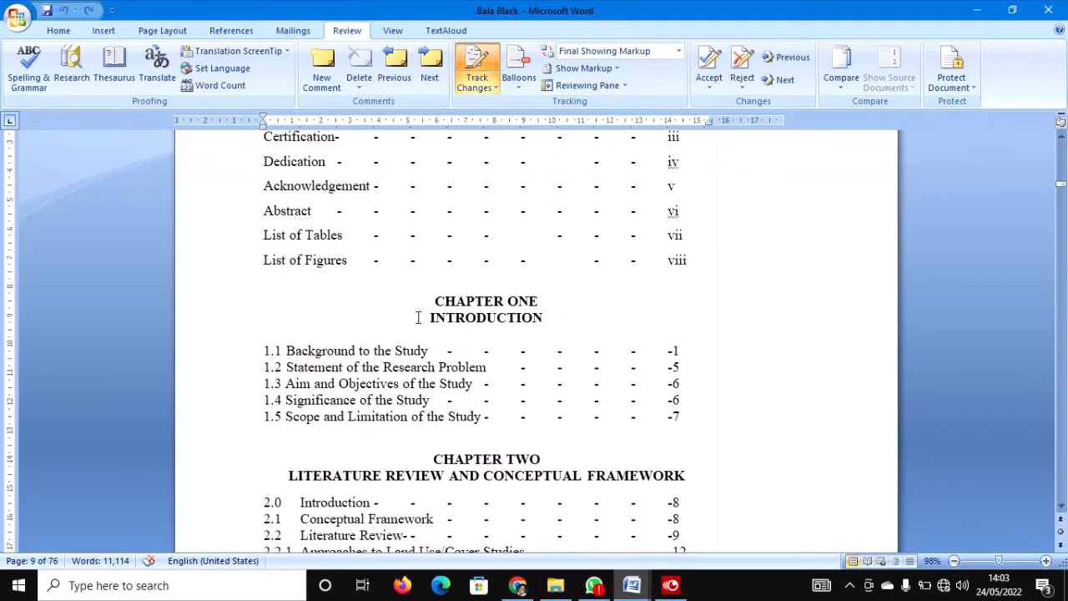
scroll(419, 313, "down", 15)
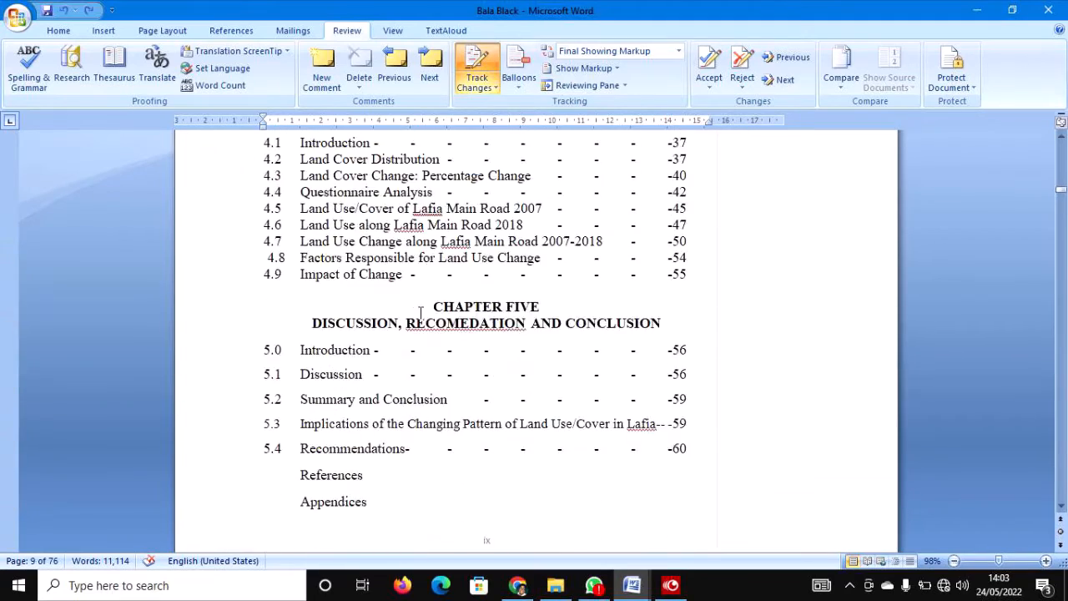
scroll(420, 315, "up", 5)
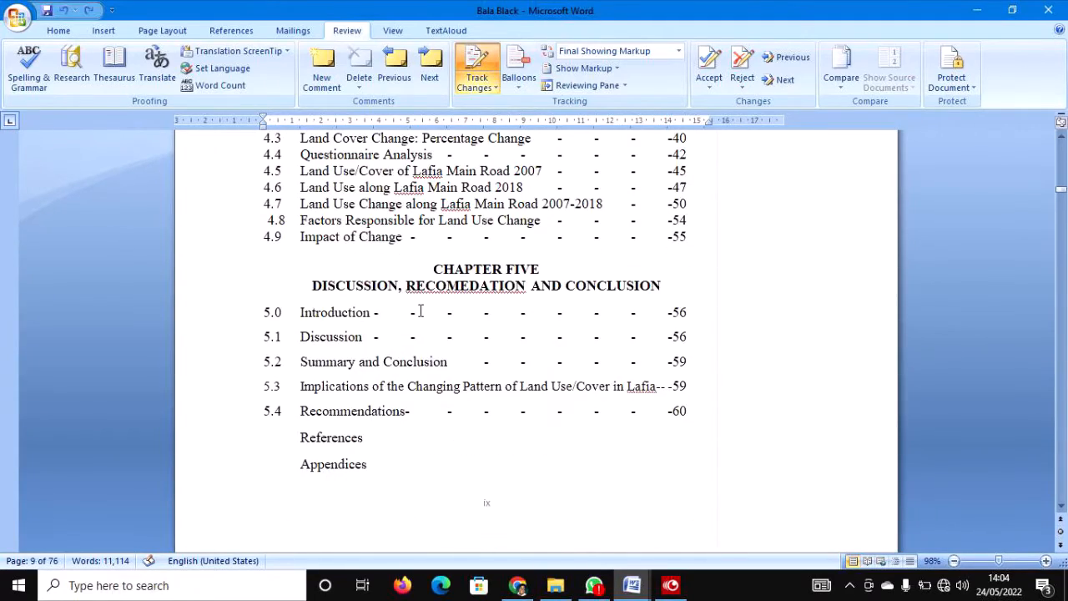
left_click(528, 289)
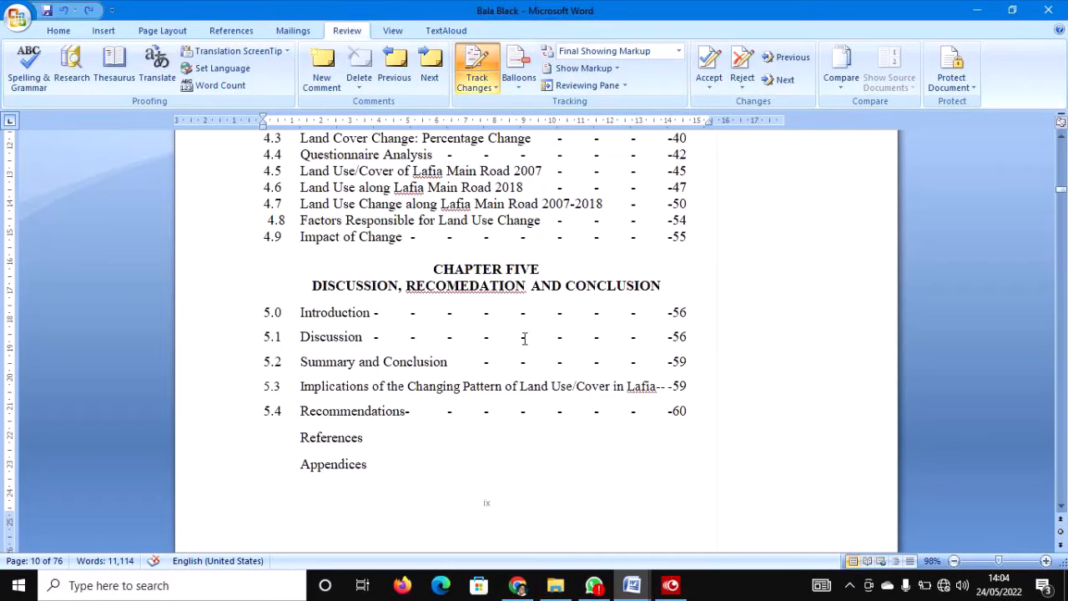
type("S")
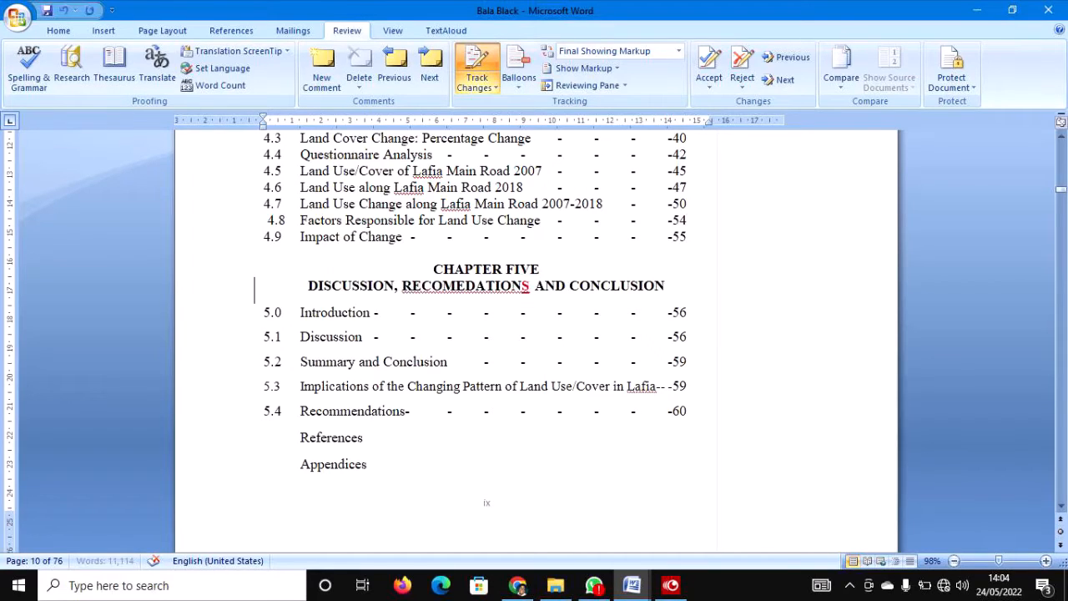
left_click(584, 381)
Scroll through Chapter One's background section to the top of page 11.
scroll(532, 341, "down", 10)
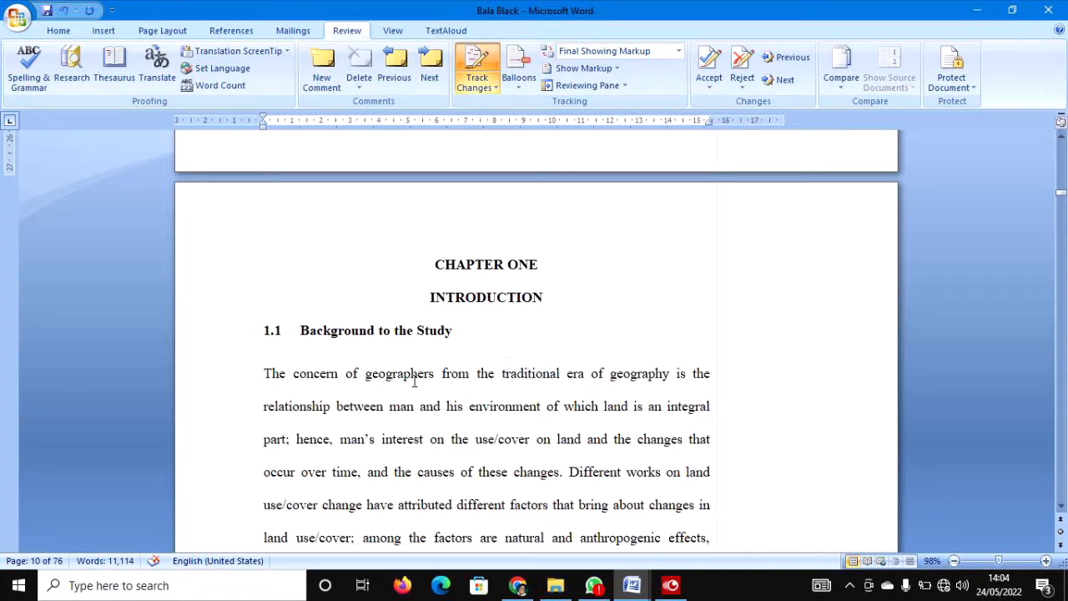
scroll(464, 436, "down", 5)
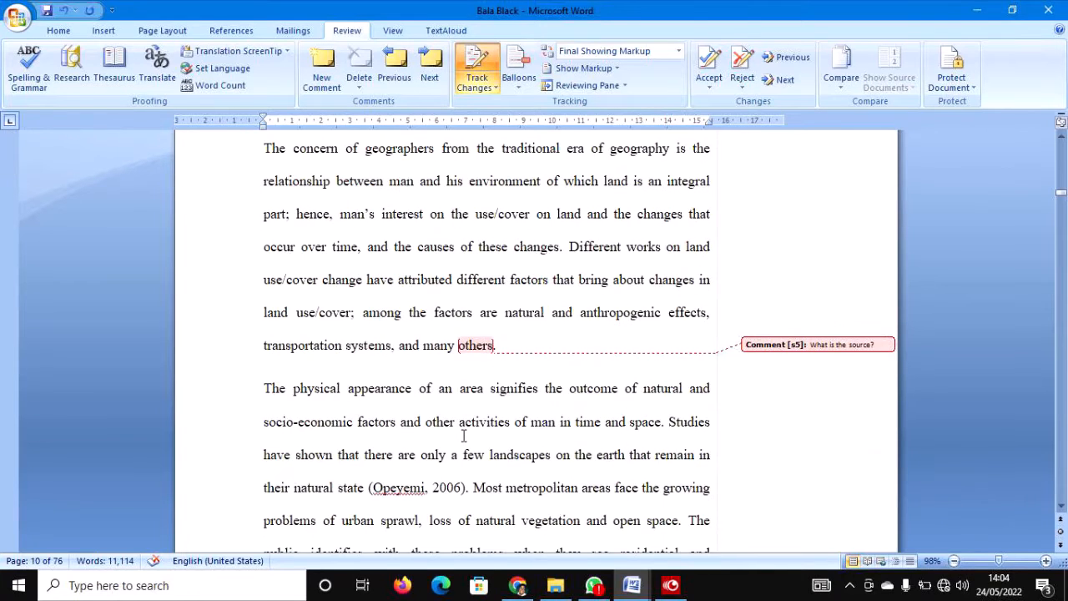
scroll(464, 435, "down", 7)
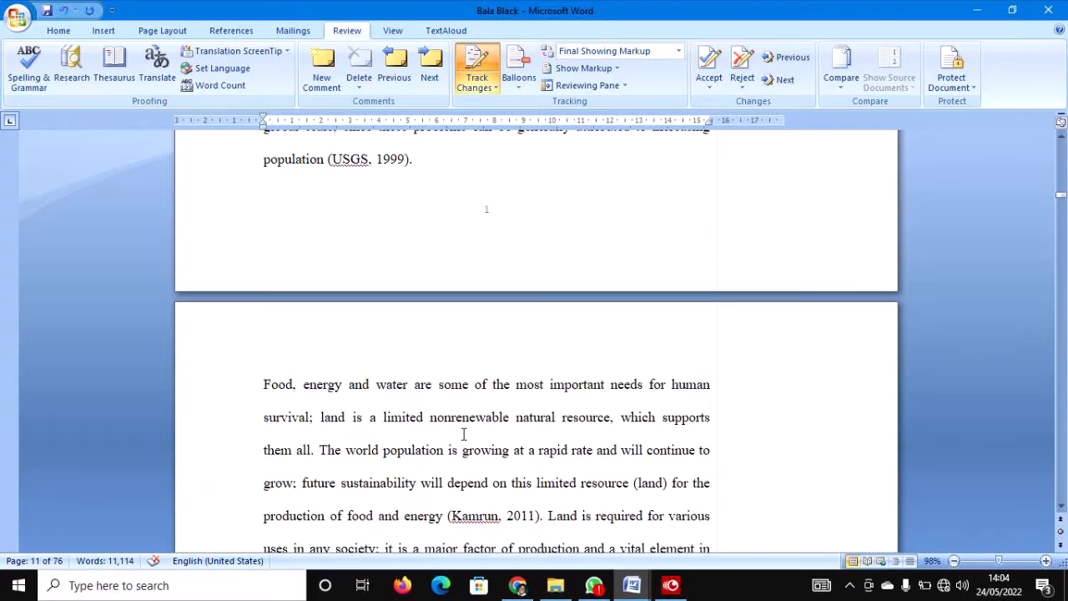
scroll(463, 434, "up", 4)
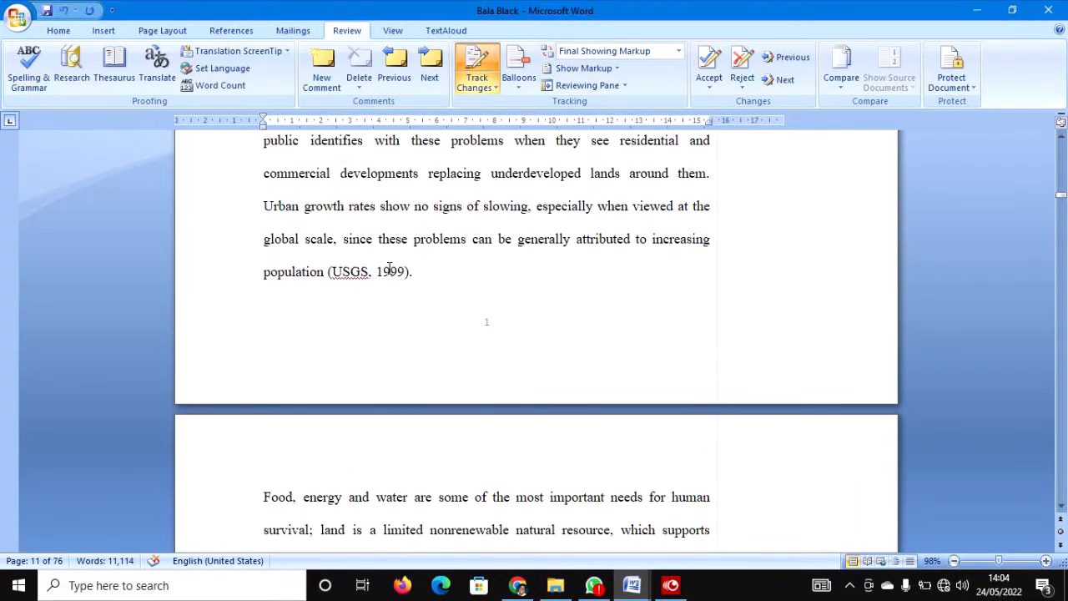
Change the USGS citation year from 1999 to 2009 as a tracked change.
left_click(390, 273)
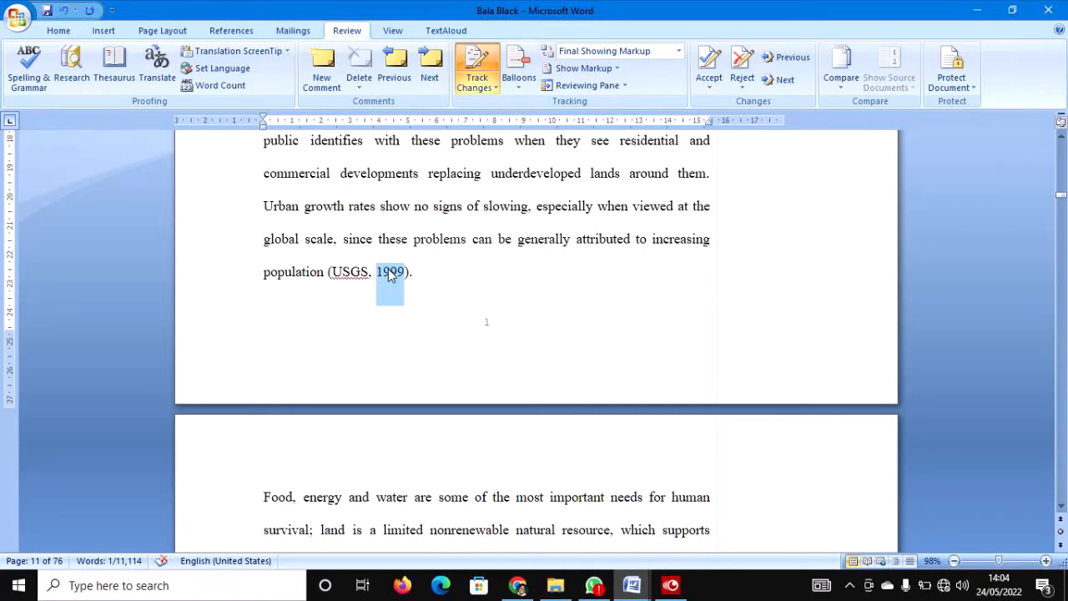
type("2009")
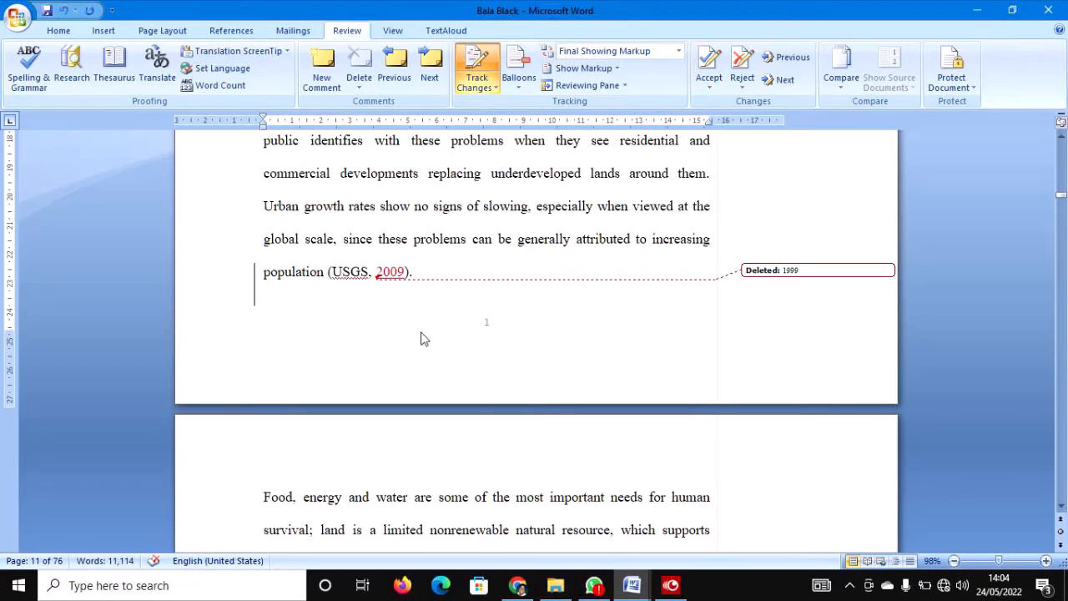
scroll(472, 285, "down", 5)
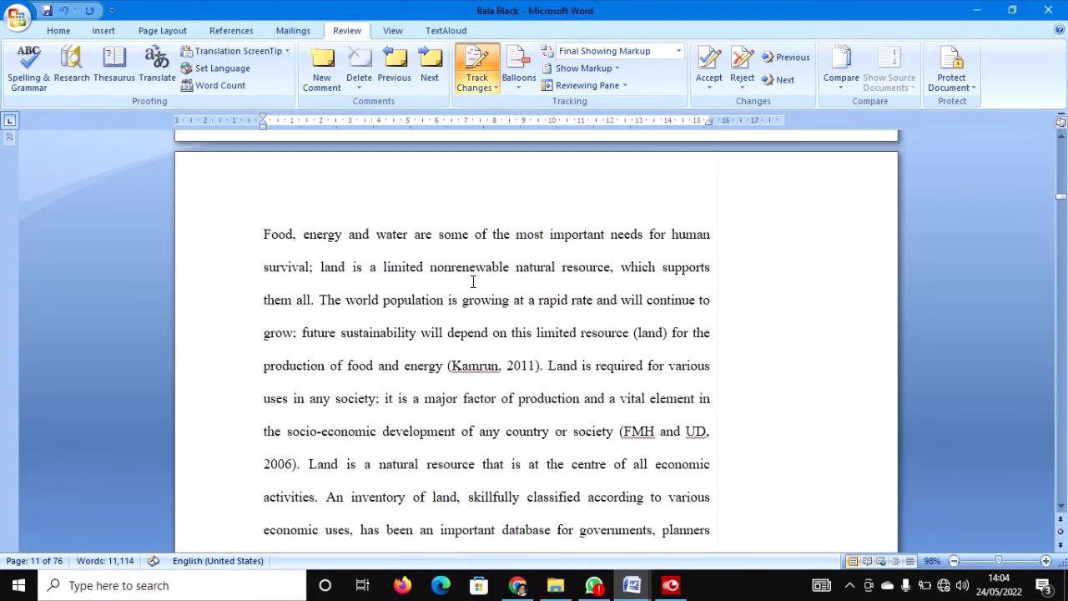
scroll(472, 285, "down", 6)
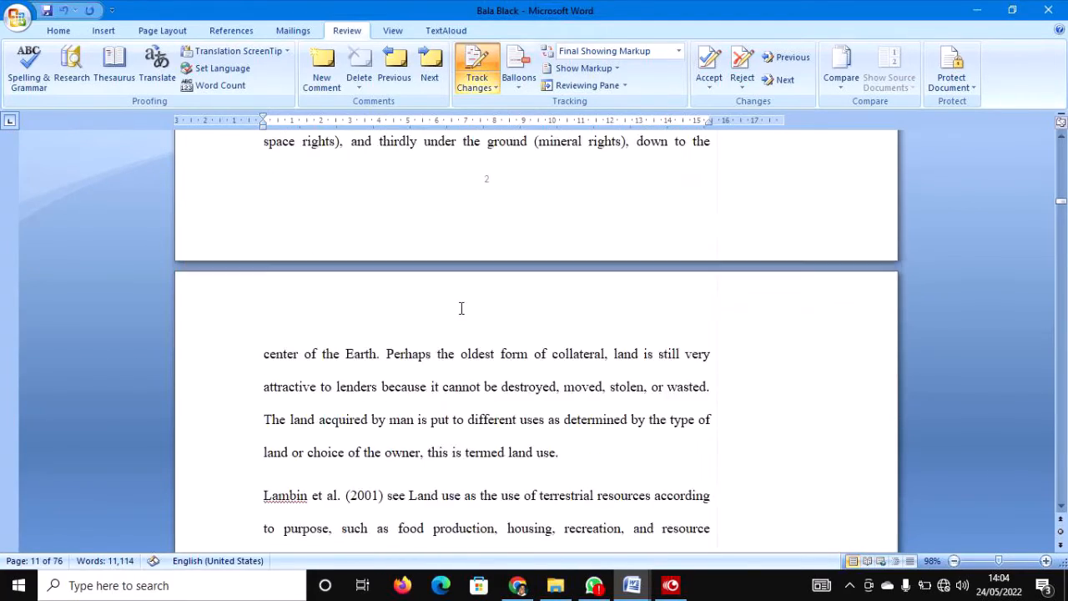
scroll(464, 307, "down", 9)
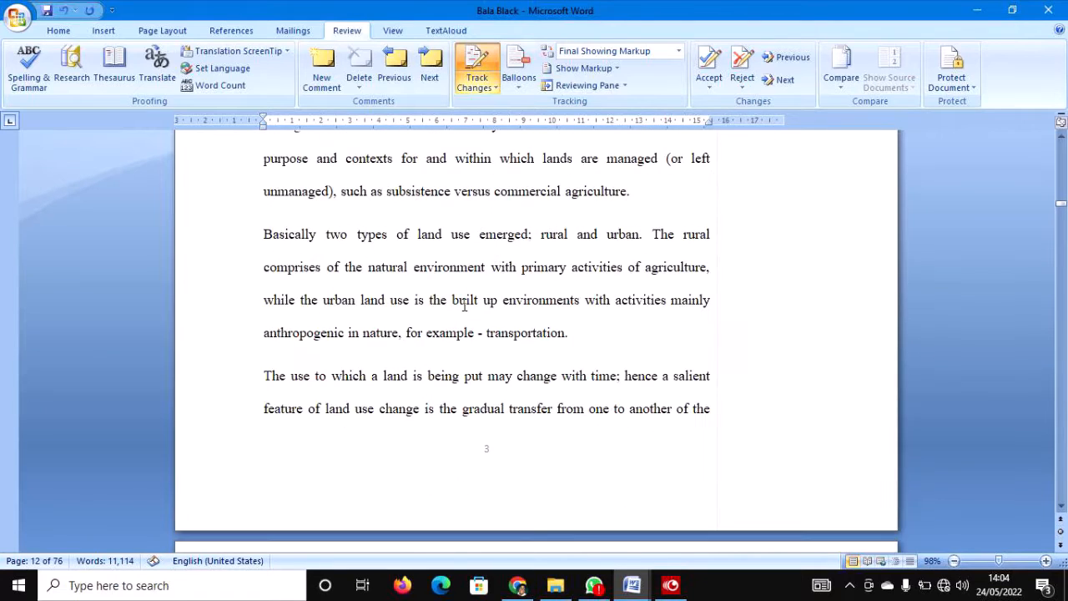
scroll(466, 310, "down", 2)
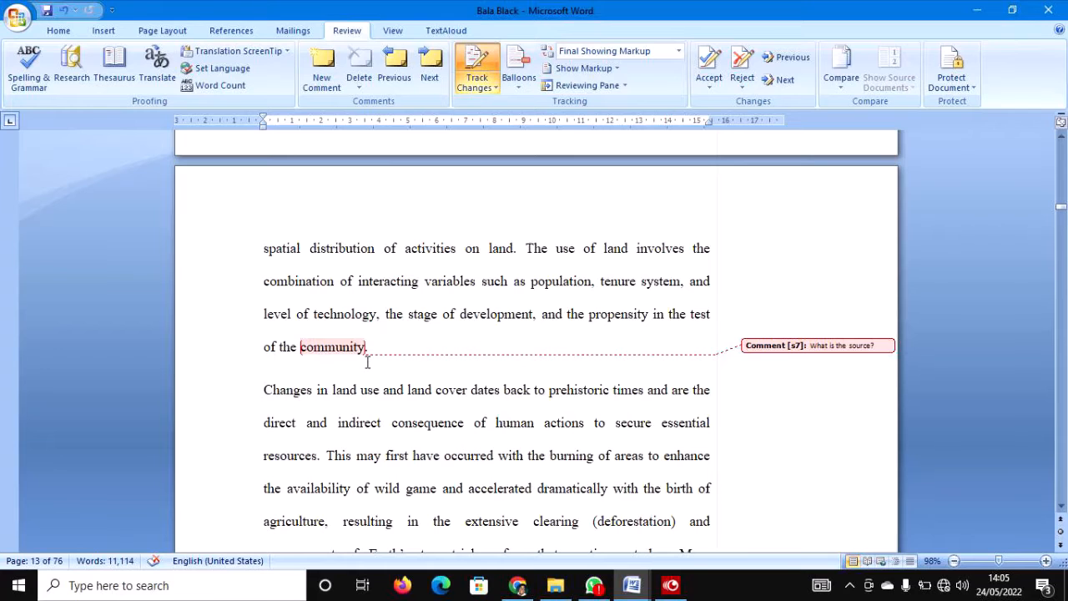
Scroll down to Chapter Two's Conceptual Framework with the Land cover and Land use sections on page 18.
scroll(376, 342, "down", 3)
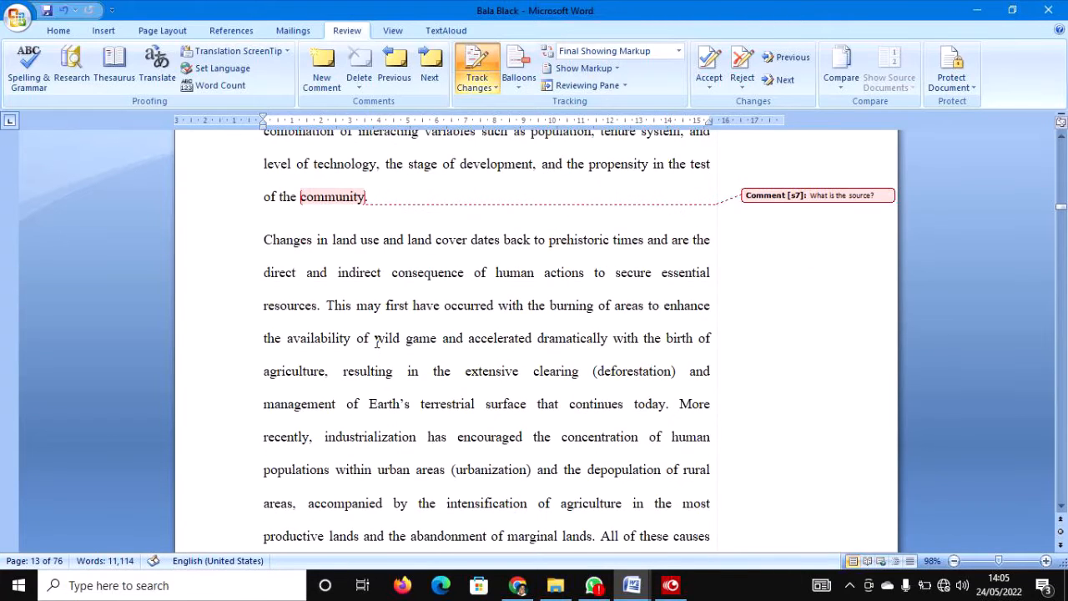
scroll(376, 342, "down", 6)
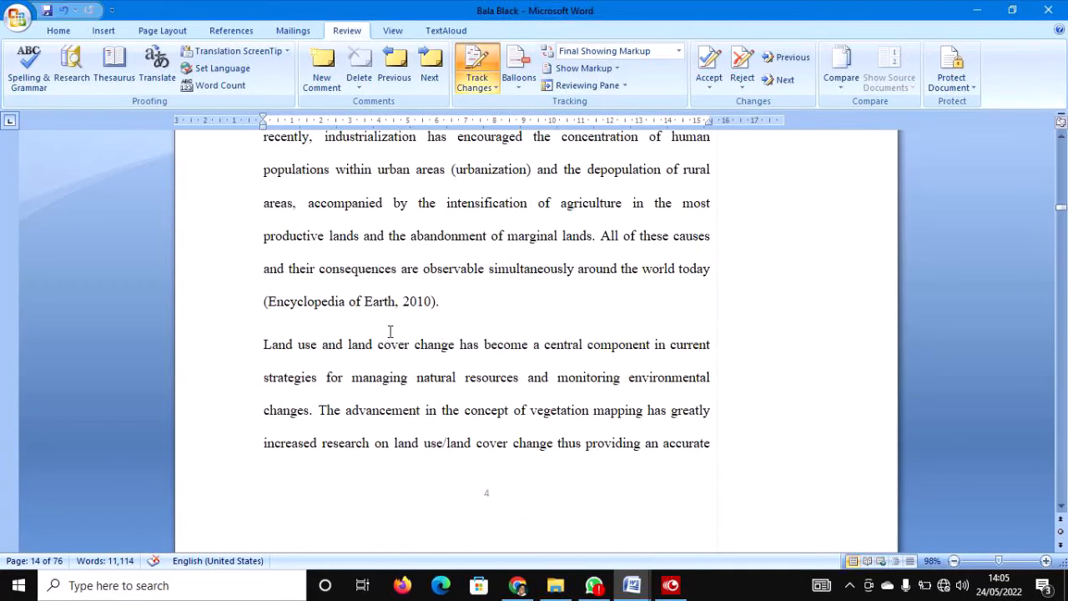
scroll(400, 352, "down", 10)
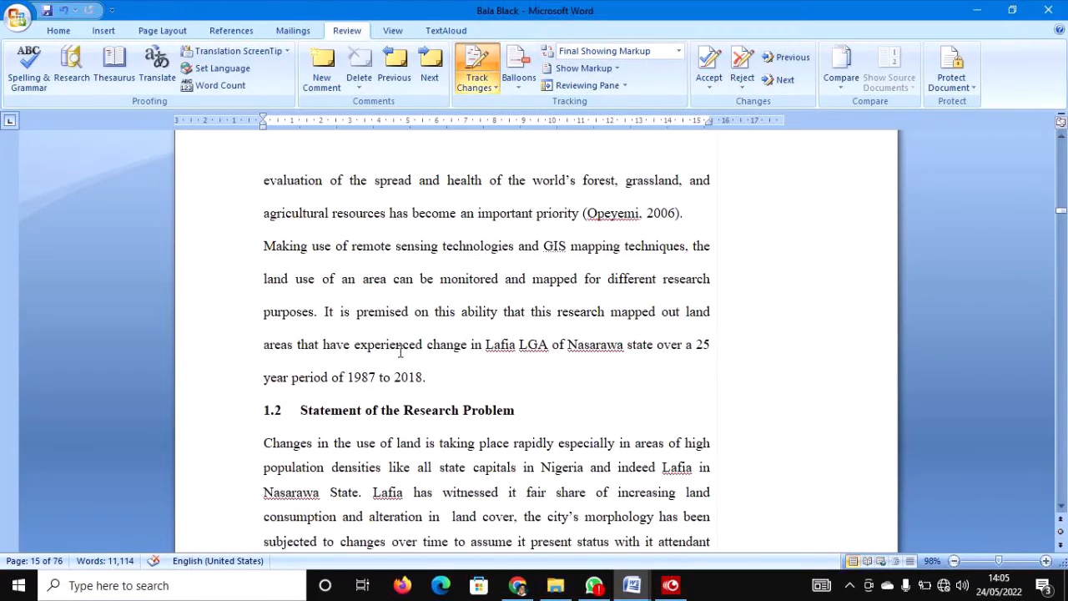
scroll(419, 372, "down", 14)
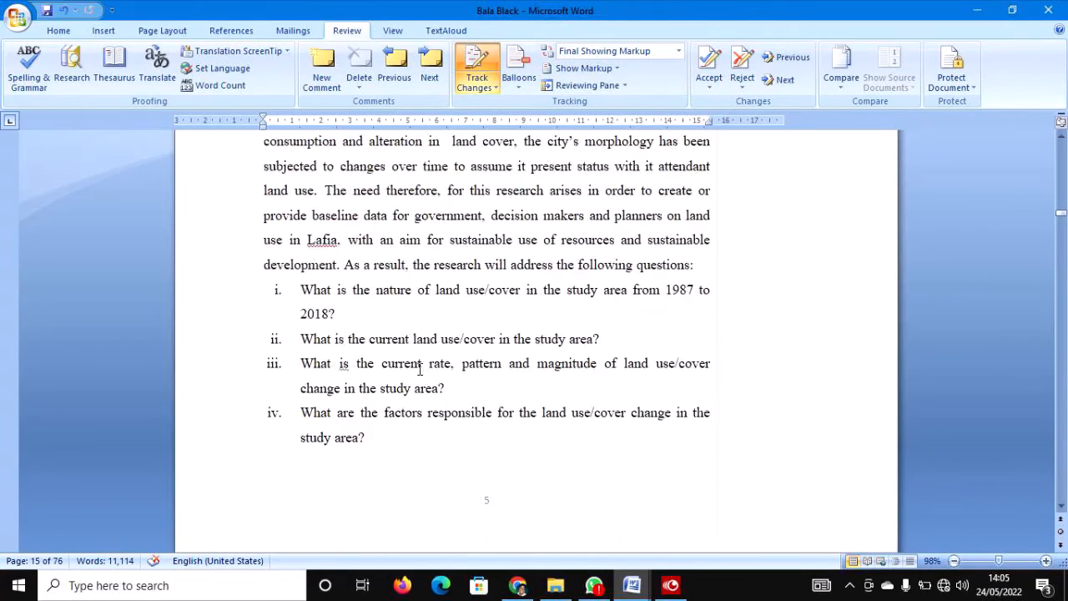
scroll(419, 370, "down", 8)
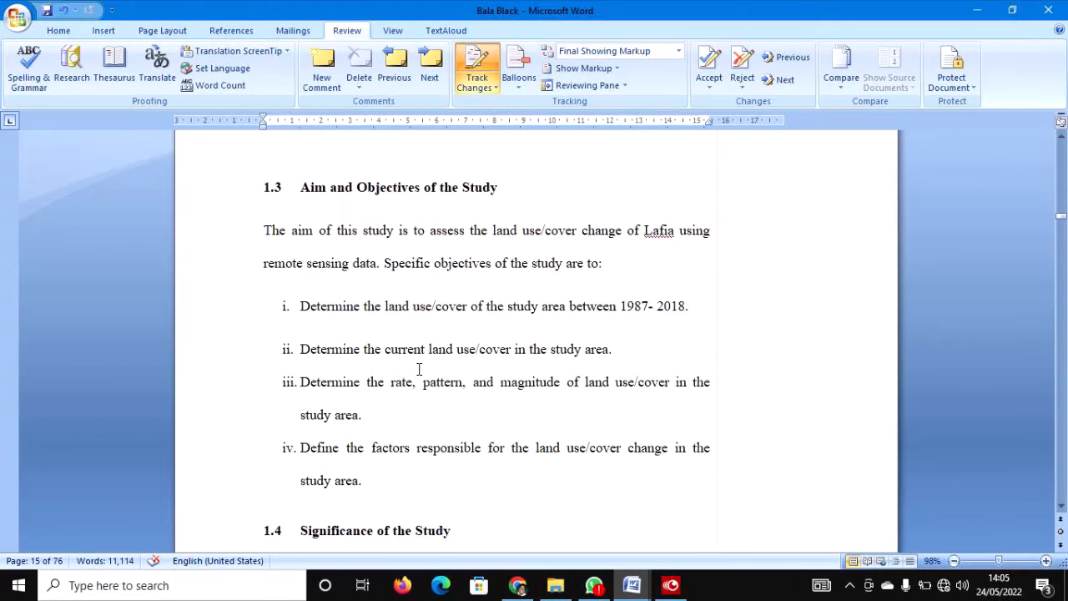
scroll(419, 367, "up", 4)
scroll(418, 365, "up", 4)
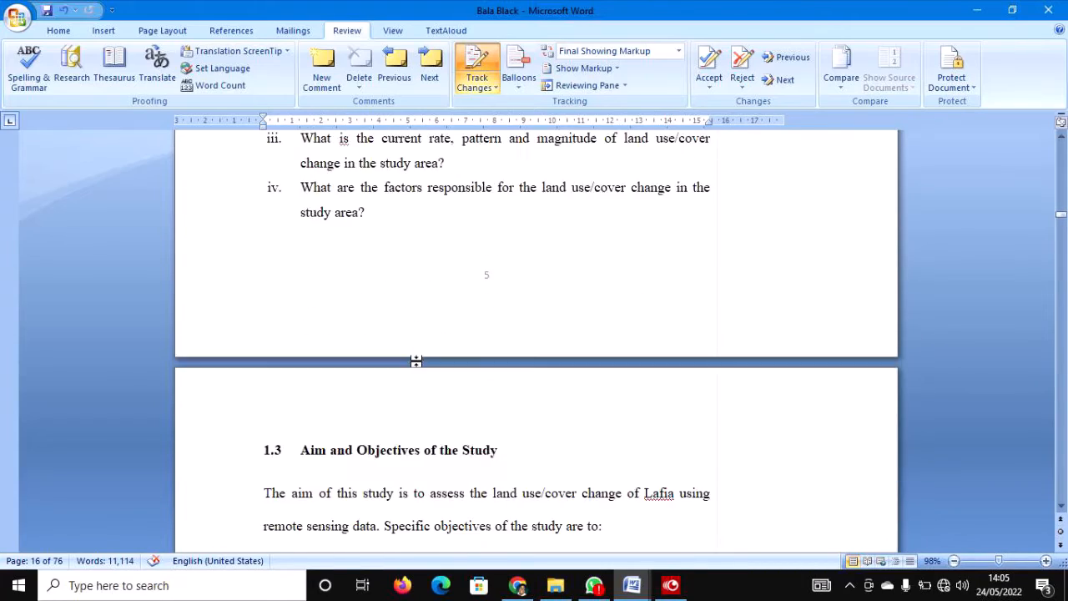
scroll(417, 364, "down", 5)
scroll(416, 361, "down", 14)
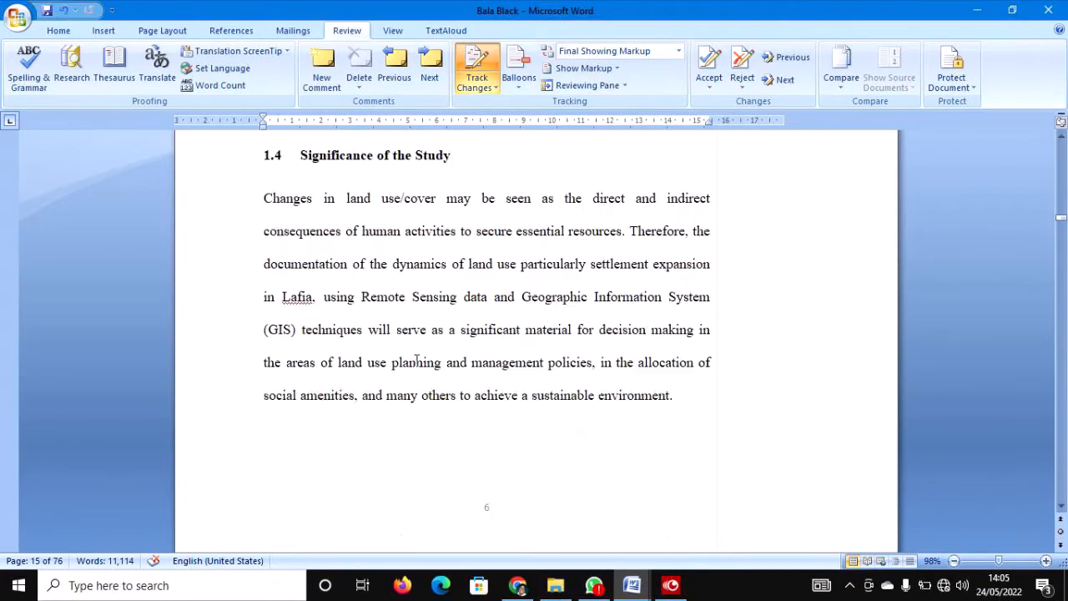
scroll(416, 361, "down", 3)
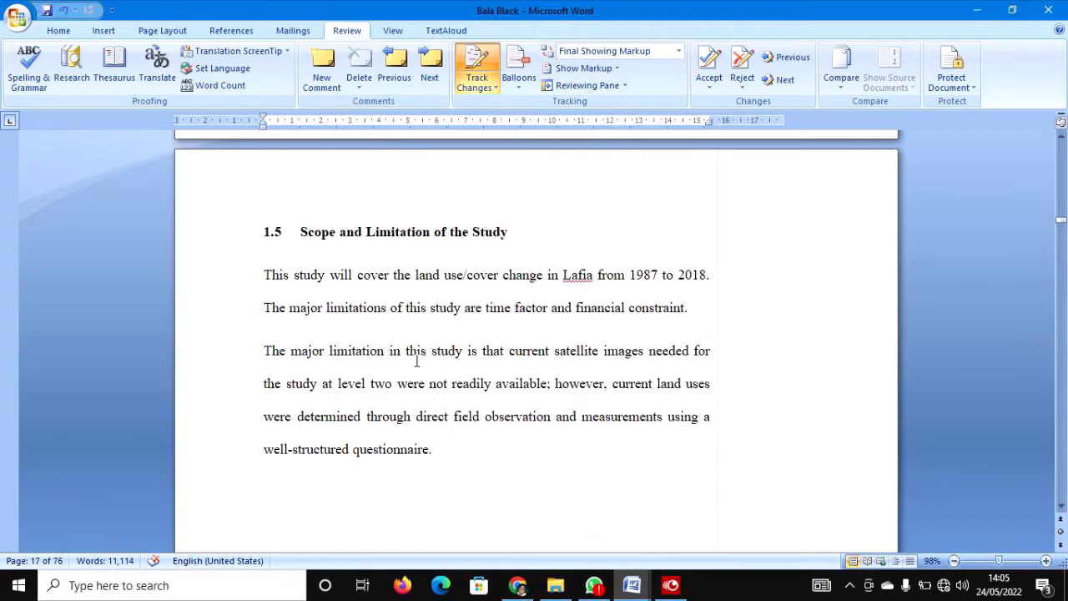
scroll(416, 360, "down", 15)
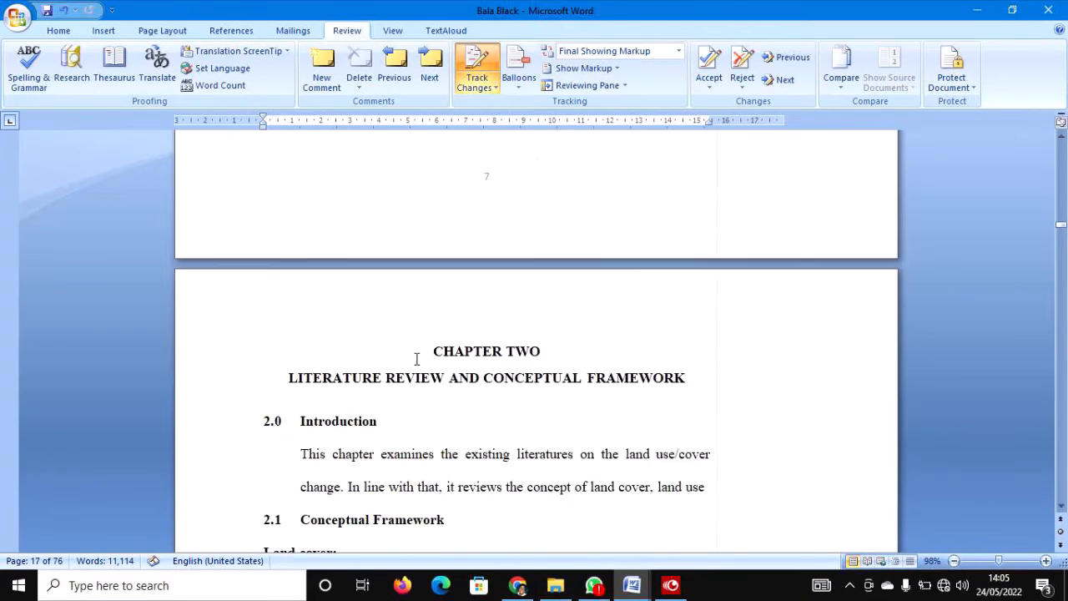
scroll(416, 358, "down", 3)
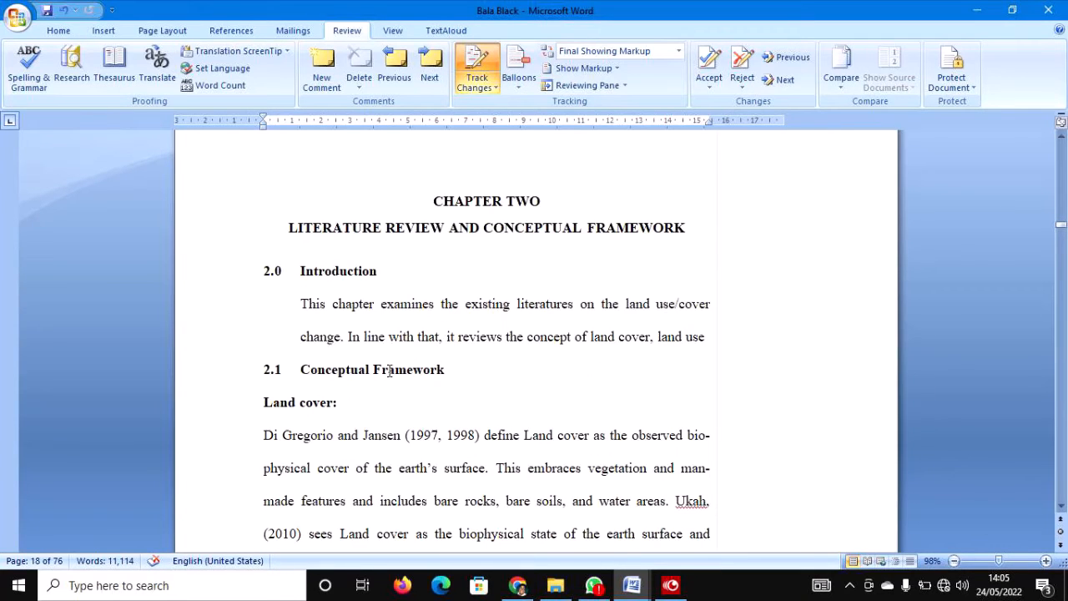
scroll(363, 373, "down", 3)
scroll(363, 373, "down", 2)
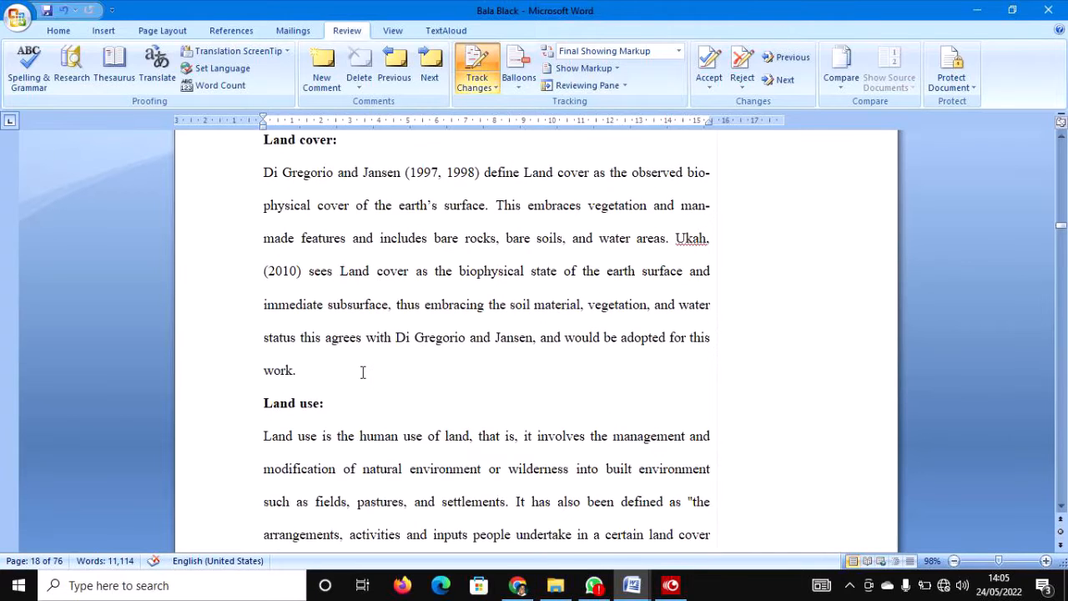
scroll(360, 374, "up", 5)
Drag the ruler indent marker to set Chapter Two's Introduction paragraph left indent to 0 cm.
left_click(334, 330)
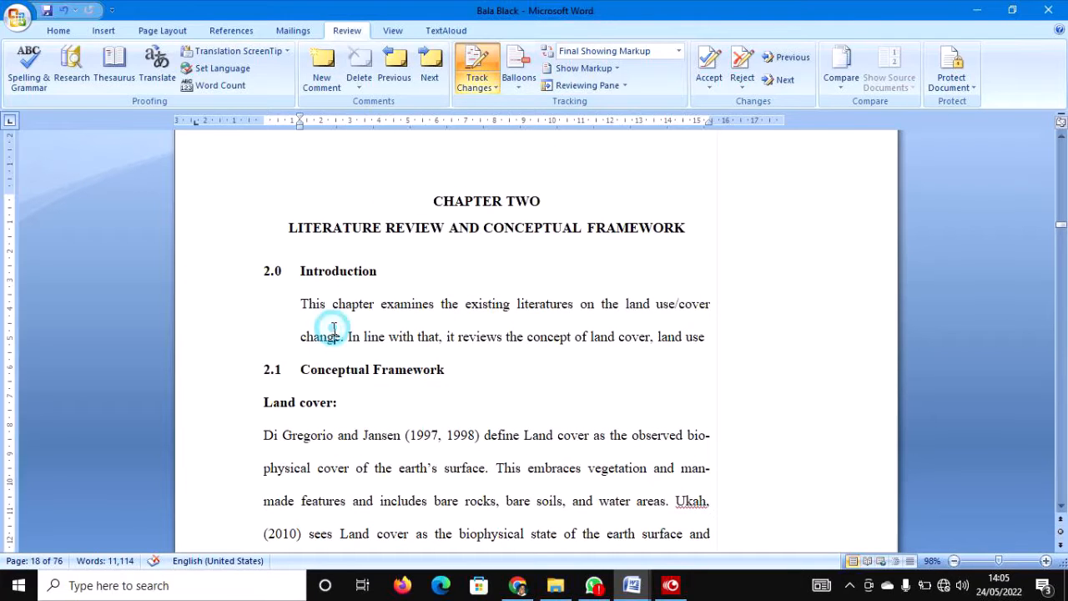
key("ctrl+shift+m")
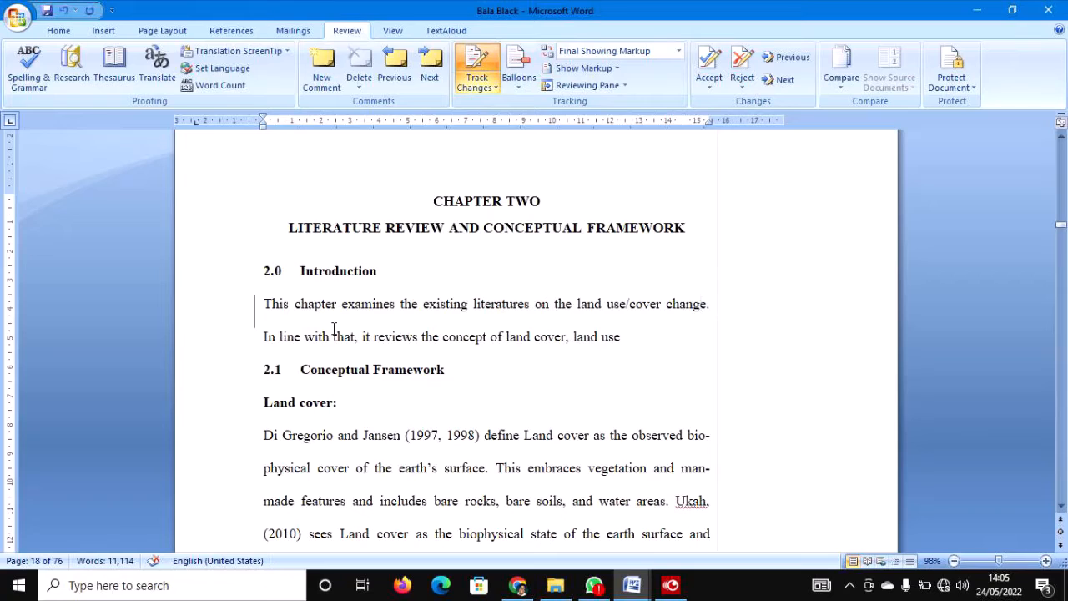
key("ctrl+z")
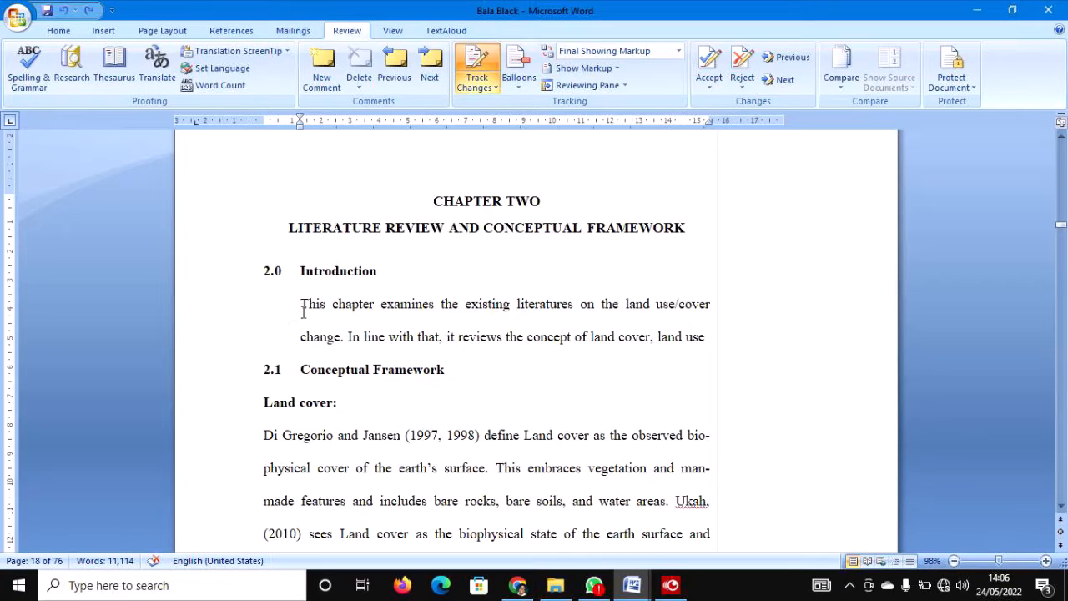
left_click_drag(302, 302, 693, 336)
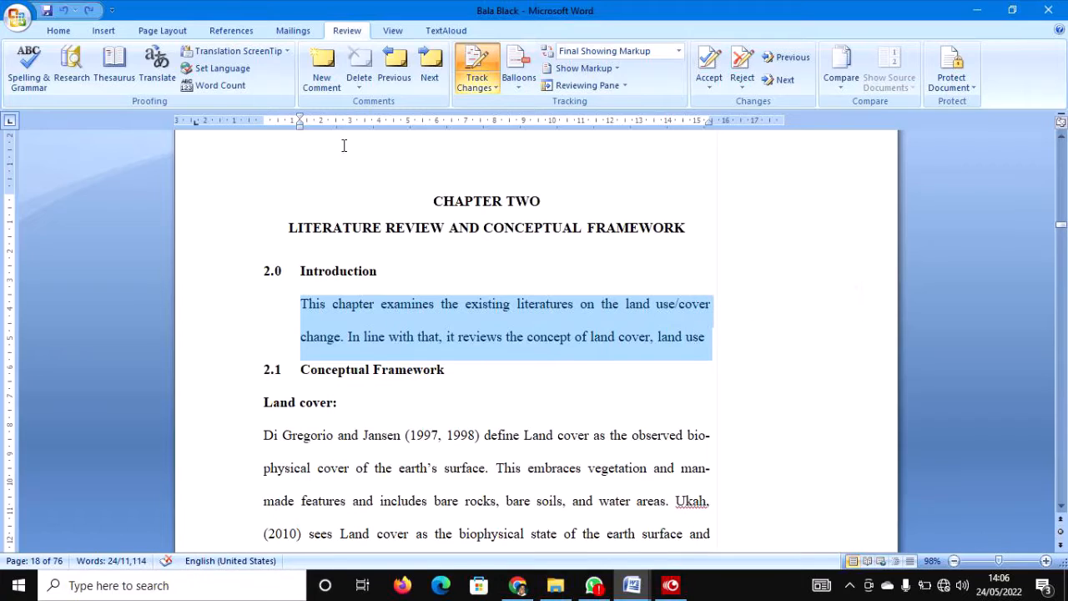
left_click_drag(300, 127, 263, 127)
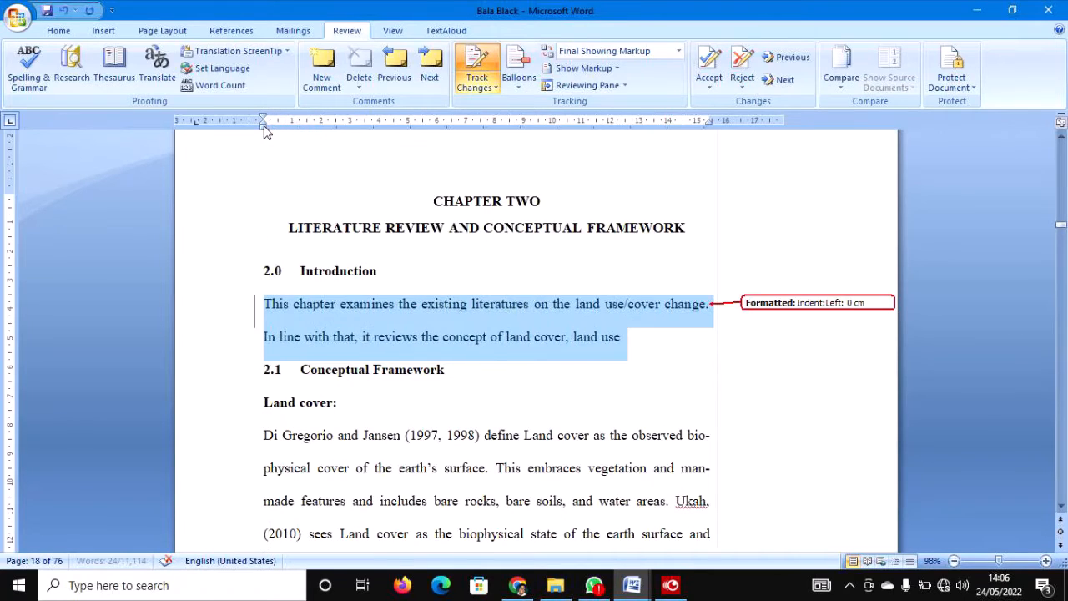
left_click(484, 349)
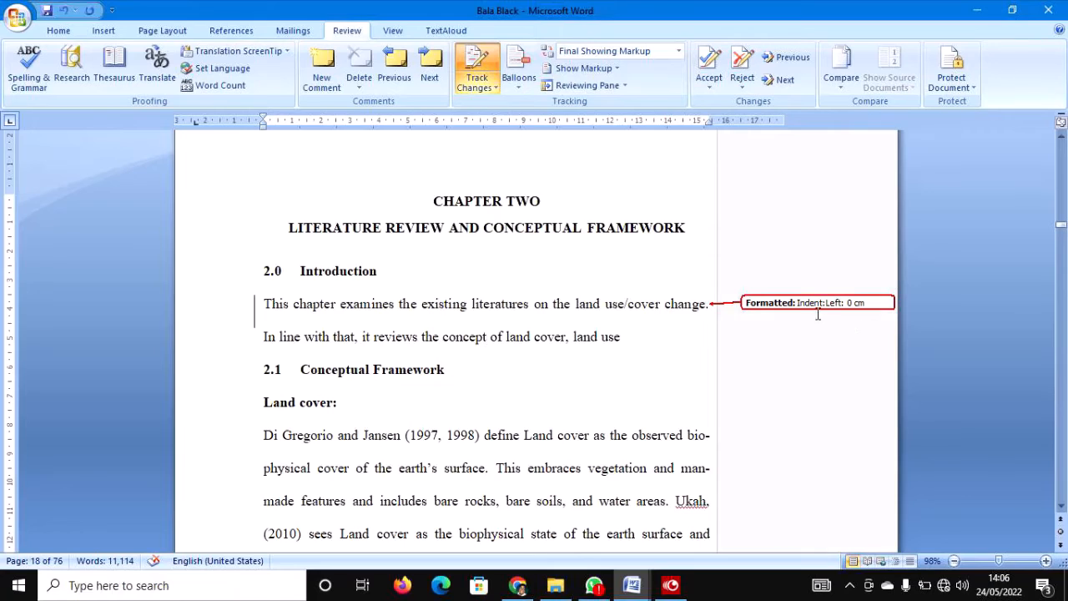
mouse_move(814, 309)
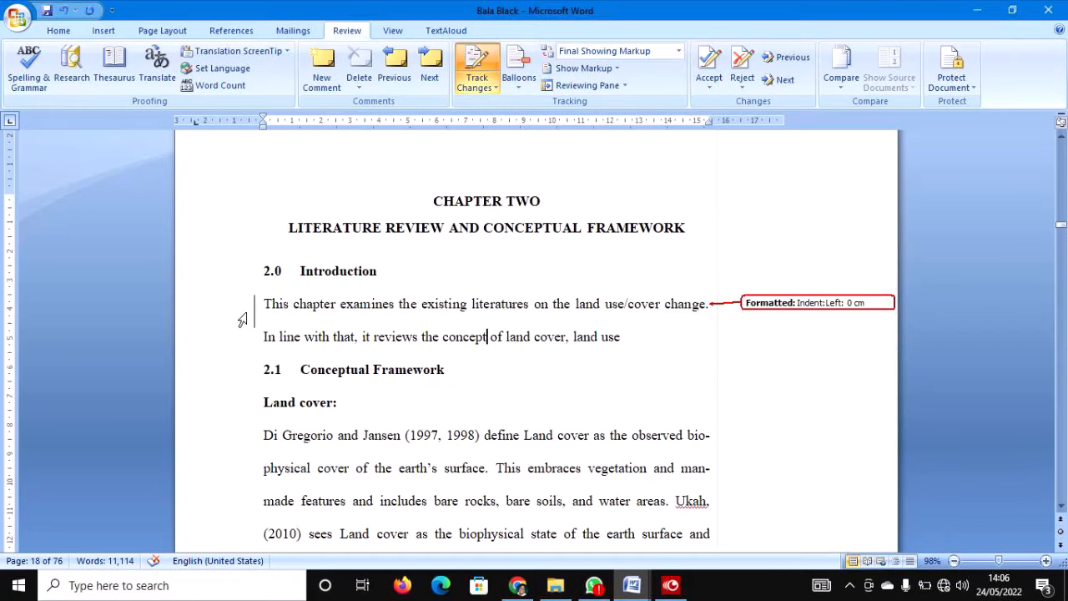
left_click_drag(247, 313, 245, 336)
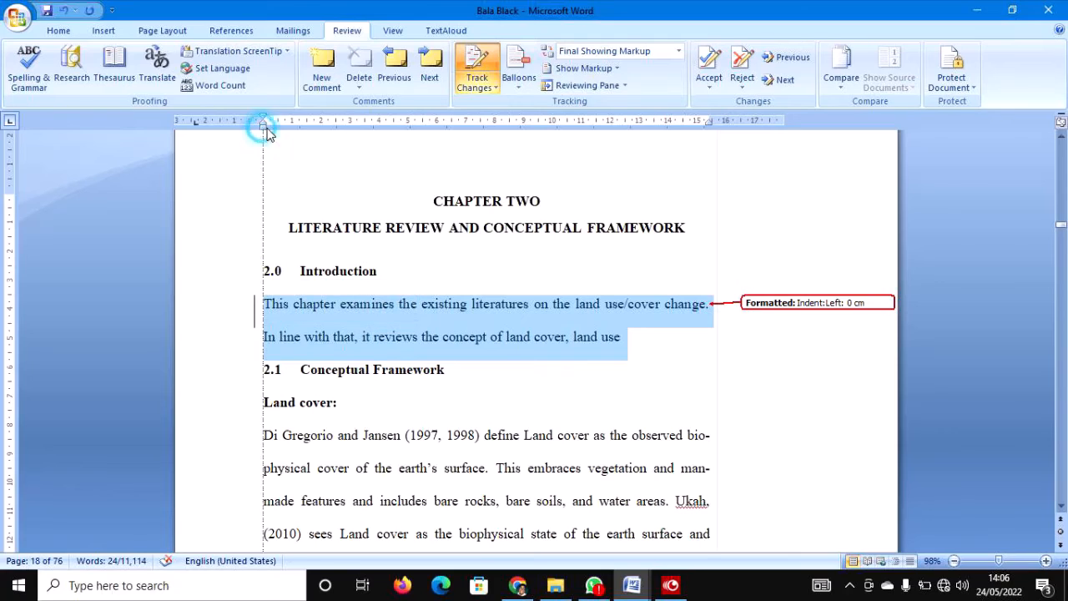
left_click_drag(263, 122, 329, 129)
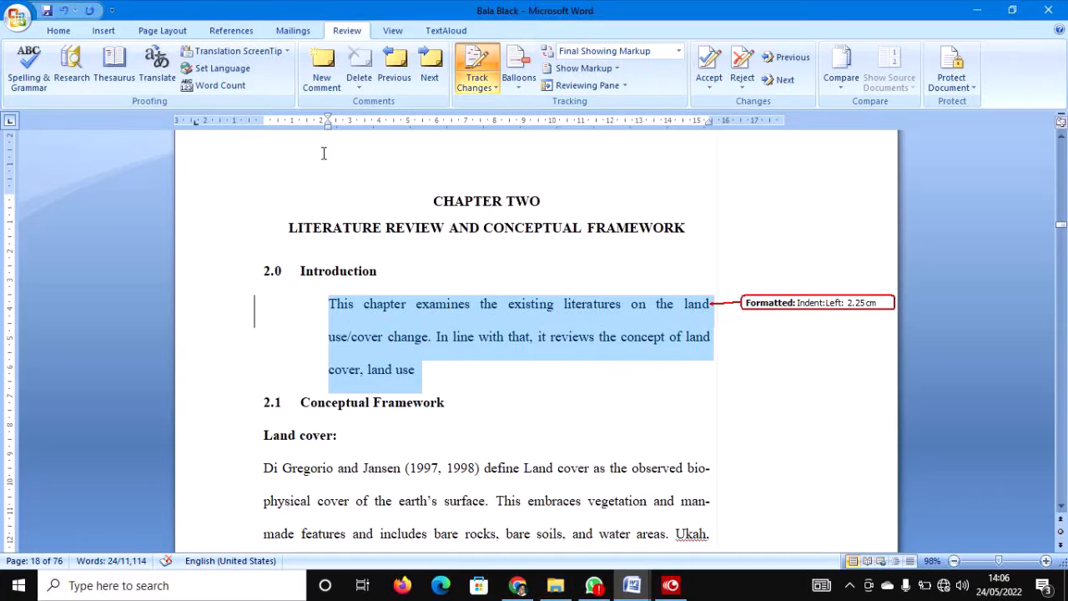
left_click_drag(328, 119, 264, 127)
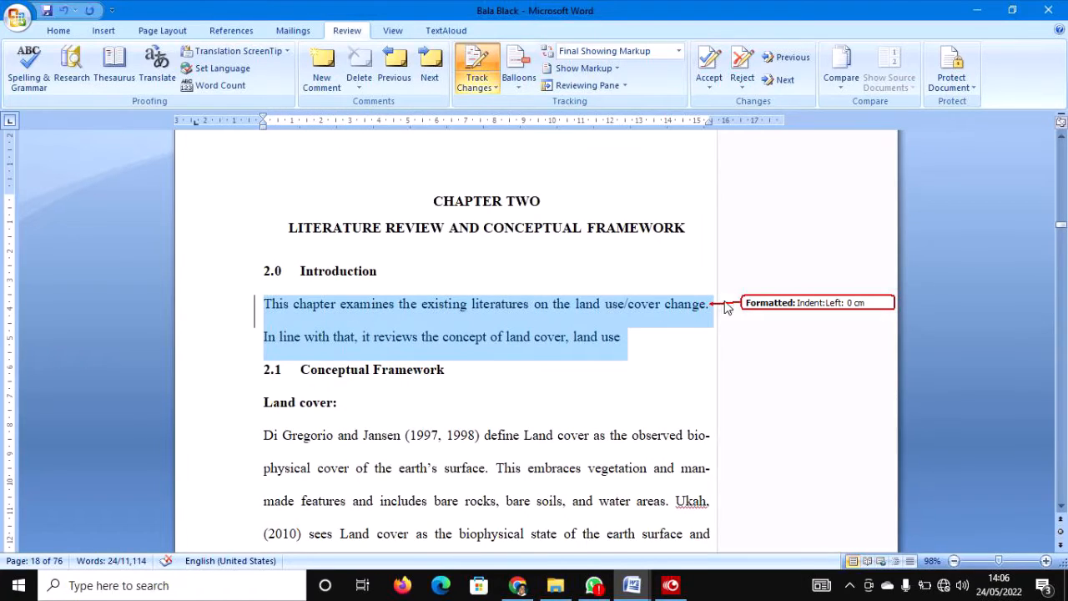
Scroll to page 30, where section 2.5 introduces the Anderson classification system.
left_click(495, 388)
scroll(348, 360, "down", 1)
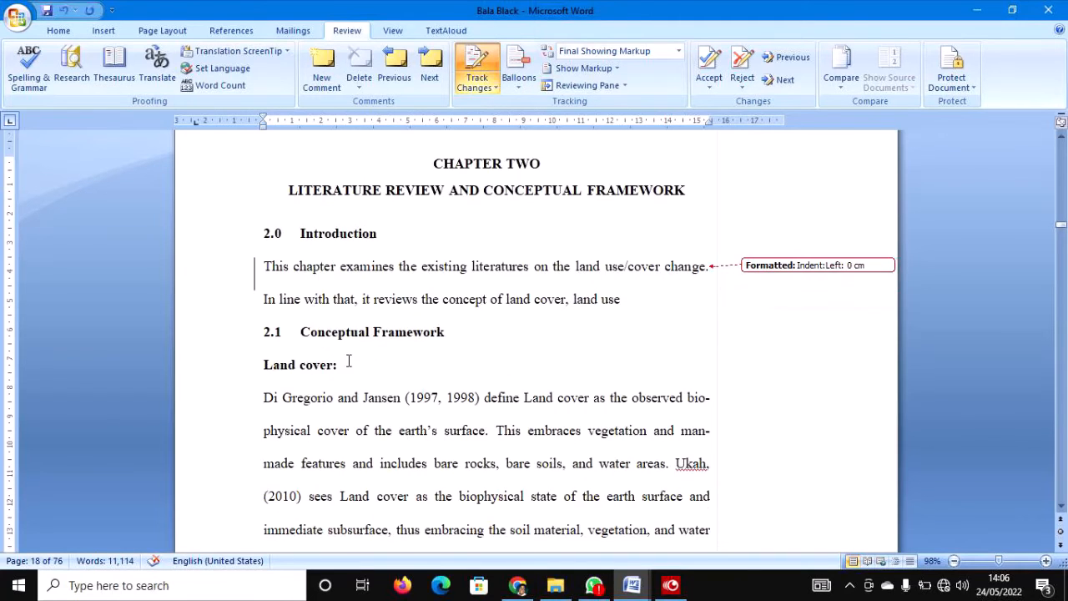
scroll(349, 360, "down", 15)
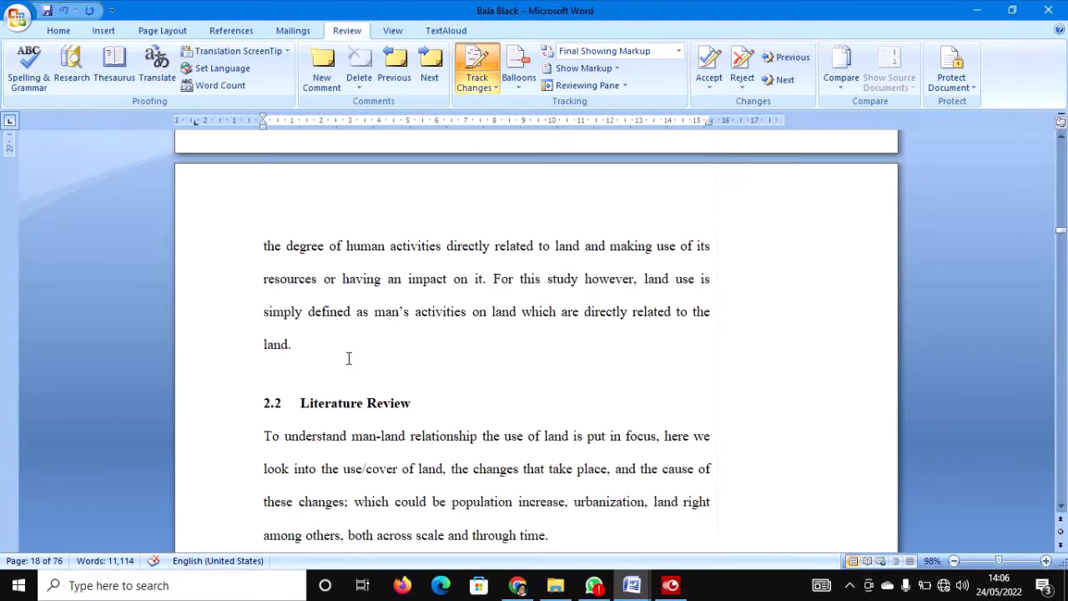
scroll(349, 358, "down", 3)
scroll(394, 343, "down", 20)
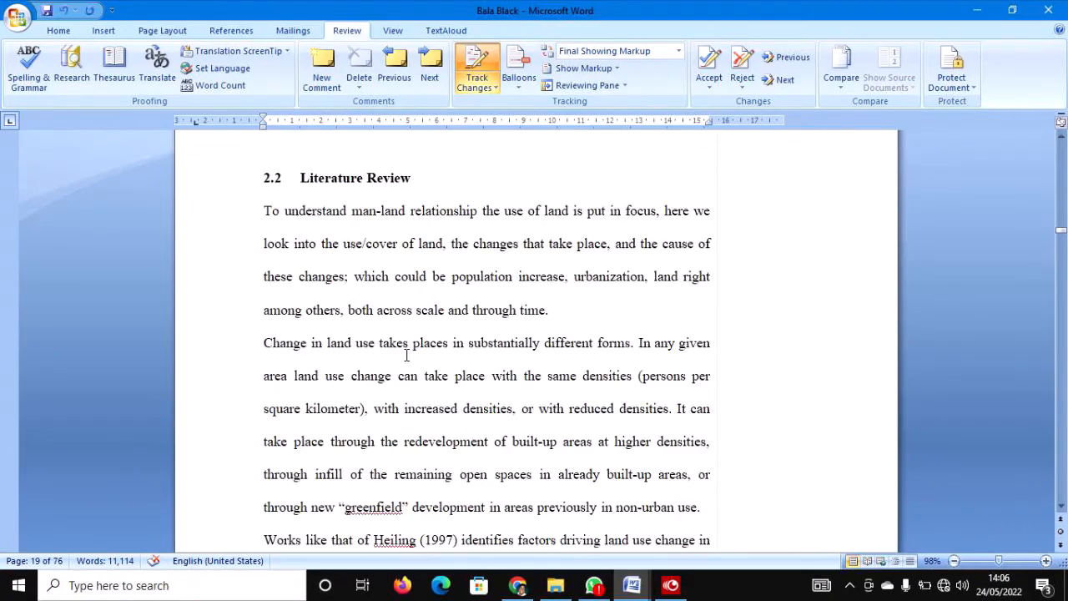
scroll(424, 374, "down", 18)
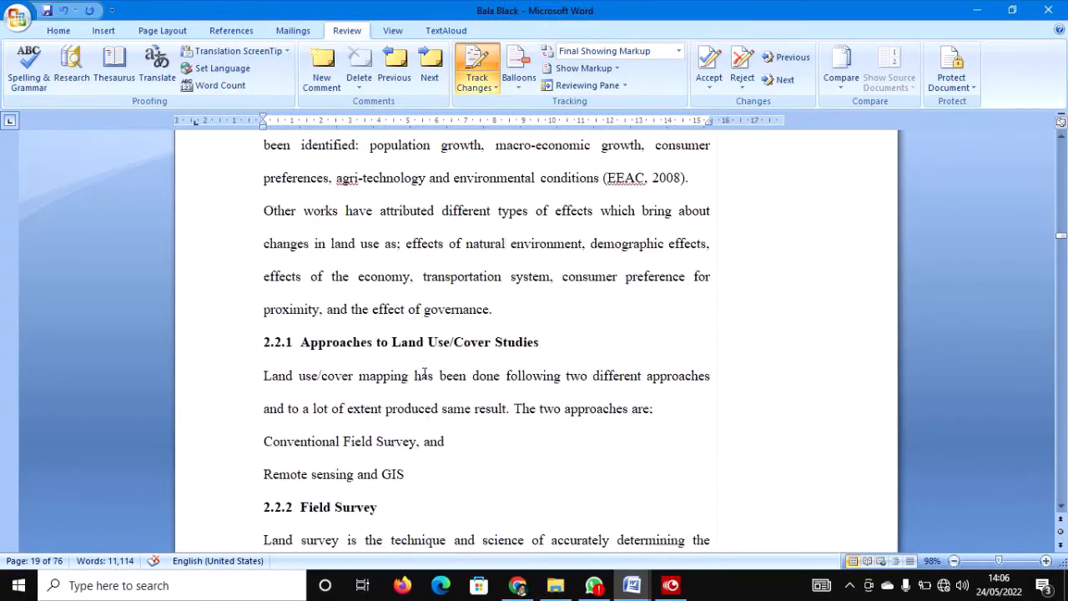
scroll(424, 372, "down", 20)
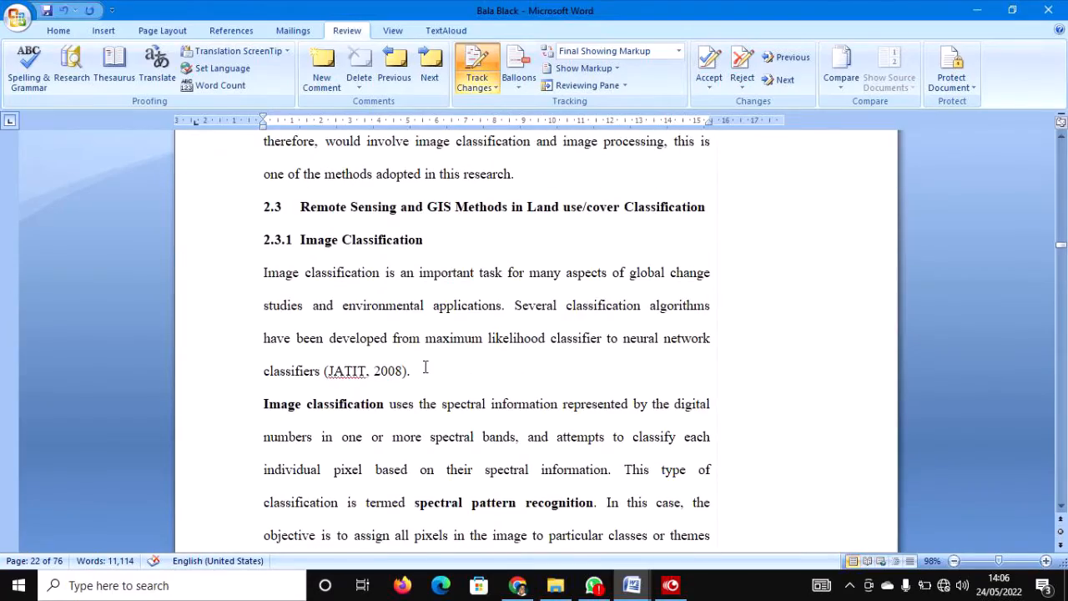
left_click_drag(1061, 245, 1063, 282)
scroll(651, 339, "down", 5)
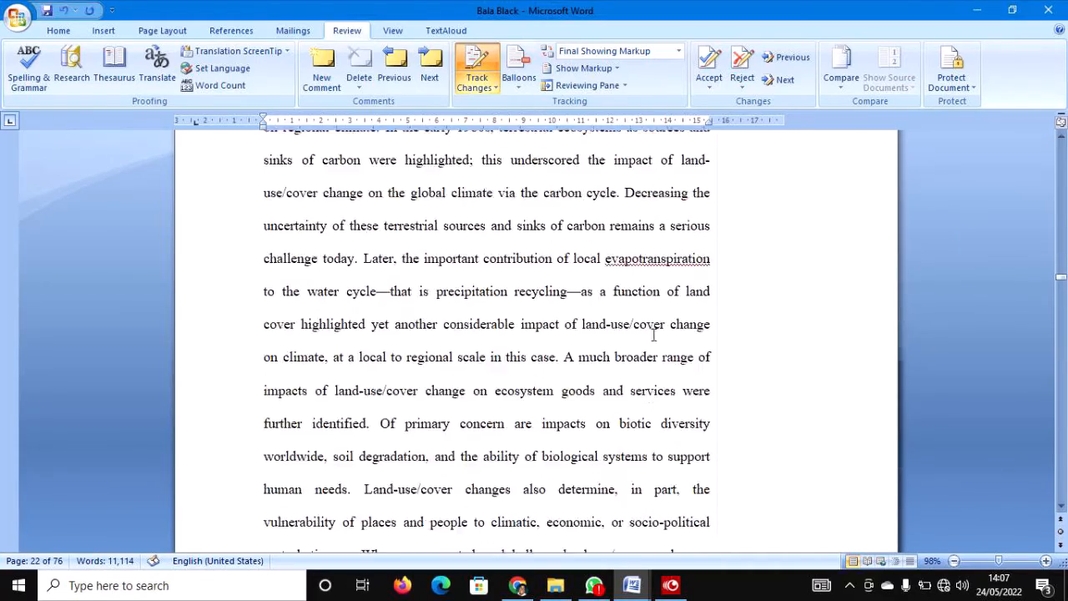
scroll(646, 333, "down", 4)
scroll(643, 331, "up", 1)
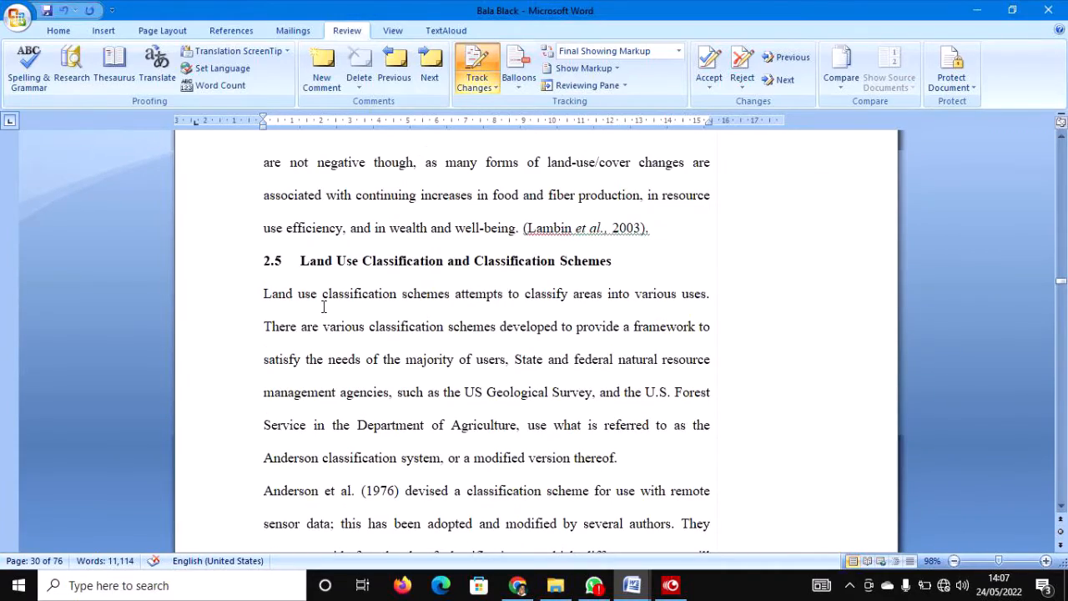
Delete 'Classification Schemes' from the 2.5 heading, leaving 'Land Use Classification and'.
left_click(200, 266)
key("Delete")
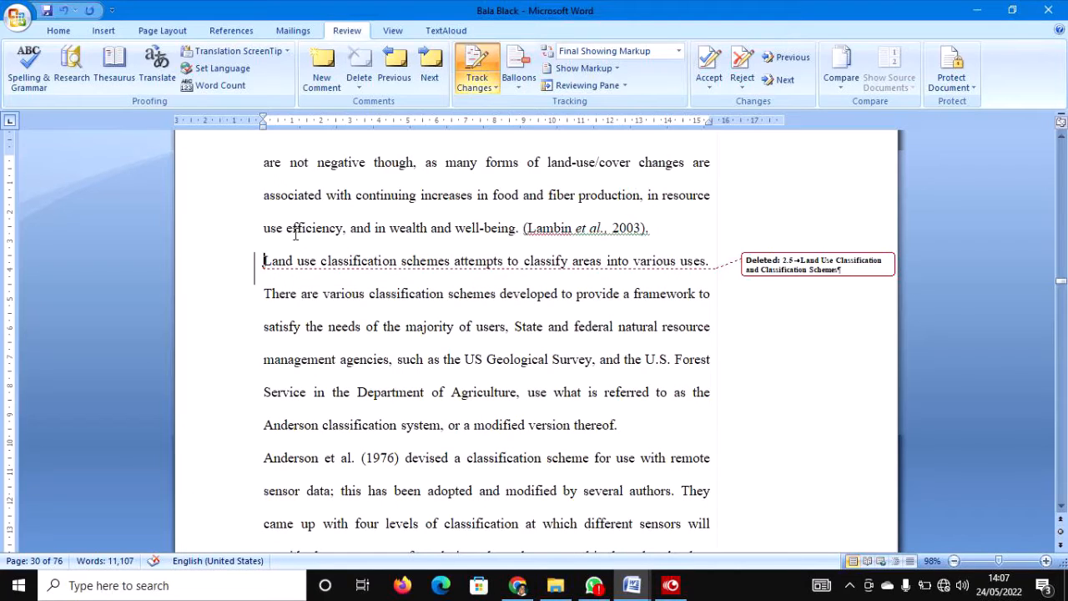
key("ctrl+z")
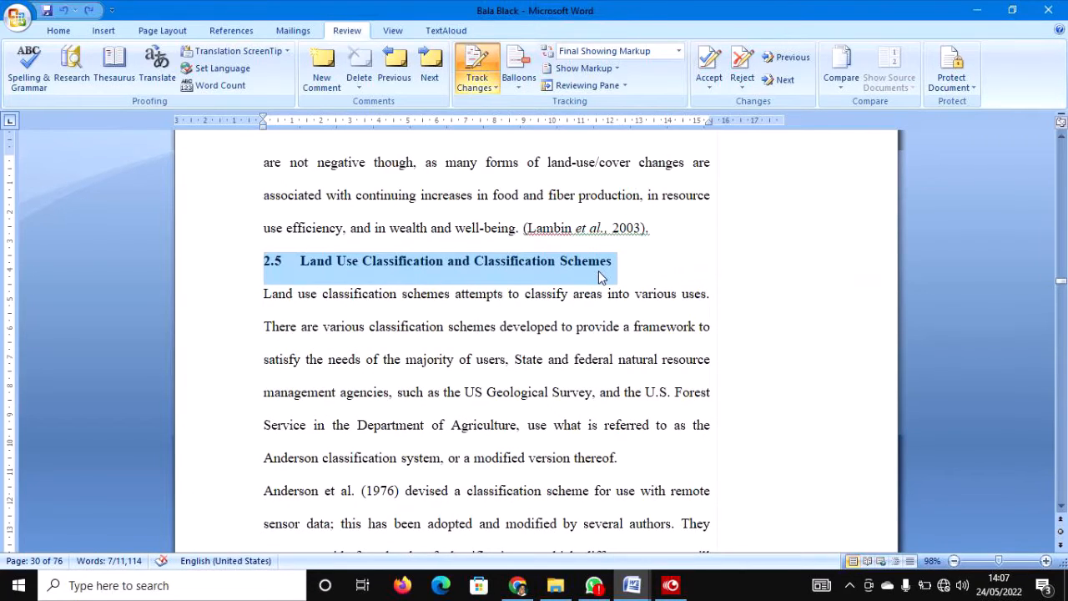
left_click(615, 264)
left_click_drag(615, 264, 510, 262)
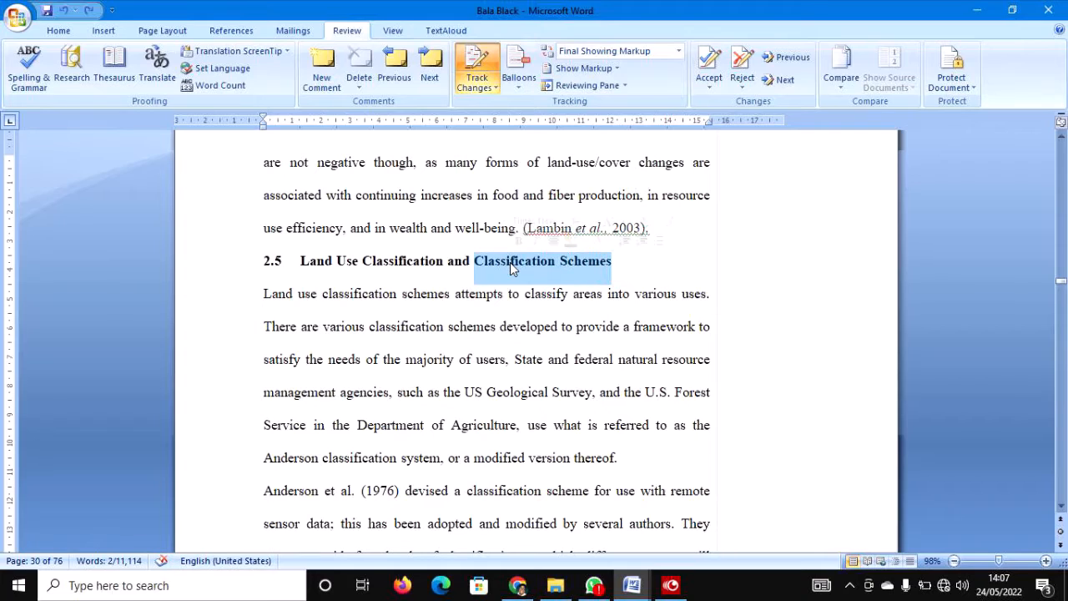
key("Delete")
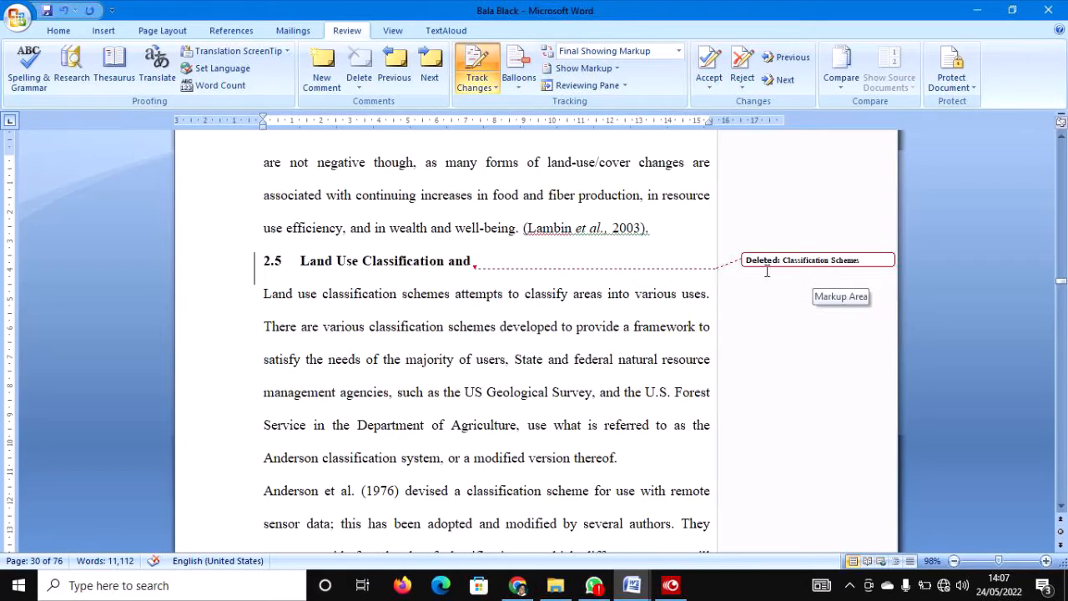
mouse_move(766, 262)
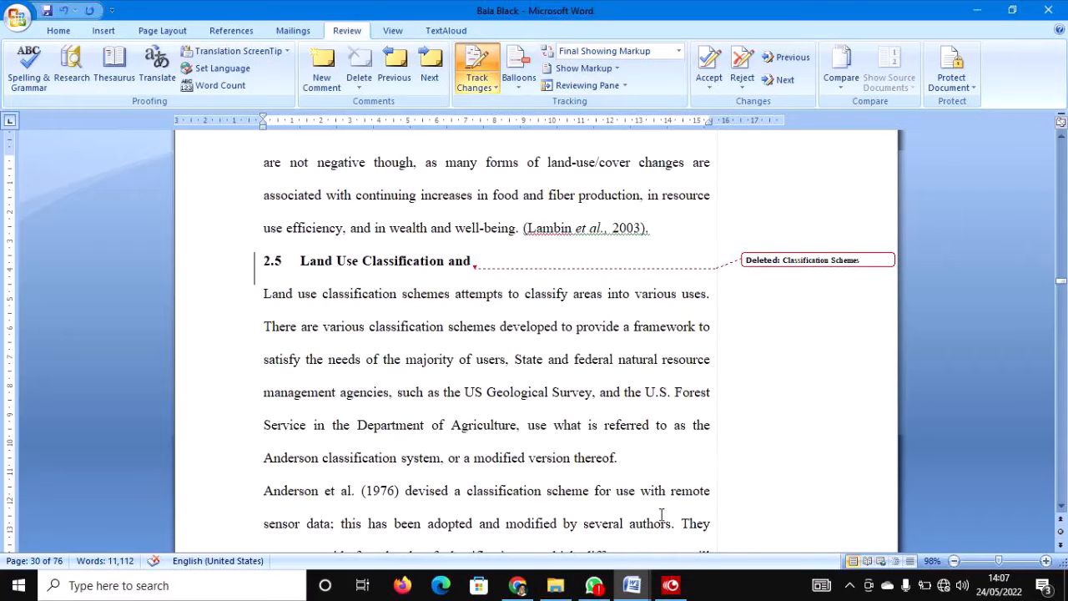
left_click(670, 585)
In Chapter One, delete 'environment' from 'relationship between man and his environment' as a tracked change.
left_click(1011, 219)
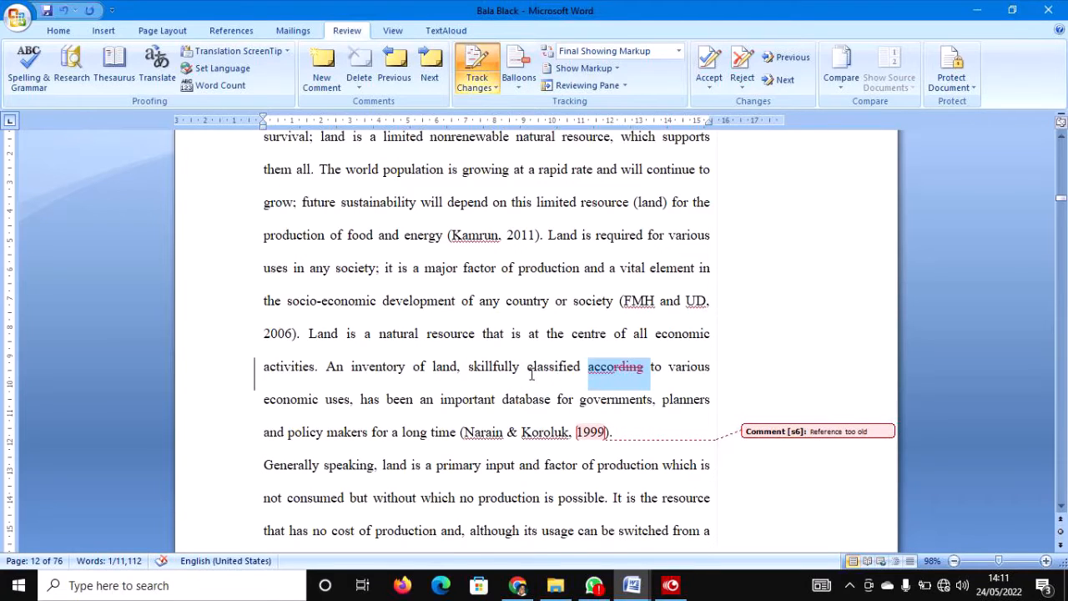
scroll(531, 375, "up", 8)
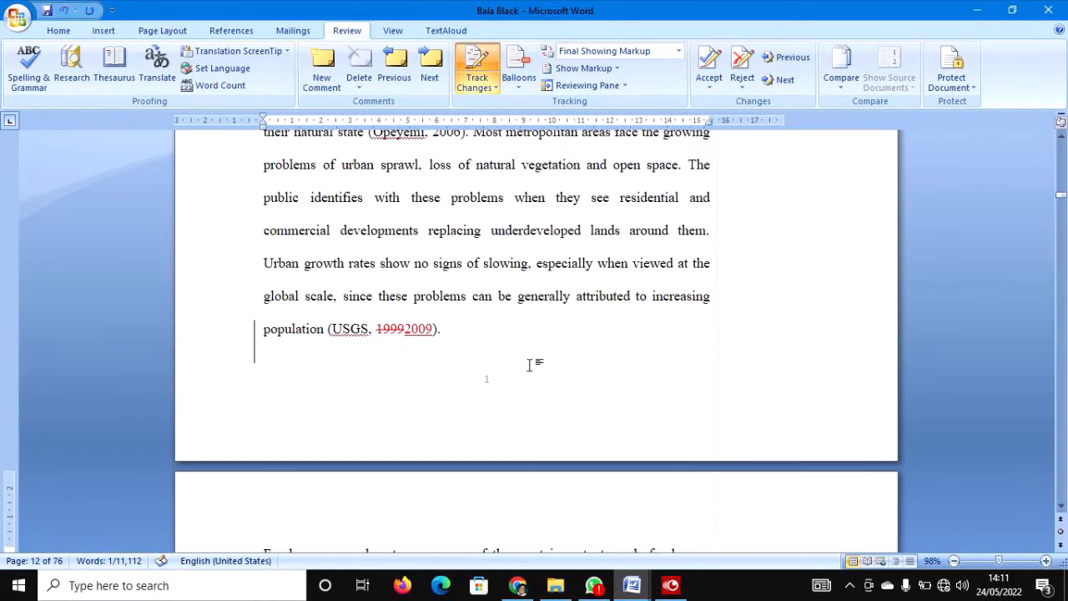
scroll(529, 361, "up", 1)
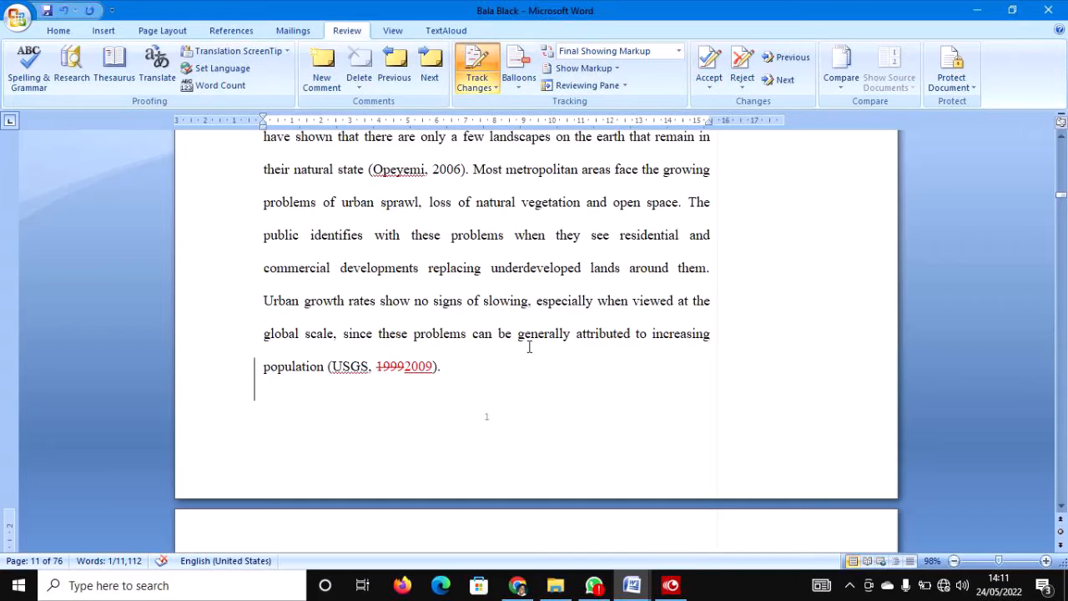
double_click(448, 171)
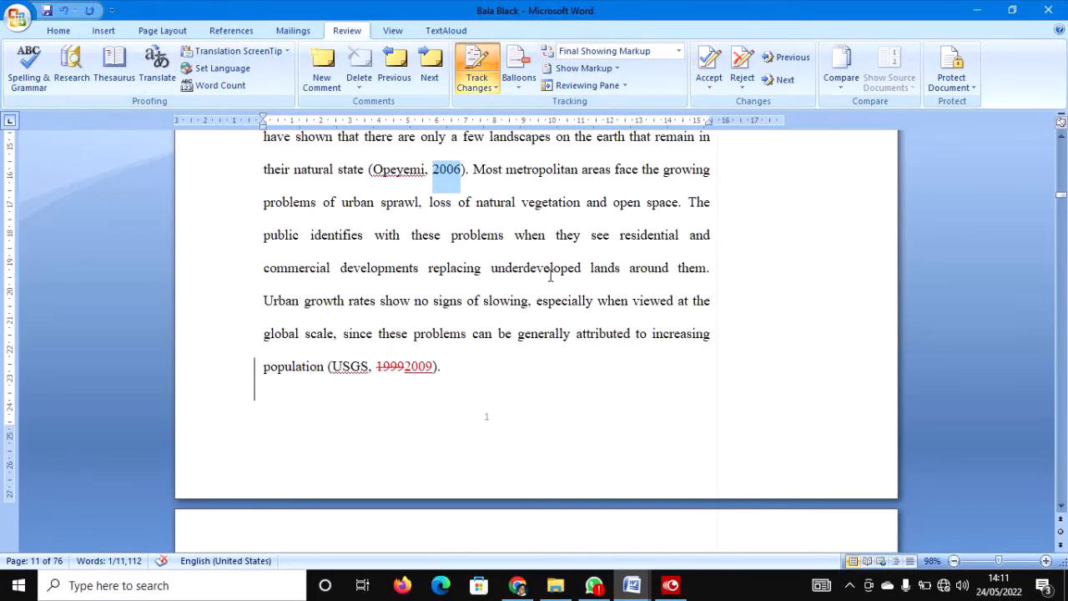
scroll(550, 274, "up", 3)
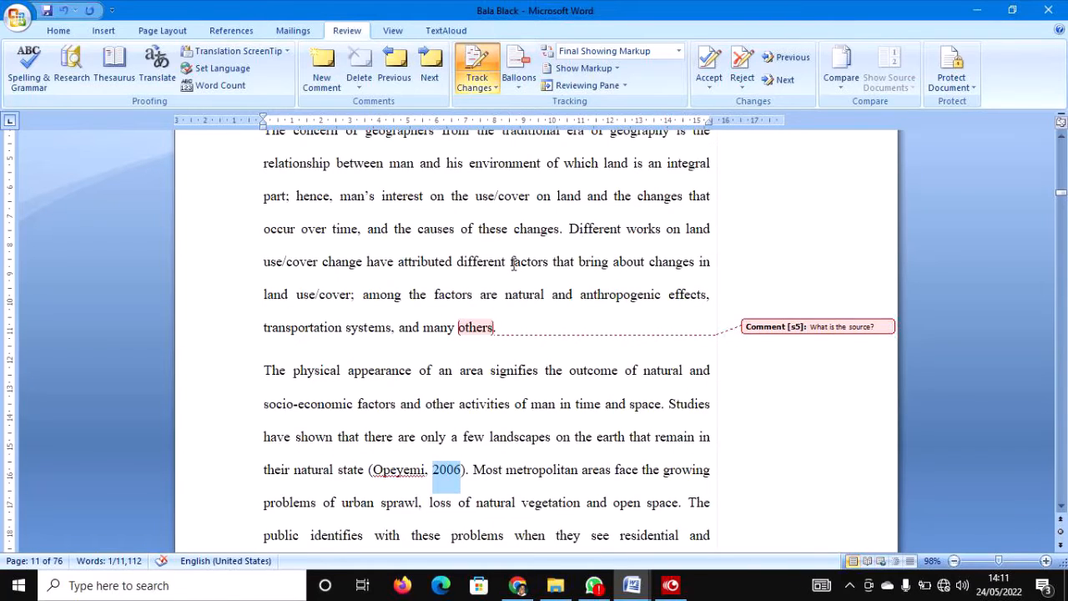
left_click_drag(467, 167, 542, 164)
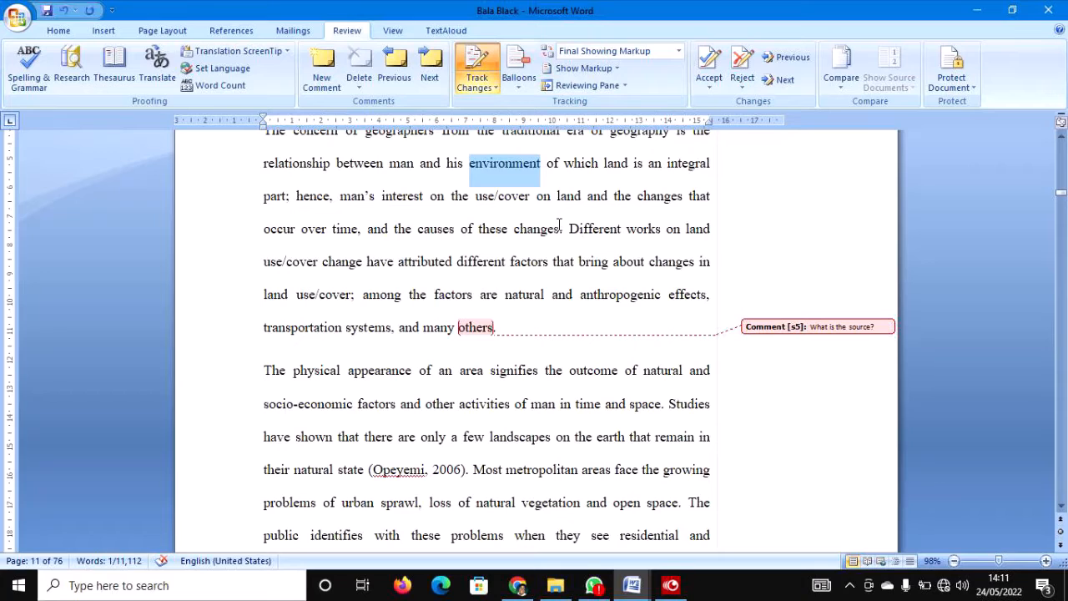
key("Delete")
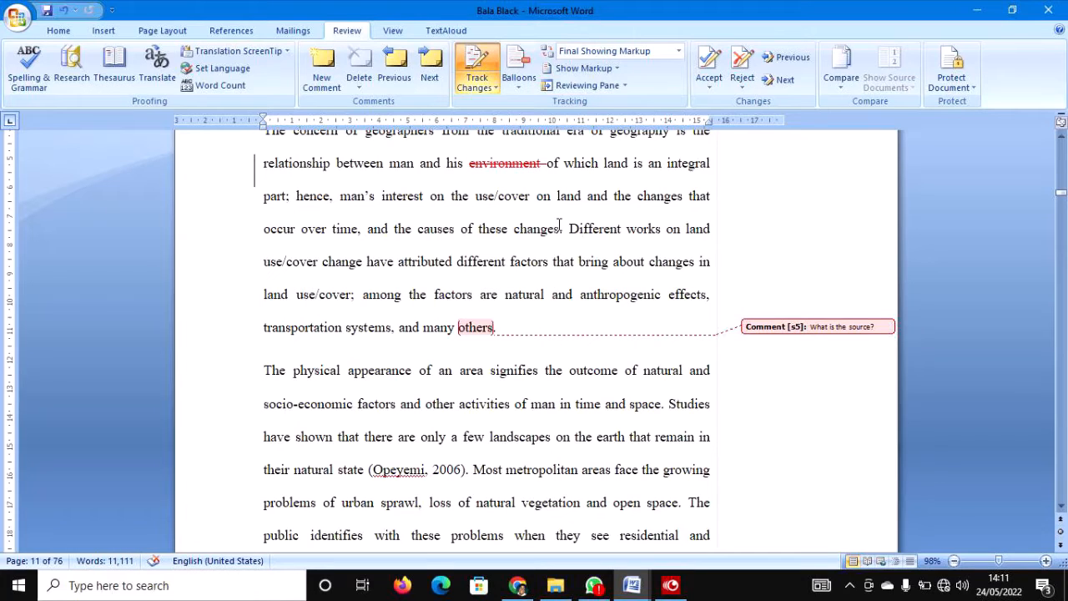
scroll(559, 223, "up", 1)
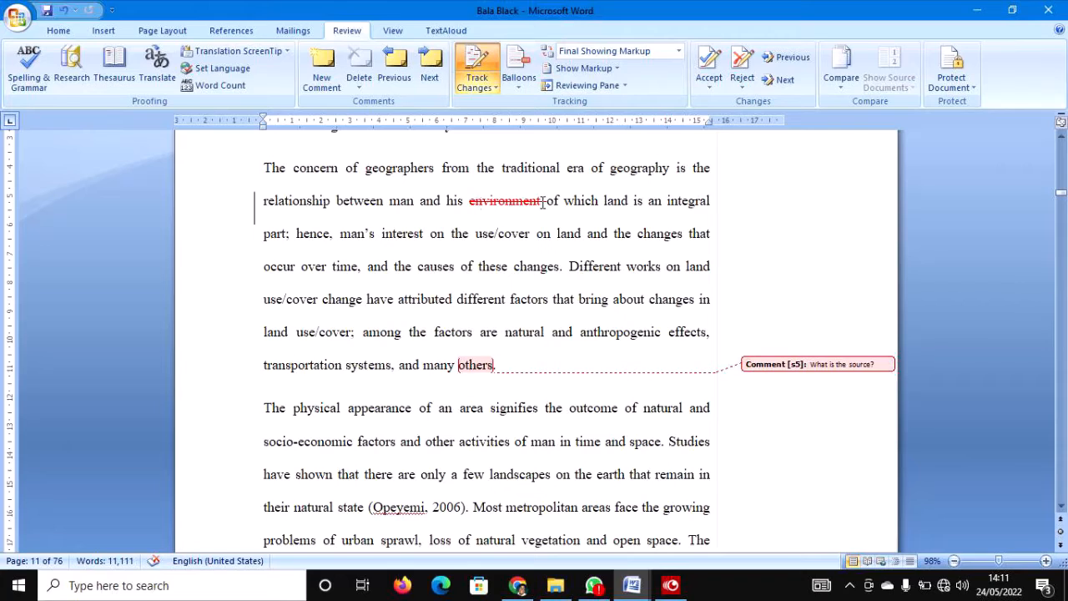
mouse_move(542, 203)
Cut the word 'some' from 'Food, energy and water are some of the most important needs'.
scroll(529, 235, "up", 2)
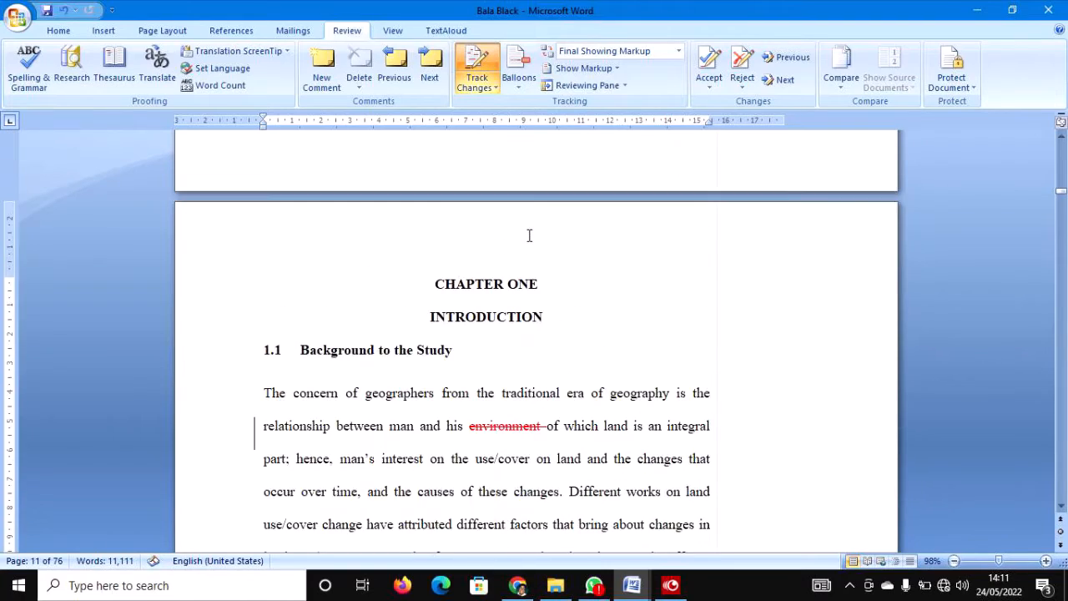
scroll(527, 240, "down", 6)
scroll(524, 247, "down", 3)
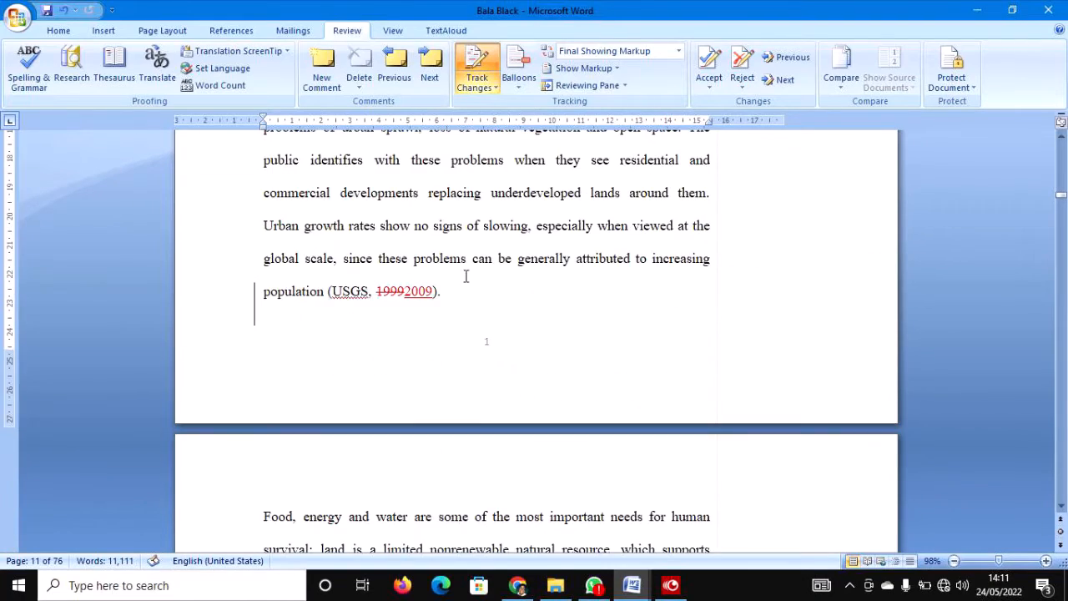
double_click(444, 299)
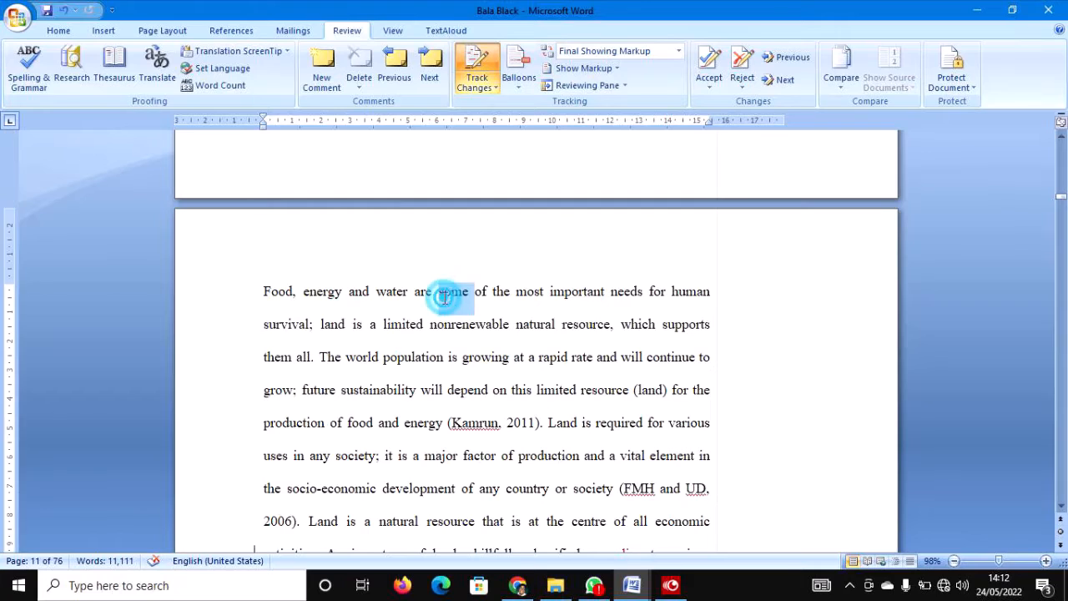
right_click(451, 301)
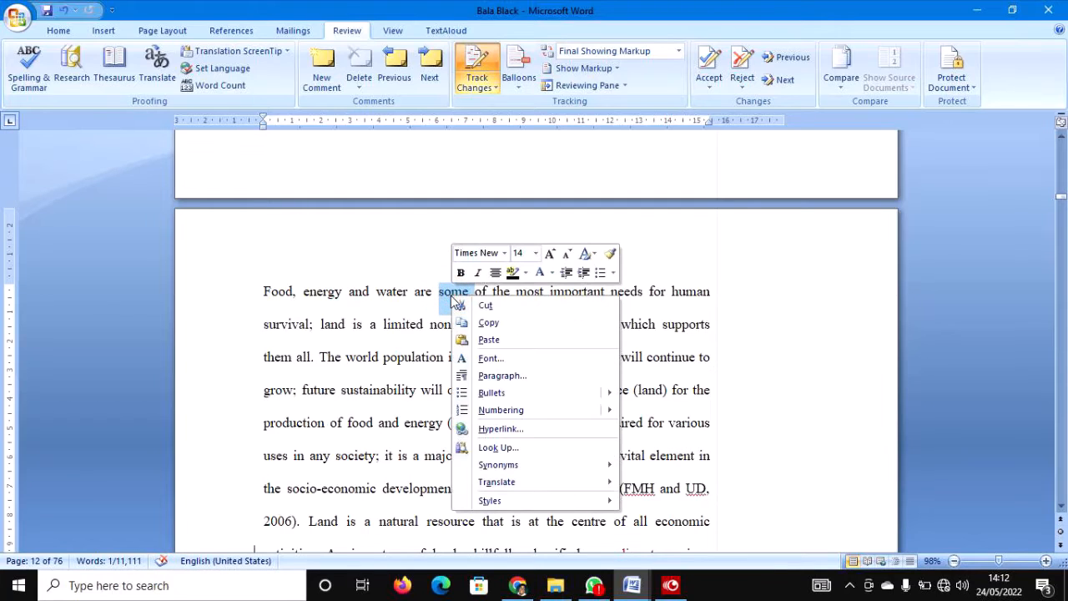
left_click(489, 307)
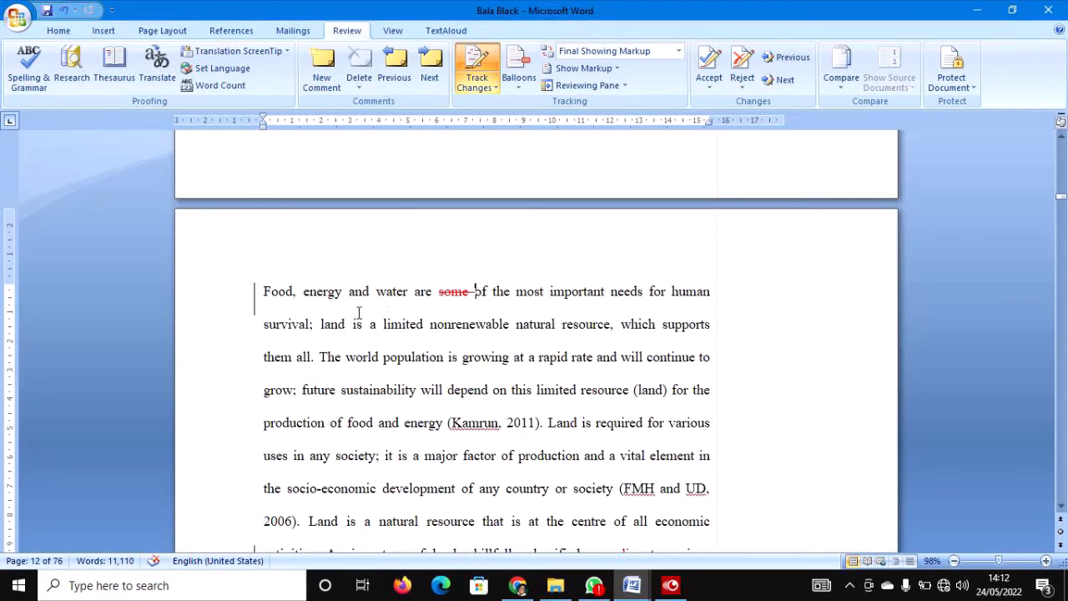
mouse_move(462, 291)
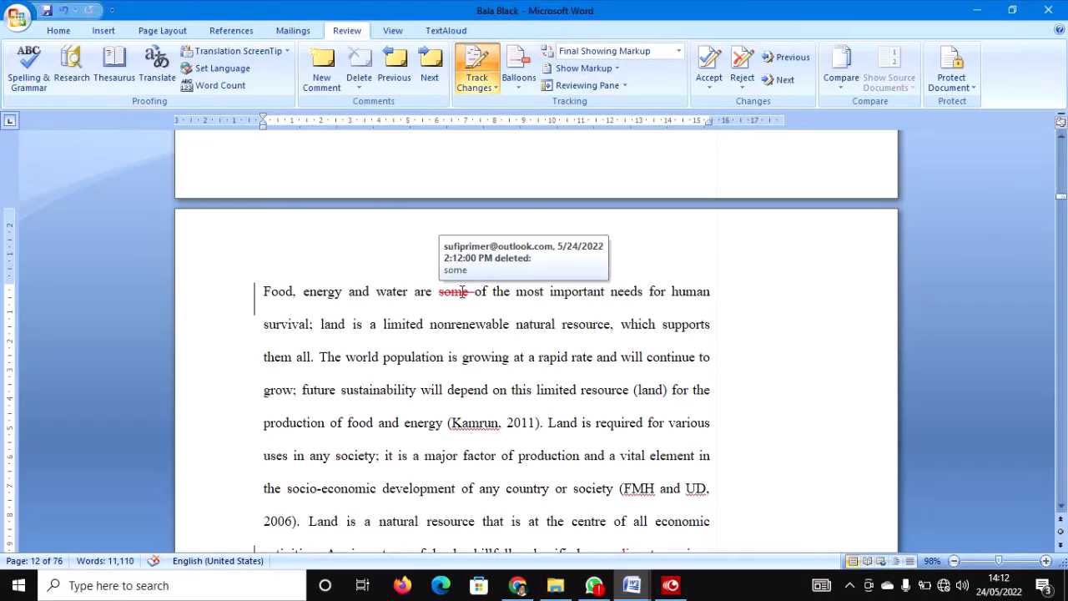
scroll(521, 388, "down", 4)
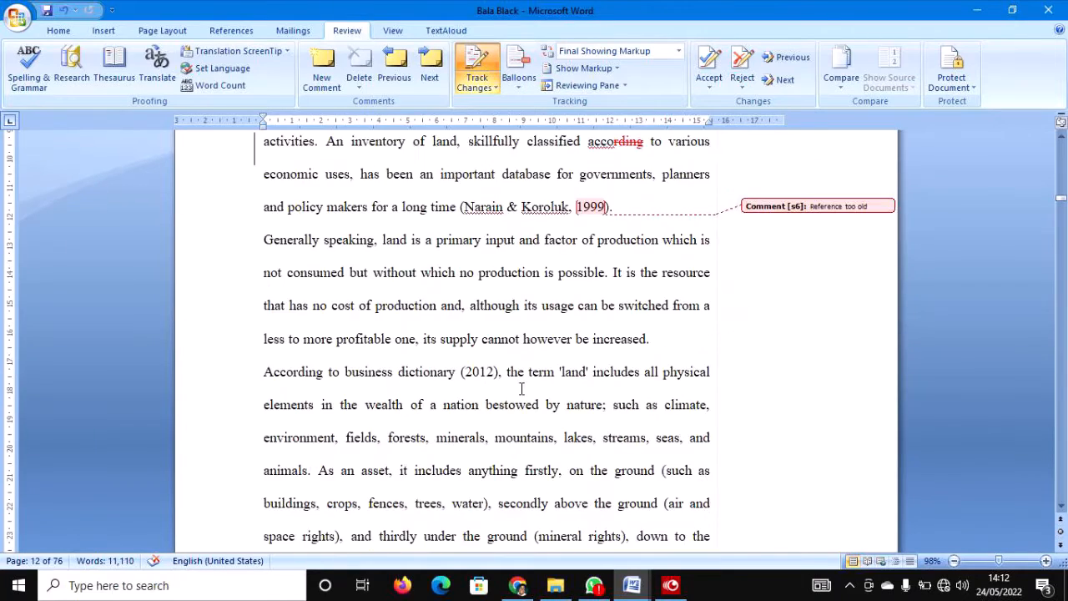
Scroll down to page 15 to show the four research questions under 1.2 Statement of the Research Problem.
scroll(521, 389, "down", 3)
scroll(521, 388, "down", 4)
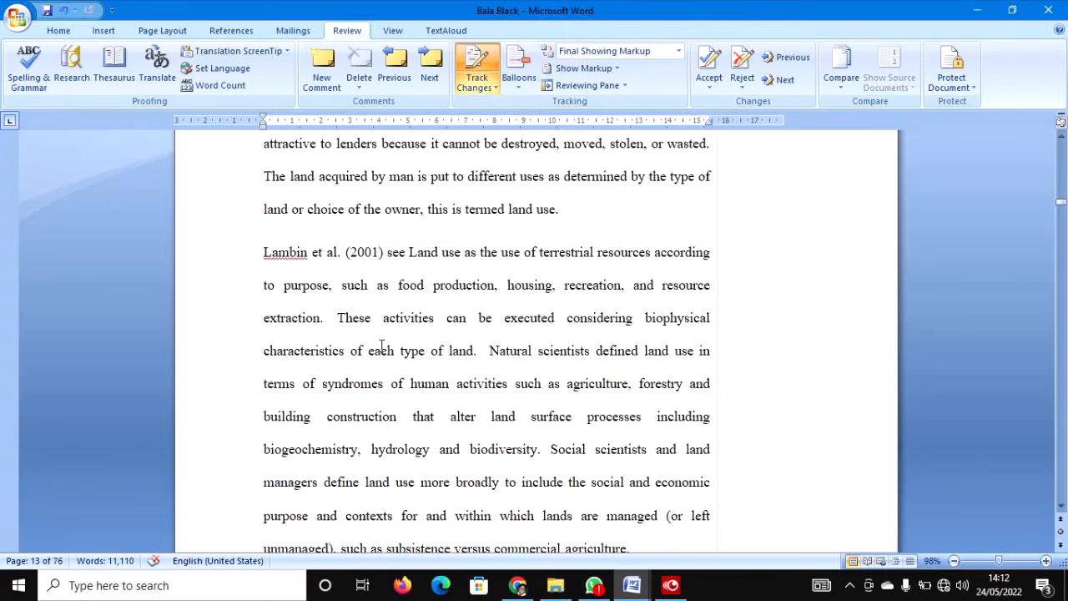
scroll(381, 341, "down", 3)
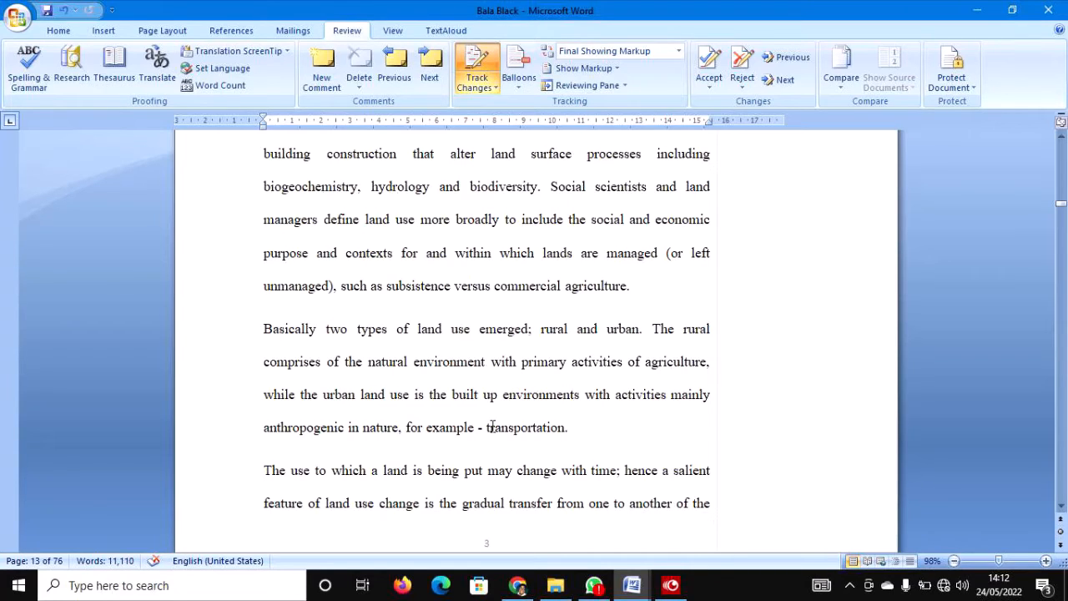
scroll(507, 386, "down", 10)
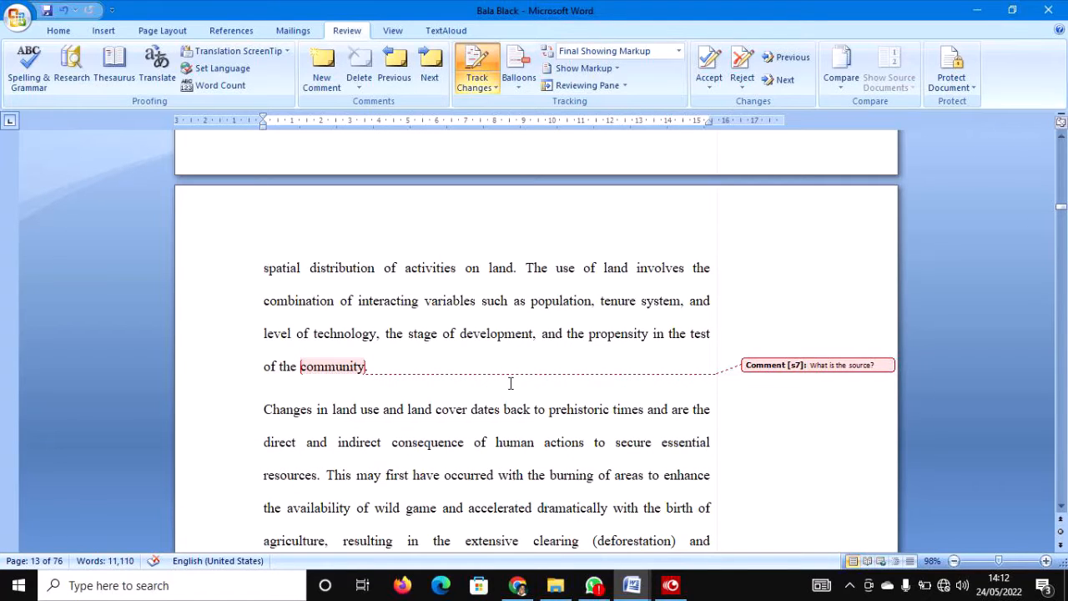
scroll(510, 384, "down", 5)
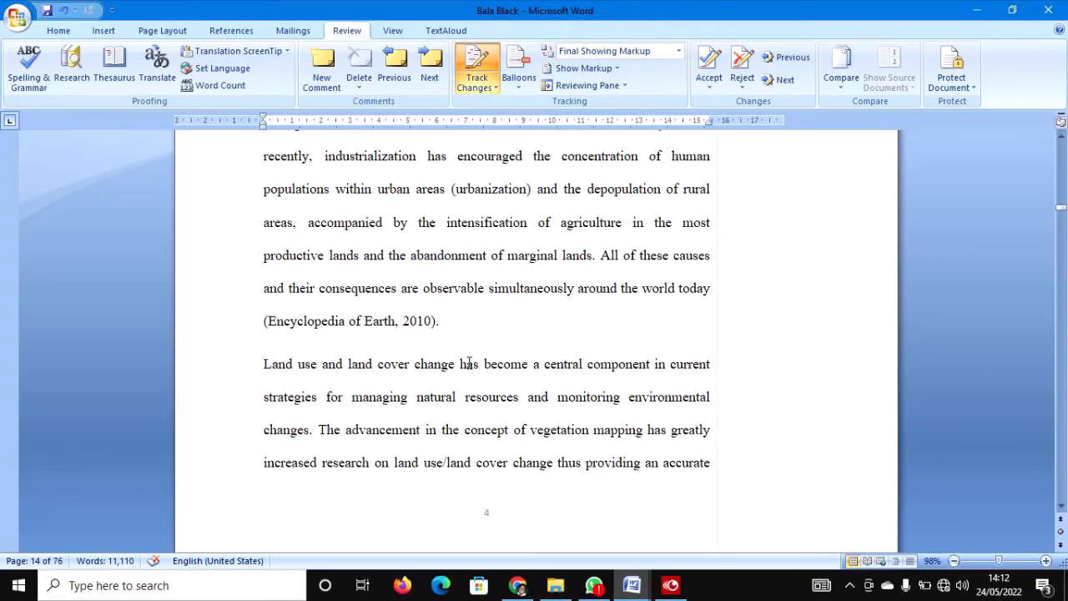
scroll(453, 381, "down", 4)
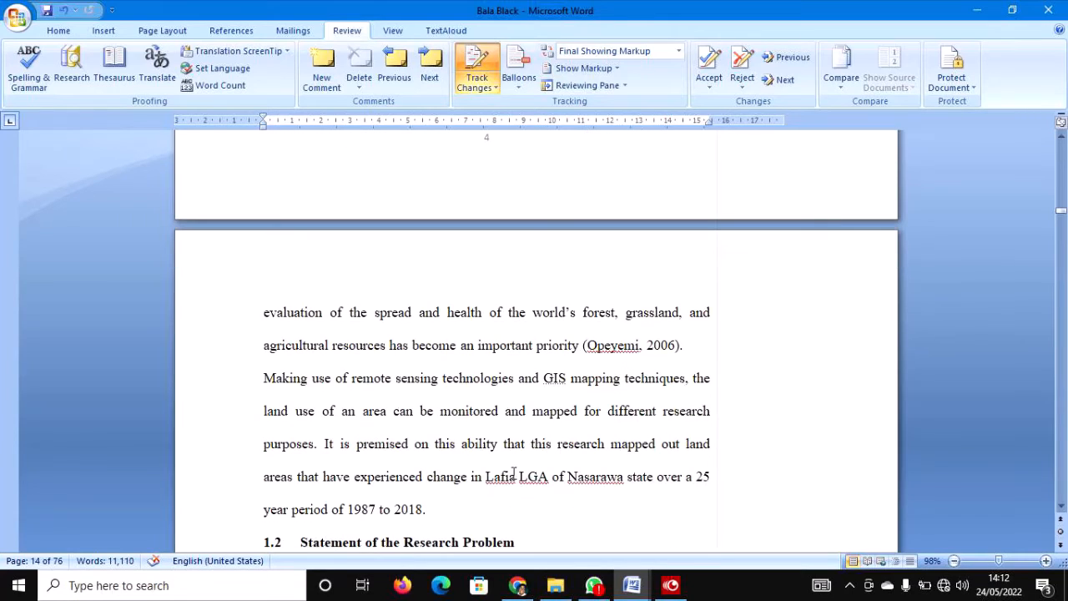
scroll(510, 472, "down", 2)
scroll(462, 469, "down", 3)
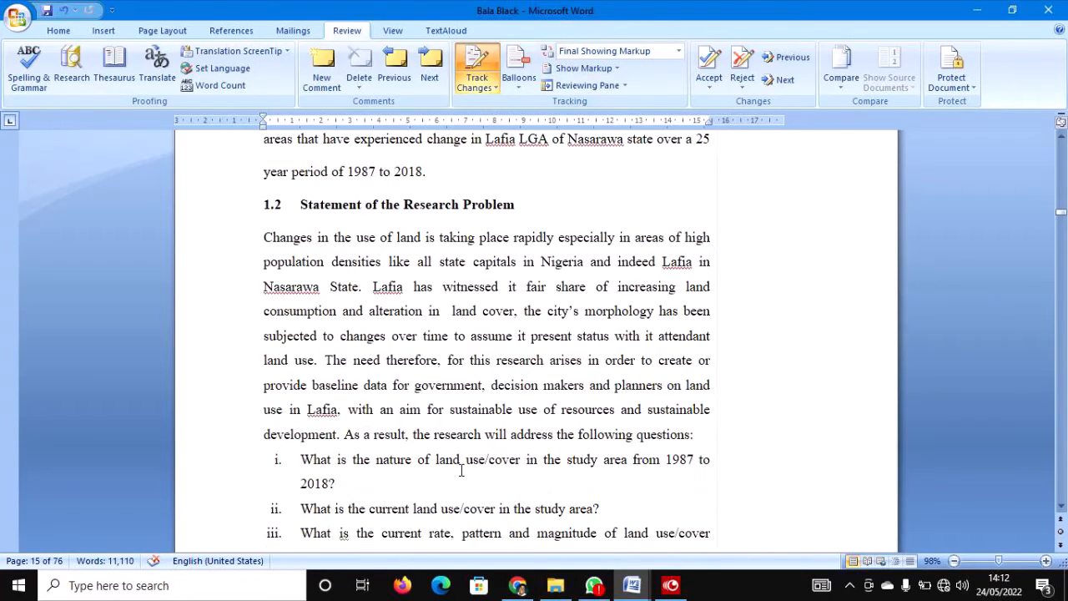
scroll(570, 438, "down", 2)
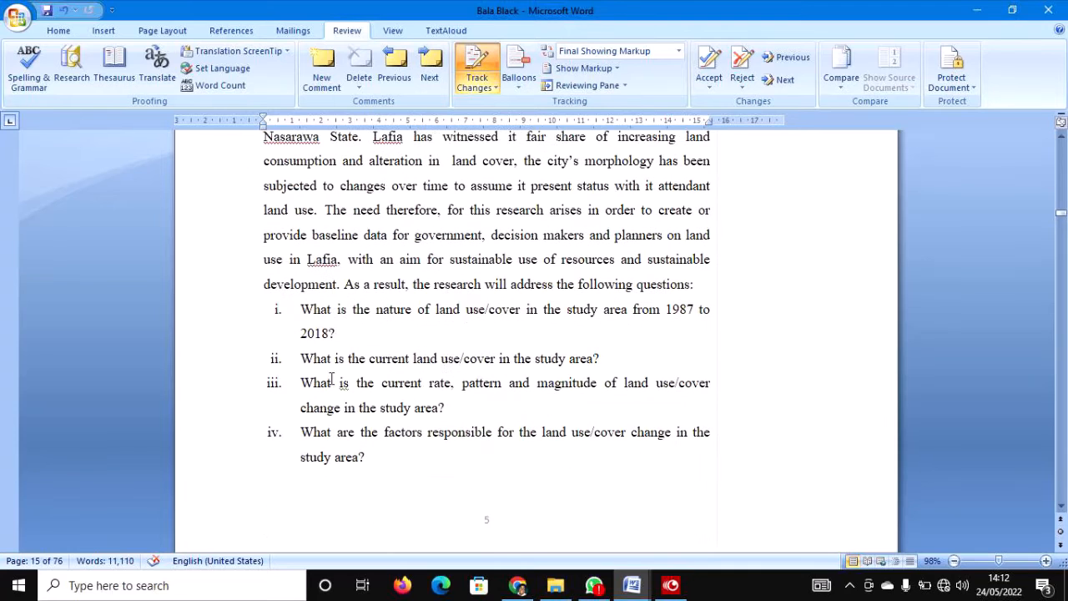
Select research questions i–iv under section 1.2 and cut them as tracked deletions.
left_click(265, 310)
left_click_drag(378, 412, 375, 456)
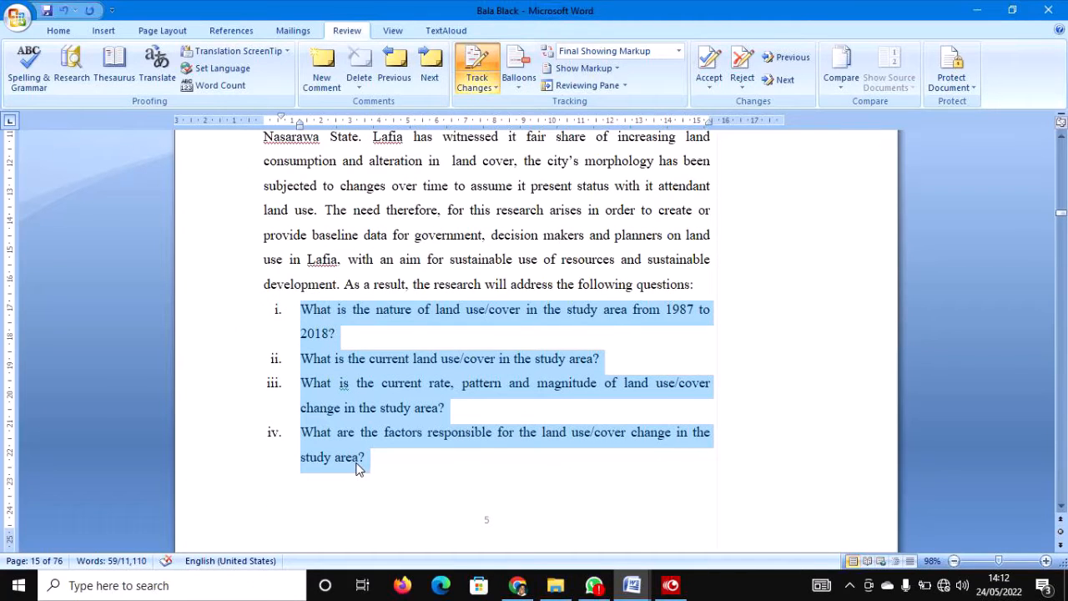
right_click(357, 468)
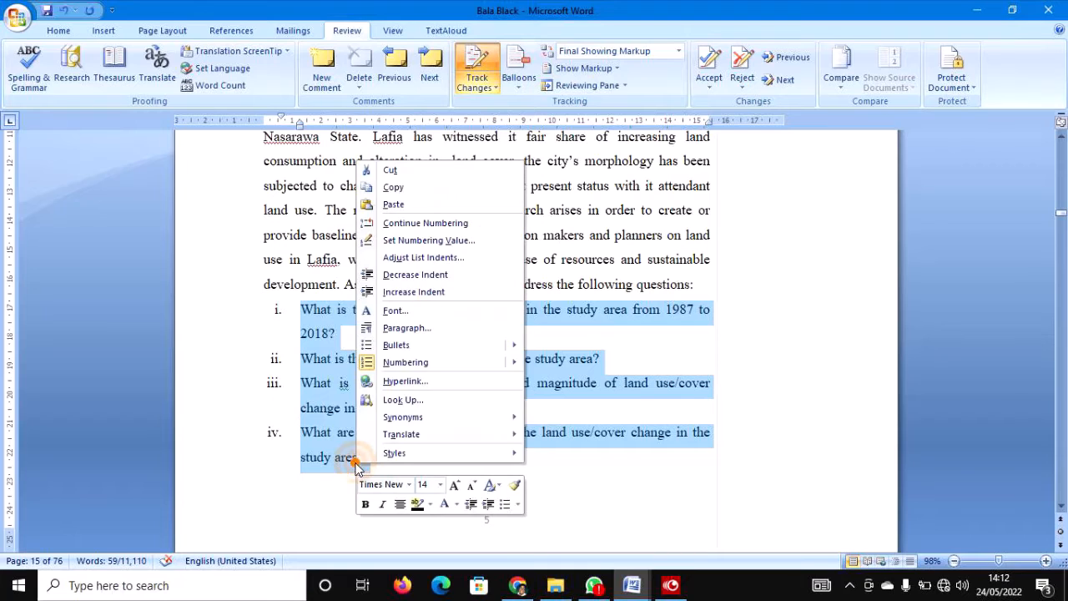
left_click(390, 170)
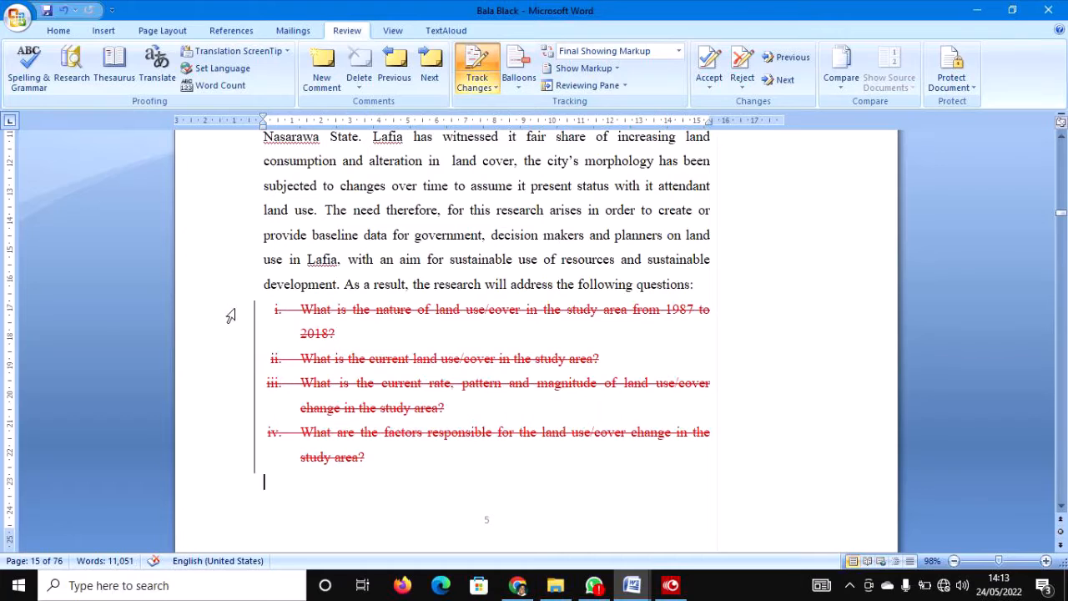
left_click_drag(231, 312, 238, 464)
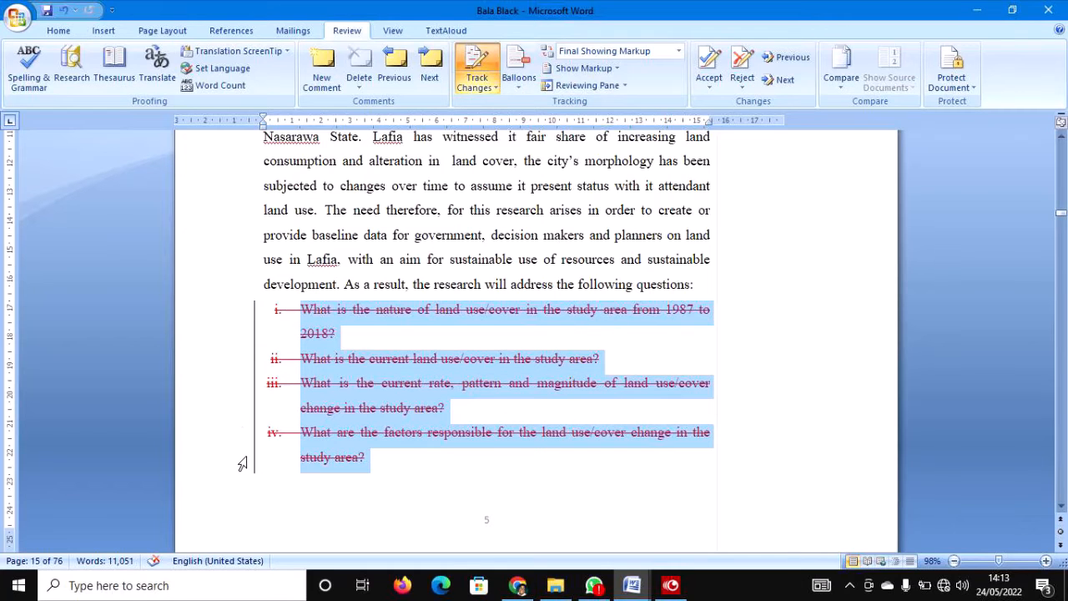
left_click(408, 458)
Review the struck-through questions, then scroll down to section 1.5 Scope and Limitation.
scroll(420, 453, "down", 8)
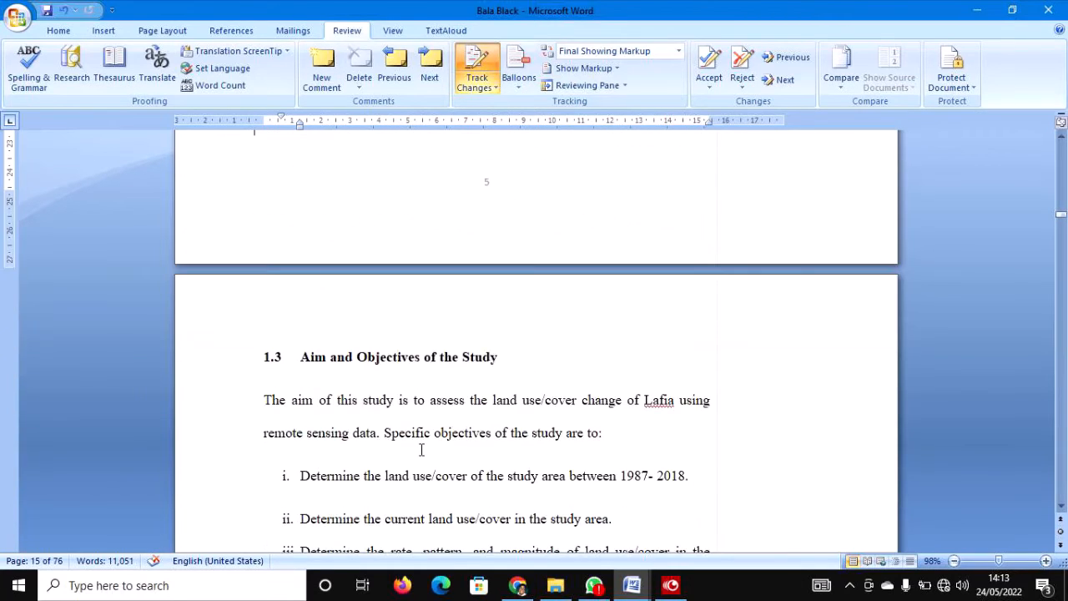
scroll(419, 452, "up", 5)
scroll(420, 453, "up", 2)
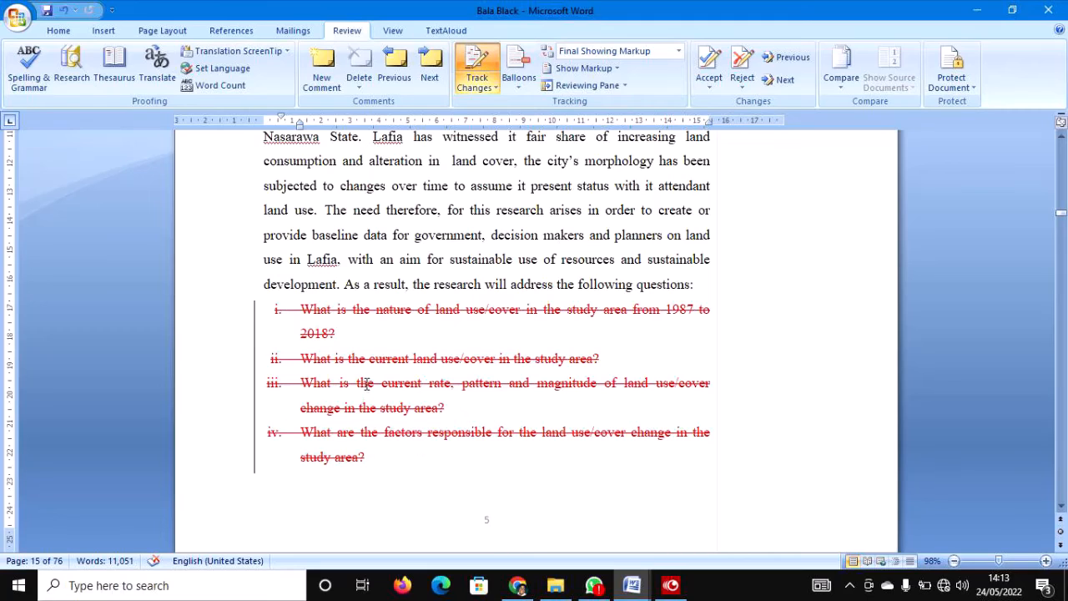
mouse_move(366, 382)
scroll(391, 464, "down", 3)
scroll(390, 460, "down", 8)
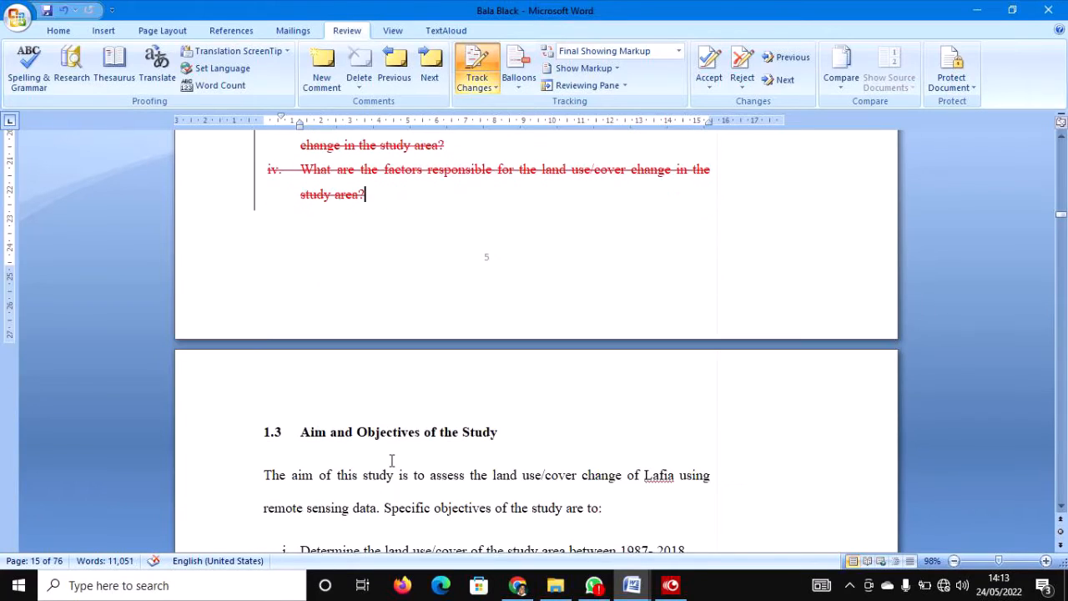
scroll(390, 457, "down", 5)
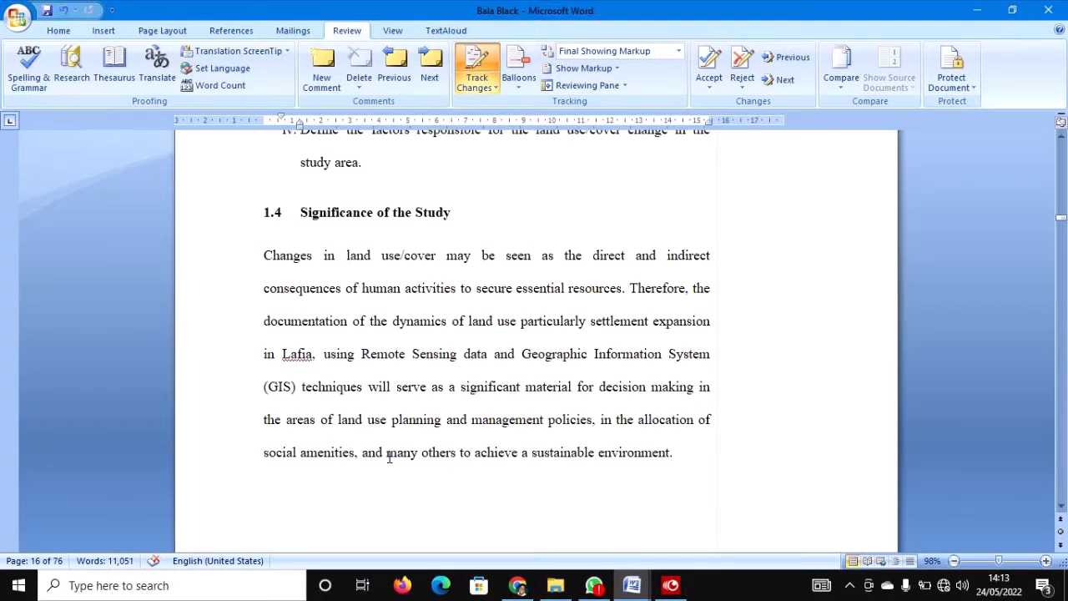
scroll(388, 457, "up", 11)
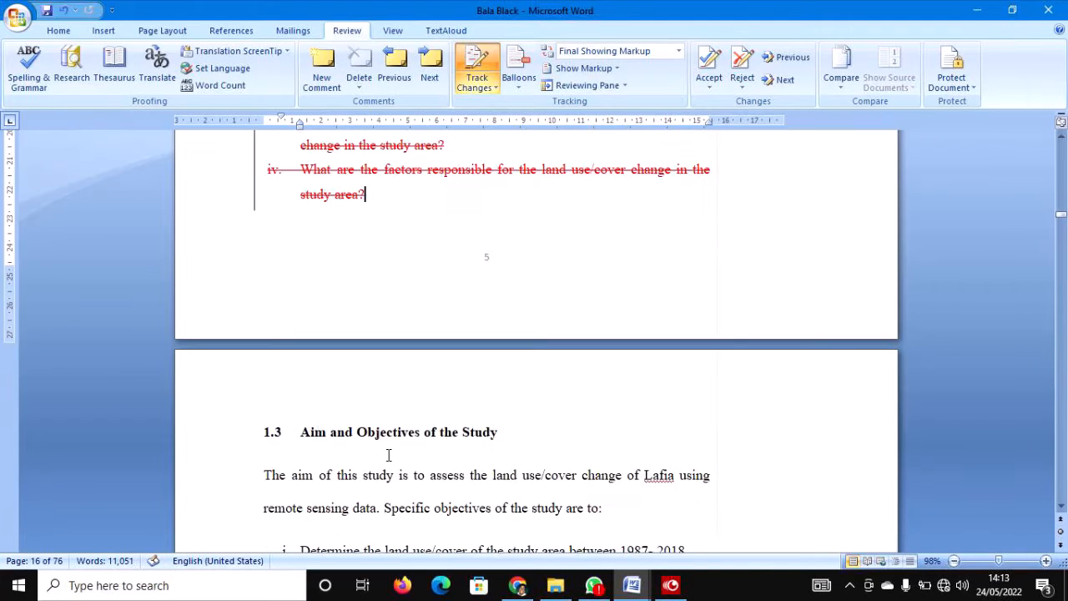
scroll(388, 454, "up", 2)
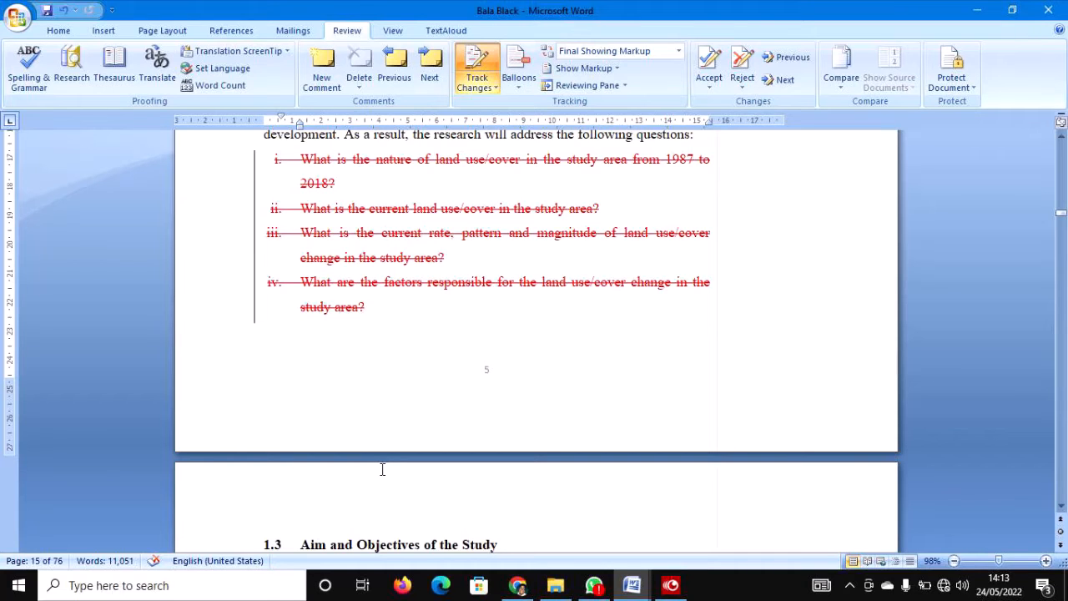
scroll(369, 477, "down", 8)
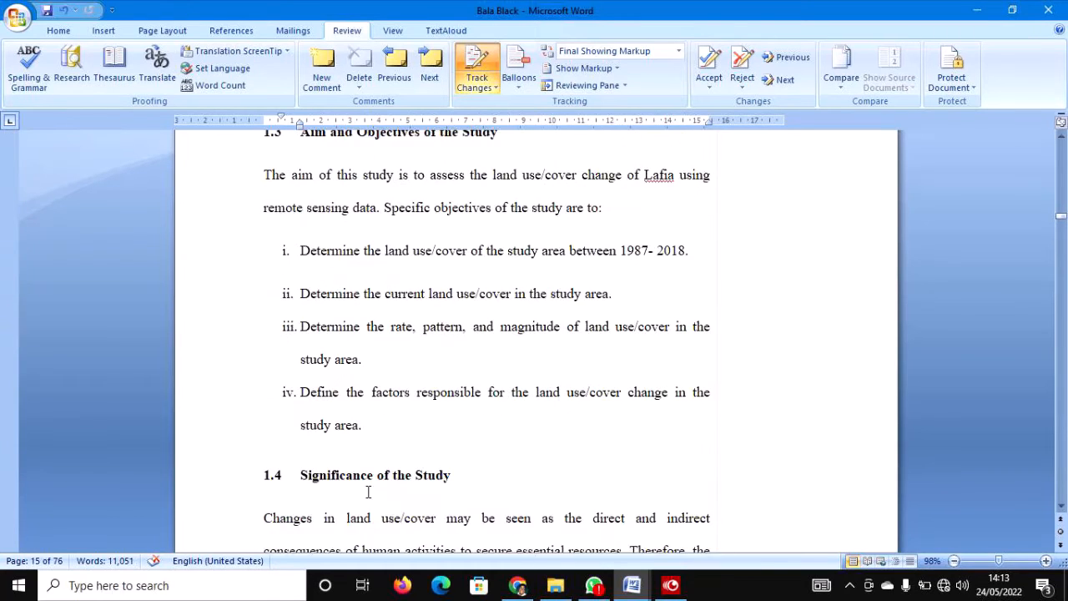
scroll(368, 490, "down", 3)
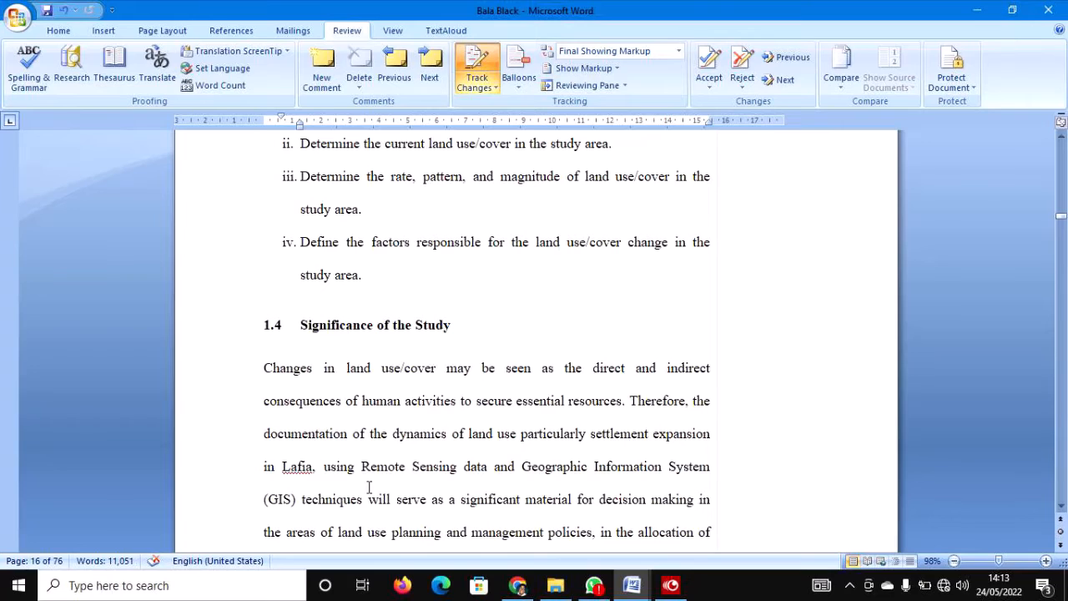
scroll(368, 488, "down", 2)
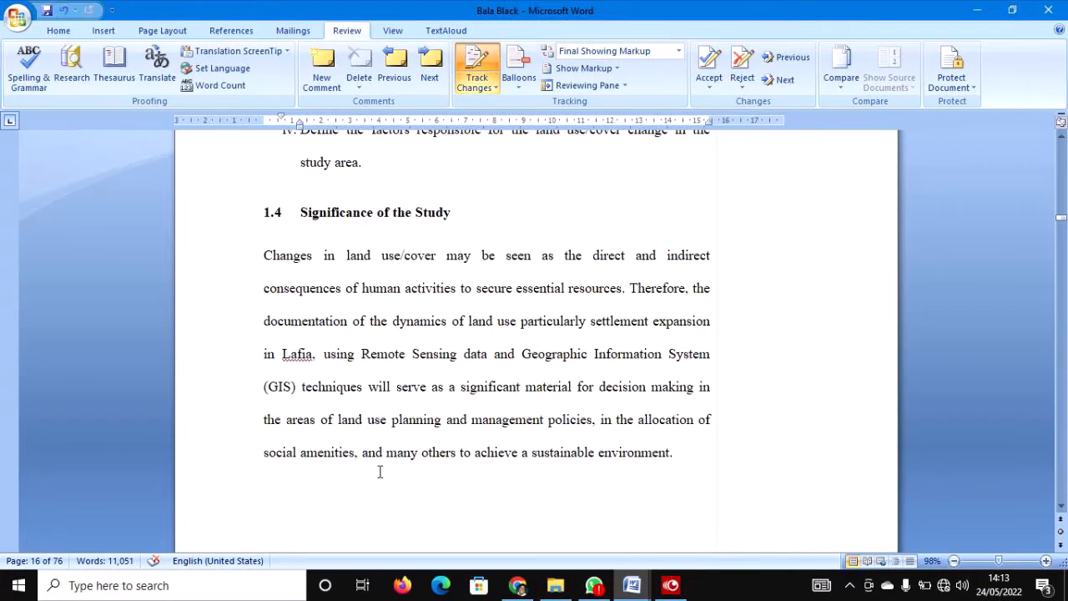
scroll(379, 472, "down", 9)
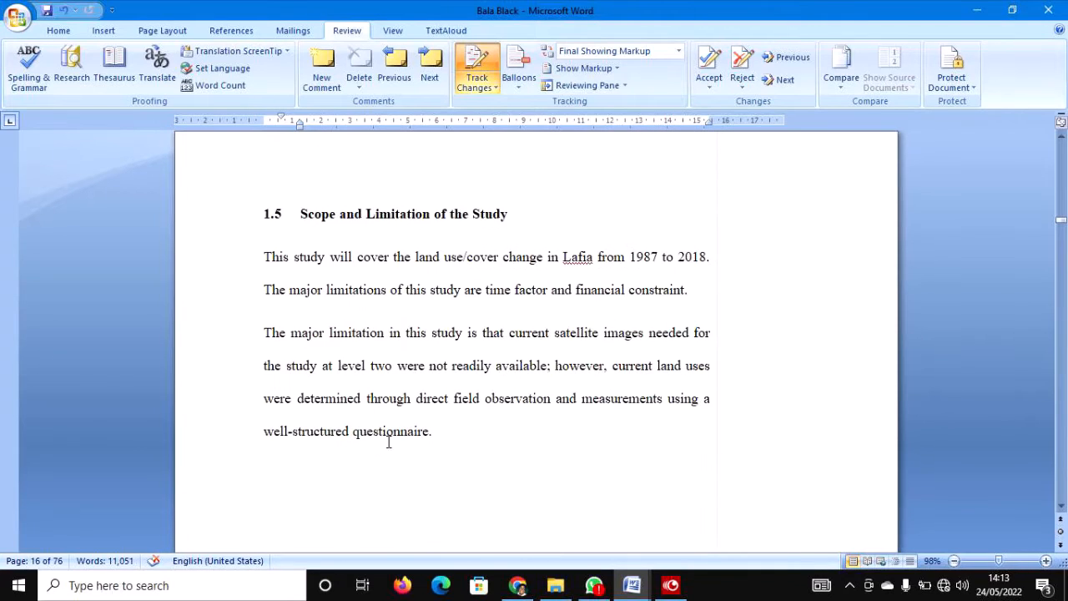
Cut the 'The major limitation…' paragraph about unavailable satellite images in section 1.5.
left_click_drag(443, 431, 264, 335)
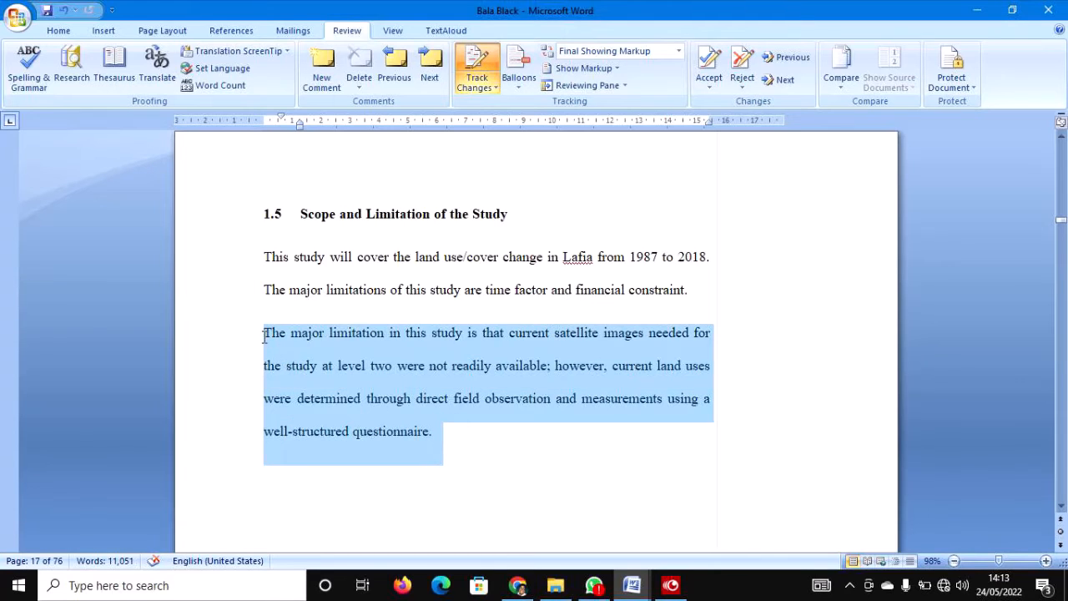
right_click(313, 338)
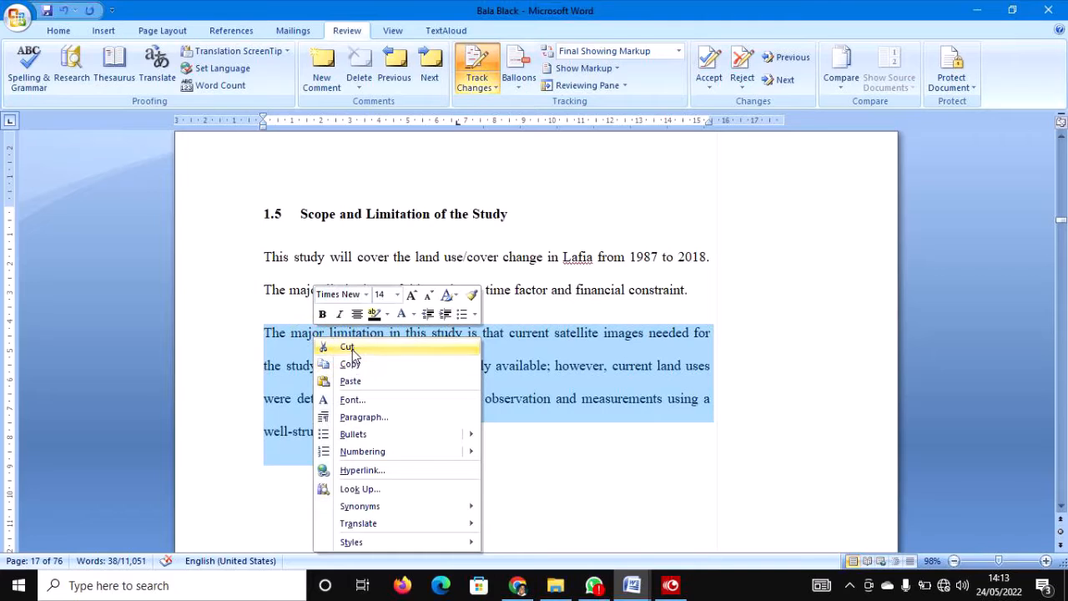
left_click(351, 351)
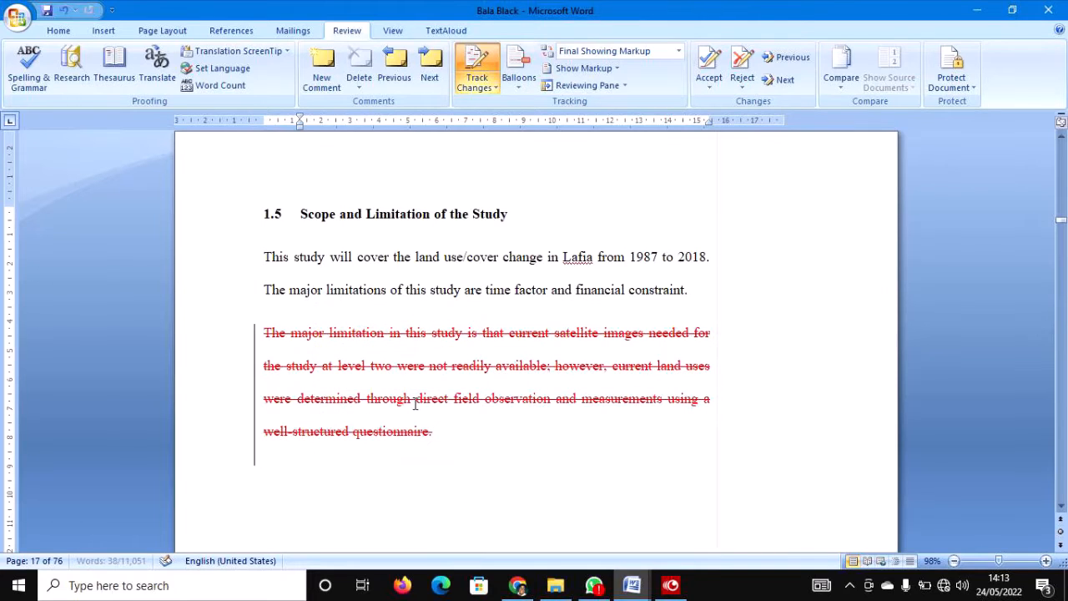
scroll(413, 400, "down", 4)
scroll(412, 398, "up", 1)
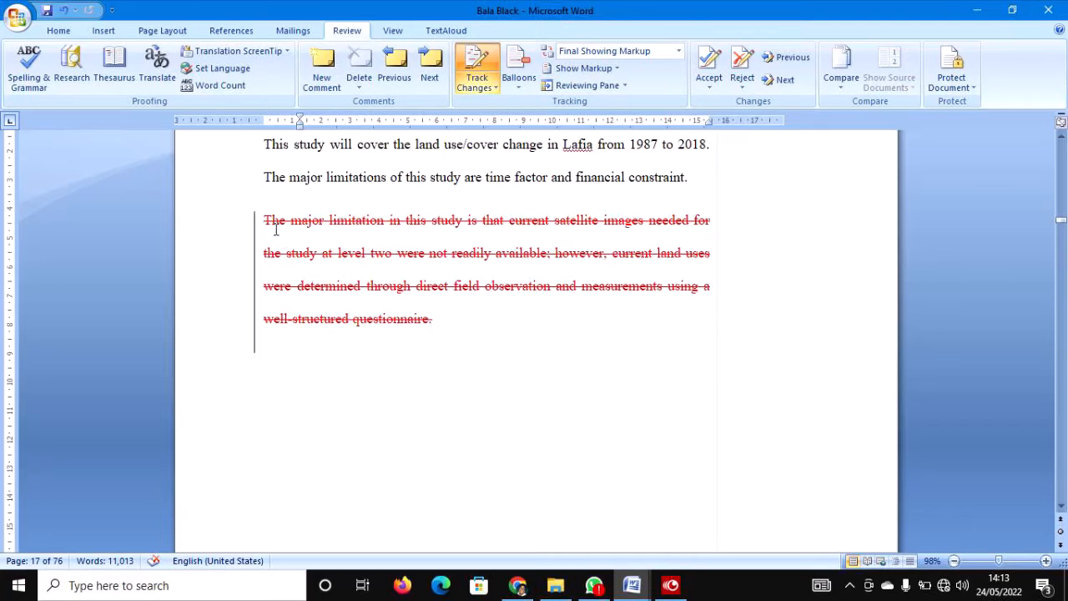
mouse_move(277, 231)
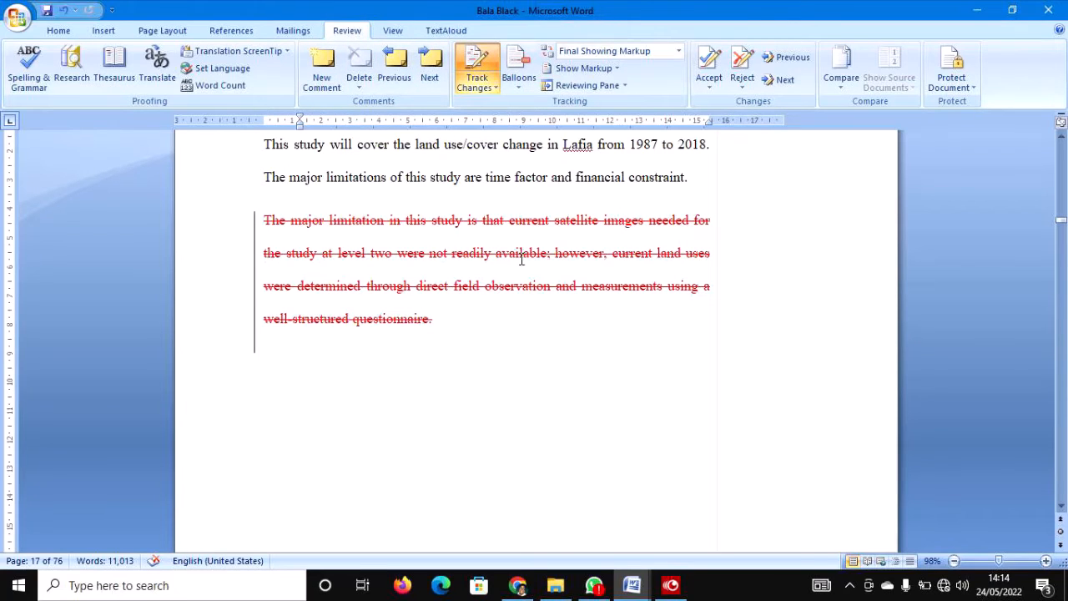
Cut the Chapter Two '2.0 Introduction' heading and its two opening lines as tracked deletions.
scroll(519, 257, "down", 8)
scroll(516, 231, "down", 8)
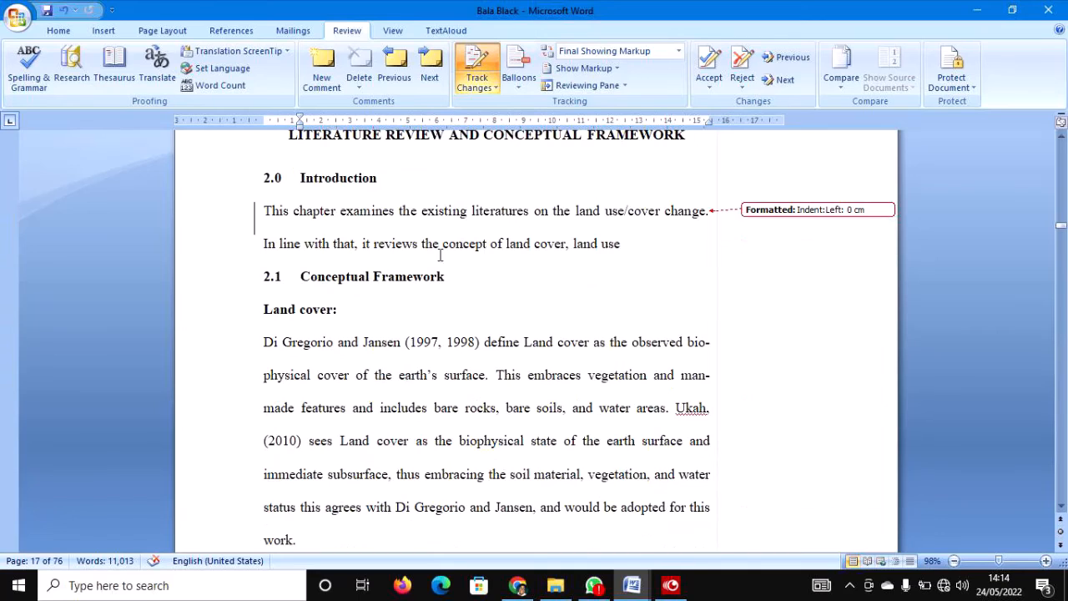
left_click(225, 213)
left_click_drag(209, 178, 221, 257)
right_click(399, 243)
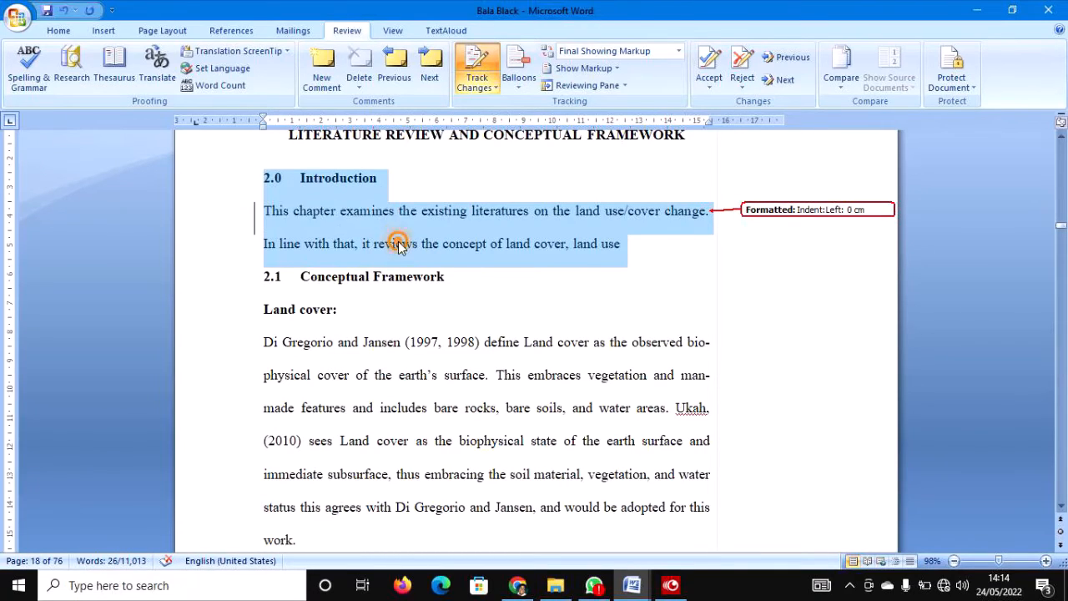
left_click(433, 251)
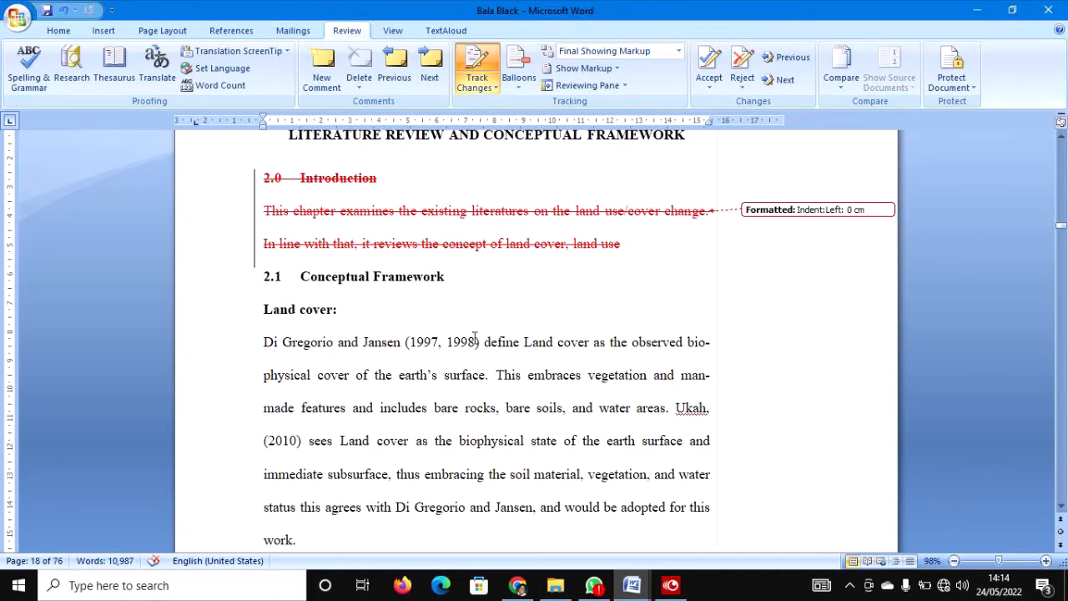
Cut section 2.2.1 Approaches to Land Use/Cover Studies, from its heading to 'Remote sensing and GIS'.
scroll(474, 336, "down", 5)
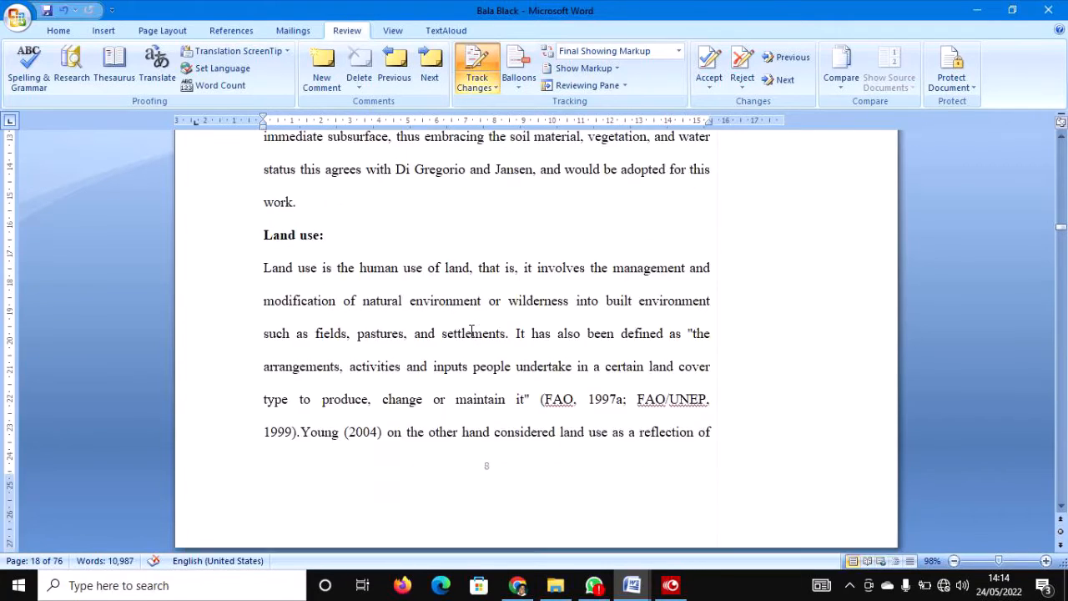
scroll(471, 331, "down", 8)
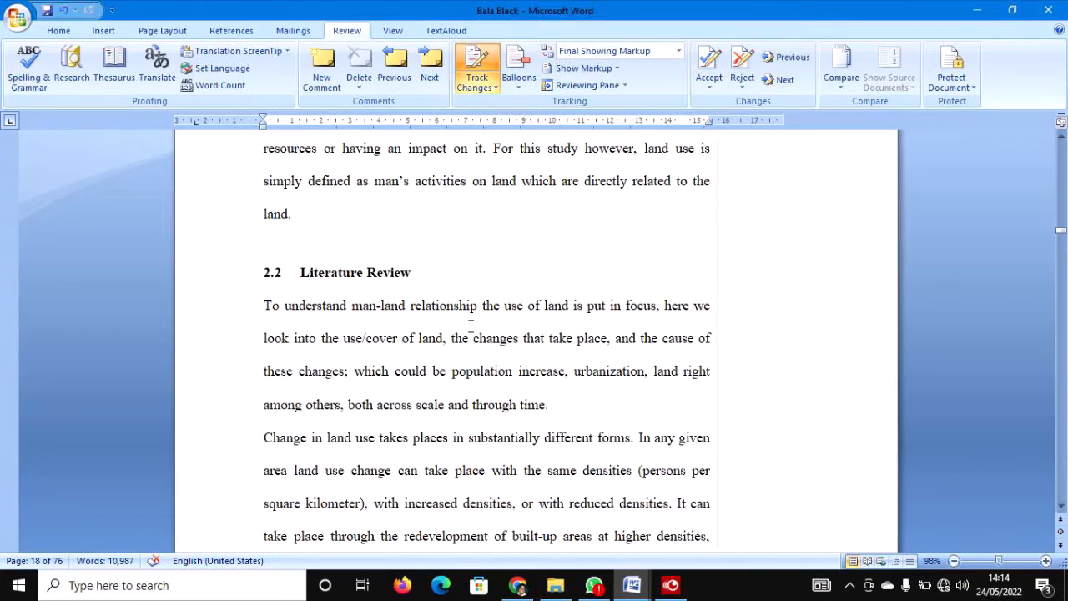
scroll(470, 326, "down", 7)
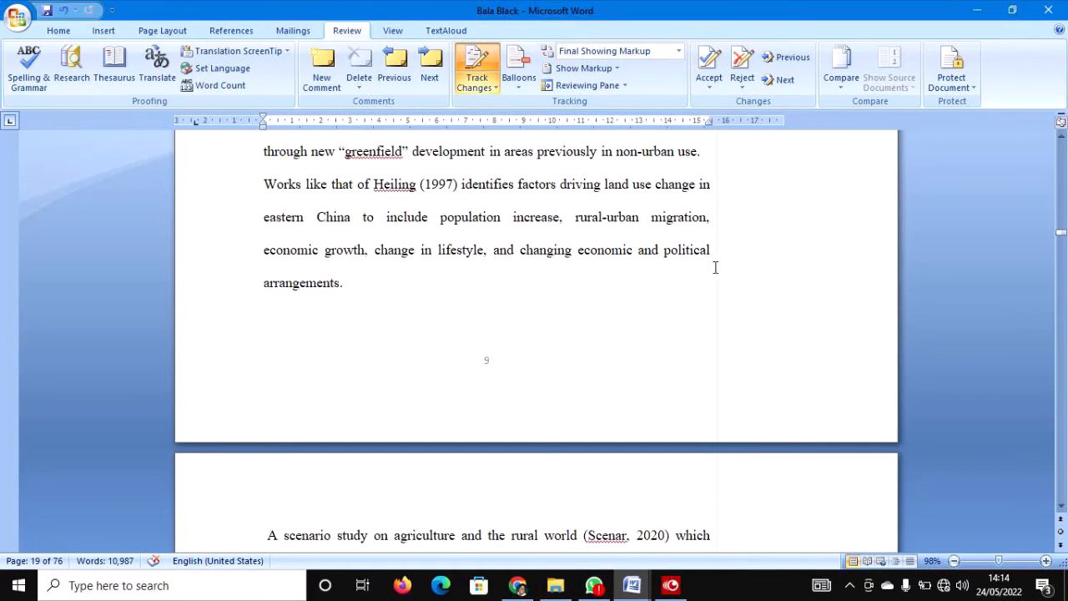
scroll(714, 265, "down", 8)
scroll(714, 259, "down", 2)
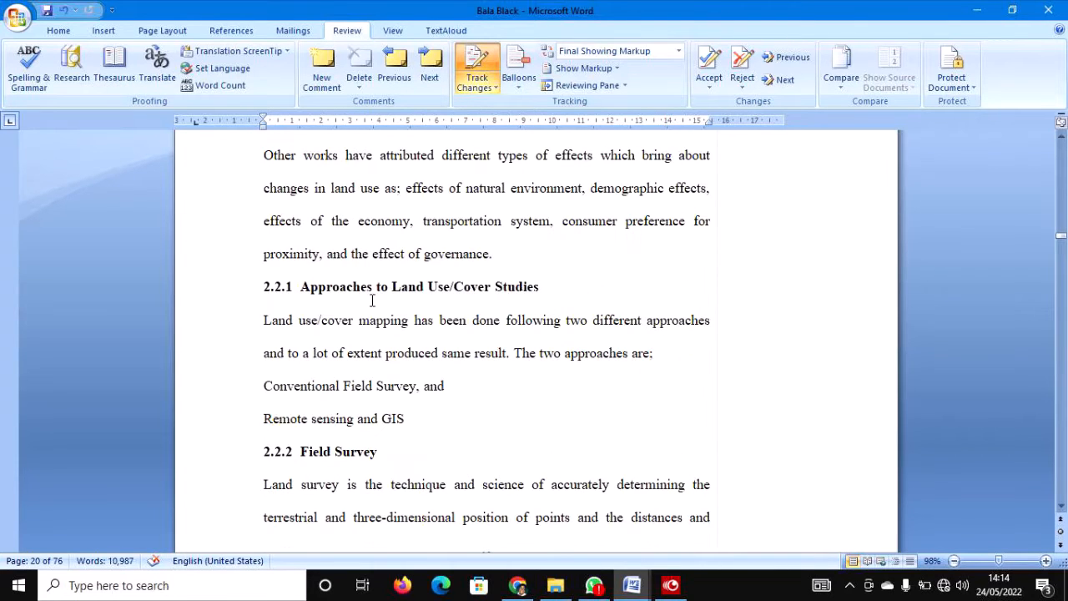
left_click_drag(212, 292, 255, 424)
right_click(364, 420)
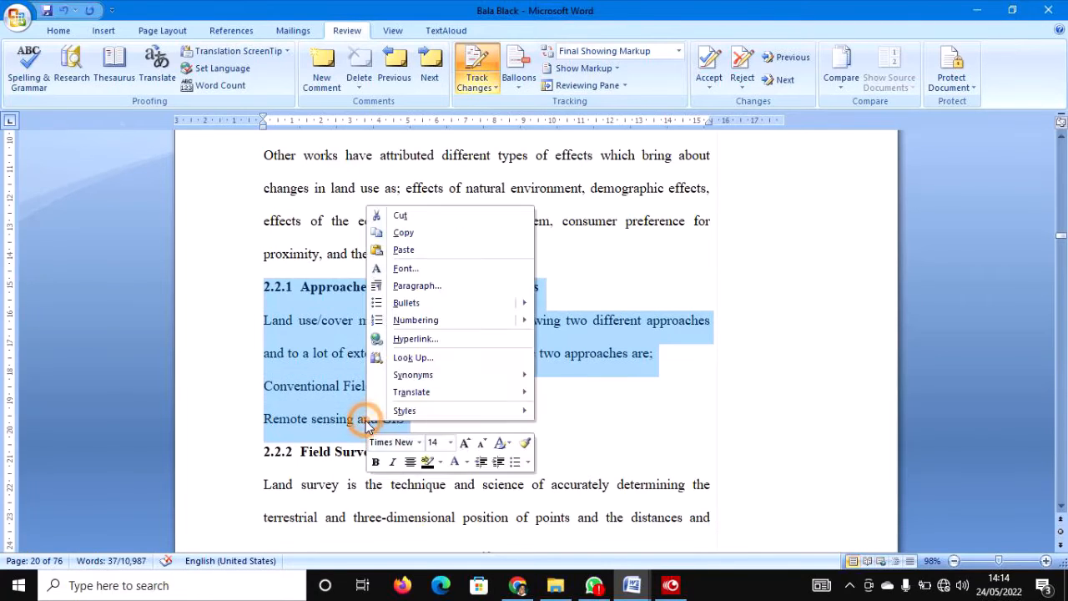
left_click(404, 215)
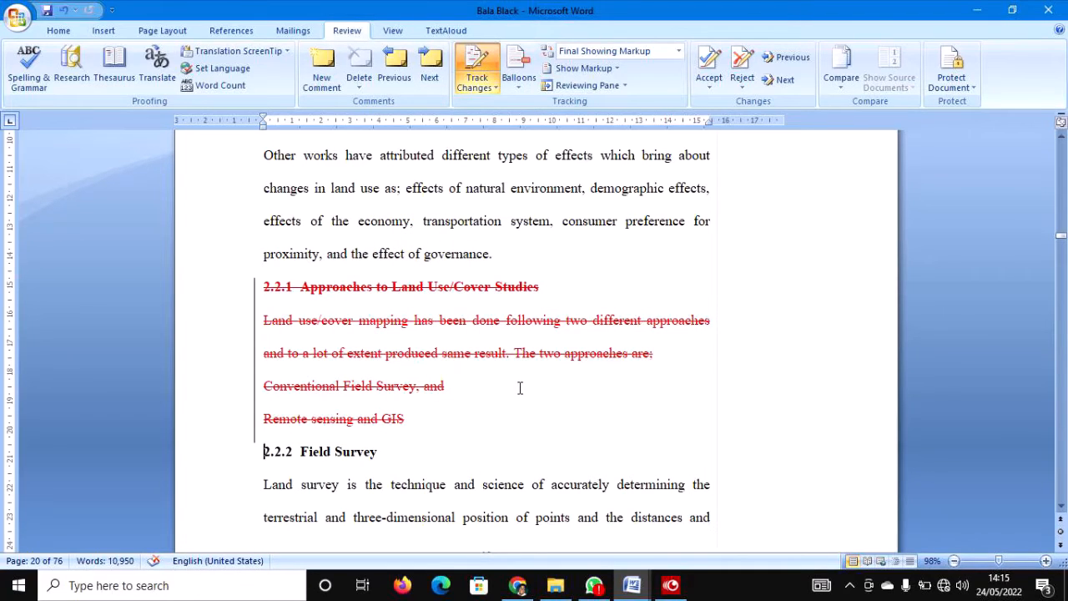
Reselect the struck-through 2.2.1 lines from Field Survey to GIS to check the deletion.
left_click(219, 287)
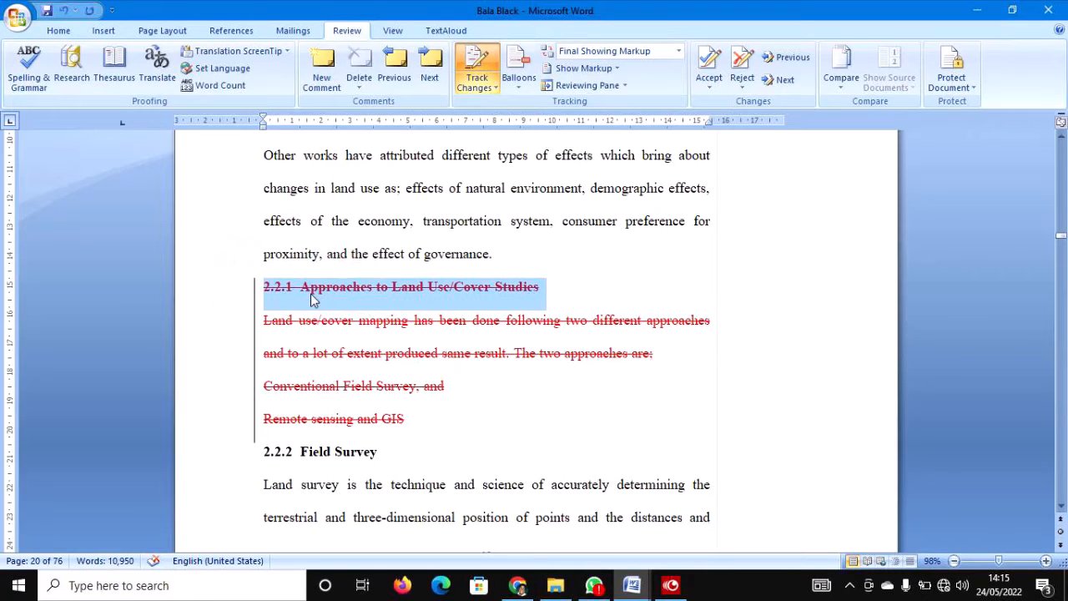
left_click_drag(220, 286, 241, 428)
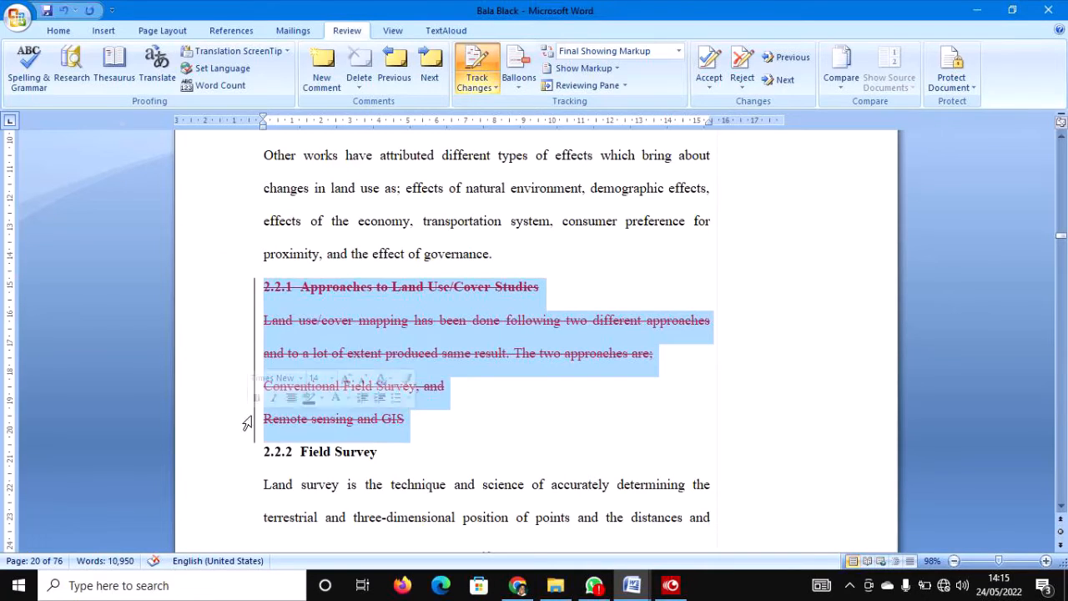
left_click(437, 431)
left_click_drag(410, 419, 249, 292)
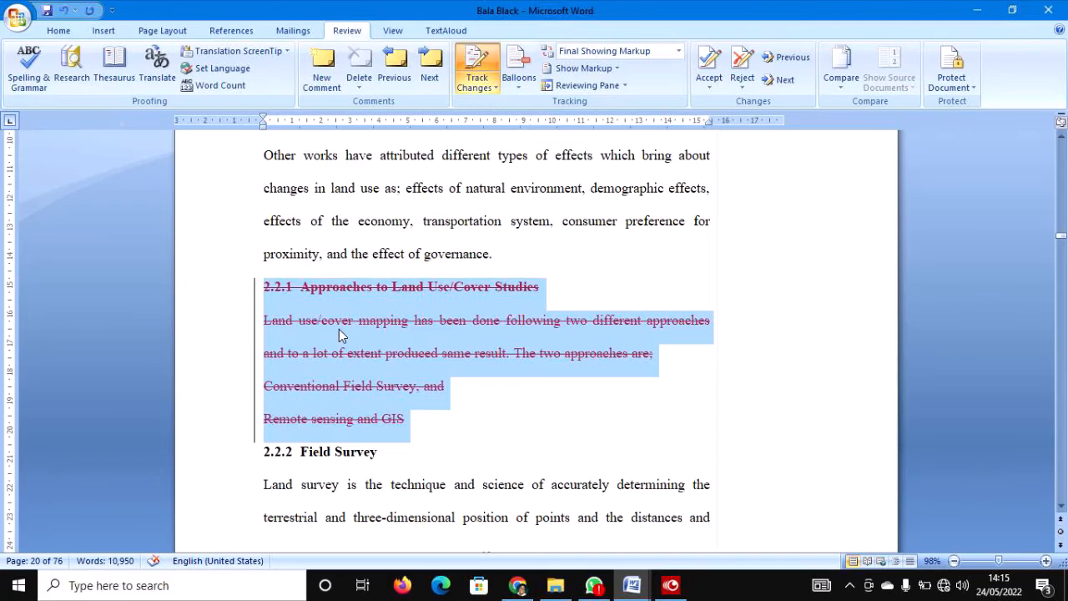
mouse_move(341, 333)
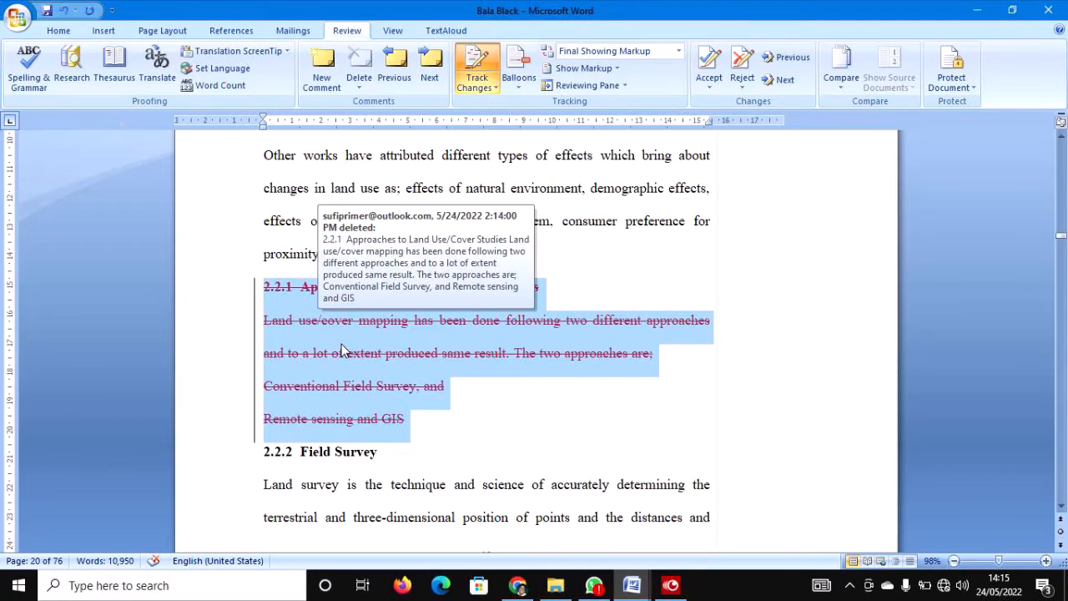
mouse_move(341, 353)
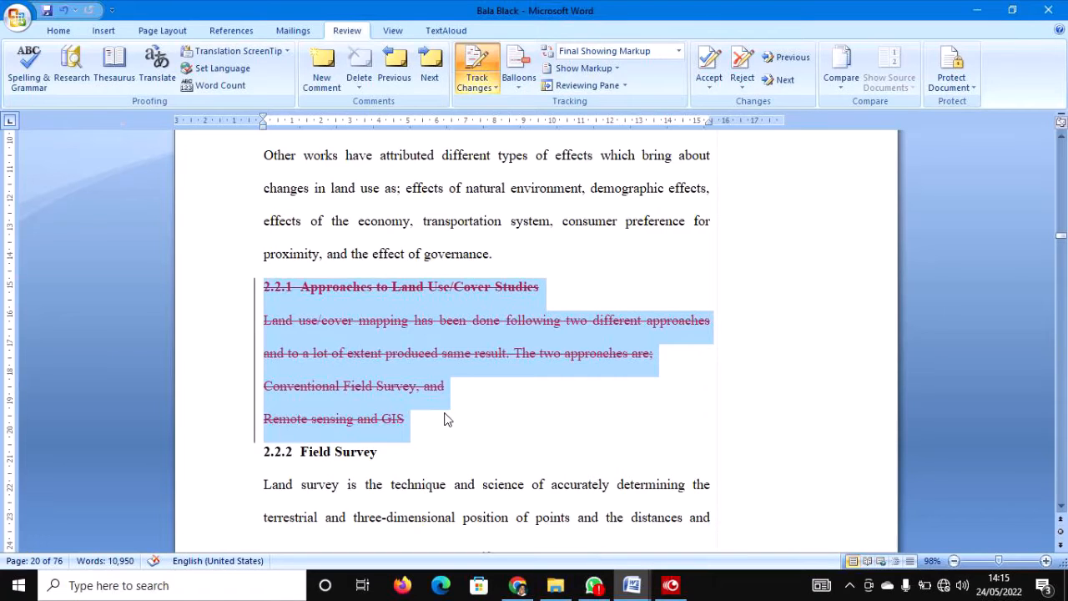
Add 'Meanwhile, it has less effect' after 'the effect of governance.' as a tracked insertion.
left_click(444, 418)
left_click(498, 257)
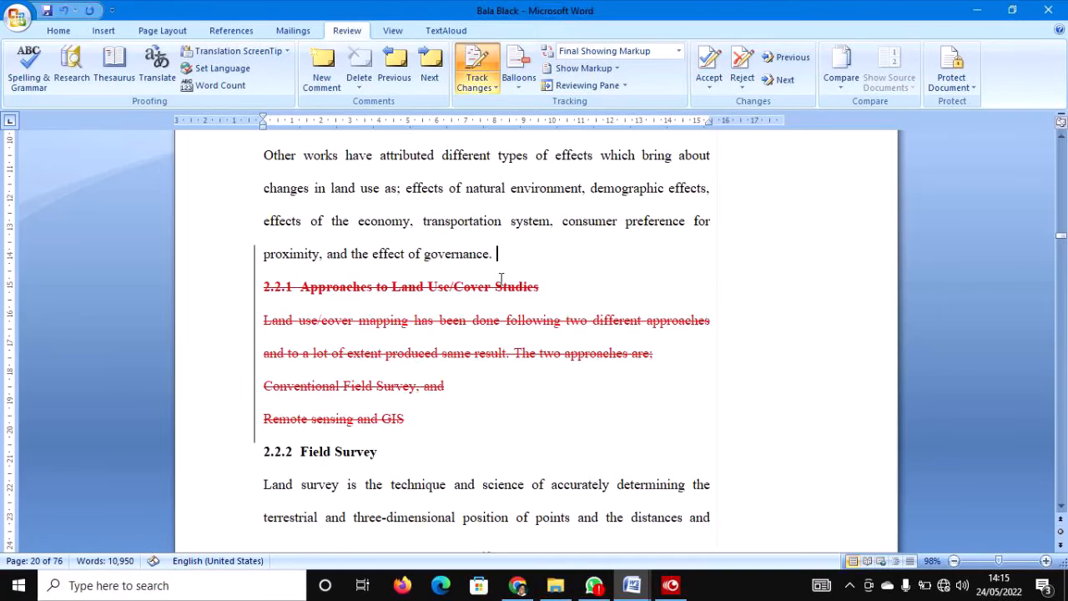
type("Meanwhile")
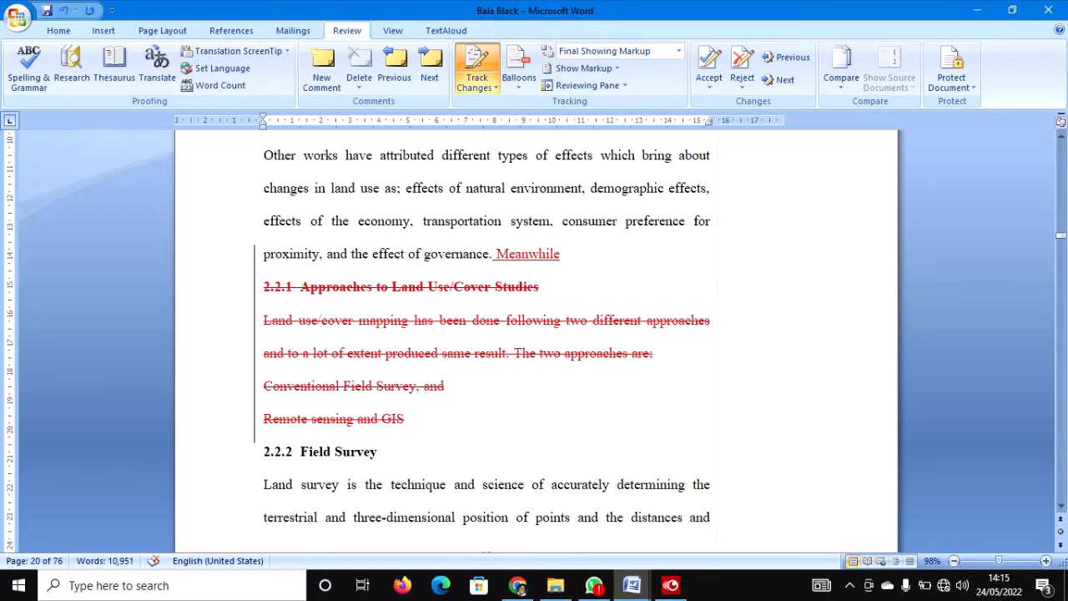
type(",")
type(" it has")
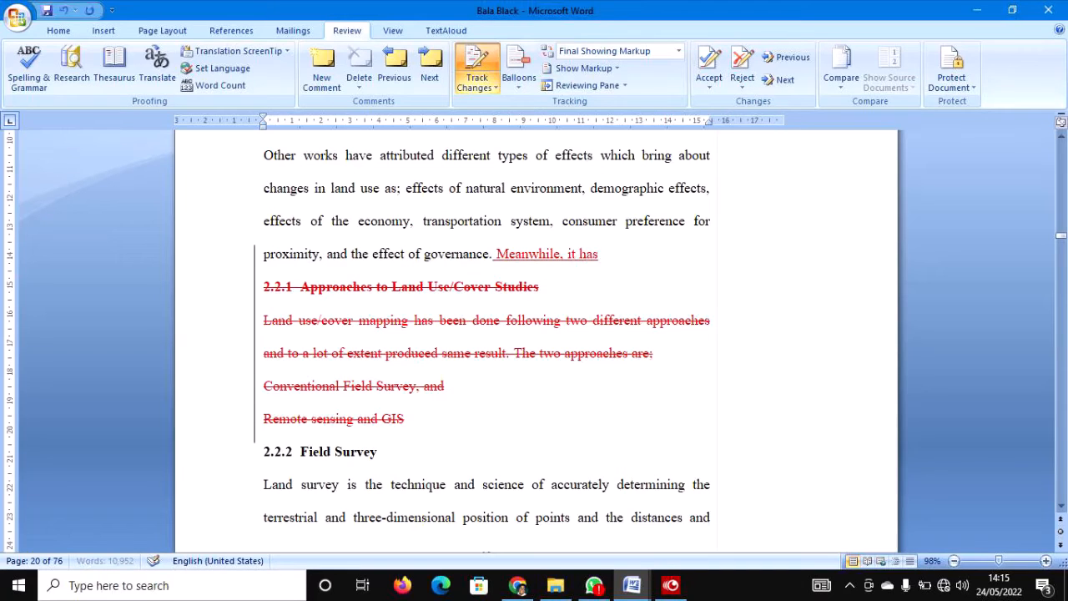
type(" less effect")
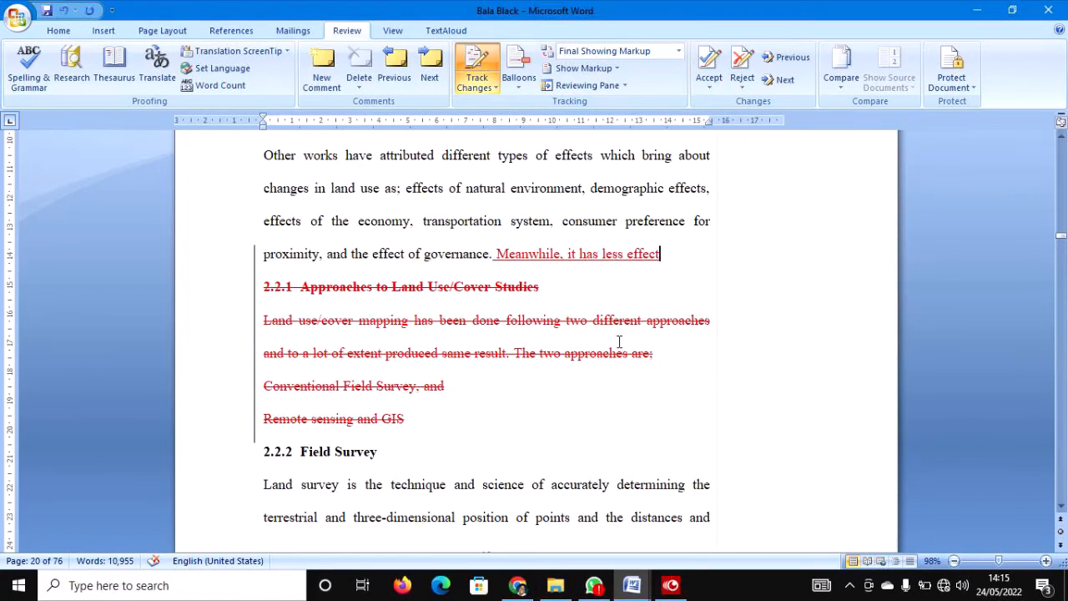
left_click_drag(496, 262, 634, 266)
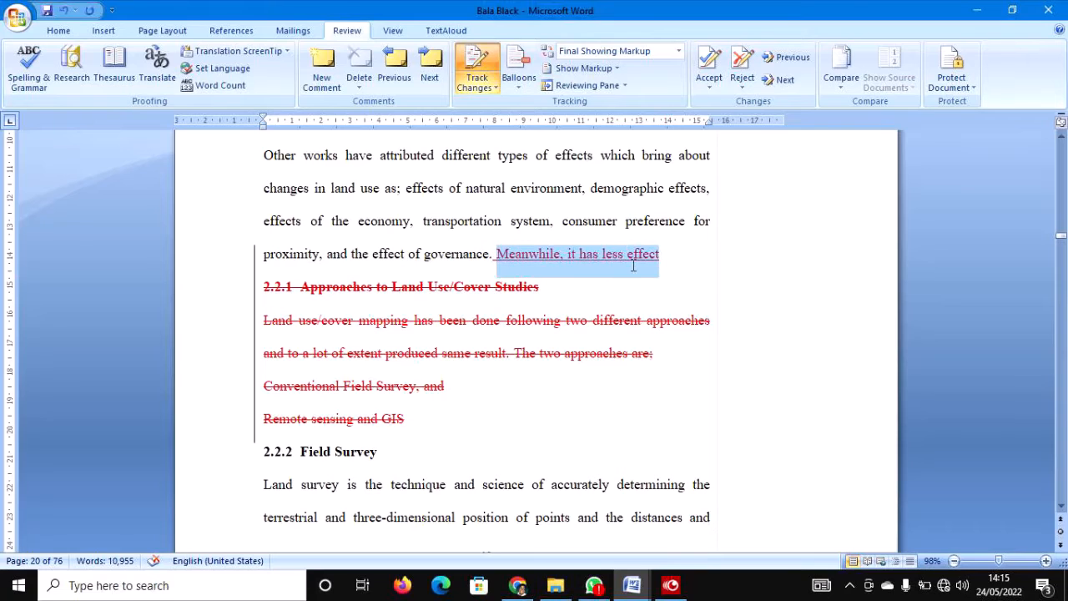
left_click_drag(186, 286, 221, 426)
left_click(537, 432)
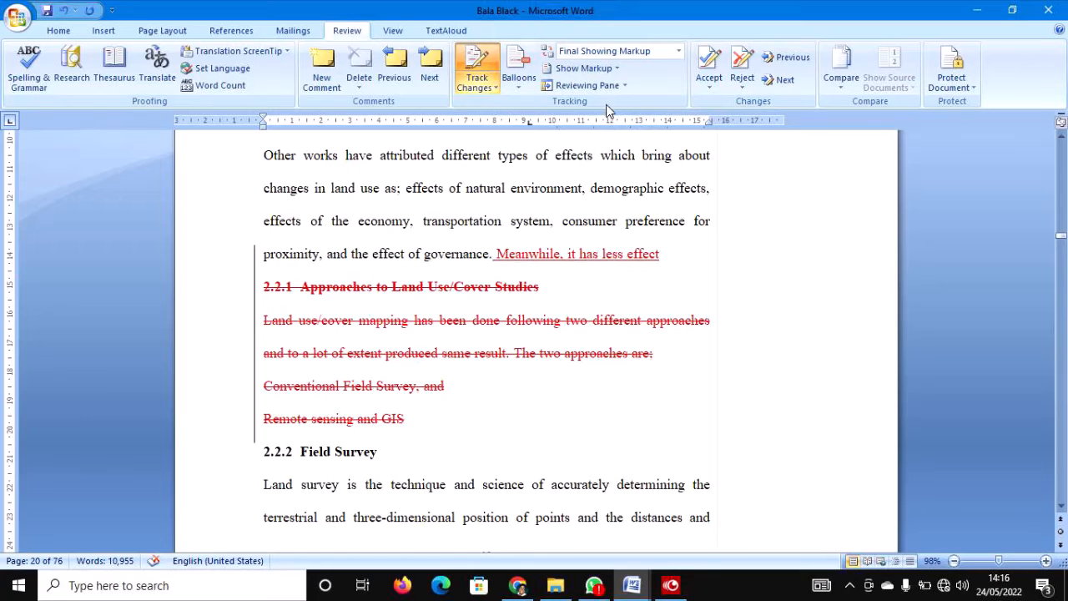
Step back through the tracked changes to the Dedication's Allah/God change.
left_click(774, 62)
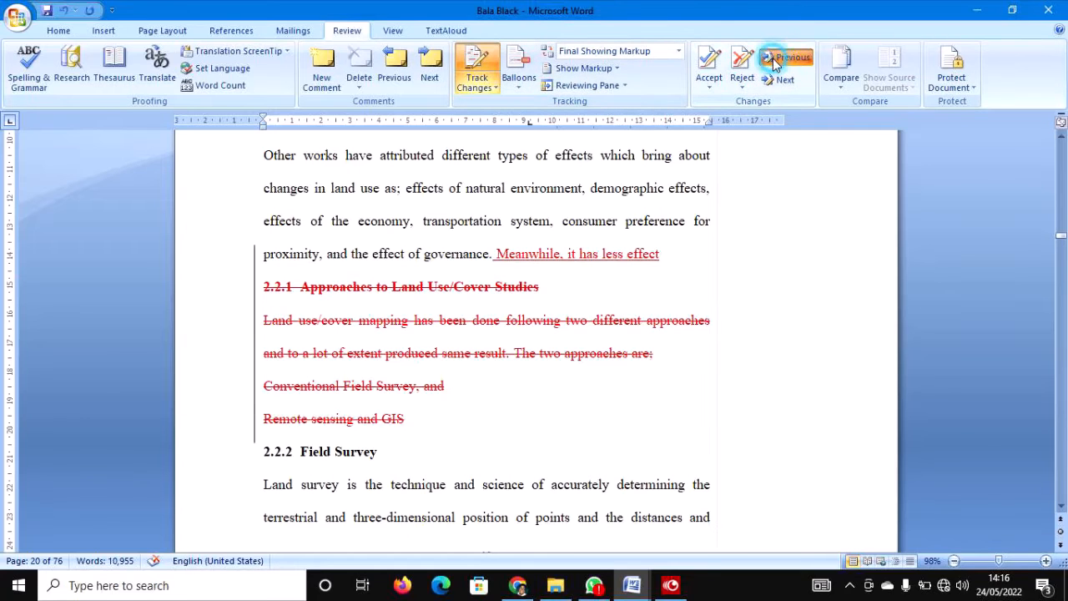
left_click(774, 62)
left_click(775, 62)
left_click(774, 62)
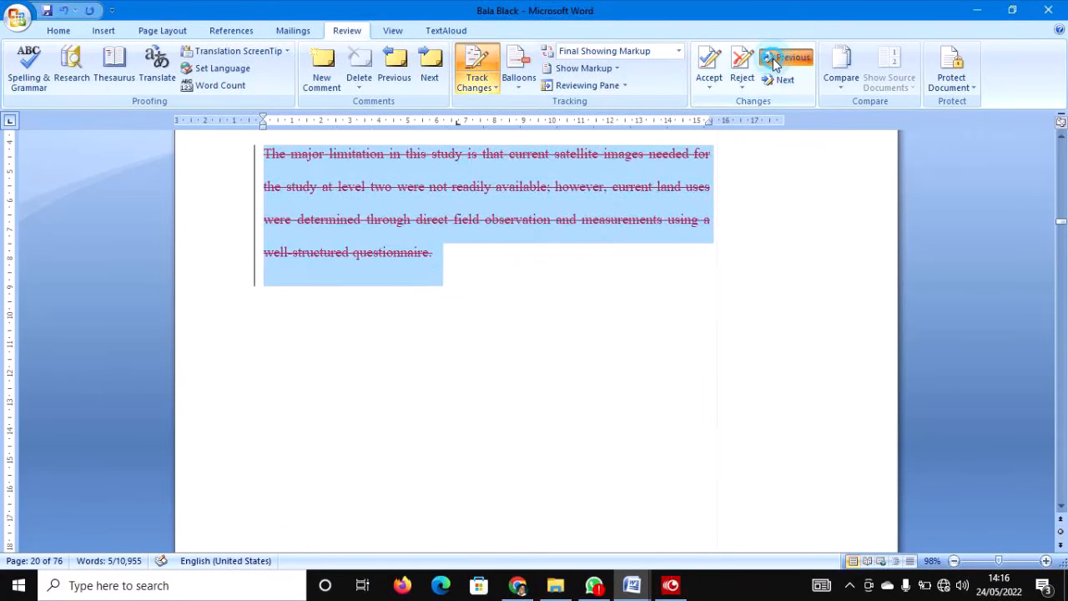
left_click(774, 62)
left_click(774, 62)
left_click(774, 62)
left_click(774, 62)
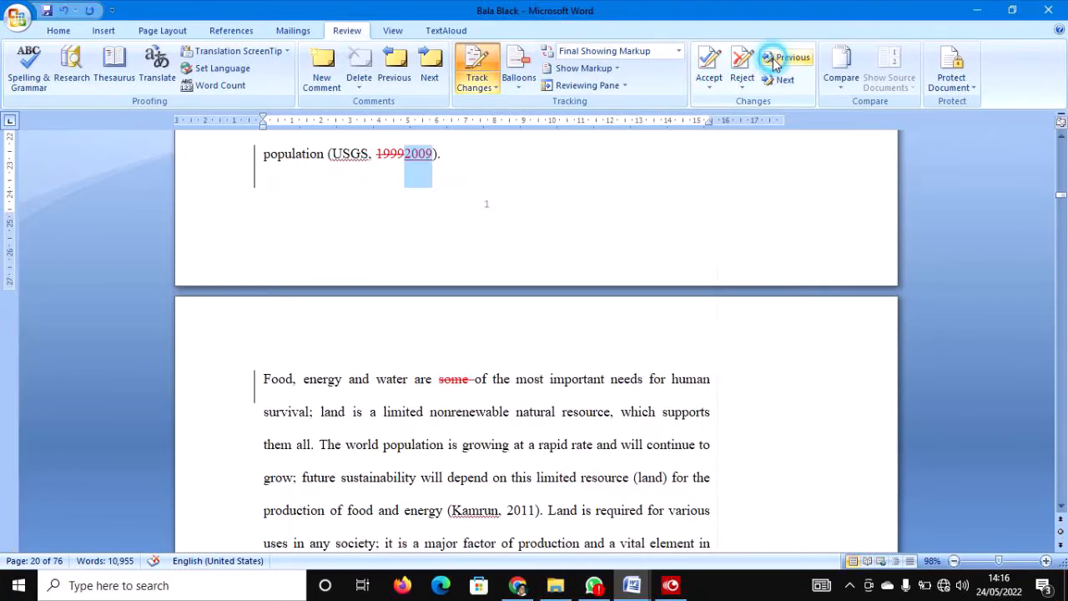
left_click(774, 62)
left_click(774, 62)
left_click(774, 62)
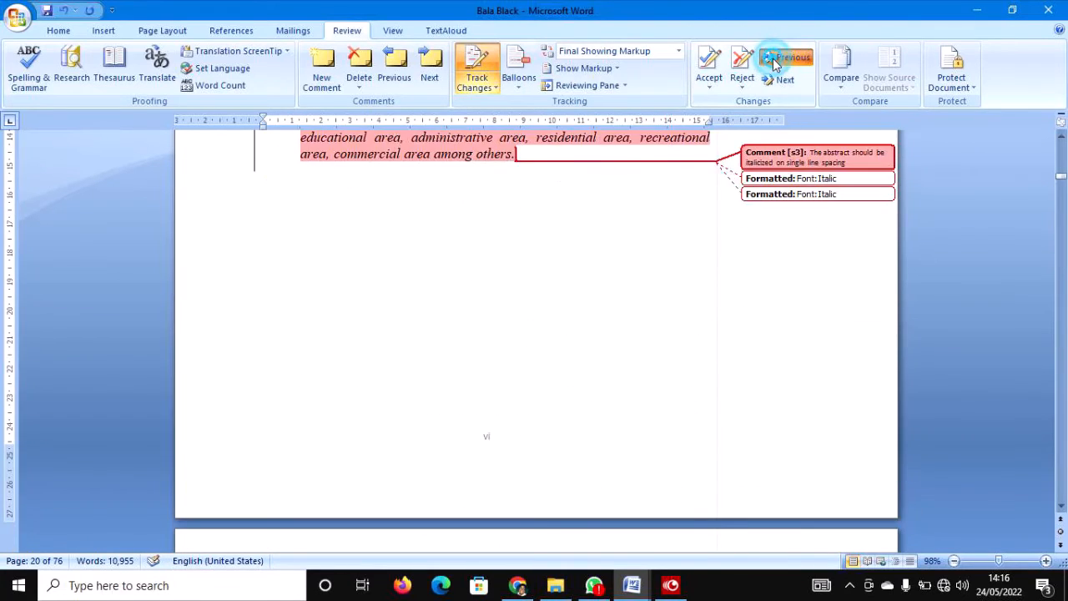
left_click(774, 62)
left_click(774, 61)
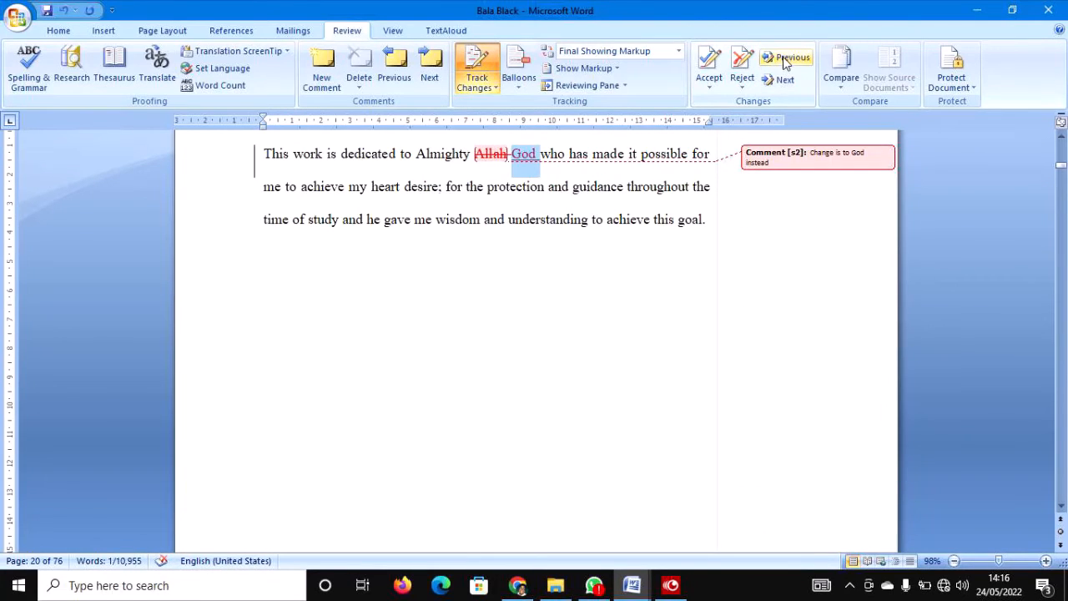
Step forward to the section 1.5 limitation deletion, then select the whole document with Ctrl+A.
left_click(783, 81)
left_click(783, 80)
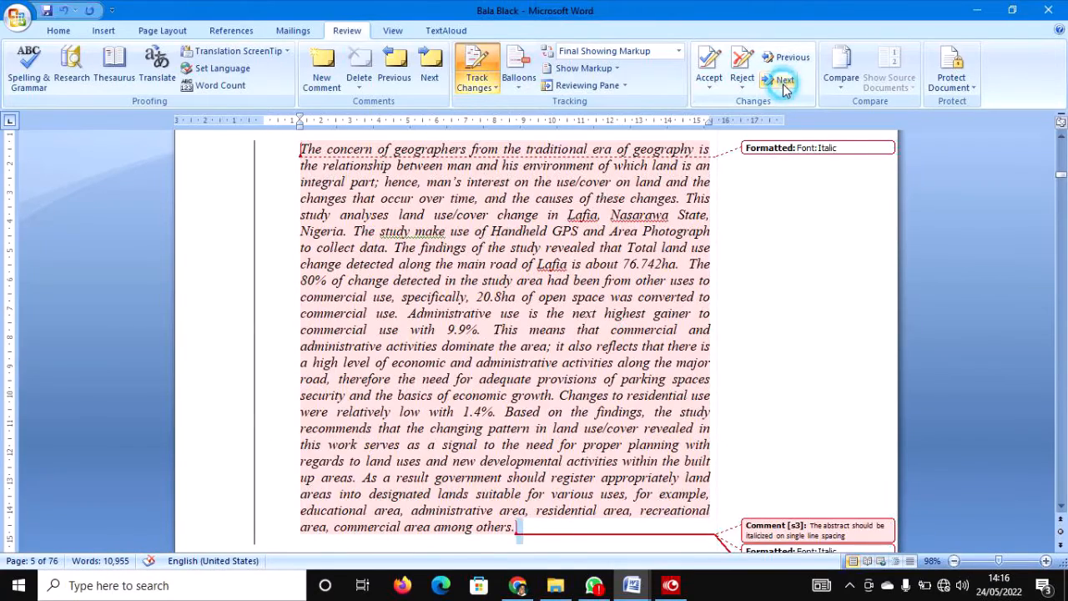
left_click(782, 81)
left_click(783, 81)
left_click(783, 81)
left_click(783, 81)
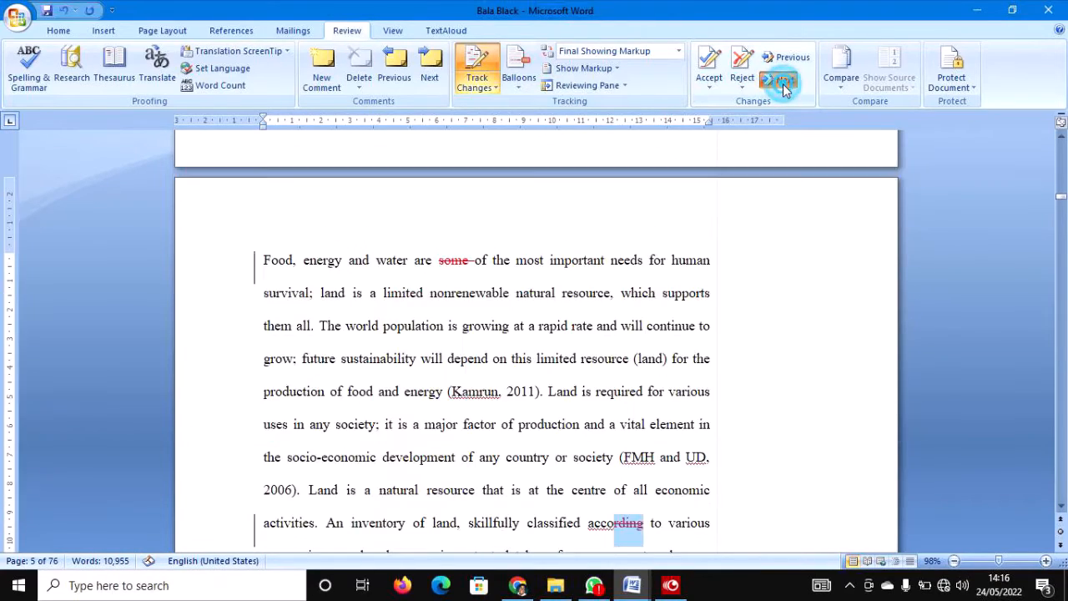
left_click(783, 80)
left_click(782, 81)
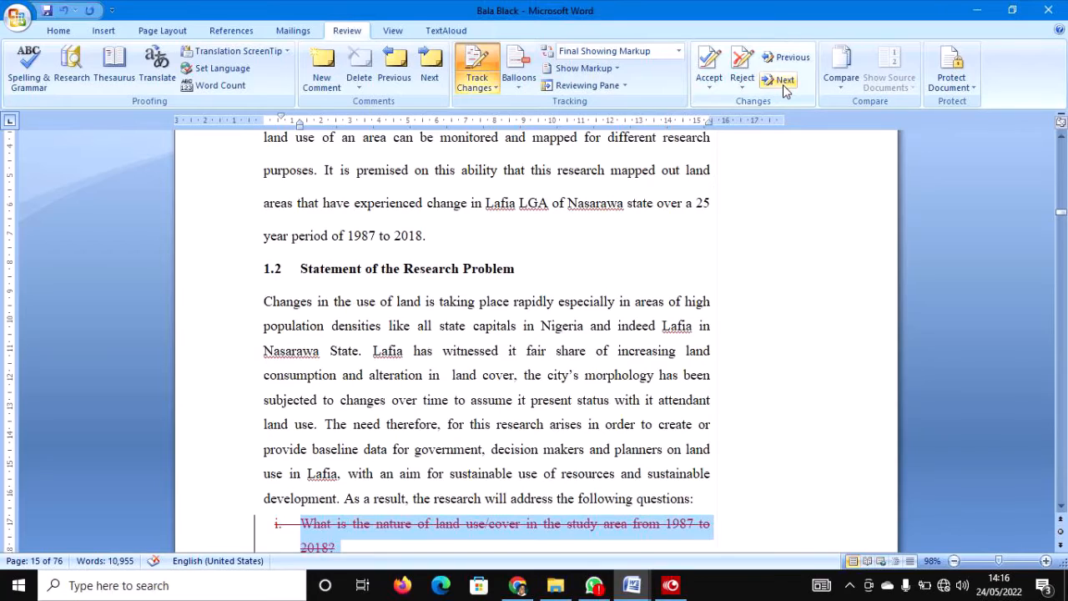
left_click(784, 81)
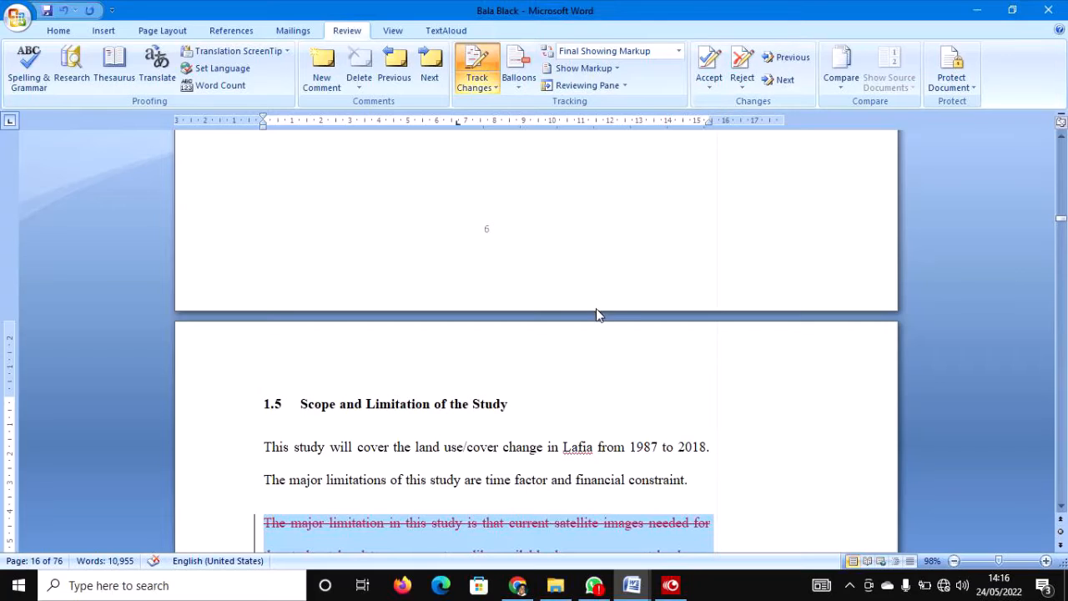
left_click(572, 399)
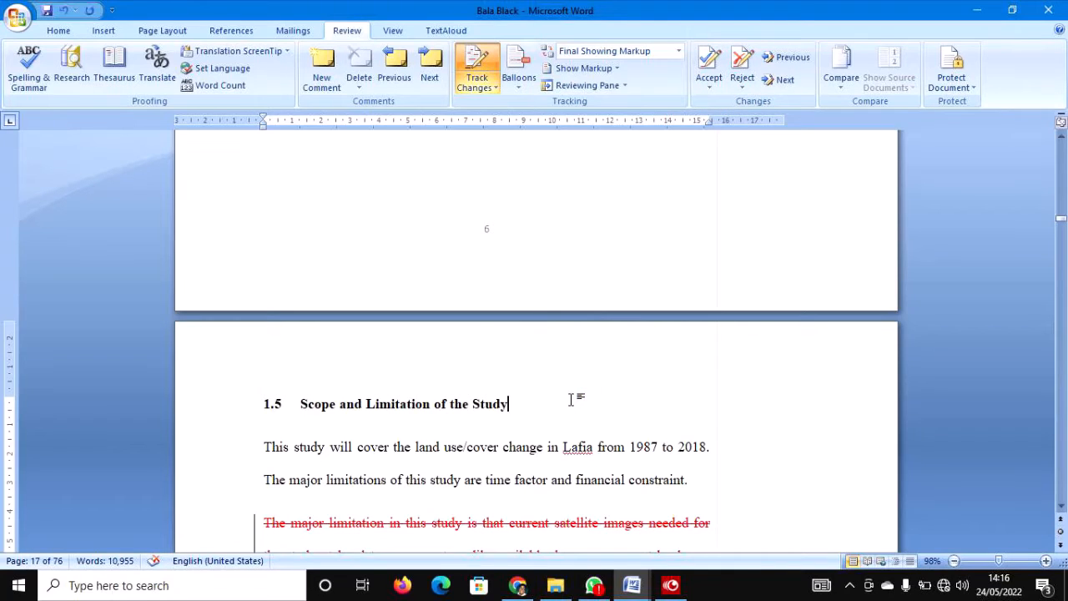
key("ctrl+a")
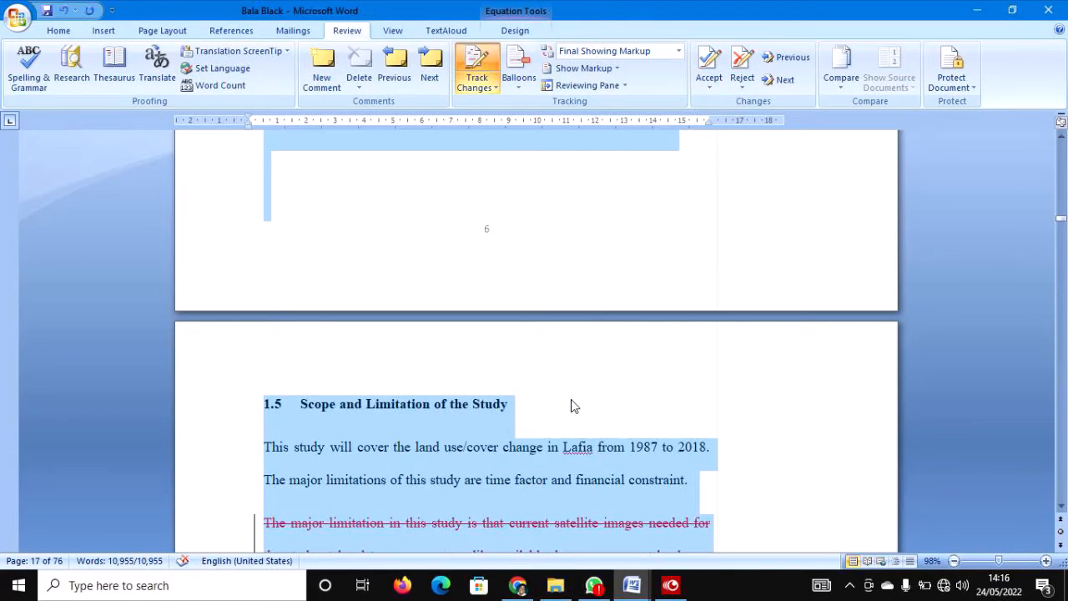
left_click(977, 10)
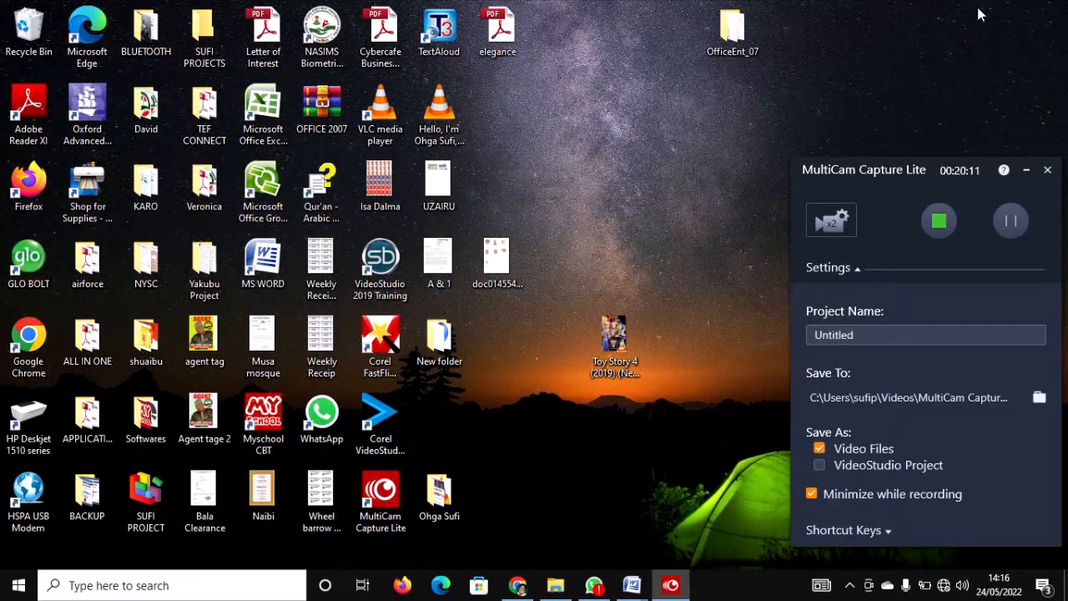
left_click(1025, 170)
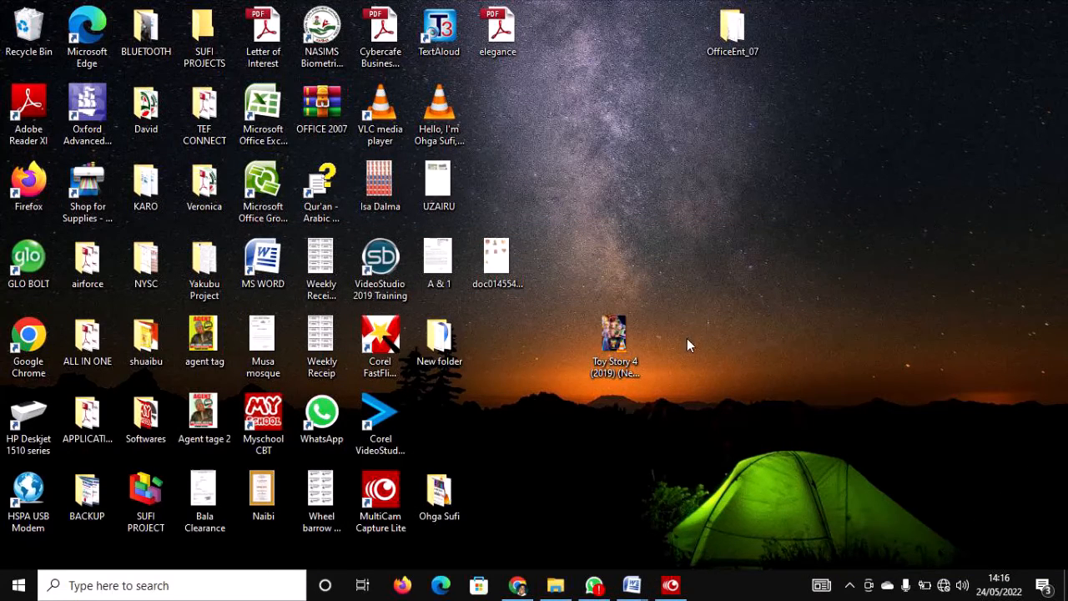
double_click(265, 260)
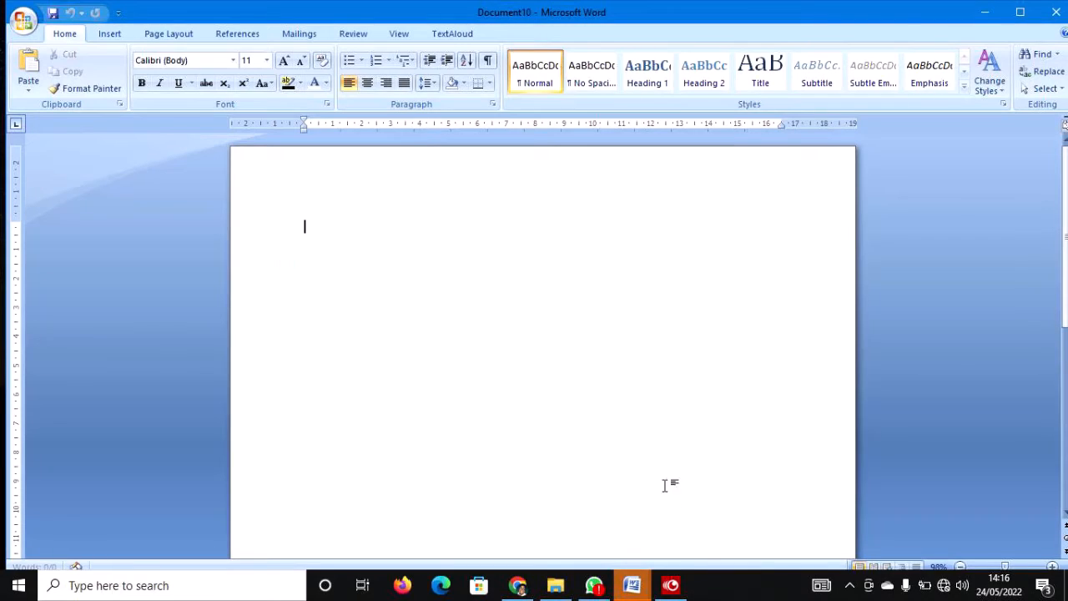
mouse_move(634, 584)
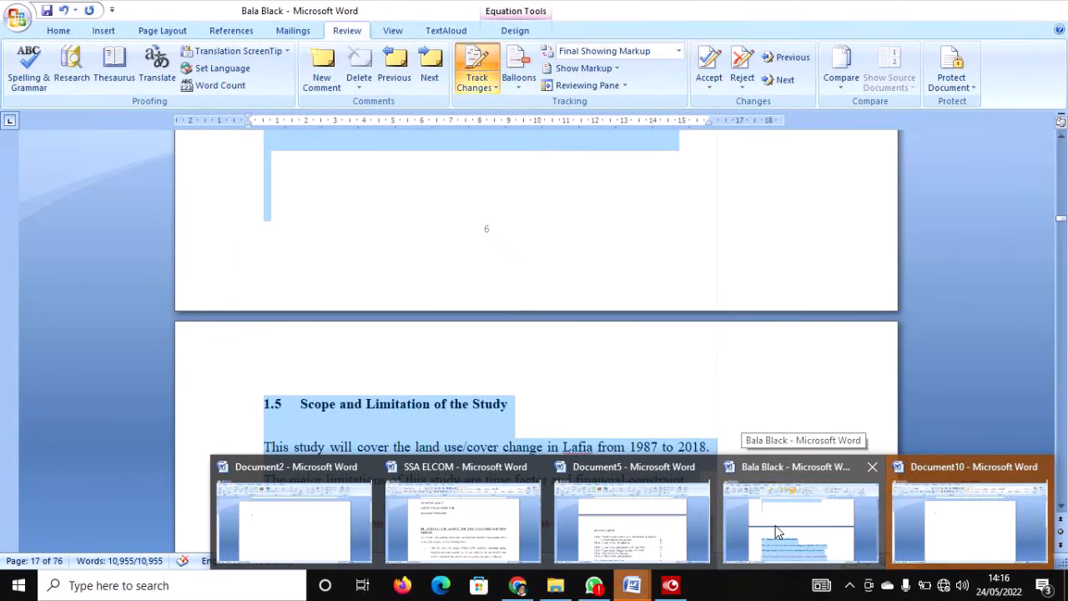
left_click(775, 527)
left_click(641, 481)
scroll(667, 476, "up", 1)
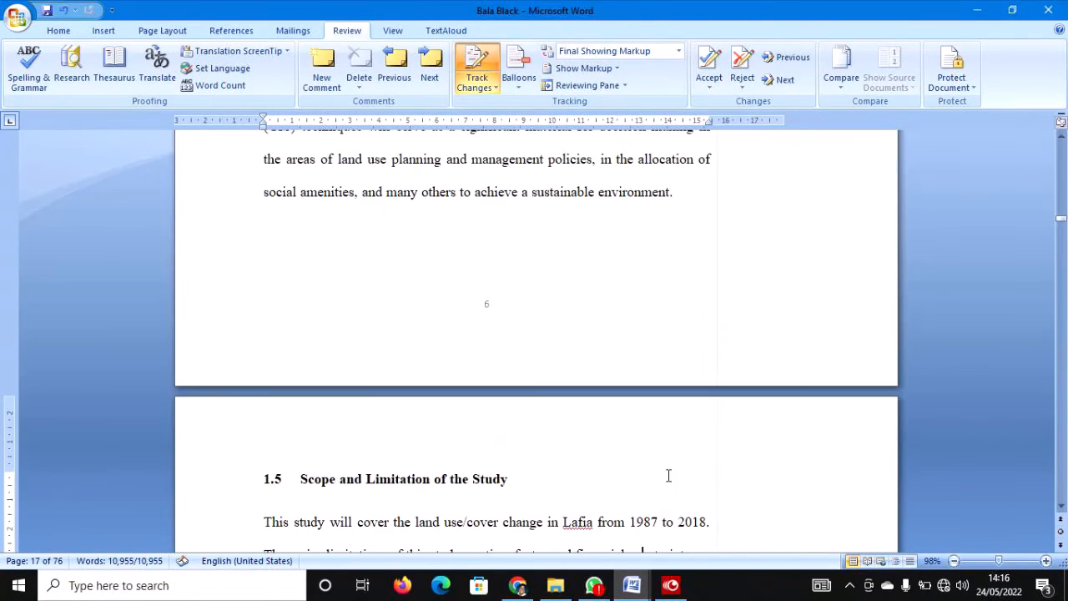
Go to the title page and show the Reviewing Pane summary of 31 revisions and 7 comments.
left_click_drag(1059, 220, 1060, 138)
left_click(563, 302)
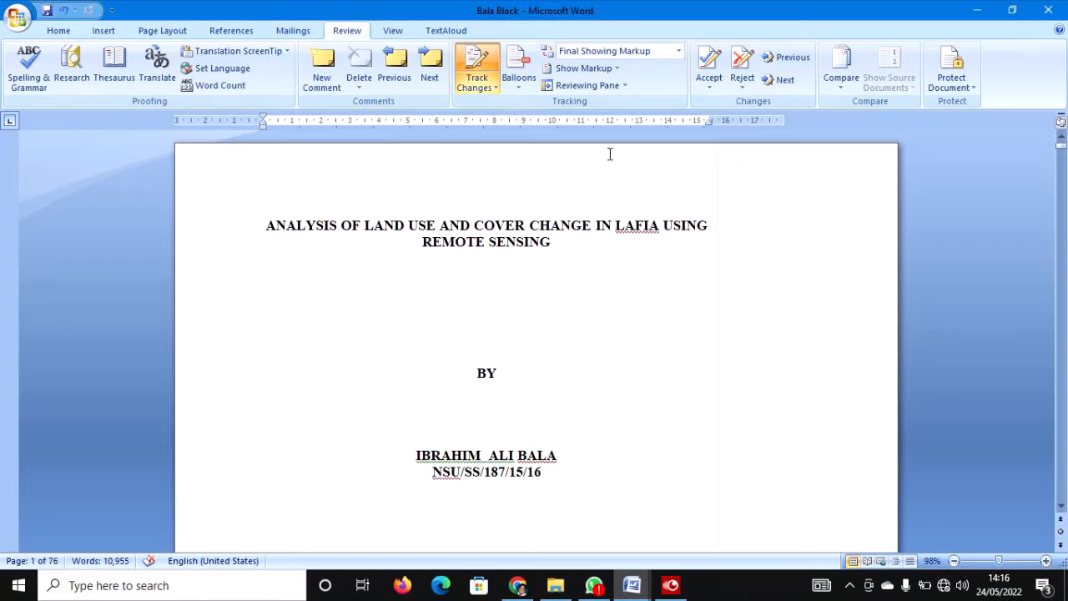
left_click(595, 87)
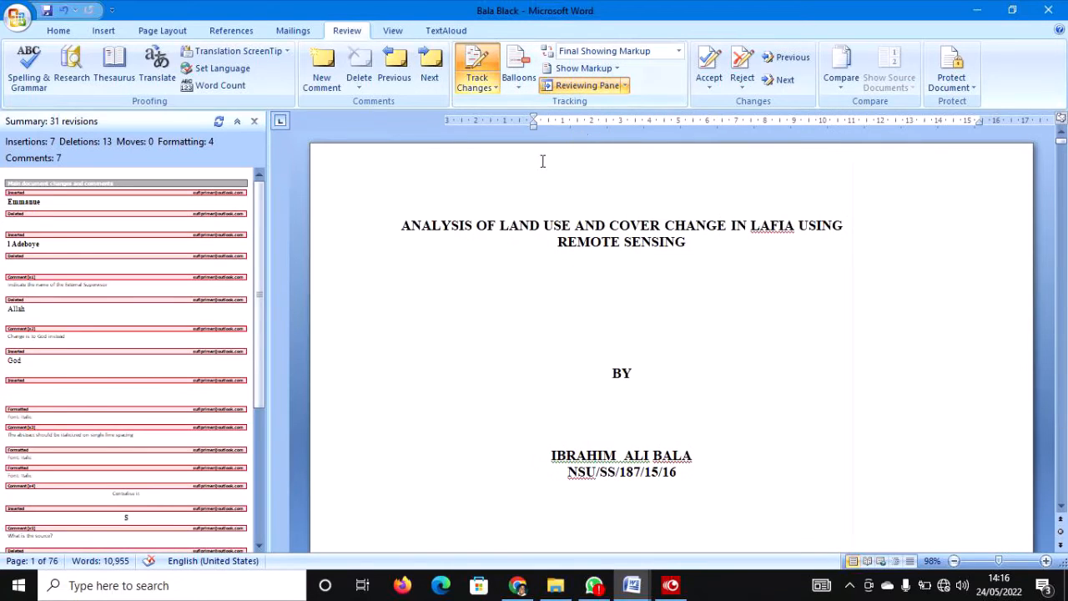
left_click(201, 213)
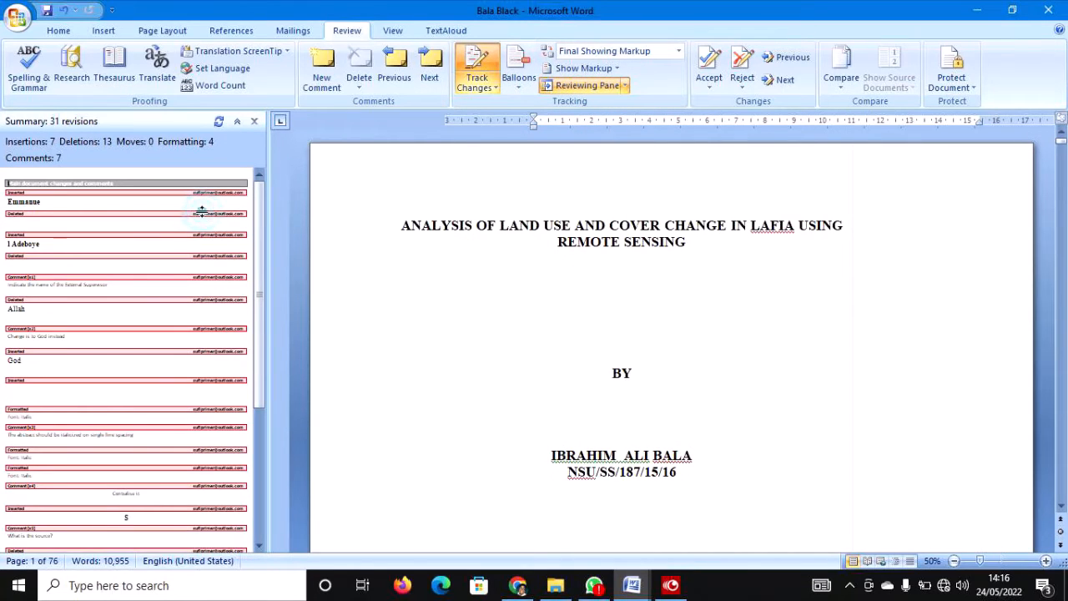
left_click(199, 193)
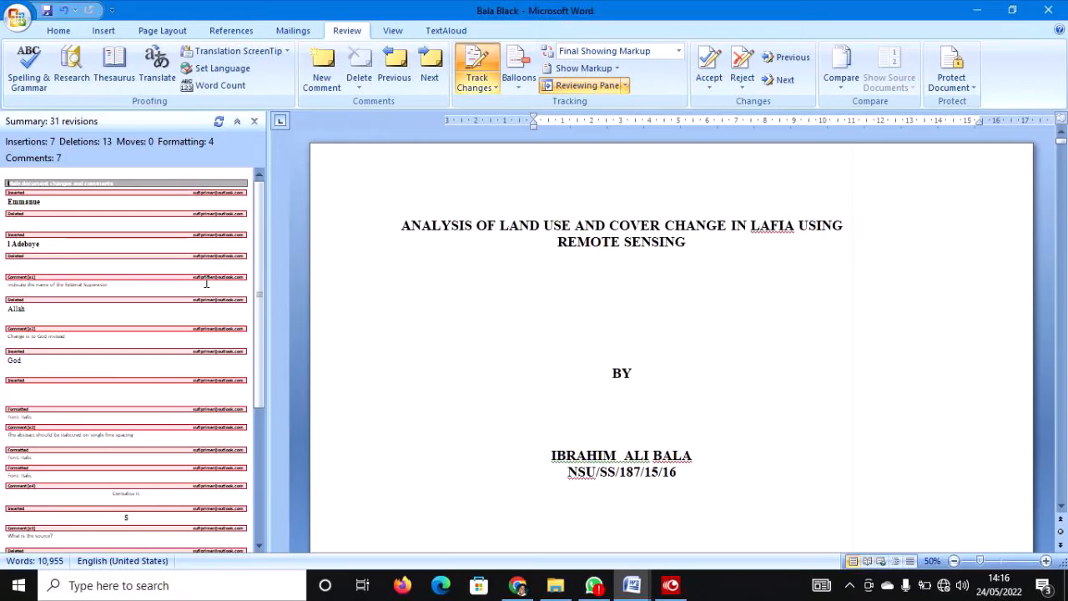
scroll(629, 358, "down", 9)
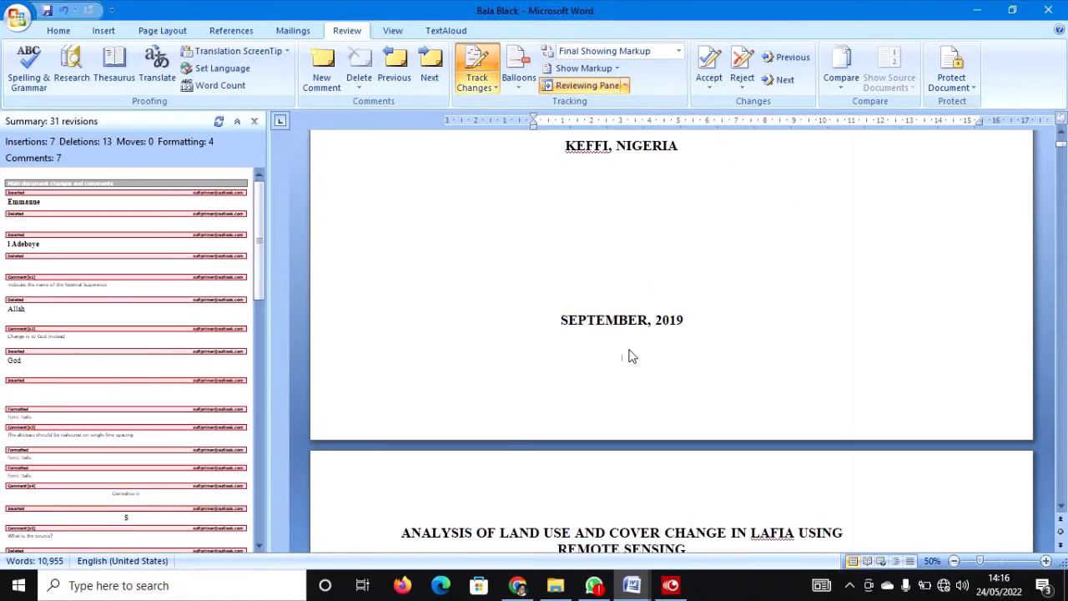
Jump to the first tracked insertion, the External Supervisor's name line.
scroll(632, 357, "down", 3)
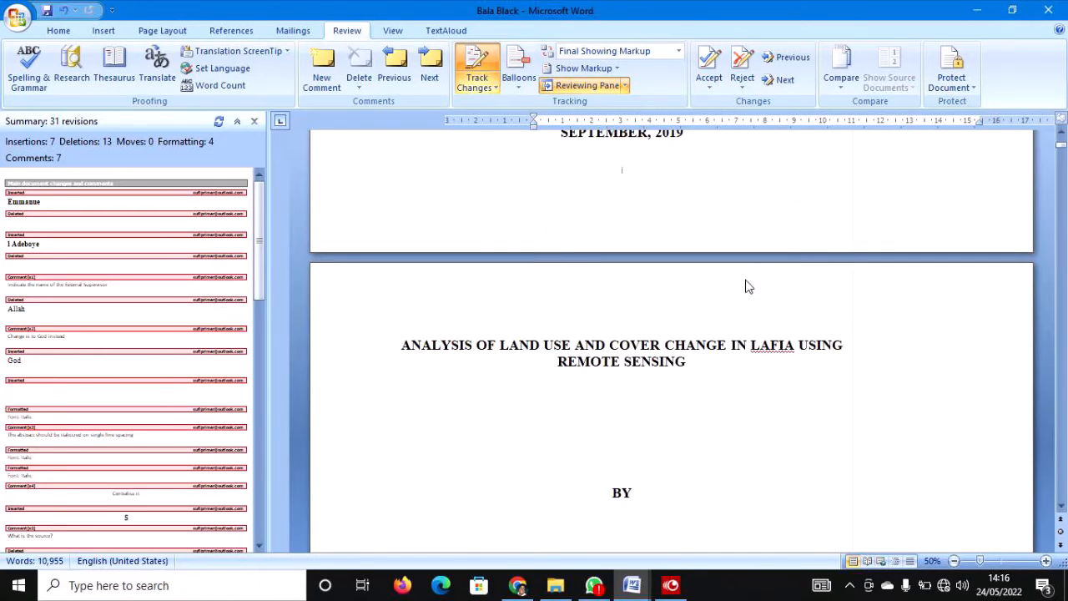
scroll(750, 259, "up", 2)
left_click(778, 80)
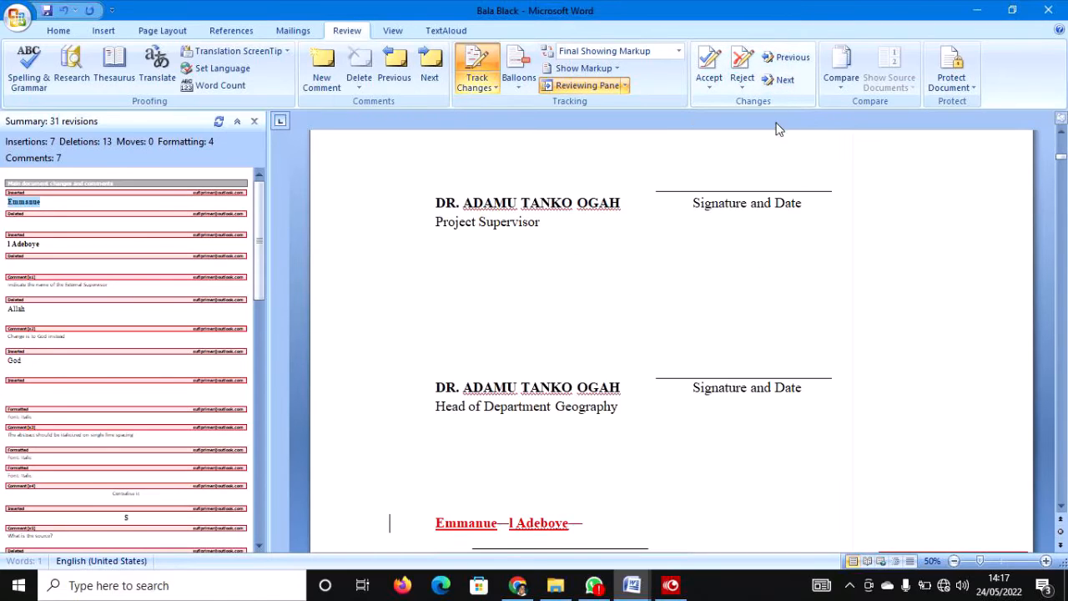
scroll(612, 386, "down", 1)
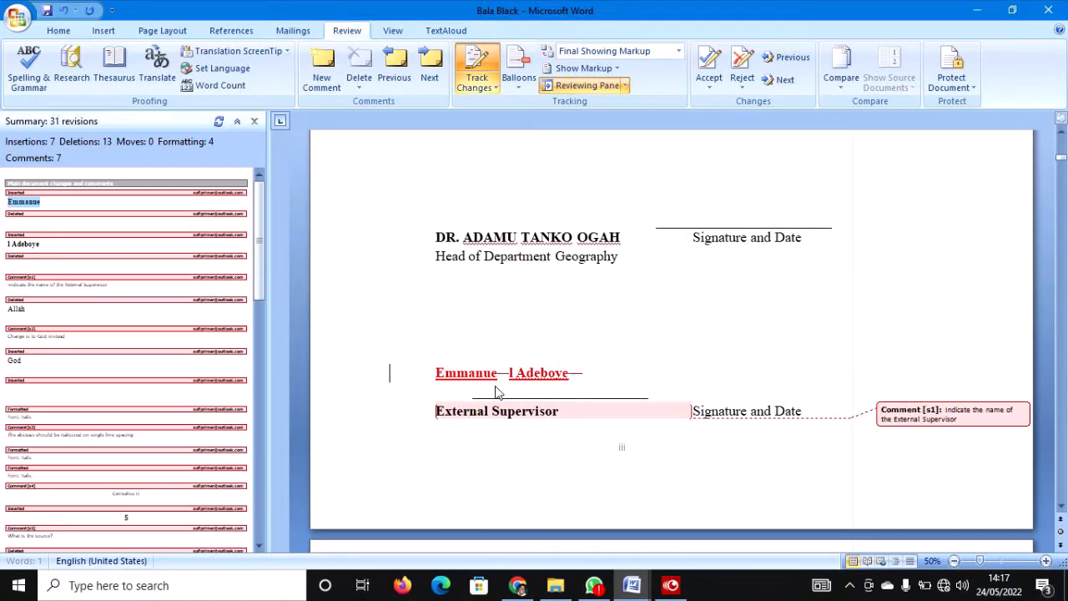
left_click(467, 374)
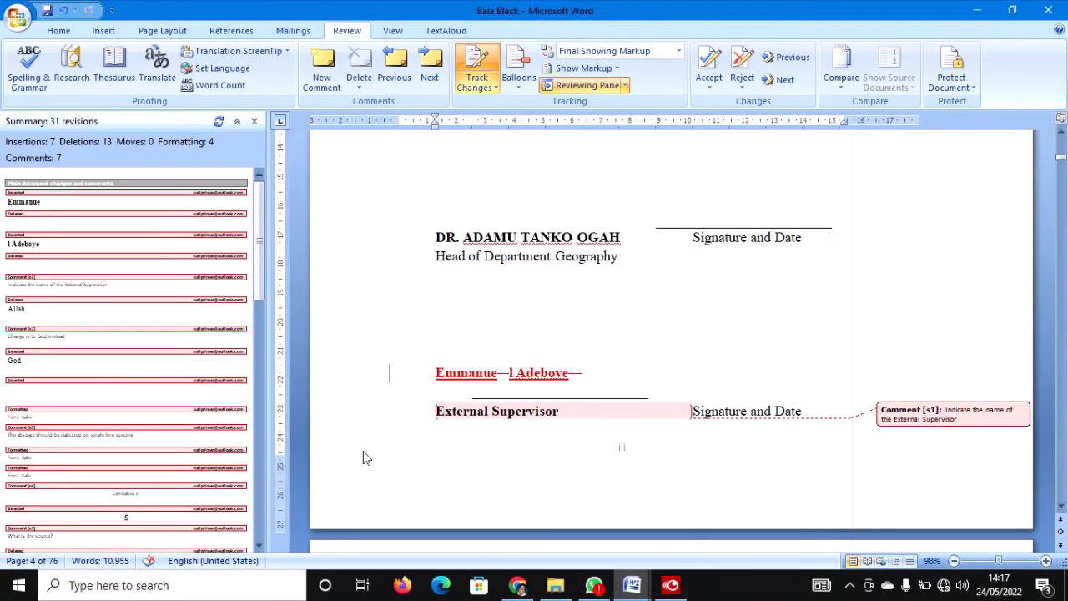
Accept the inserted supervisor name text, then undo accepting the trailing dash deletion.
left_click(353, 372)
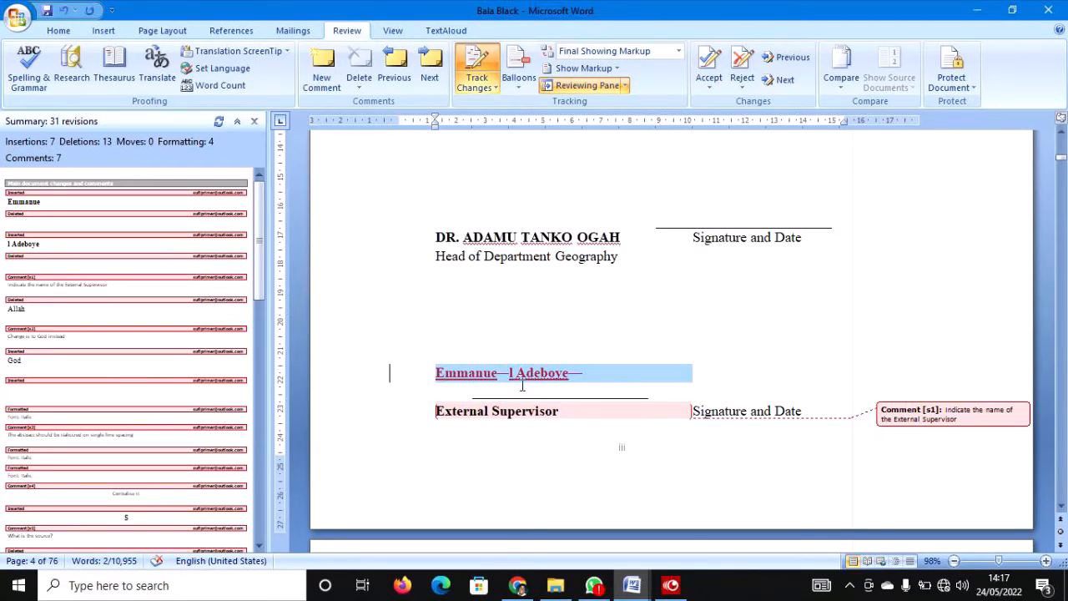
left_click_drag(523, 377, 457, 370)
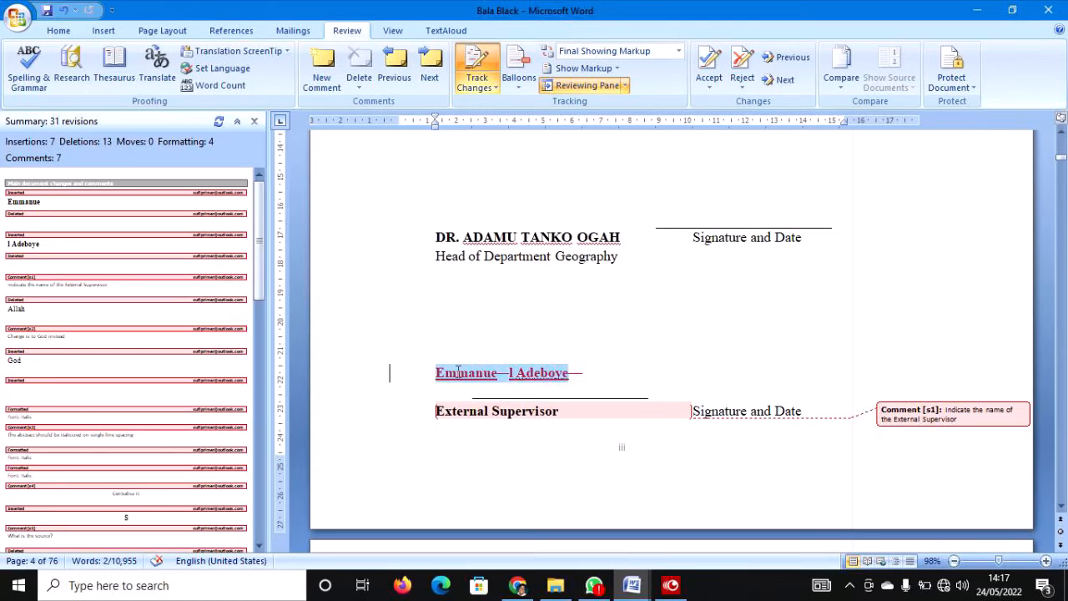
left_click(707, 71)
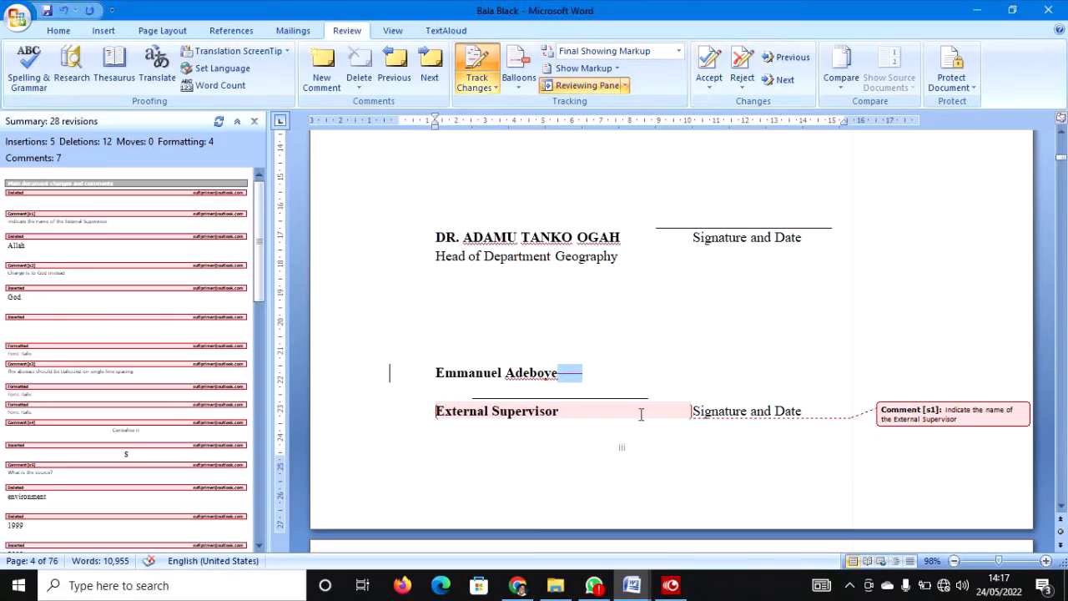
left_click(709, 67)
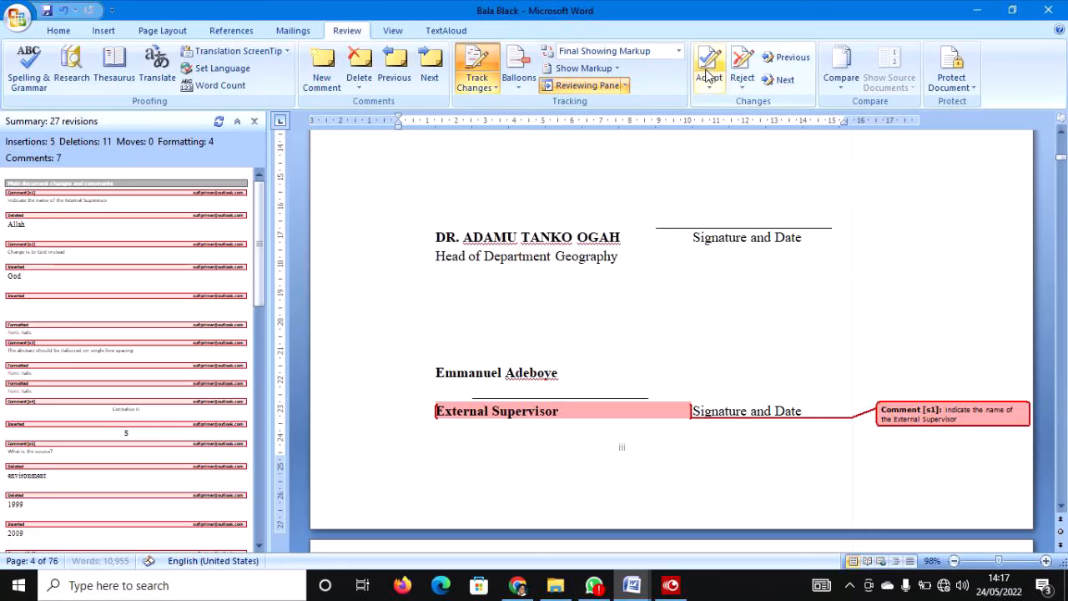
left_click(593, 371)
key("ctrl+z")
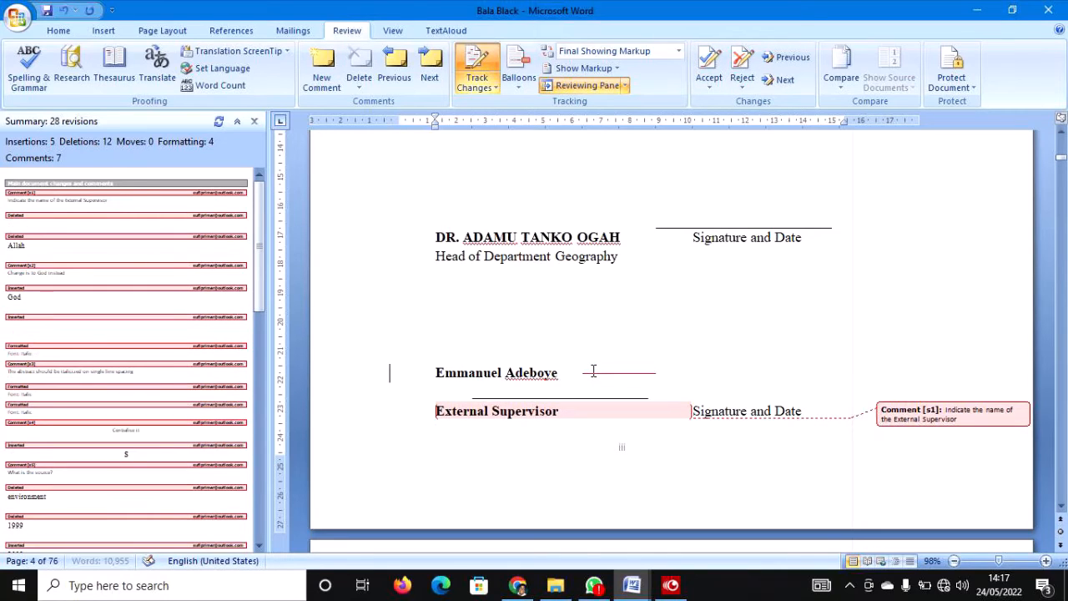
left_click_drag(392, 375, 382, 404)
Accept the selected name lines and delete the comment requesting the External Supervisor's name.
left_click(708, 71)
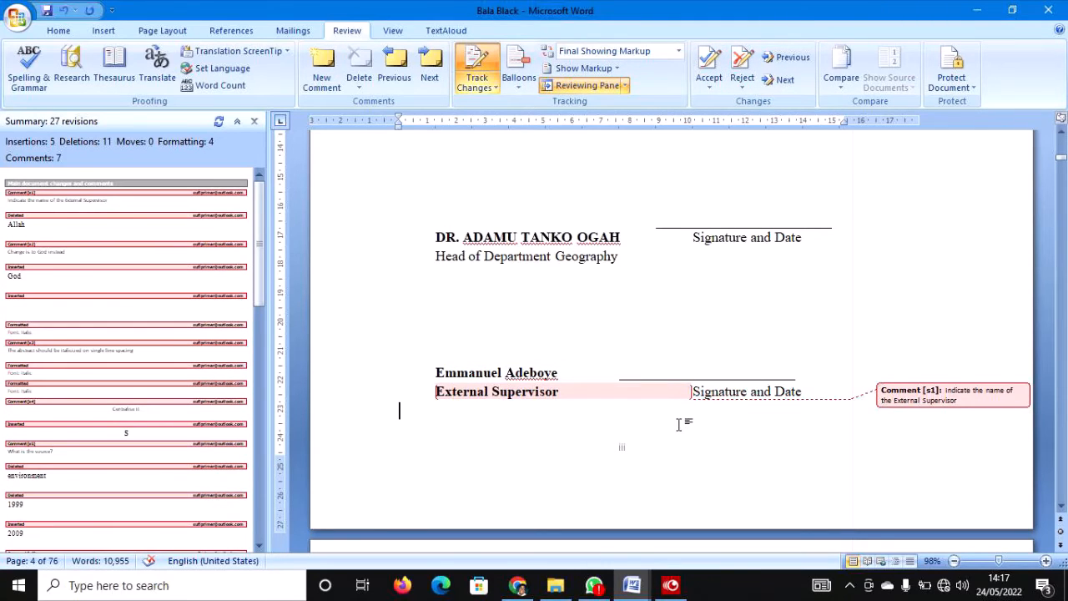
right_click(951, 404)
left_click(522, 382)
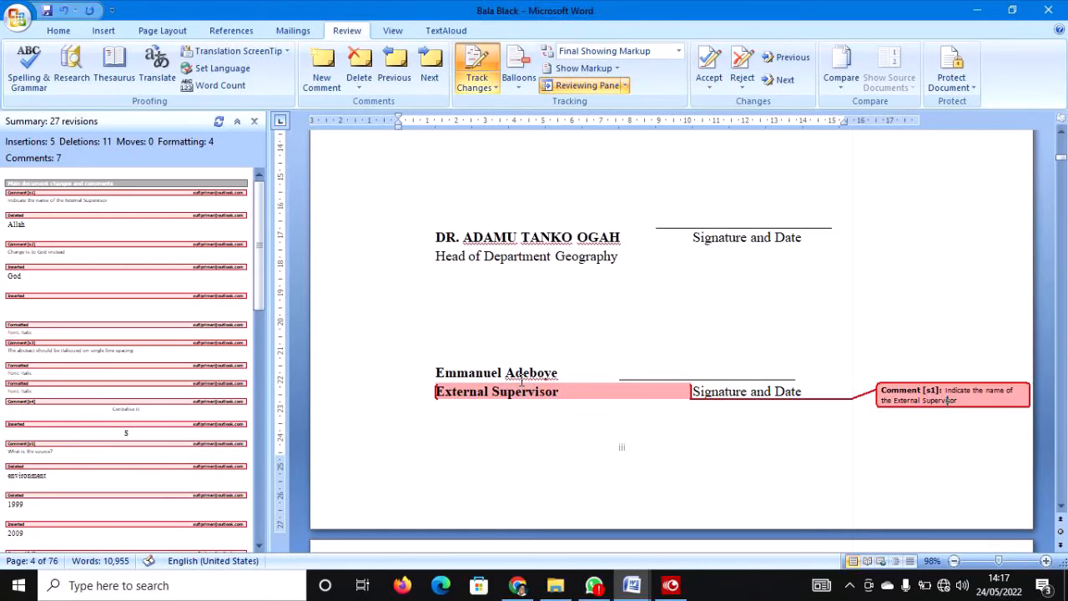
left_click(530, 372)
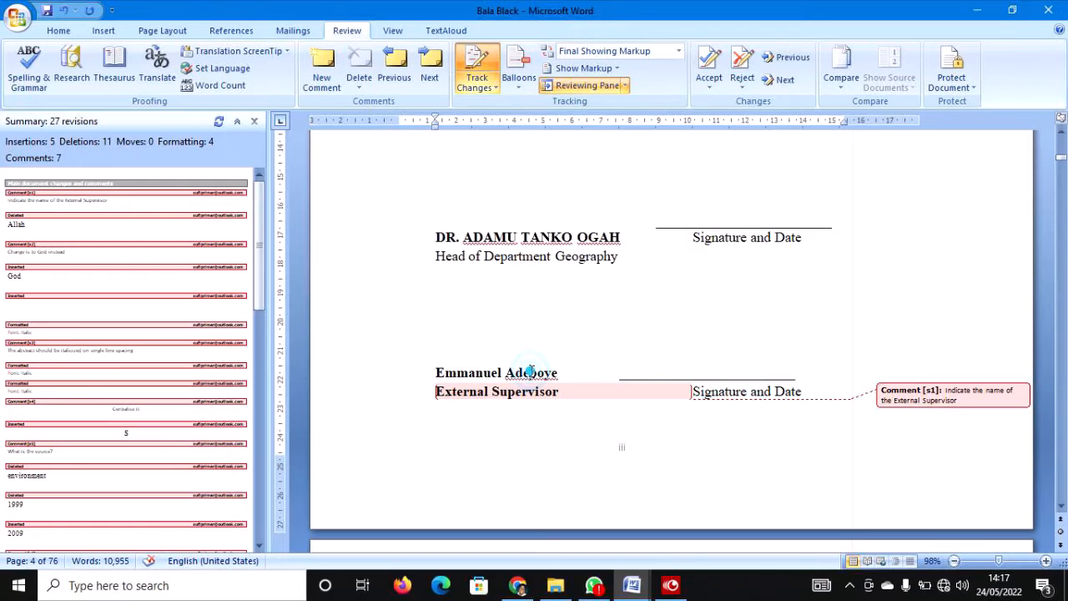
right_click(986, 406)
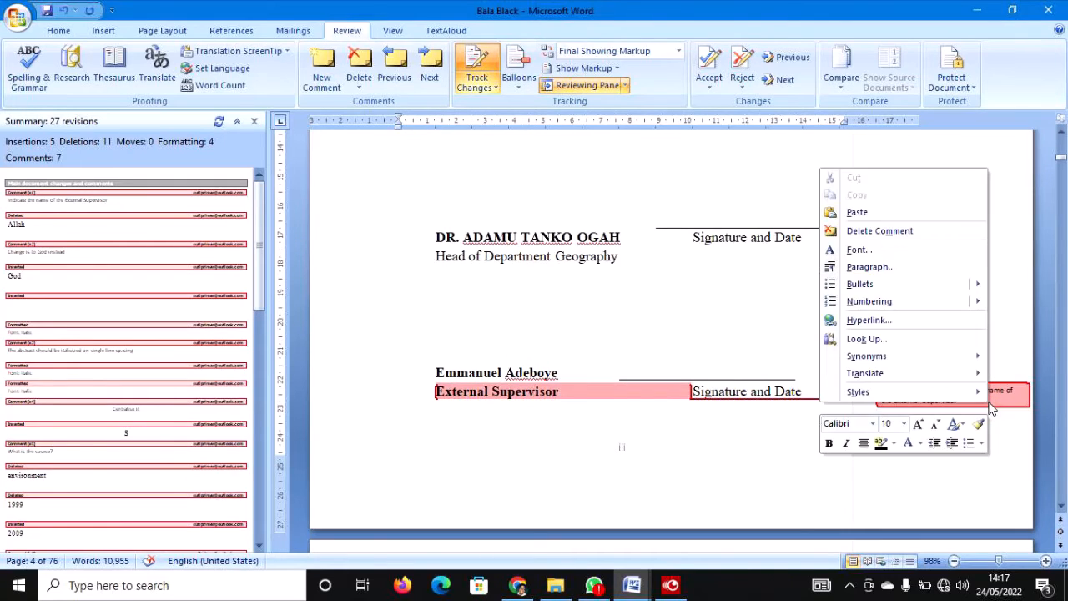
left_click(914, 233)
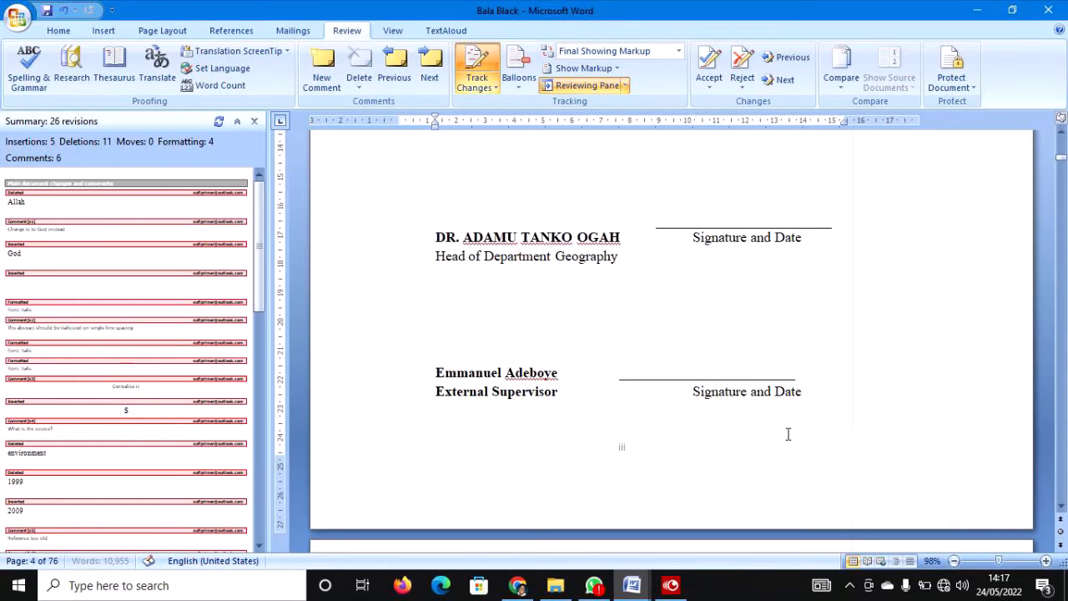
Change the word 'is' to 'it' in the Dedication comment.
scroll(792, 433, "down", 8)
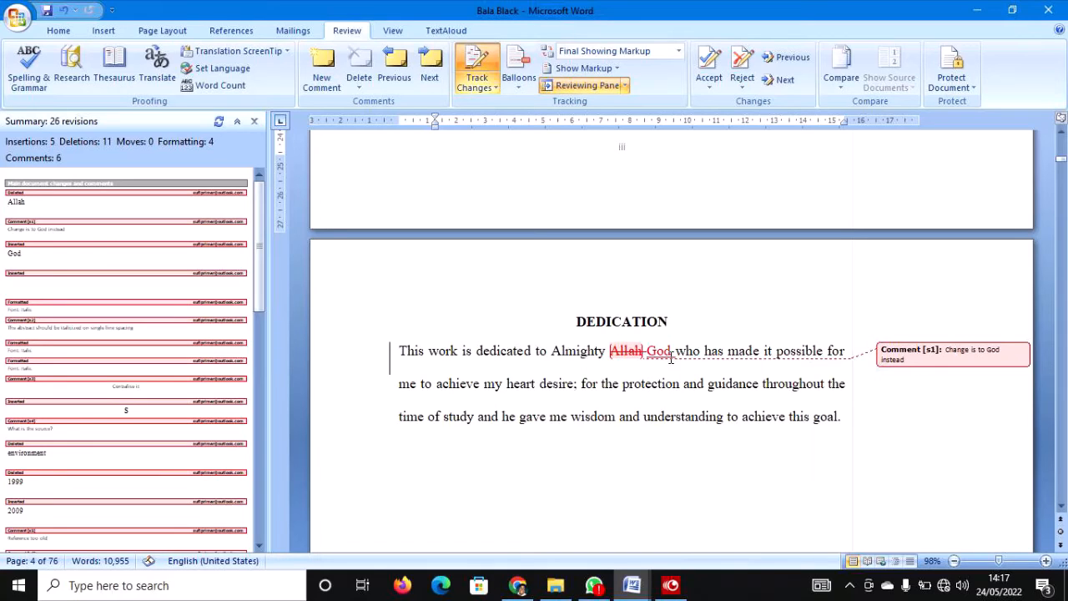
mouse_move(671, 357)
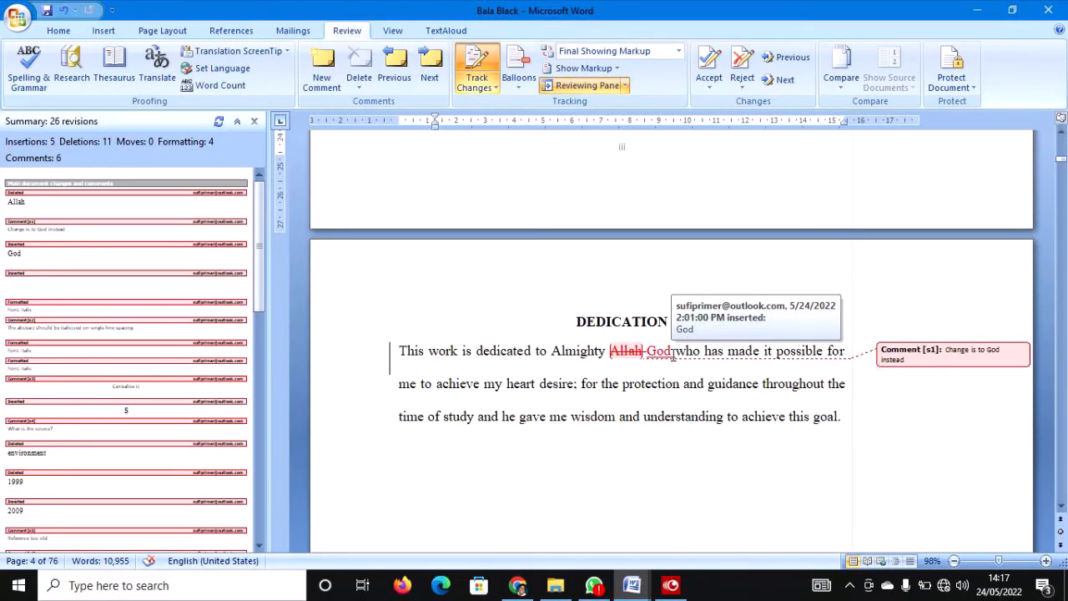
double_click(976, 349)
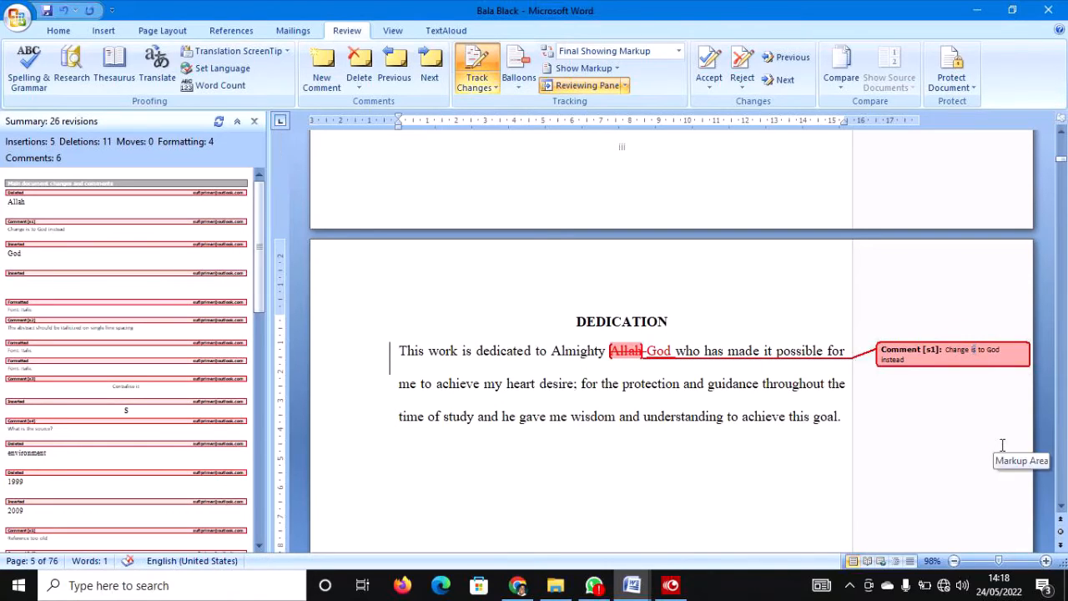
type("it")
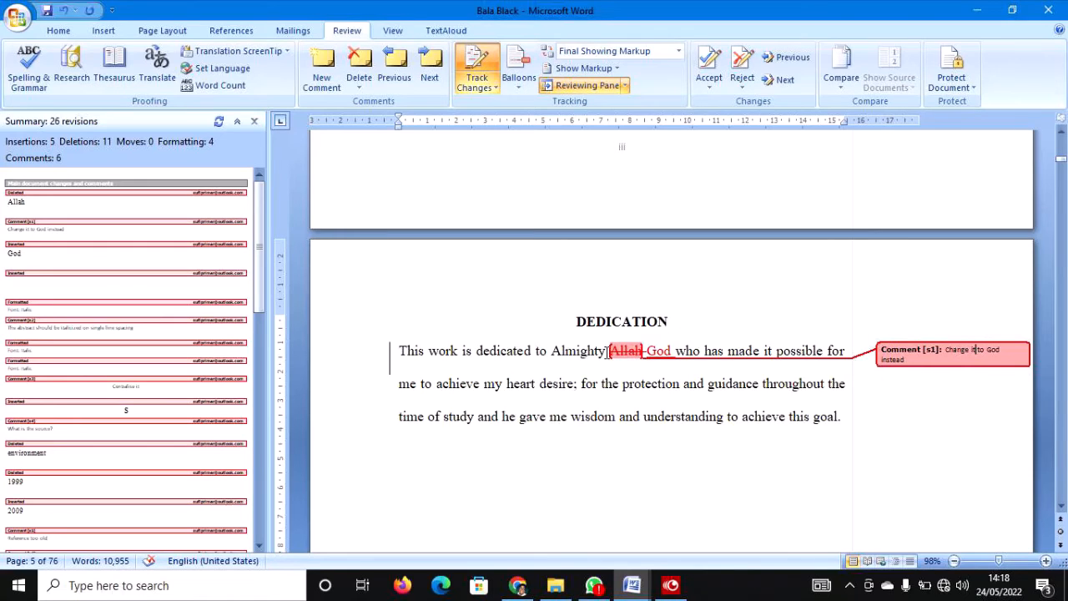
Accept the Dedication's Allah-to-God replacement so it reads 'Almighty God'.
left_click_drag(607, 351, 668, 344)
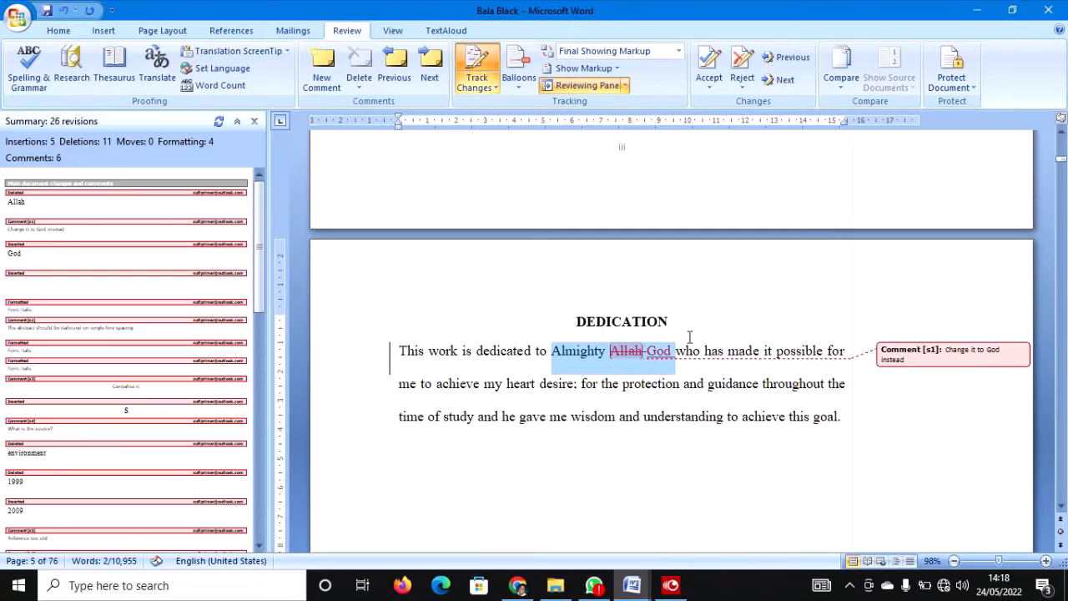
left_click(709, 59)
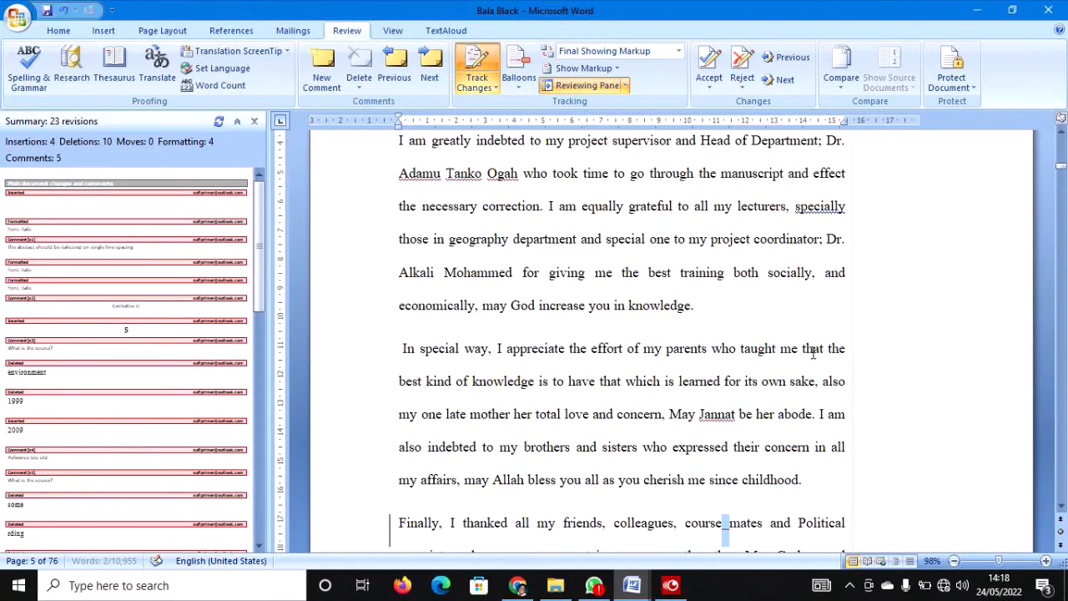
scroll(813, 334, "up", 3)
scroll(814, 289, "up", 15)
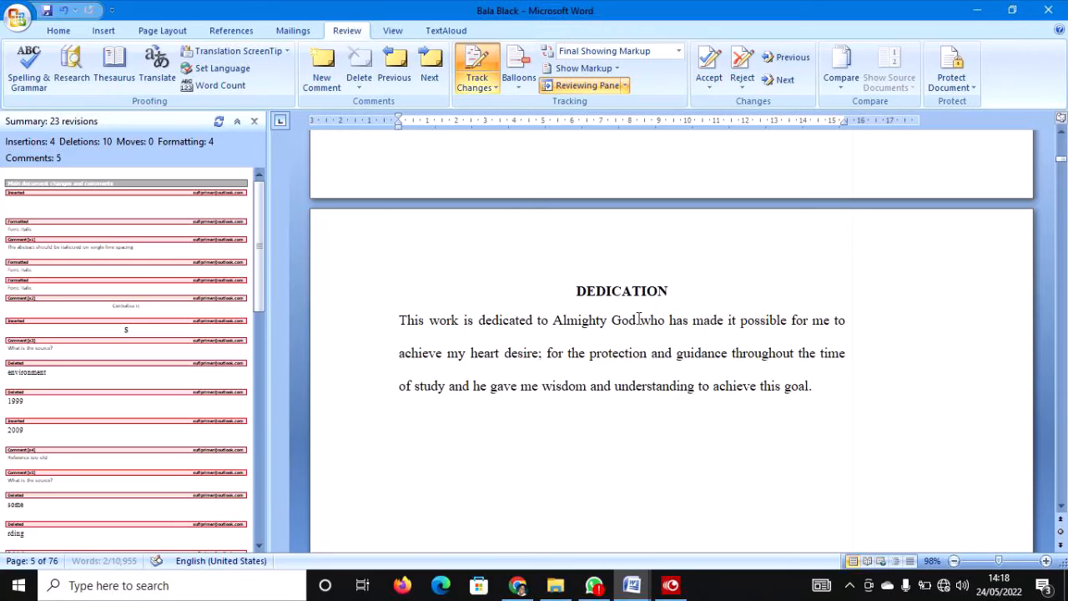
left_click(637, 321)
key("ctrl+z")
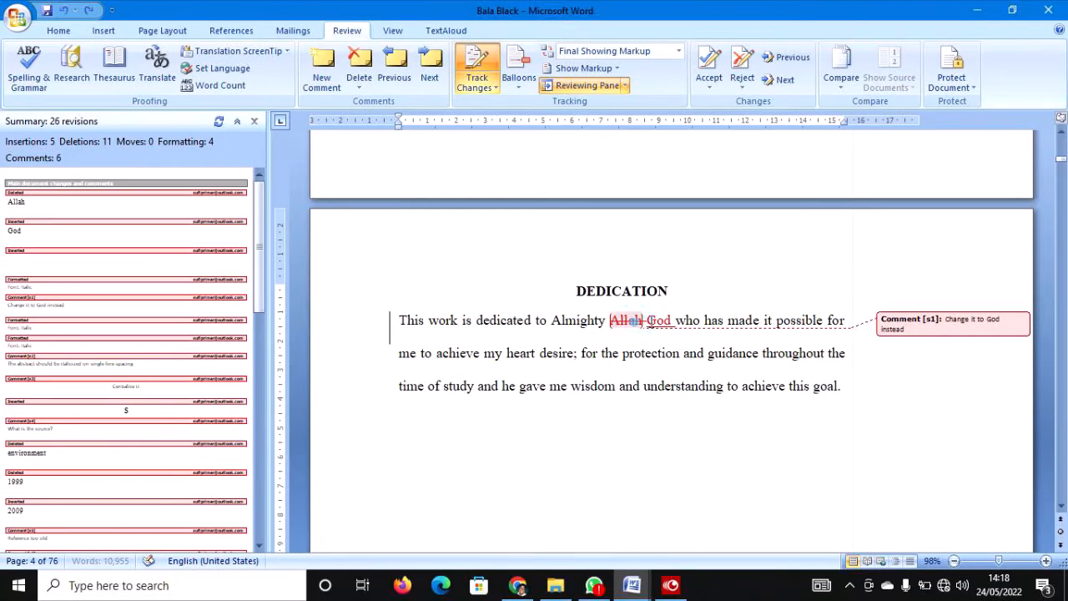
left_click_drag(670, 321, 610, 320)
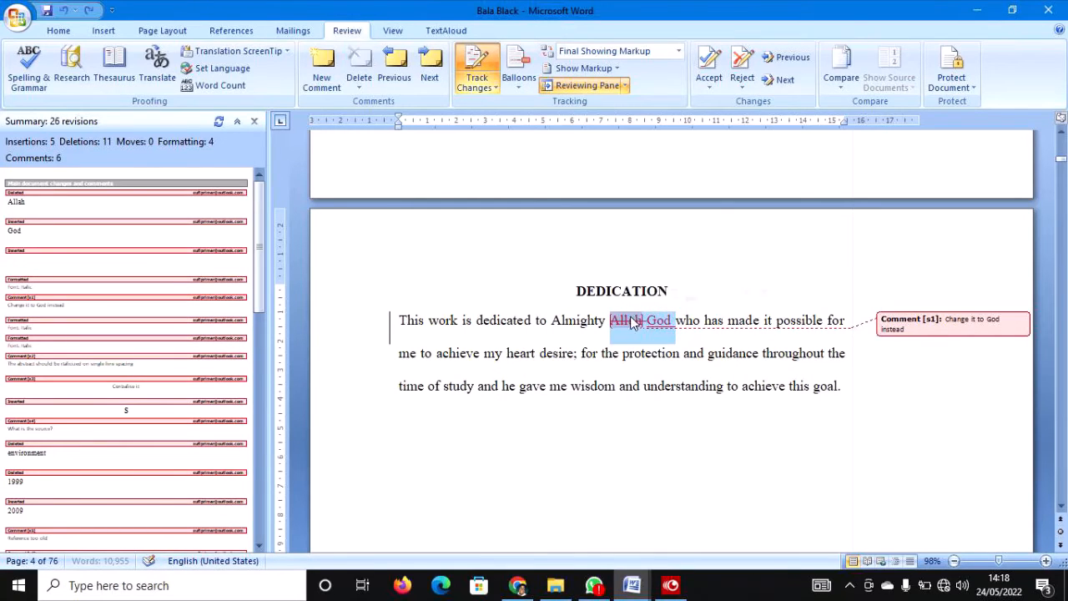
left_click(708, 75)
scroll(732, 238, "up", 10)
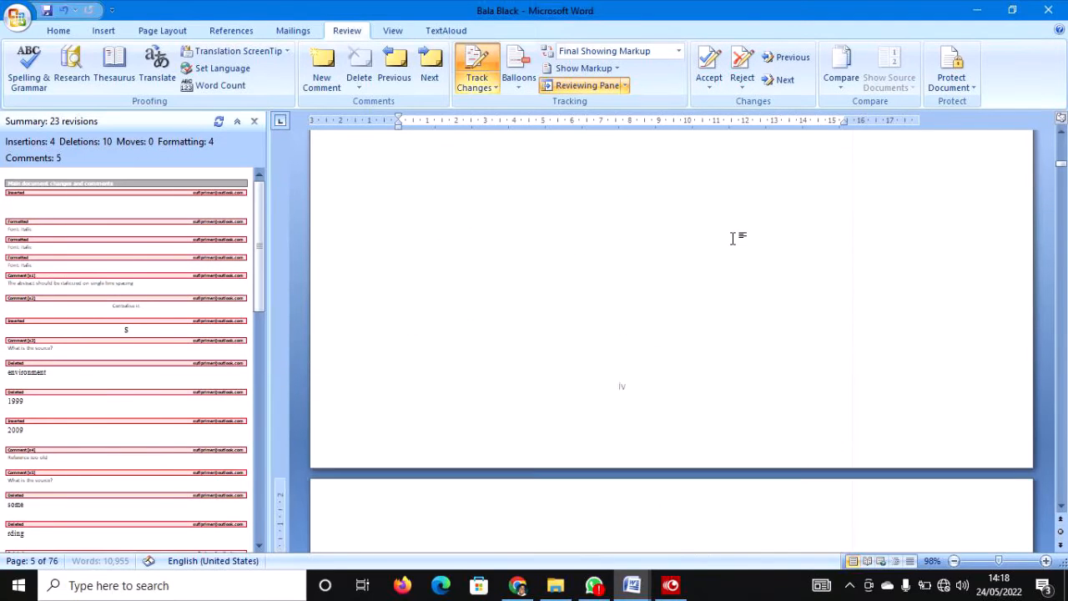
scroll(732, 237, "up", 6)
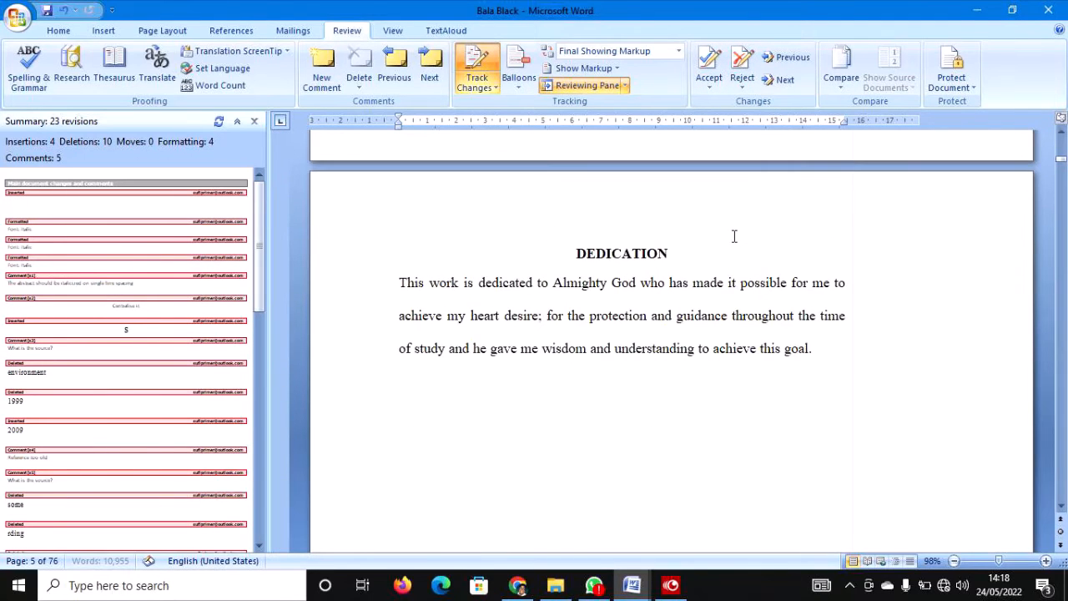
scroll(734, 237, "up", 2)
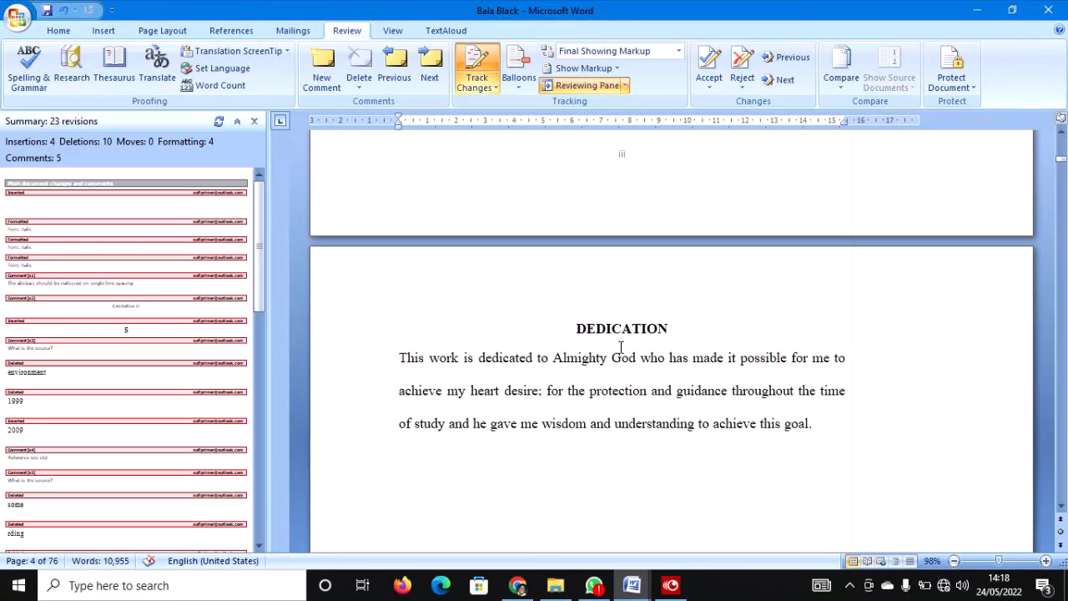
scroll(625, 328, "down", 20)
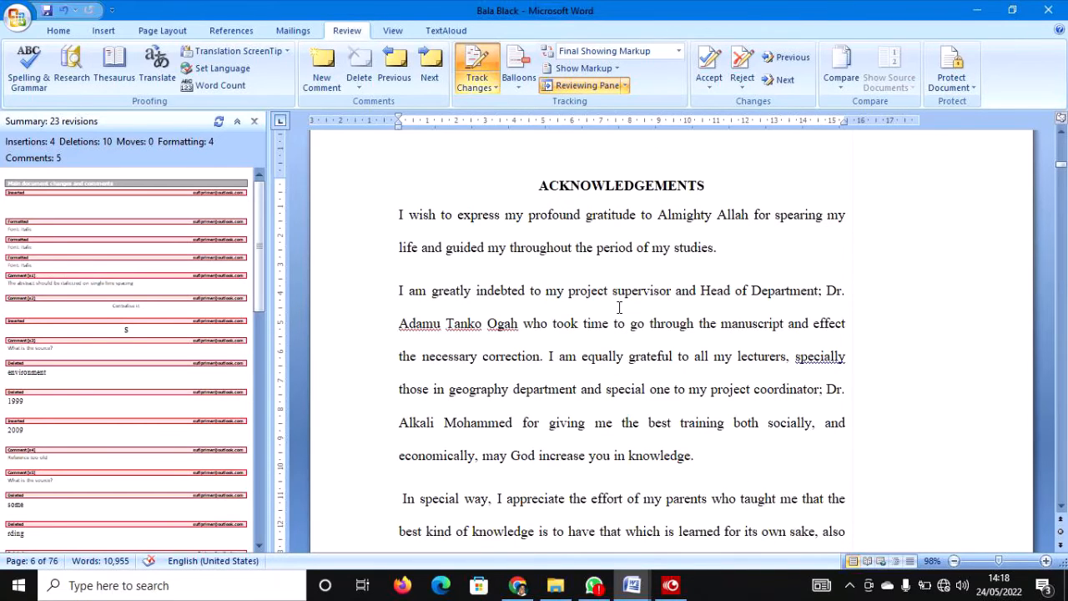
scroll(618, 307, "down", 10)
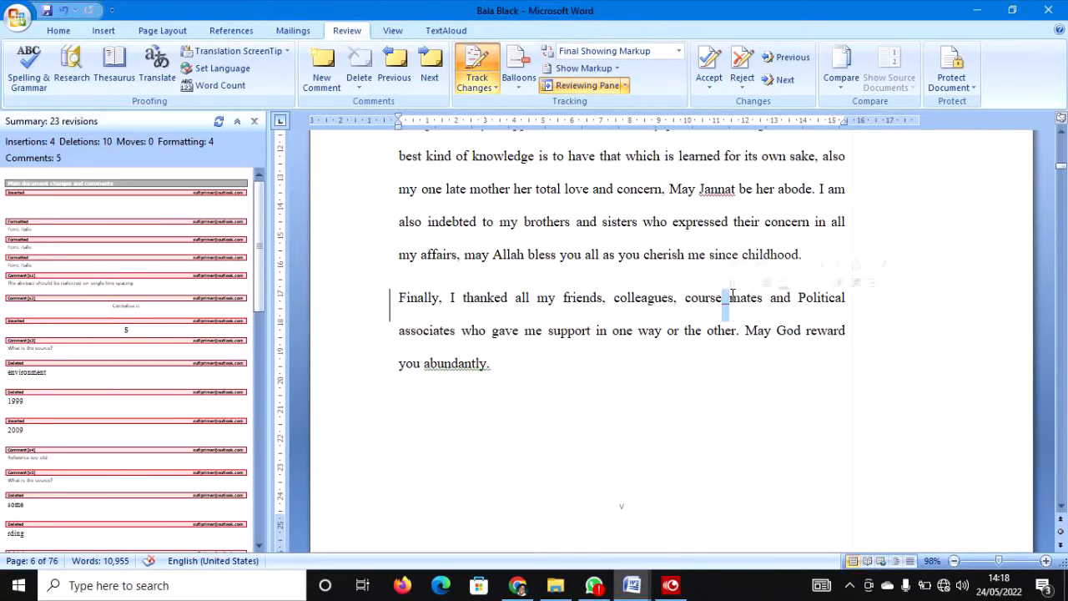
left_click(734, 62)
scroll(753, 158, "up", 4)
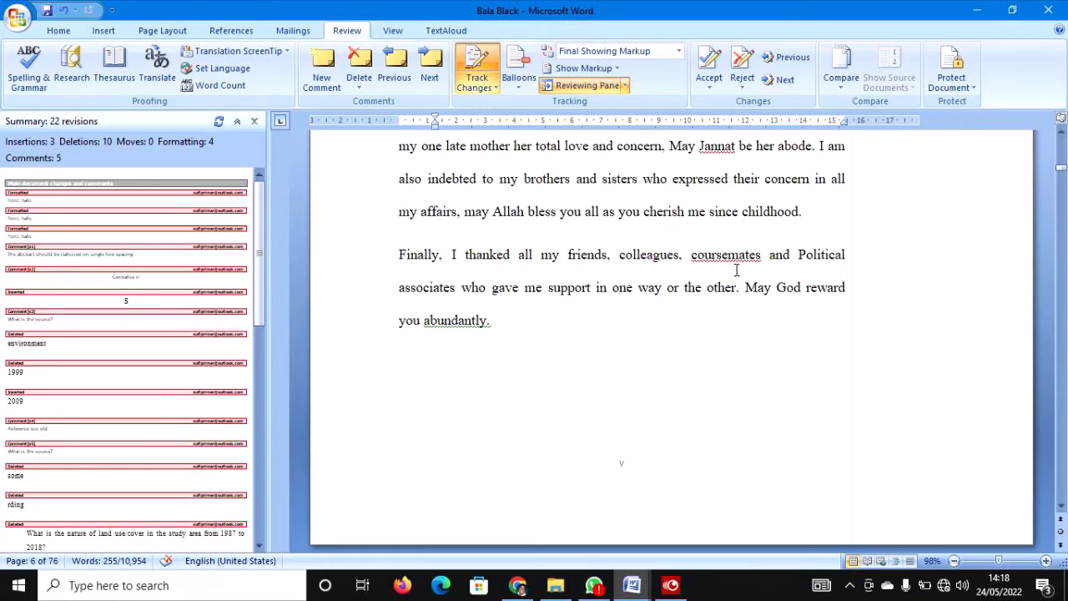
key("ctrl+z")
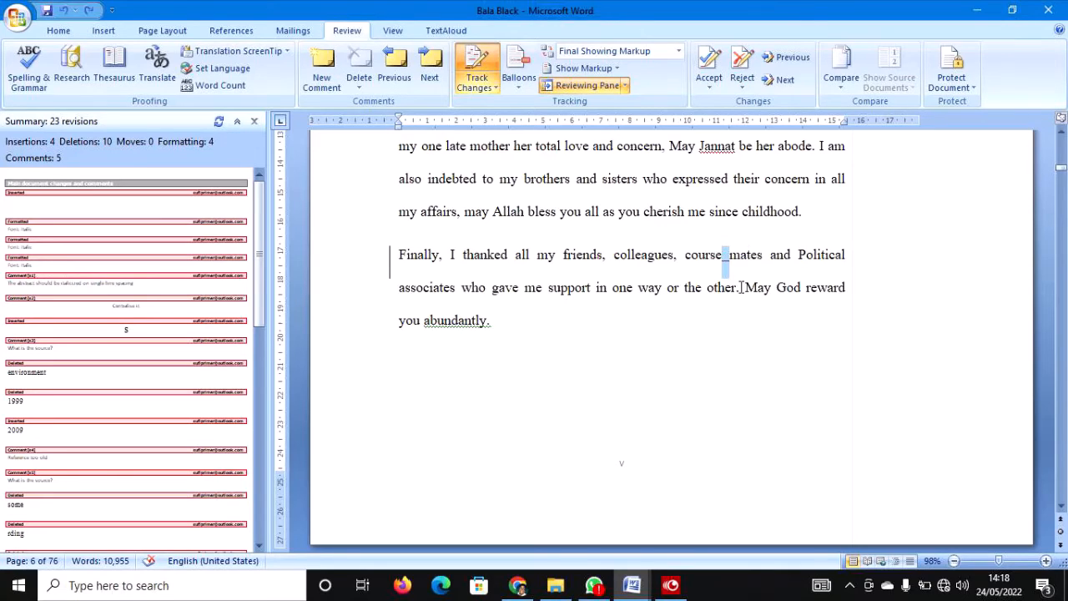
Accept the inserted space in 'coursemates' and the abstract's italic formatting.
left_click(710, 74)
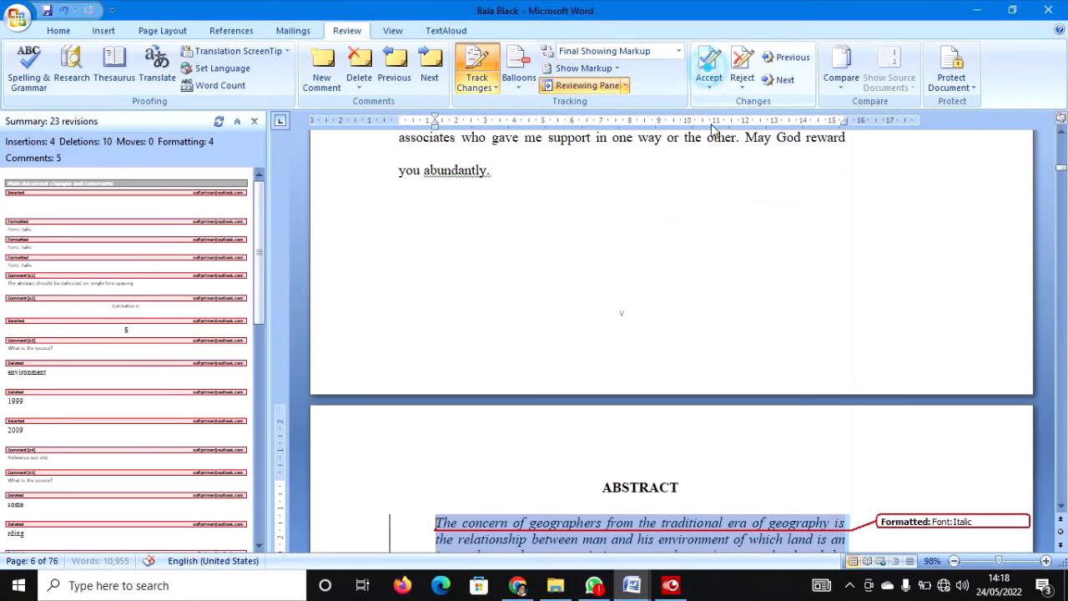
scroll(716, 233, "down", 4)
scroll(714, 242, "down", 2)
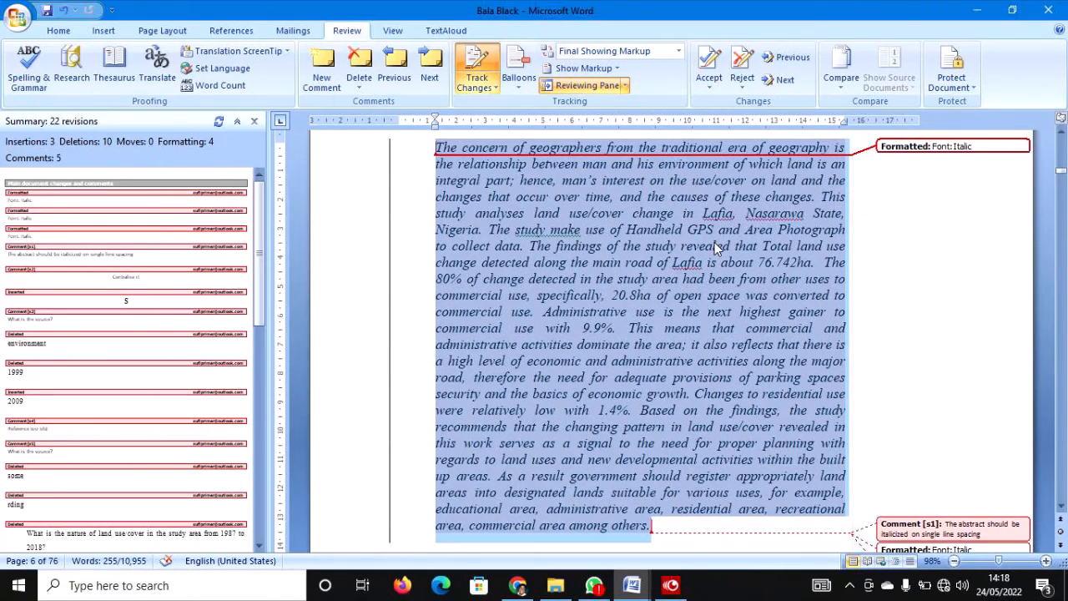
left_click(710, 73)
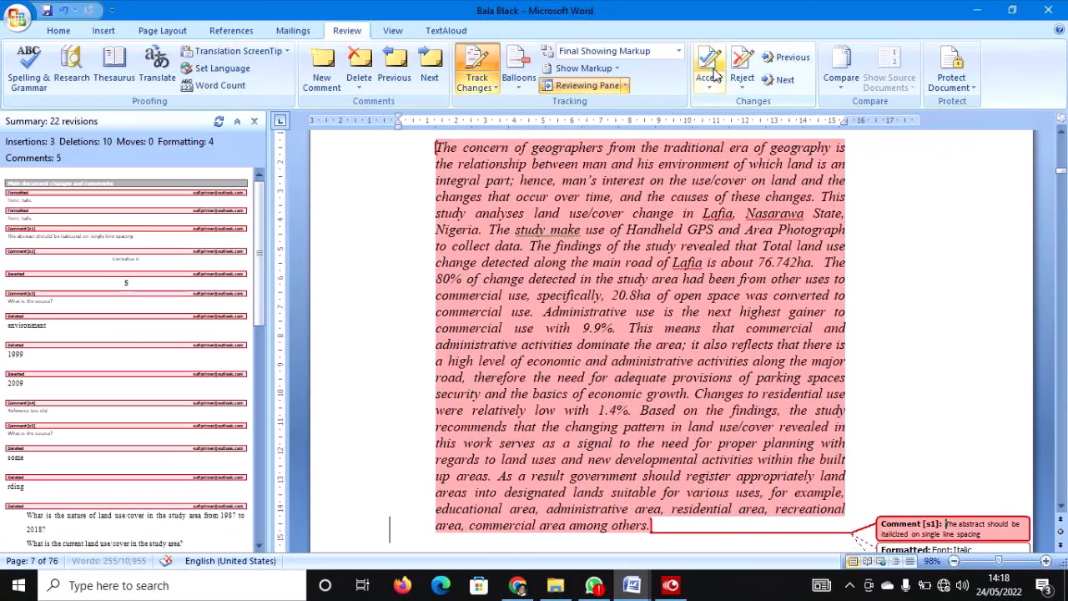
scroll(574, 342, "up", 4)
scroll(574, 342, "down", 8)
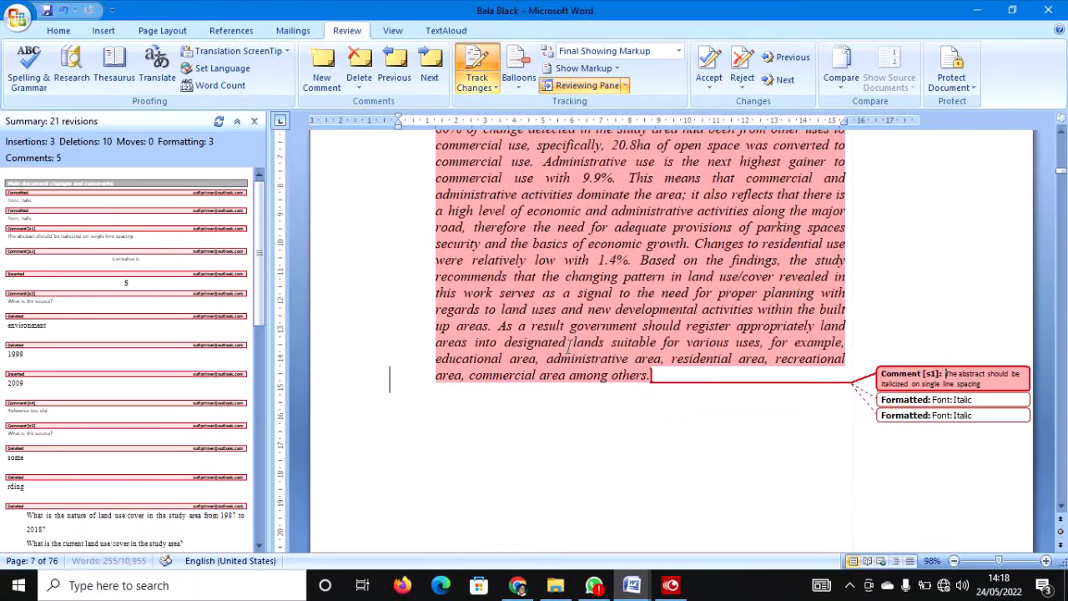
Delete the abstract comment about italics and single spacing.
left_click(972, 325)
right_click(976, 374)
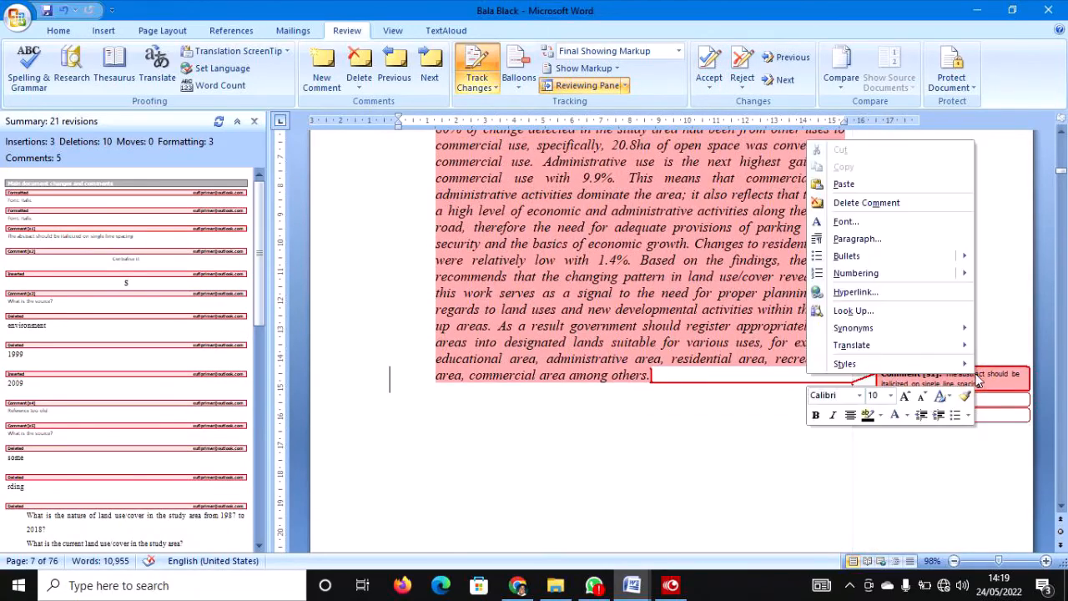
left_click(1011, 385)
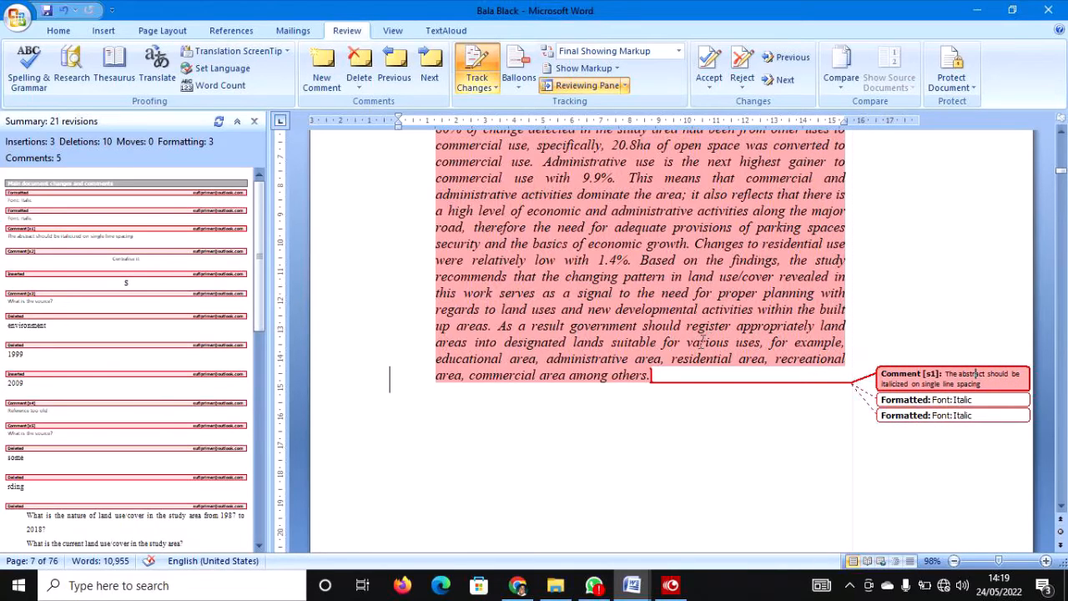
mouse_move(694, 337)
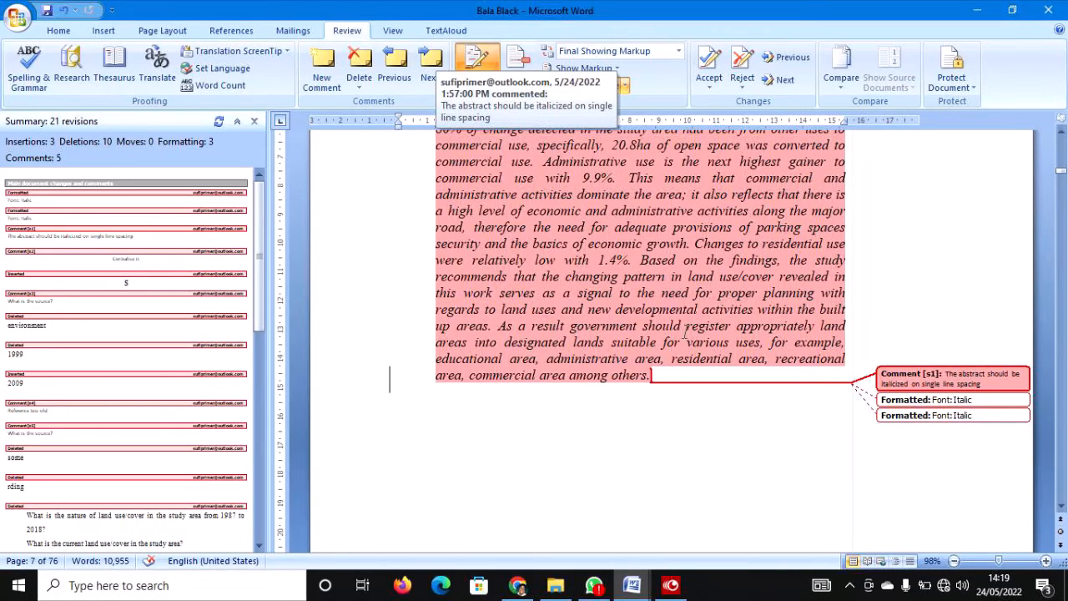
right_click(1004, 383)
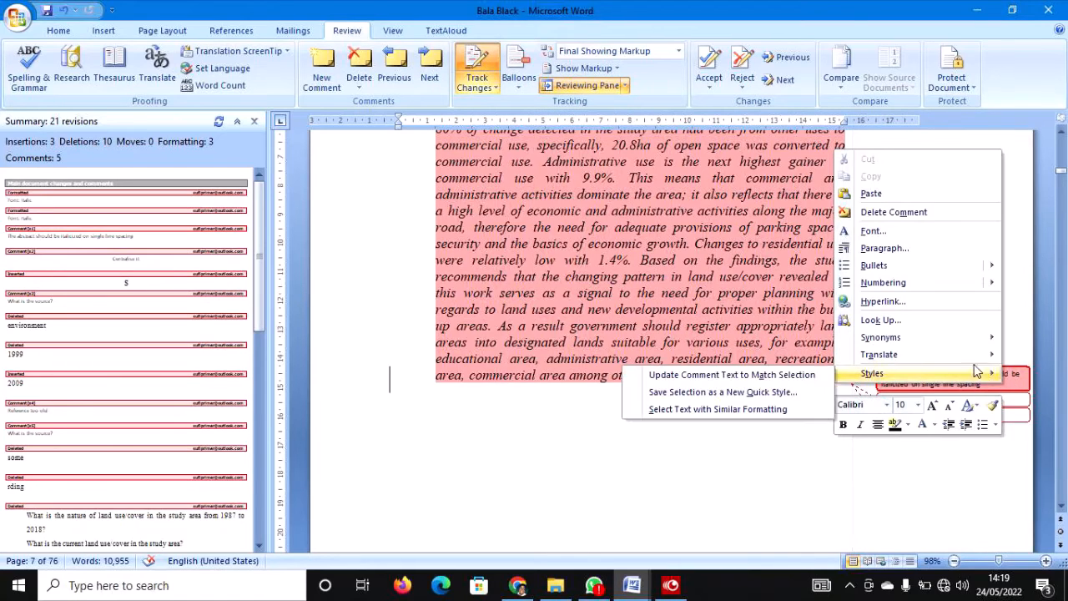
right_click(1011, 371)
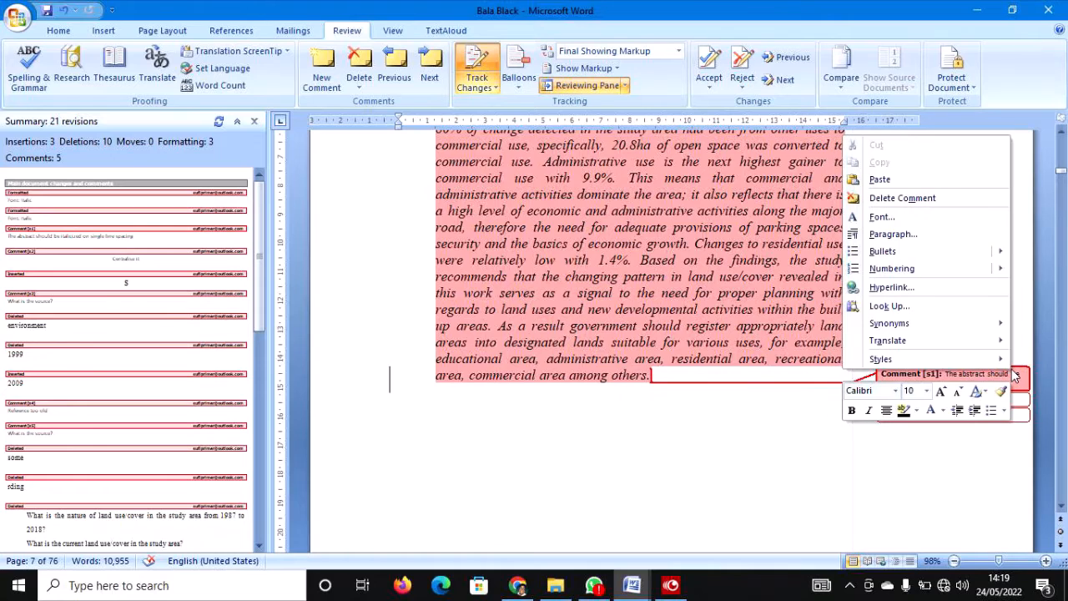
left_click(897, 198)
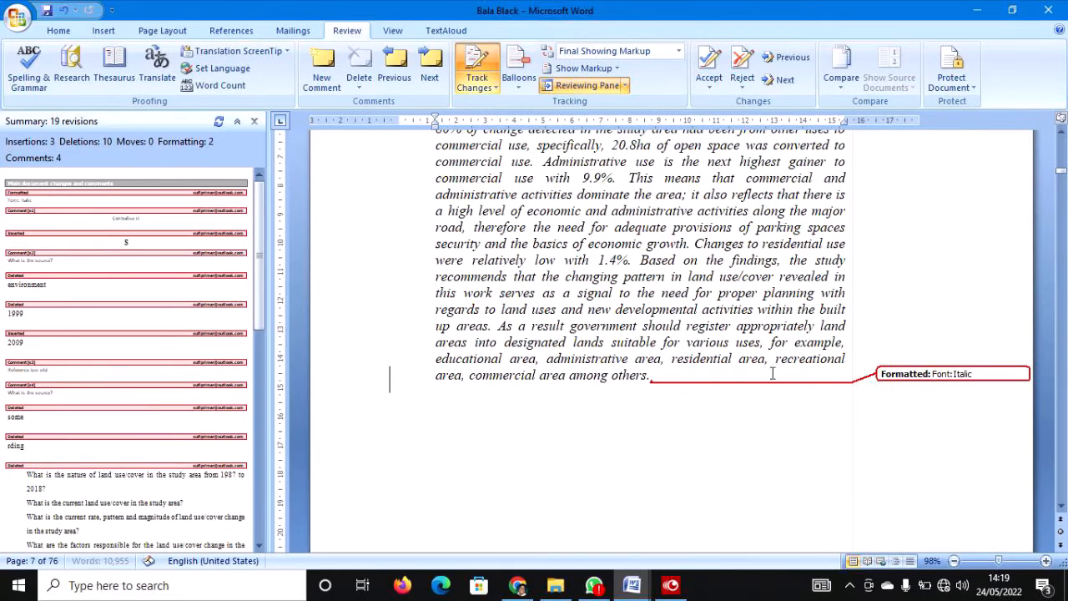
Accept the remaining italic formatting change on 'others.' at the end of the abstract.
double_click(637, 382)
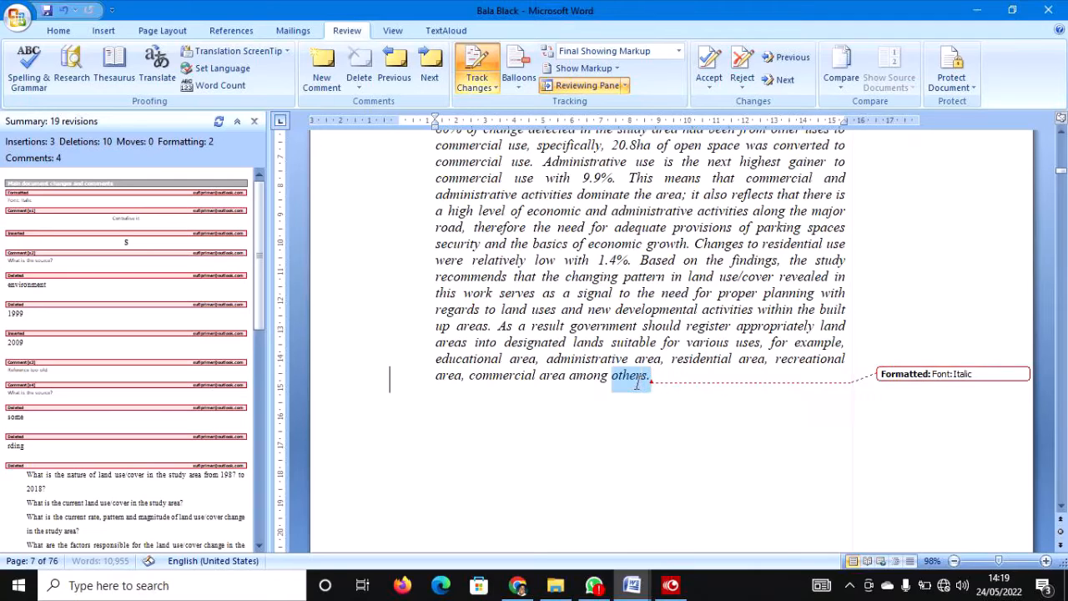
left_click_drag(689, 401, 638, 372)
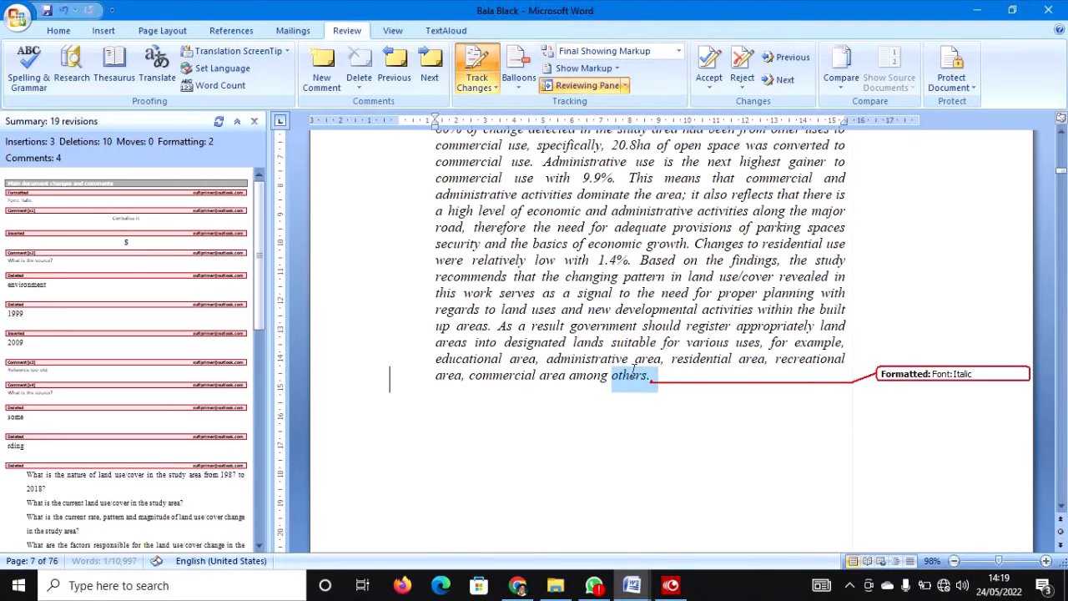
left_click(709, 60)
scroll(717, 205, "down", 15)
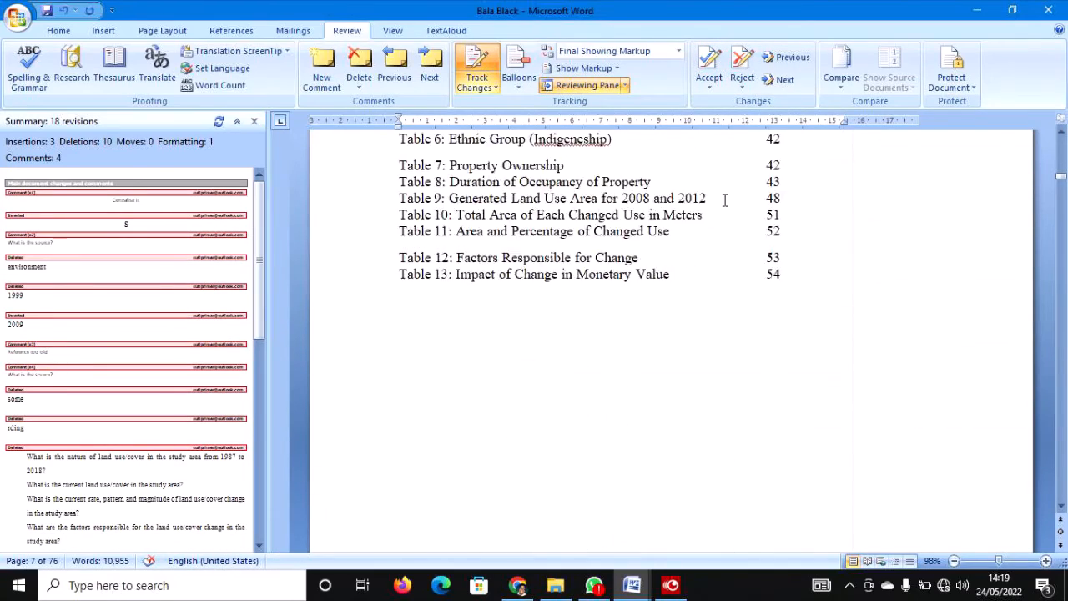
scroll(719, 184, "up", 12)
right_click(718, 182)
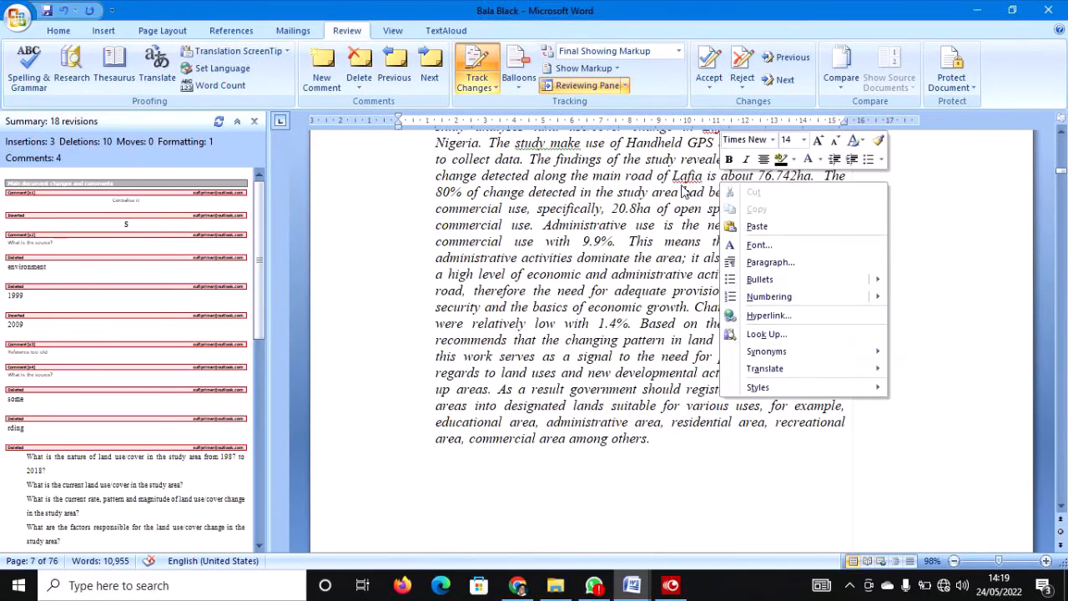
left_click(653, 229)
scroll(651, 231, "up", 3)
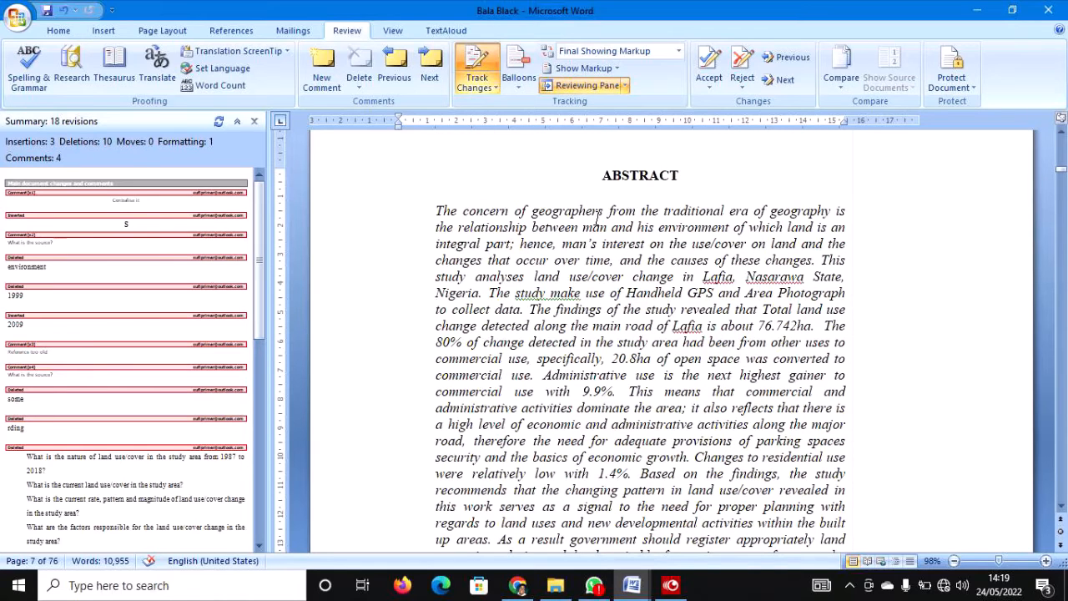
scroll(597, 218, "down", 12)
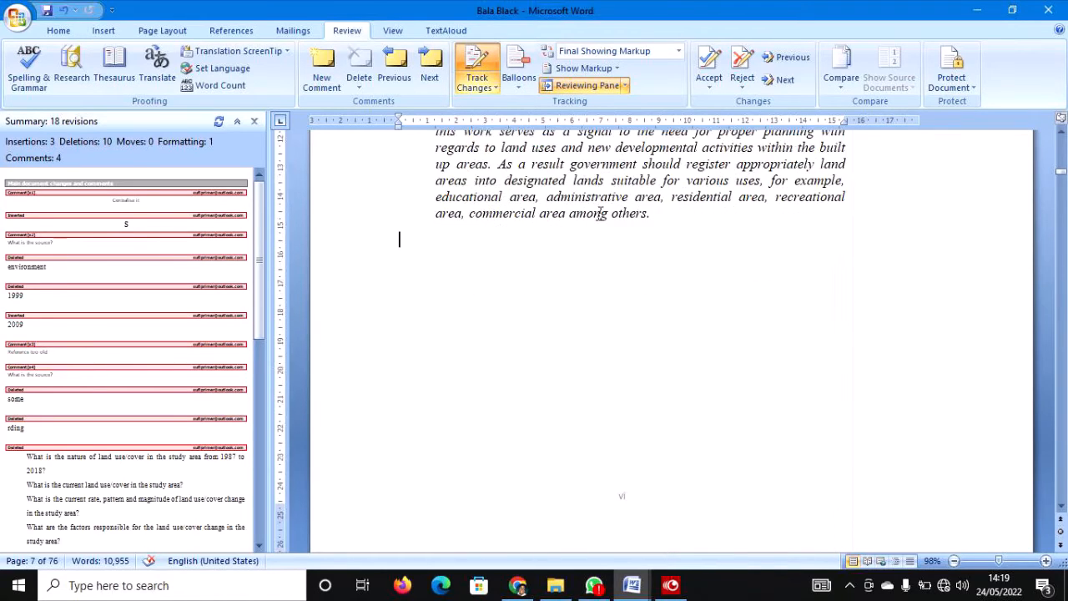
Centre the TABLE OF CONTENTS heading.
scroll(591, 194, "down", 12)
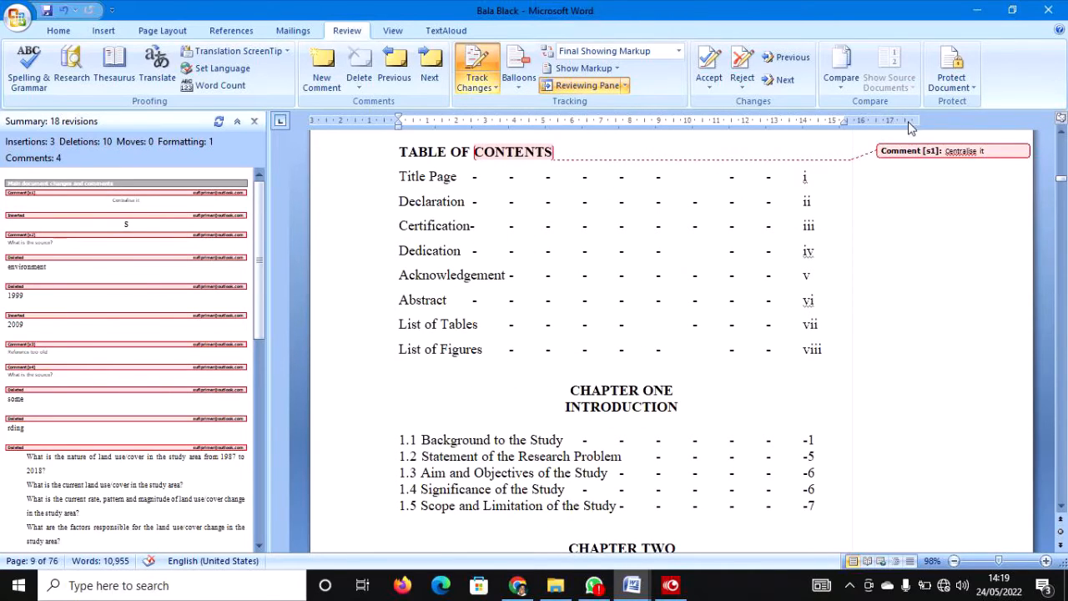
left_click(339, 154)
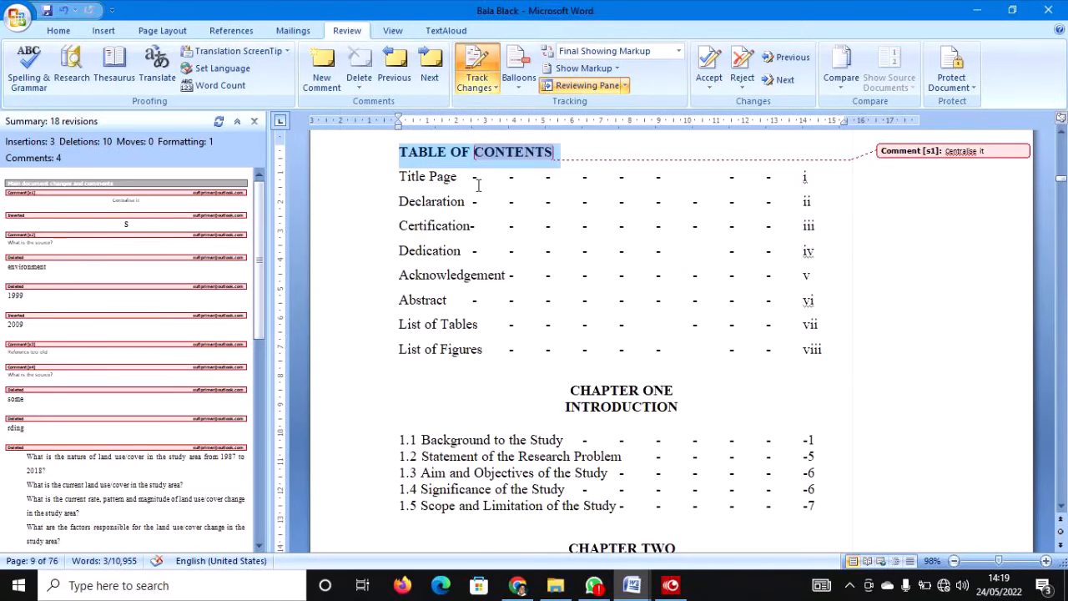
left_click(60, 32)
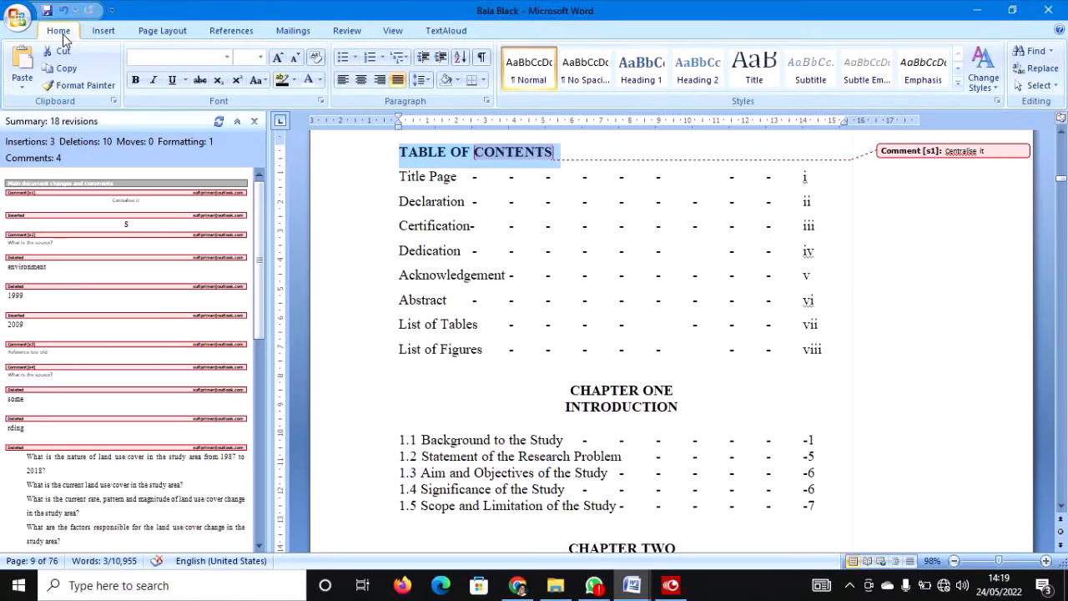
left_click(361, 80)
left_click(762, 150)
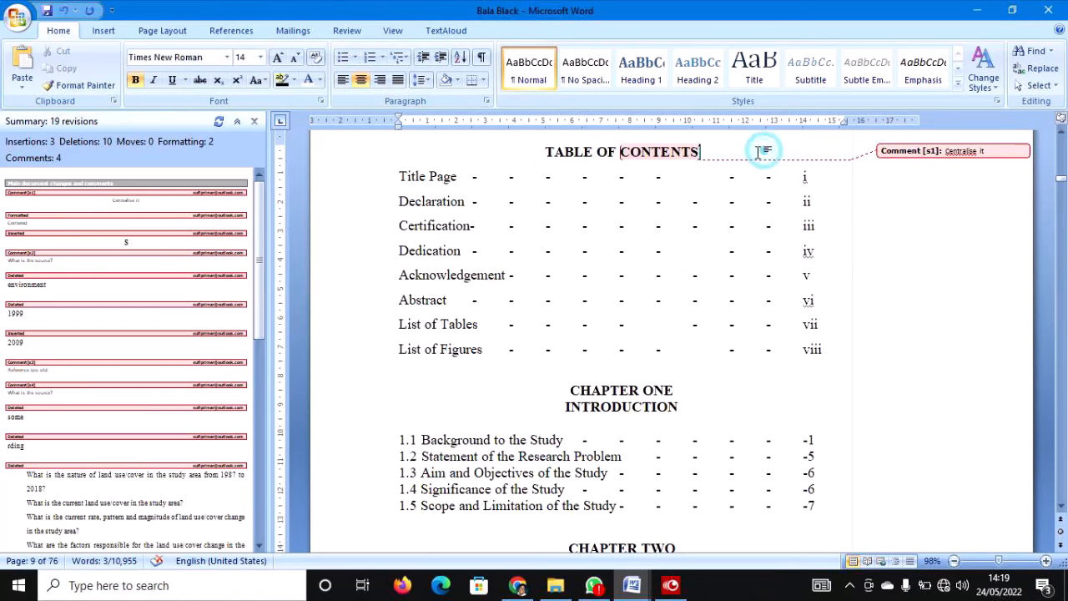
Delete the 'Centralise it' comment on the heading.
right_click(995, 152)
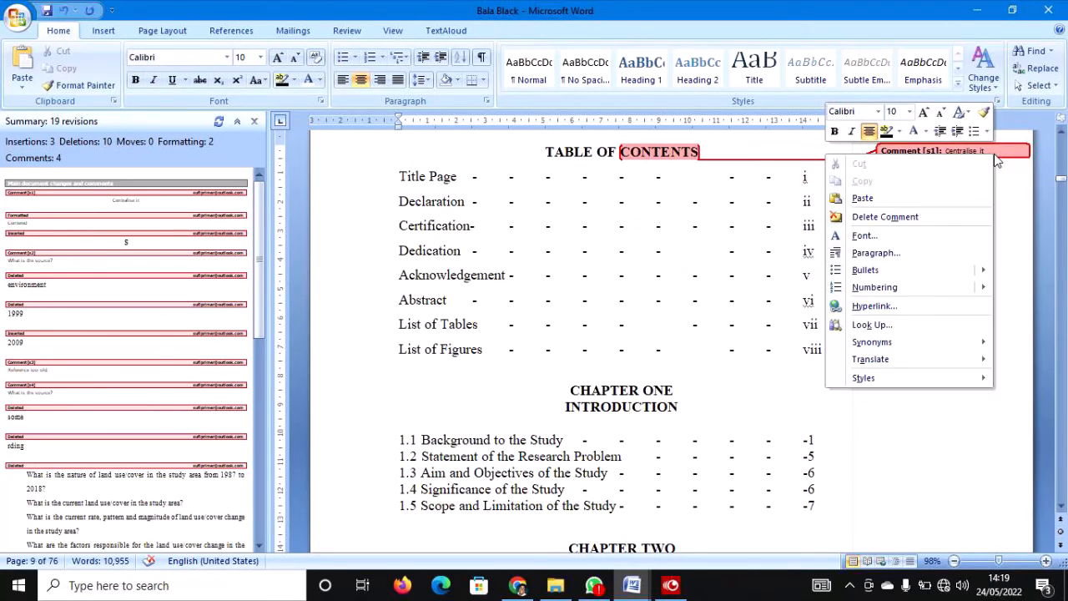
left_click(931, 216)
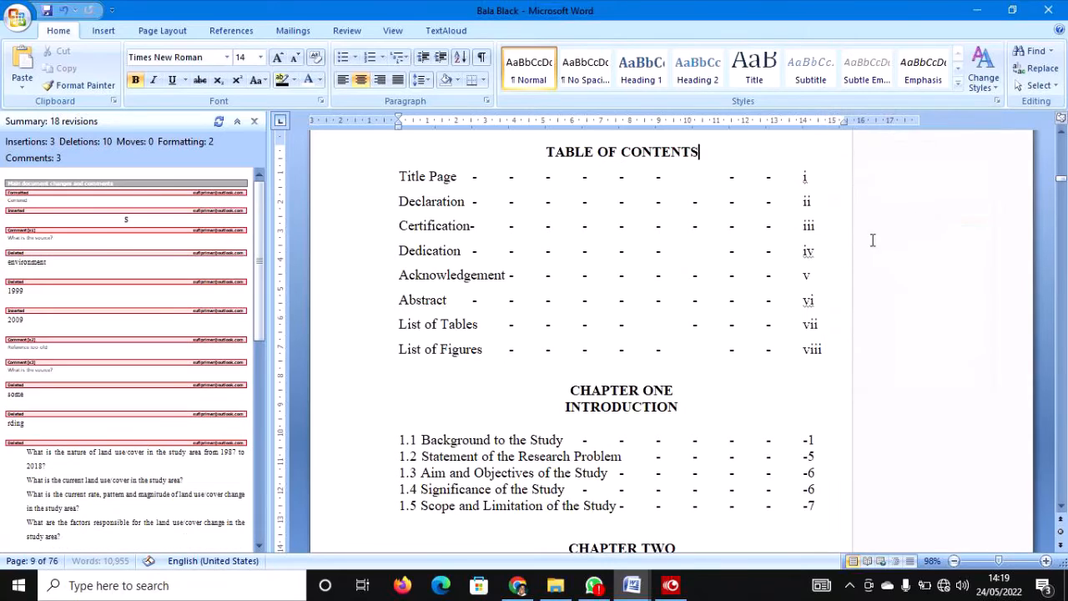
scroll(748, 307, "down", 3)
scroll(748, 306, "down", 20)
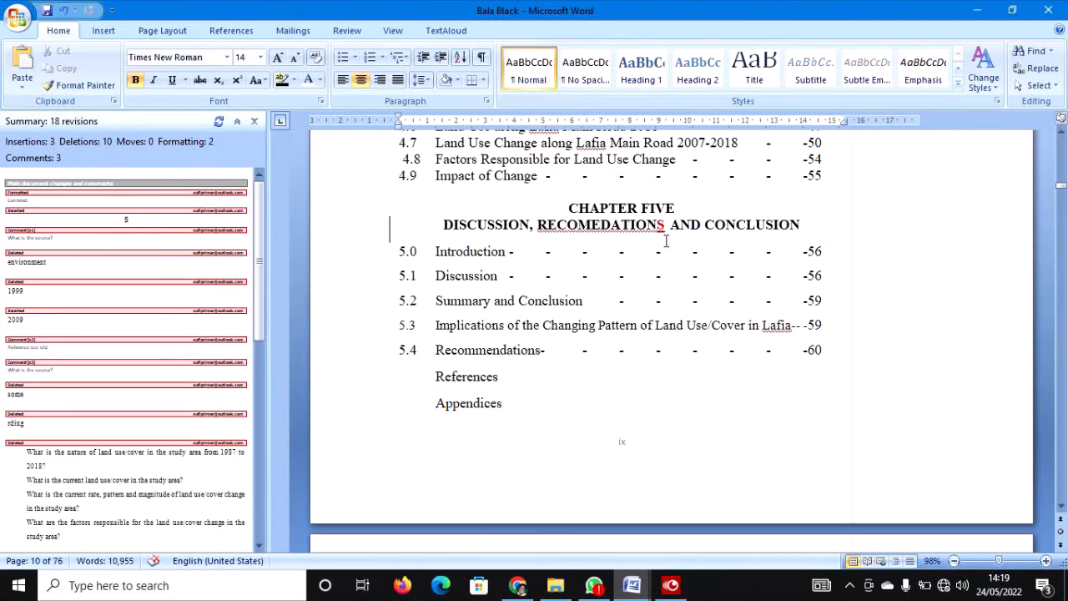
Check the spelling suggestions for RECOMEDATIONS in the Chapter Five heading.
left_click(313, 228)
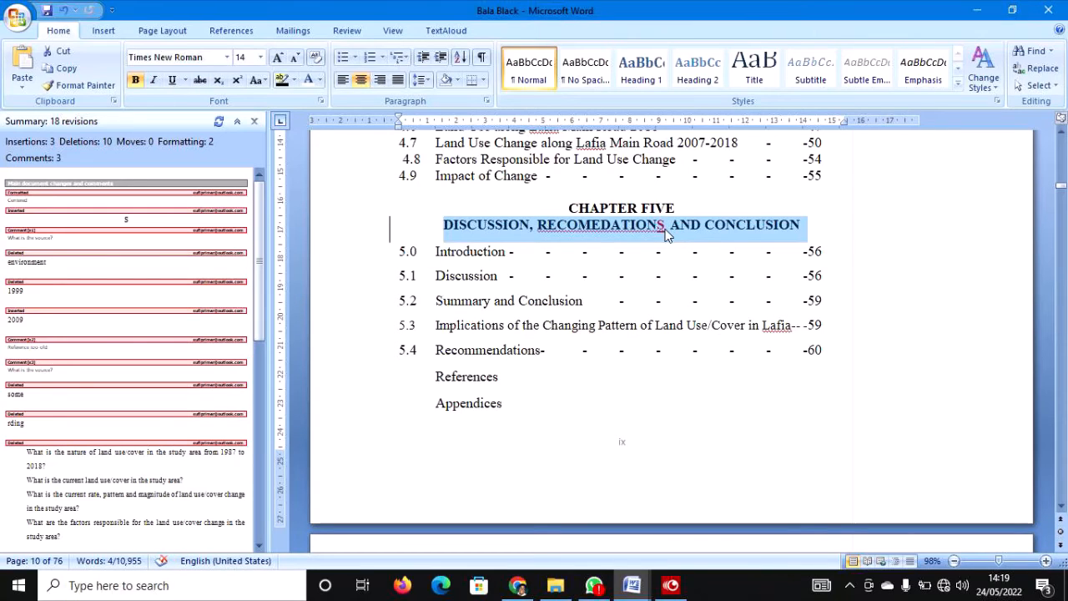
left_click_drag(667, 236, 658, 228)
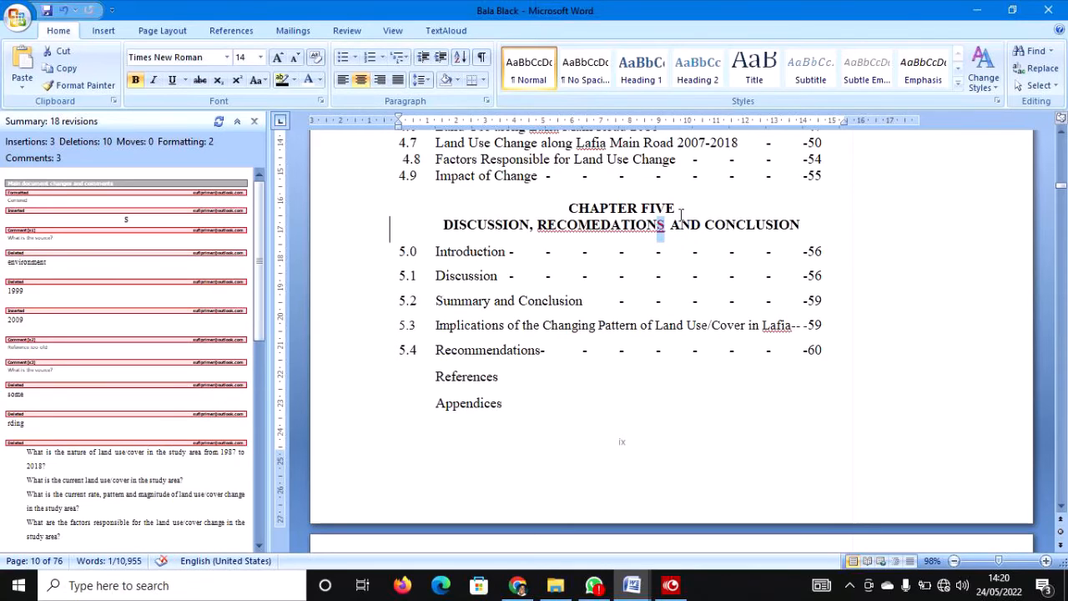
right_click(661, 233)
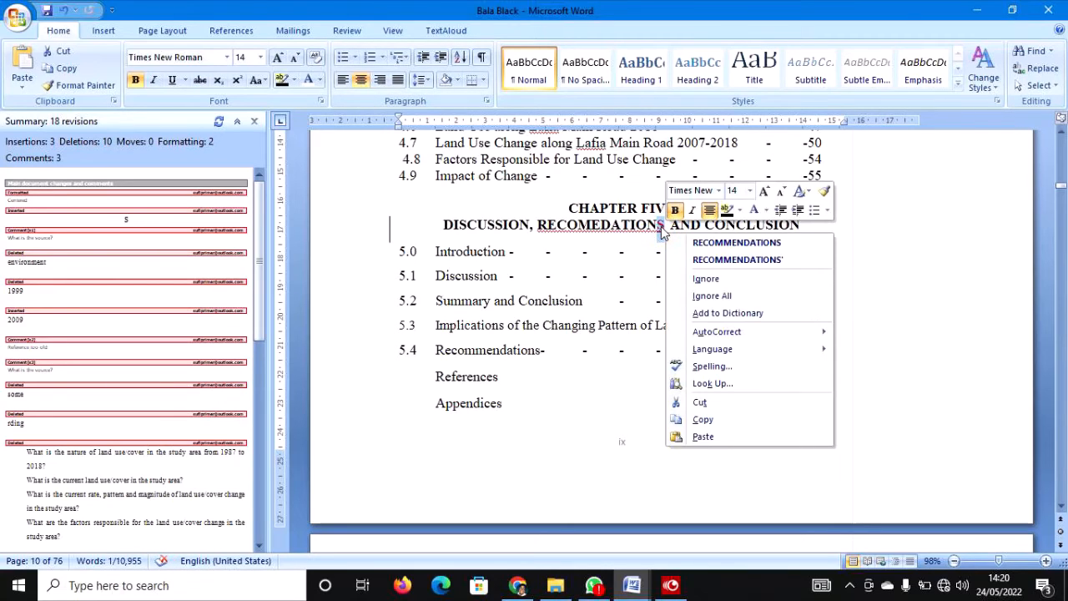
left_click(659, 224)
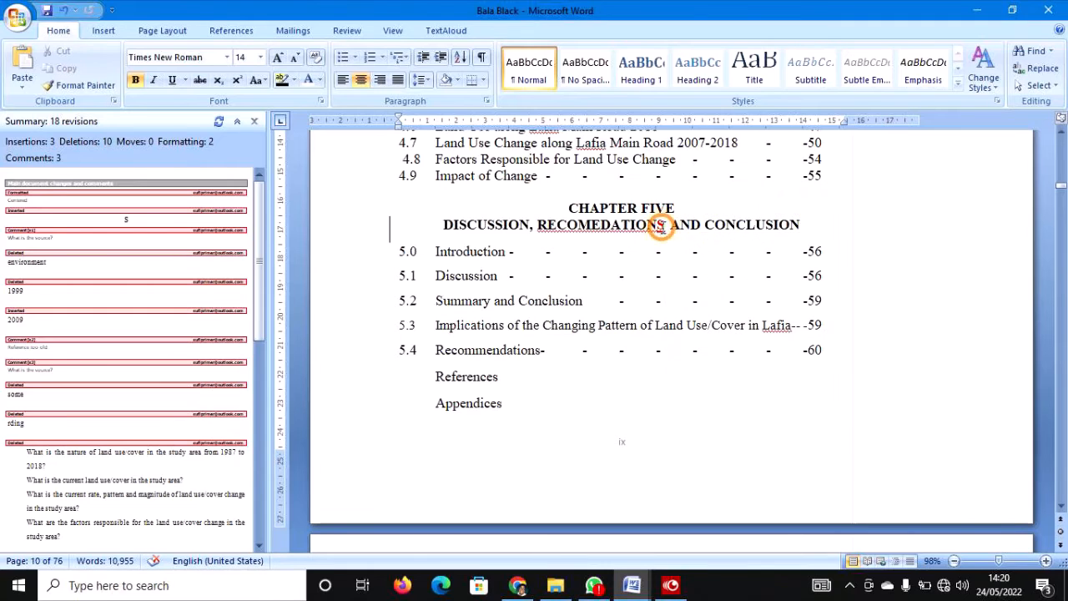
right_click(659, 227)
left_click(659, 227)
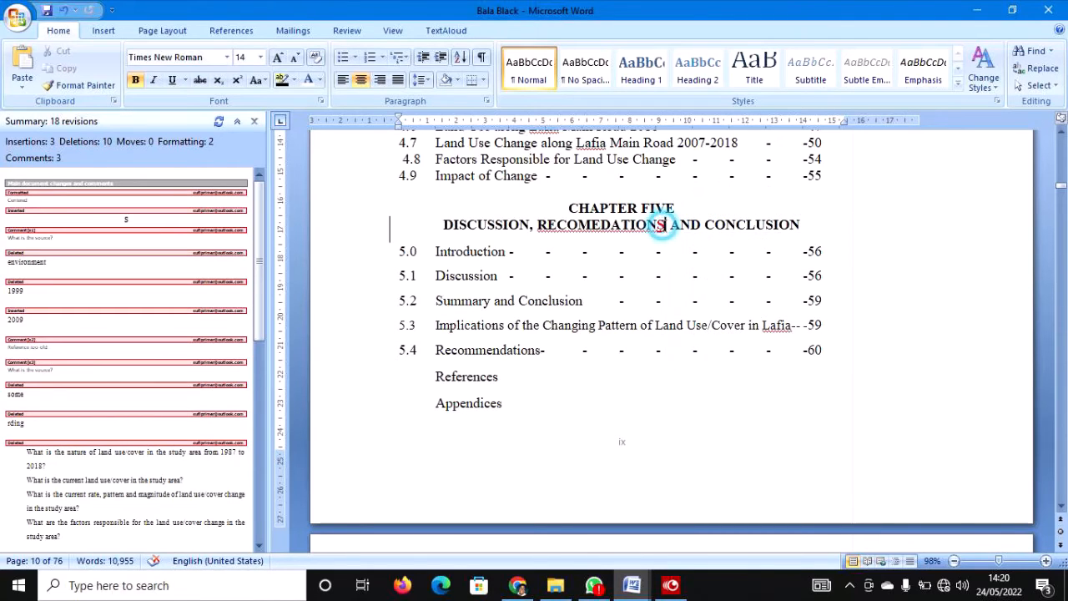
left_click_drag(665, 227, 659, 227)
right_click(659, 231)
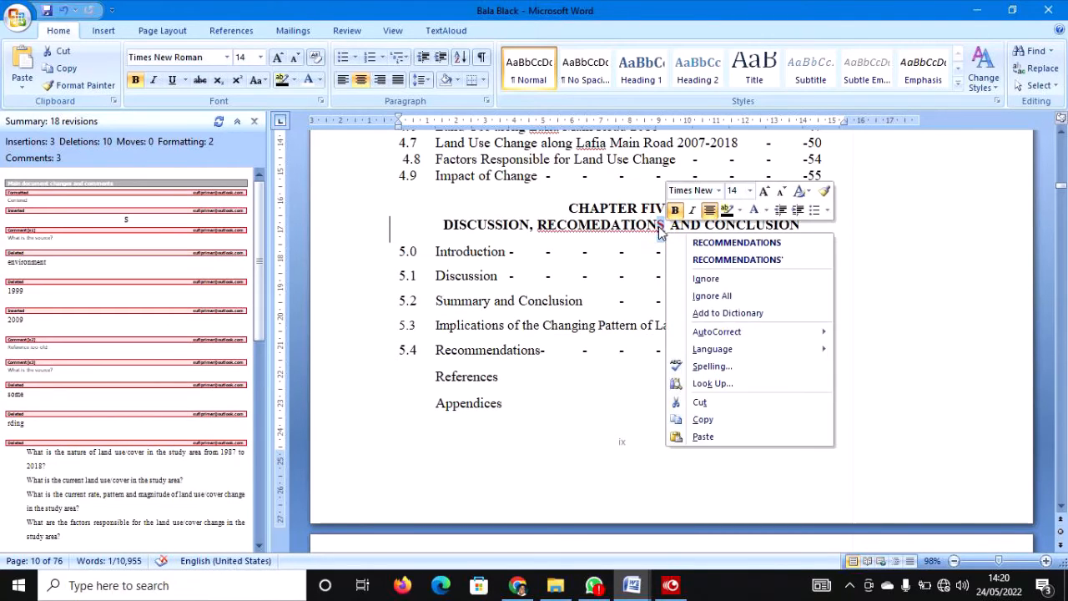
left_click(608, 245)
Accept the tracked change in the Chapter Five heading.
left_click(336, 226)
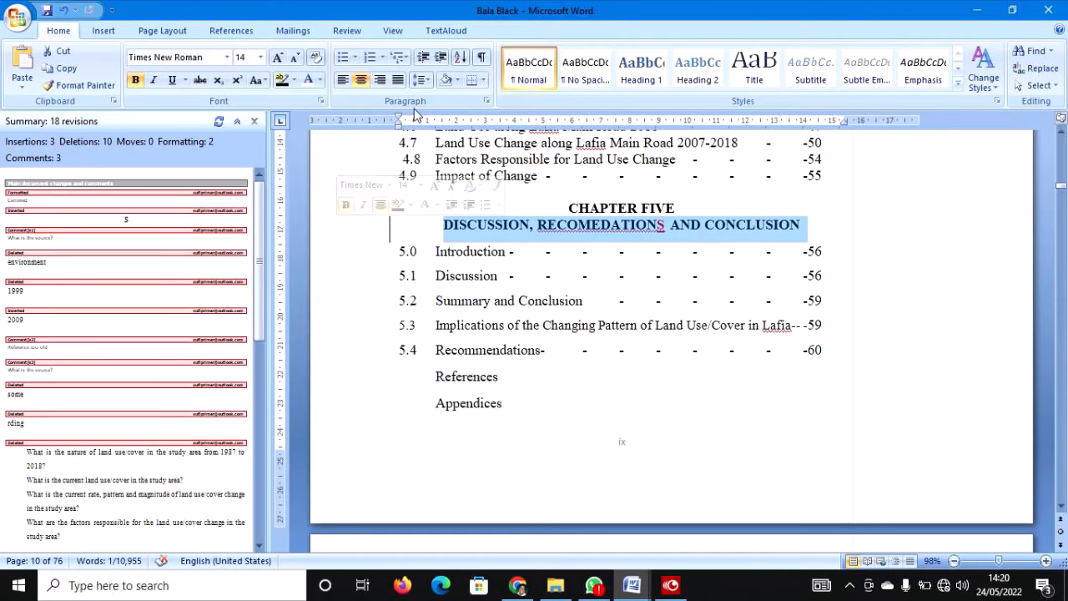
left_click(347, 32)
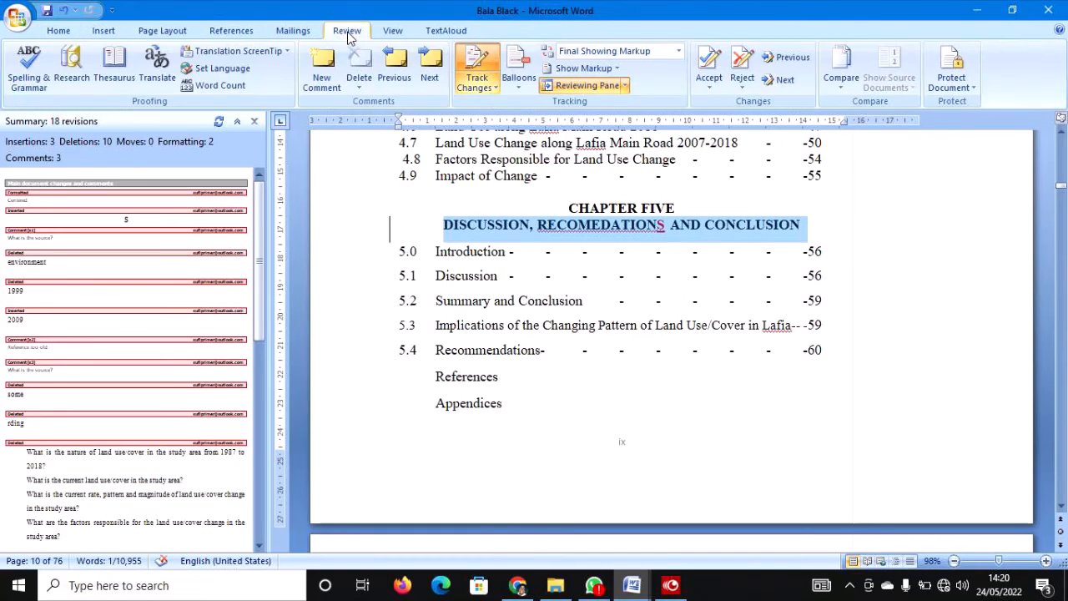
left_click(709, 81)
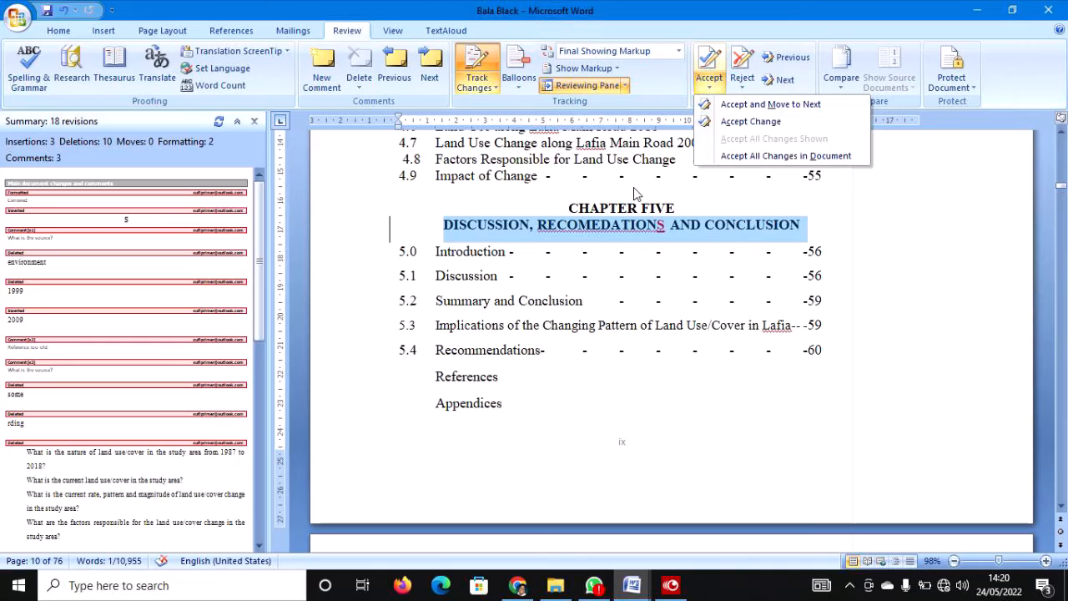
left_click(731, 123)
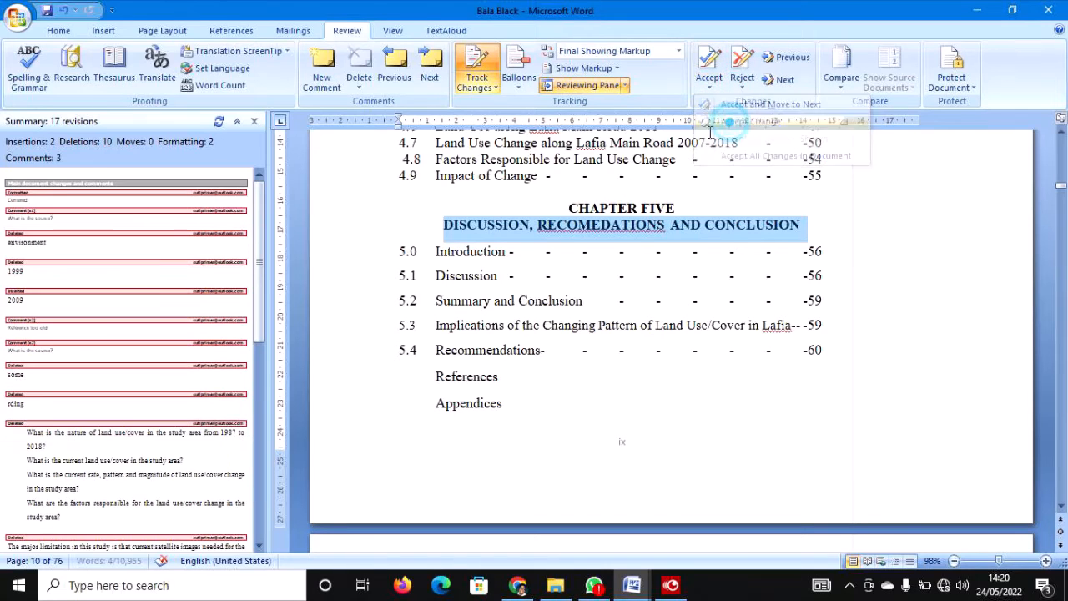
left_click(583, 276)
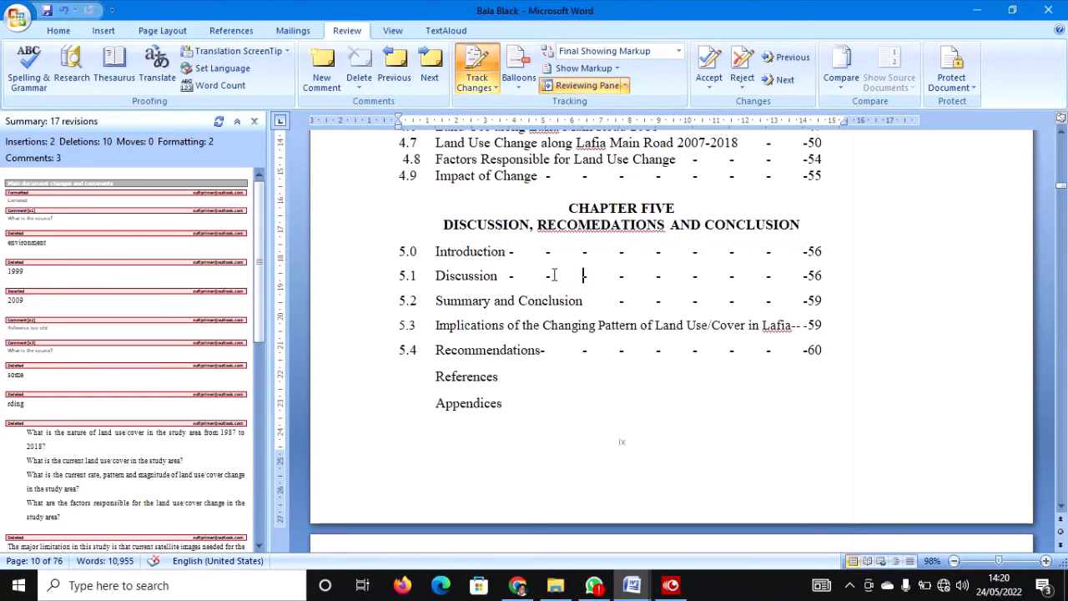
Correct RECOMEDATIONS to RECOMMENDATIONS and accept the correction.
right_click(604, 231)
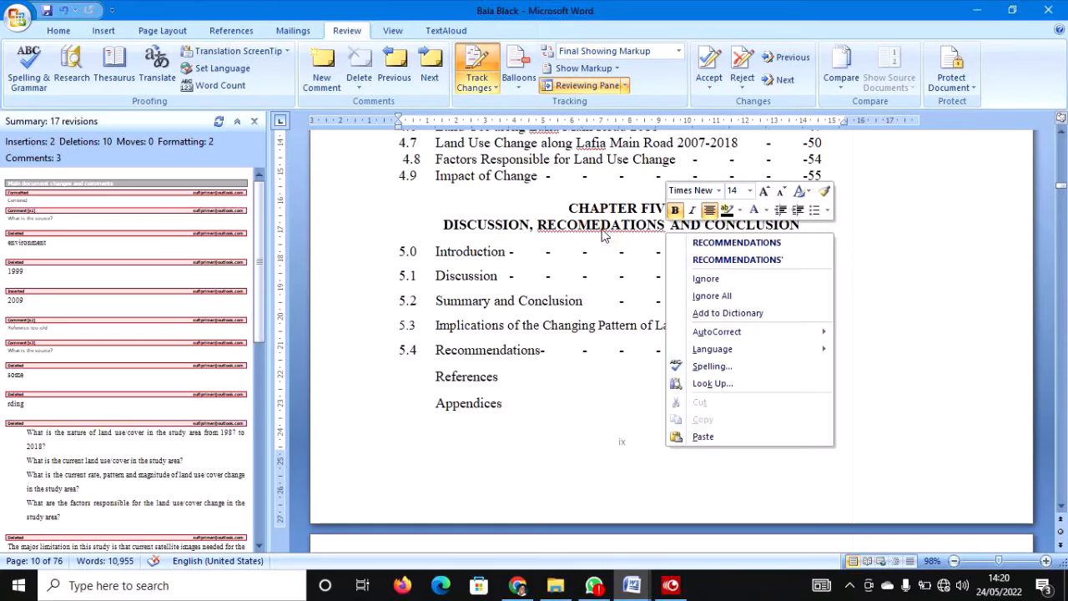
left_click(710, 242)
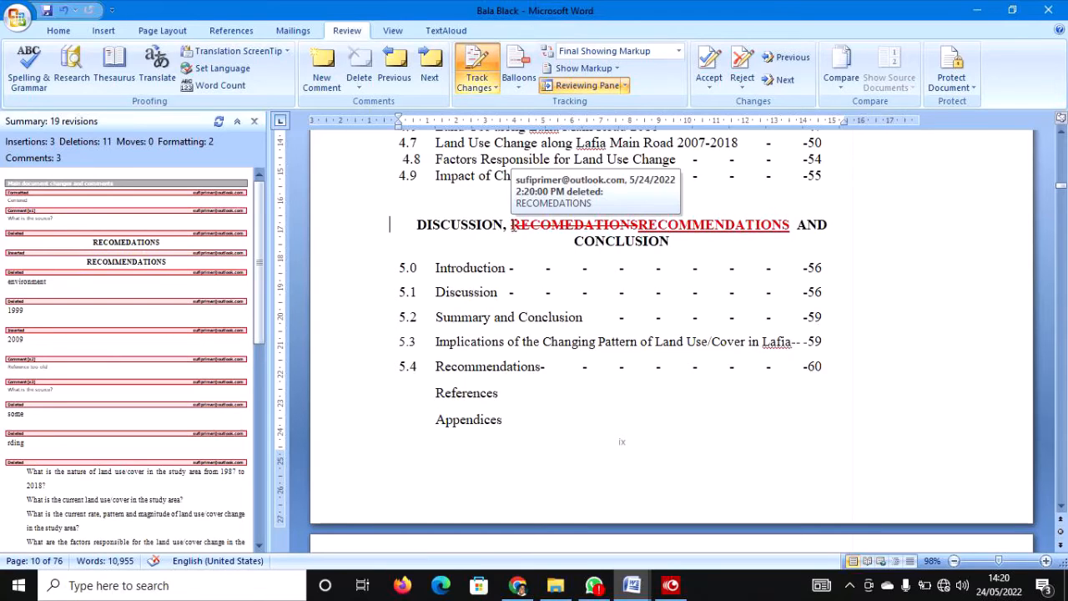
left_click_drag(512, 225, 785, 220)
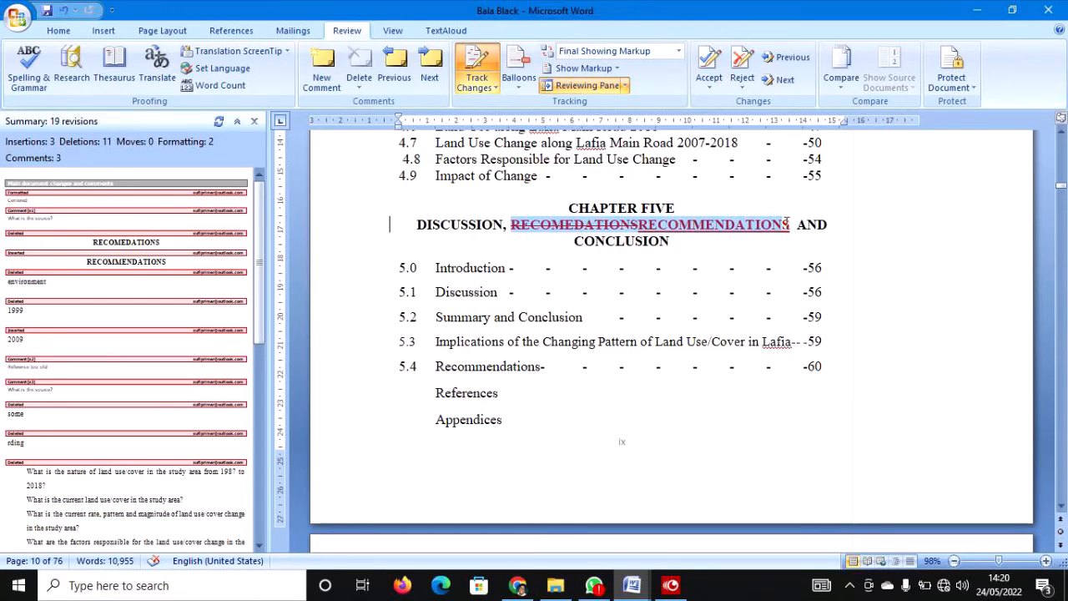
right_click(722, 233)
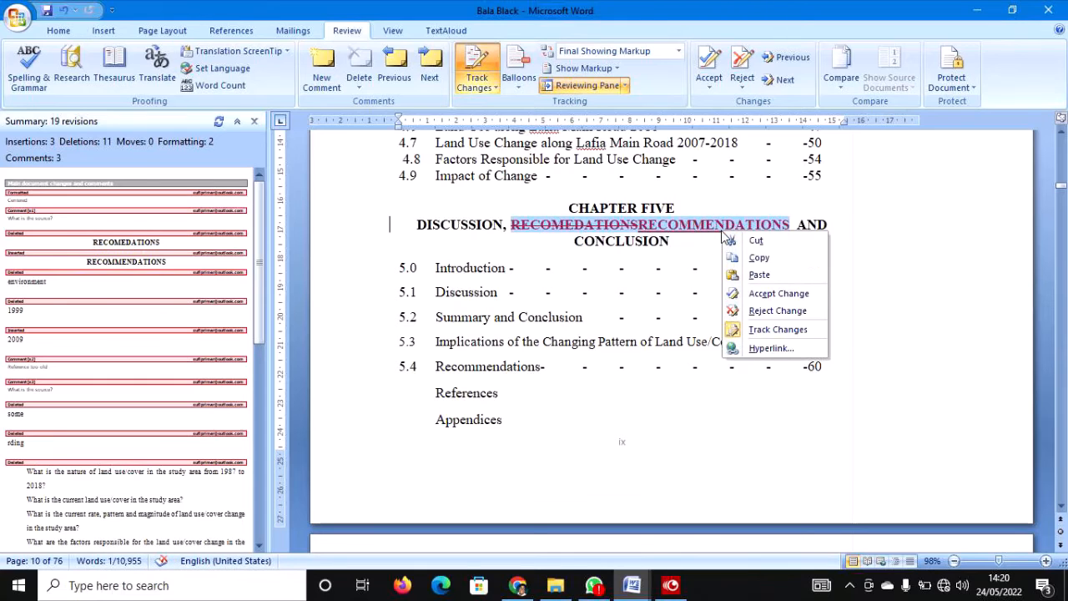
left_click(760, 294)
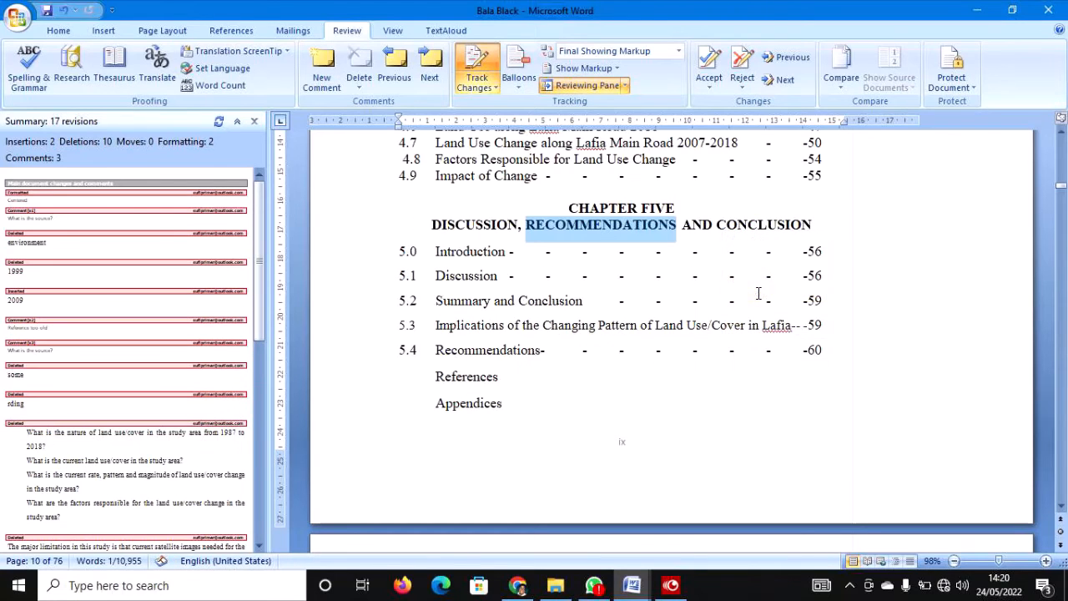
left_click(680, 323)
Accept the tracked deletion of 'environment'.
scroll(579, 336, "down", 10)
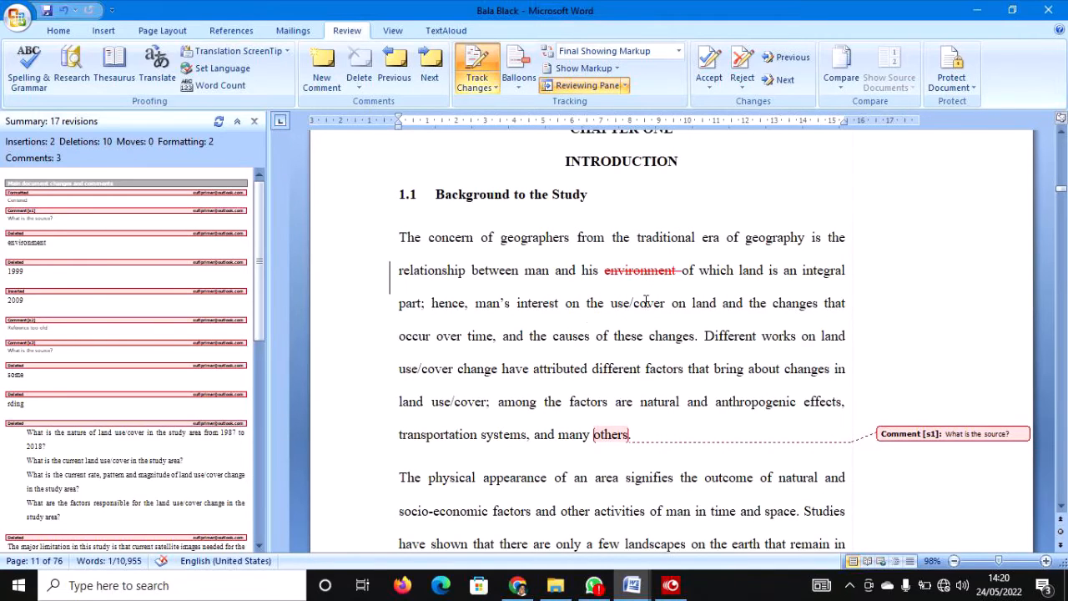
mouse_move(655, 274)
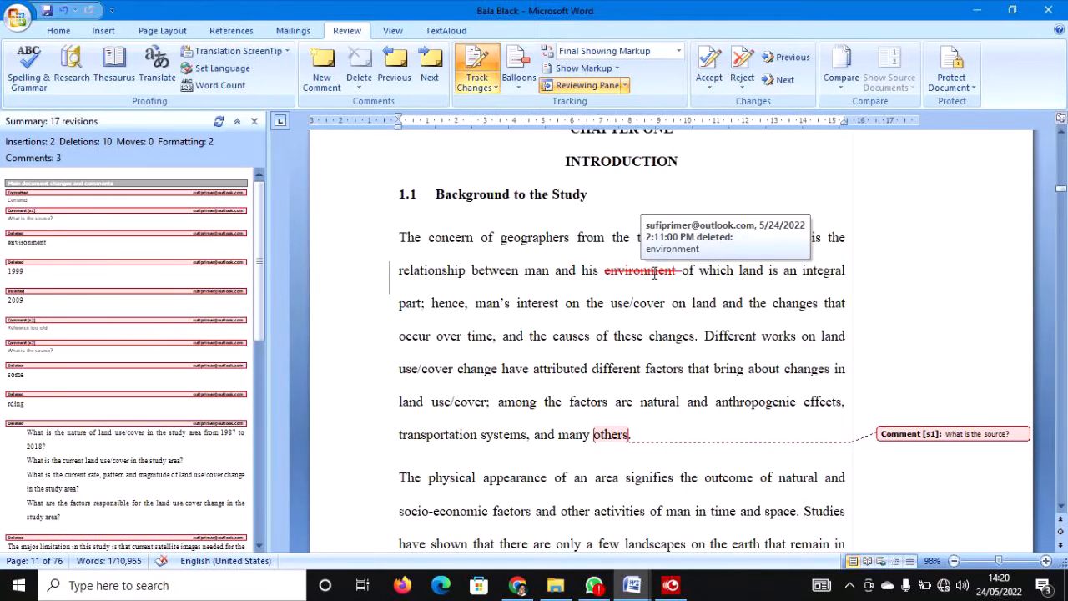
right_click(643, 276)
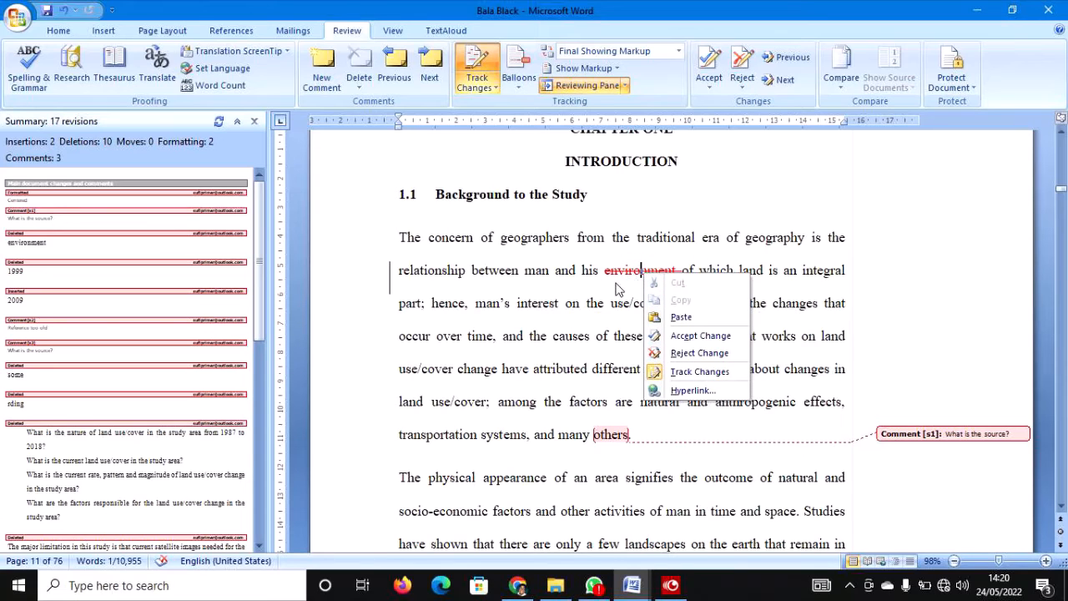
left_click(677, 336)
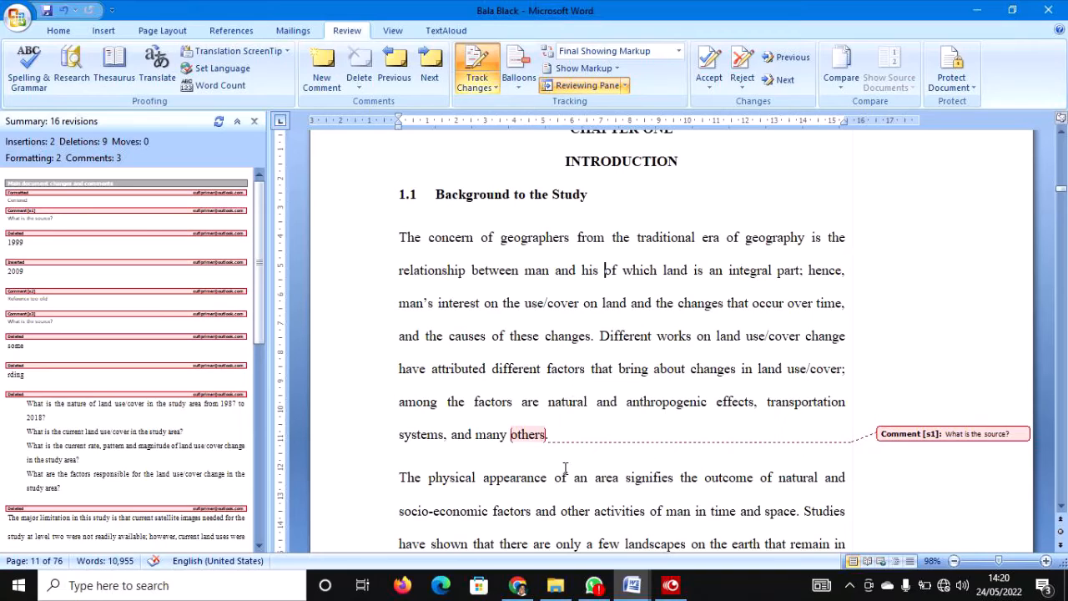
Add and accept '(Sufi, 2019)' after 'others', and delete the 'What is the source?' comment.
left_click(543, 438)
type("(")
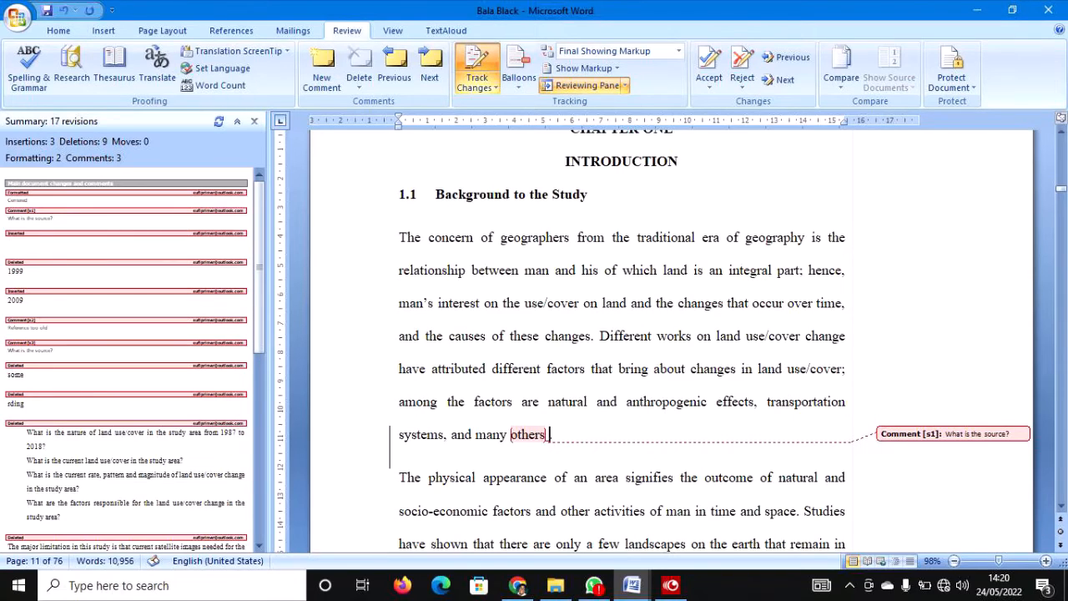
type("Suf")
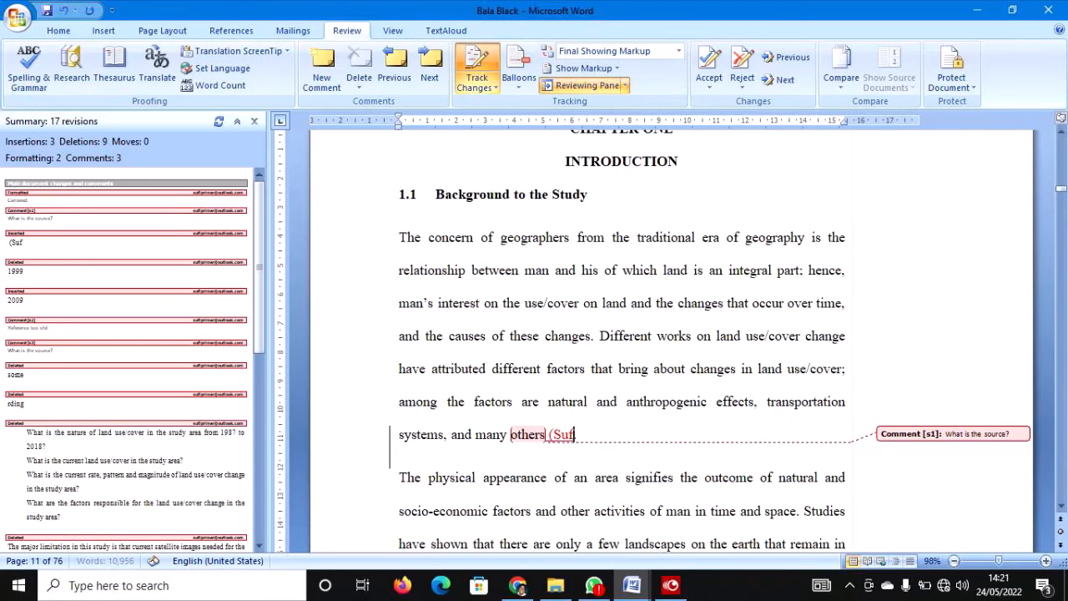
type("i, 2019)")
scroll(628, 326, "down", 2)
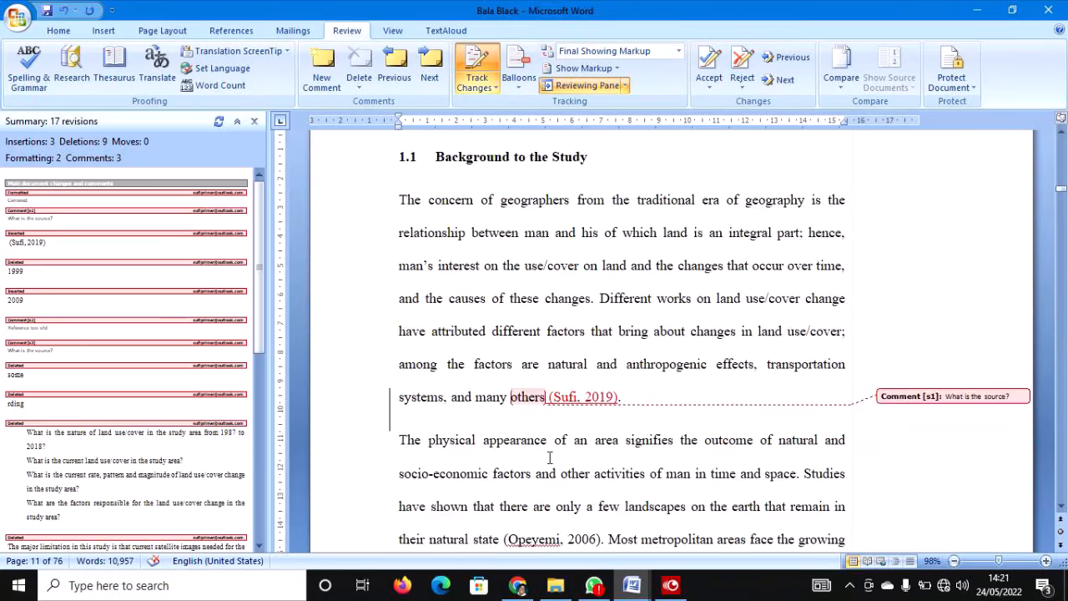
left_click_drag(628, 325, 548, 323)
right_click(560, 332)
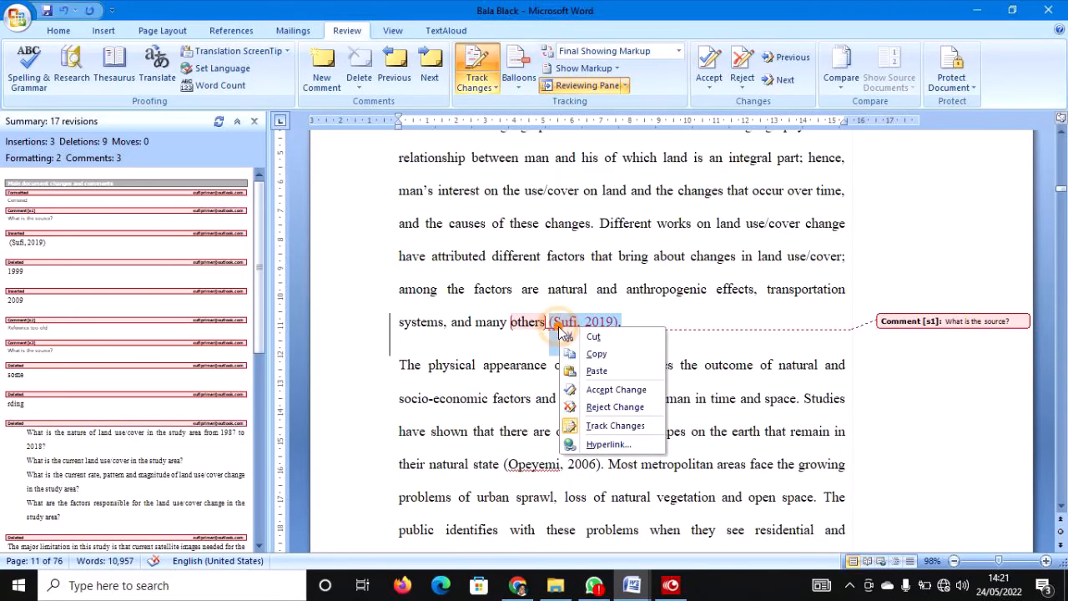
left_click(601, 390)
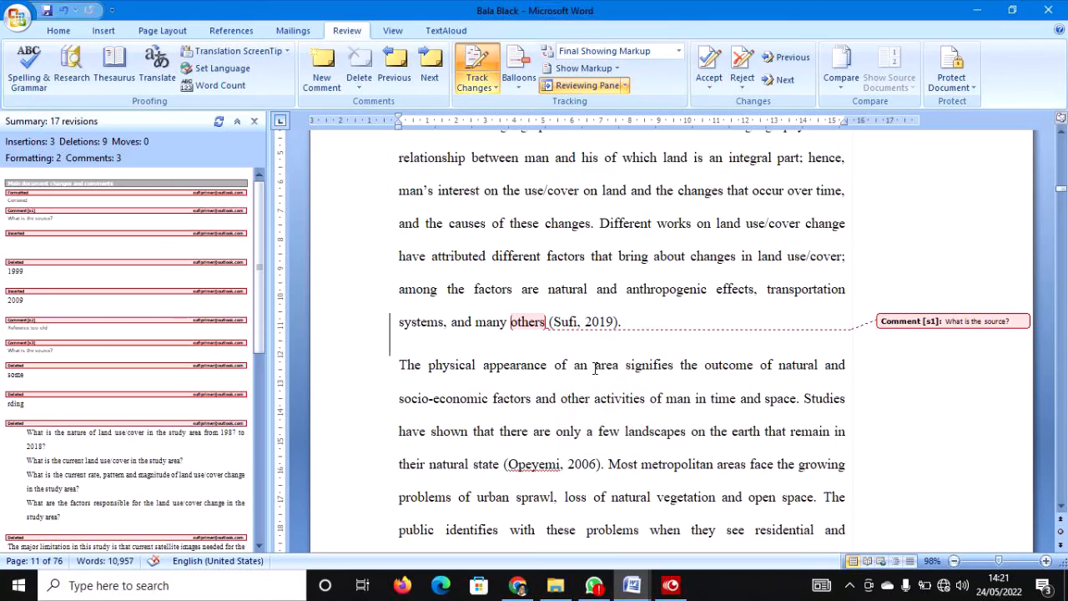
right_click(954, 322)
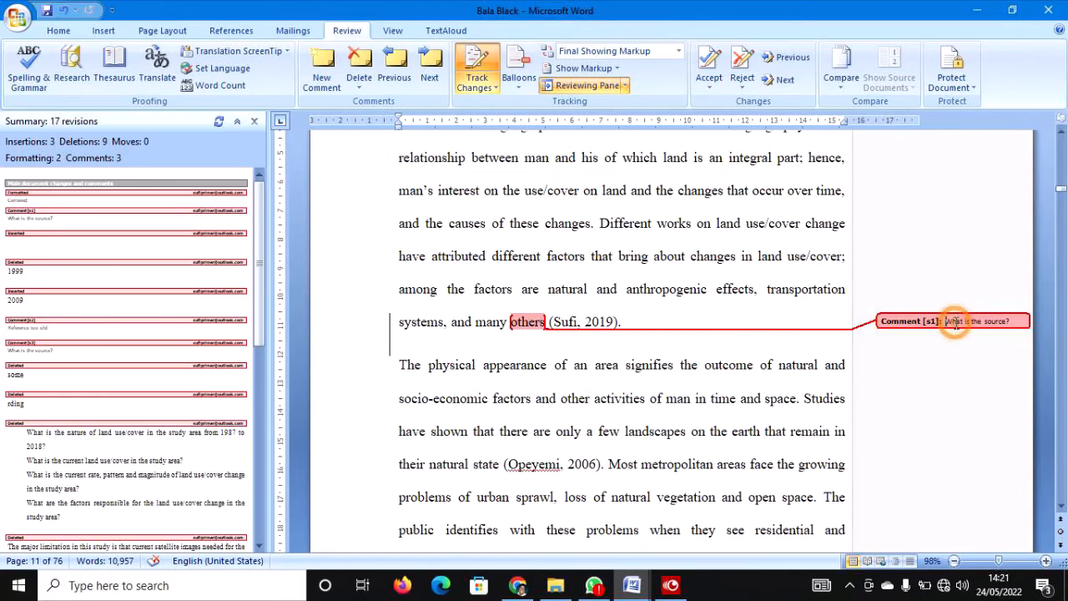
left_click(883, 383)
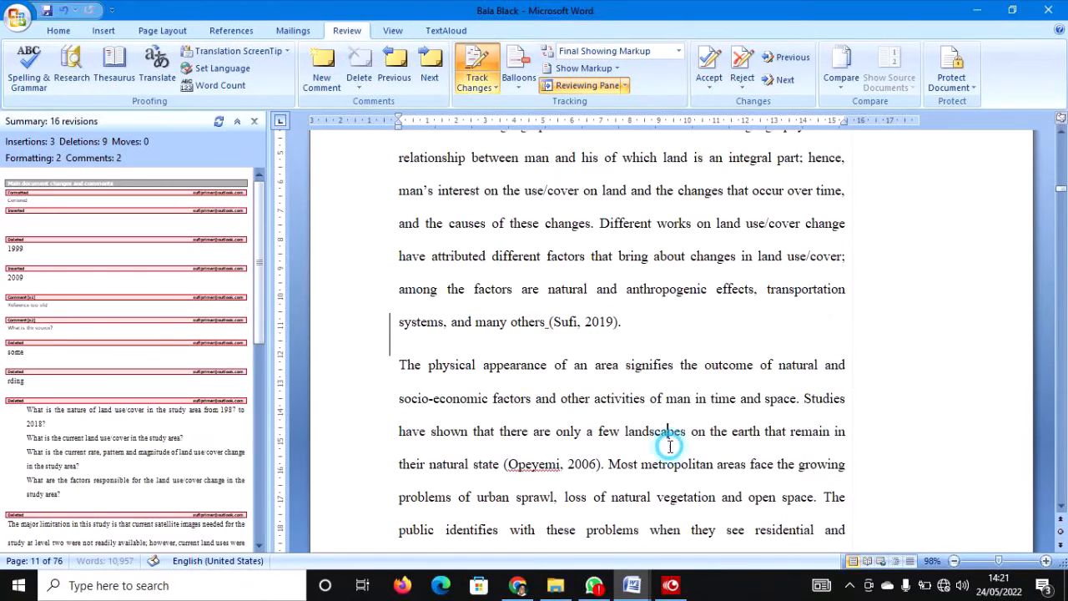
Accept the tracked space before '(Sufi, 2019)' using Accept and Move to Next.
double_click(546, 325)
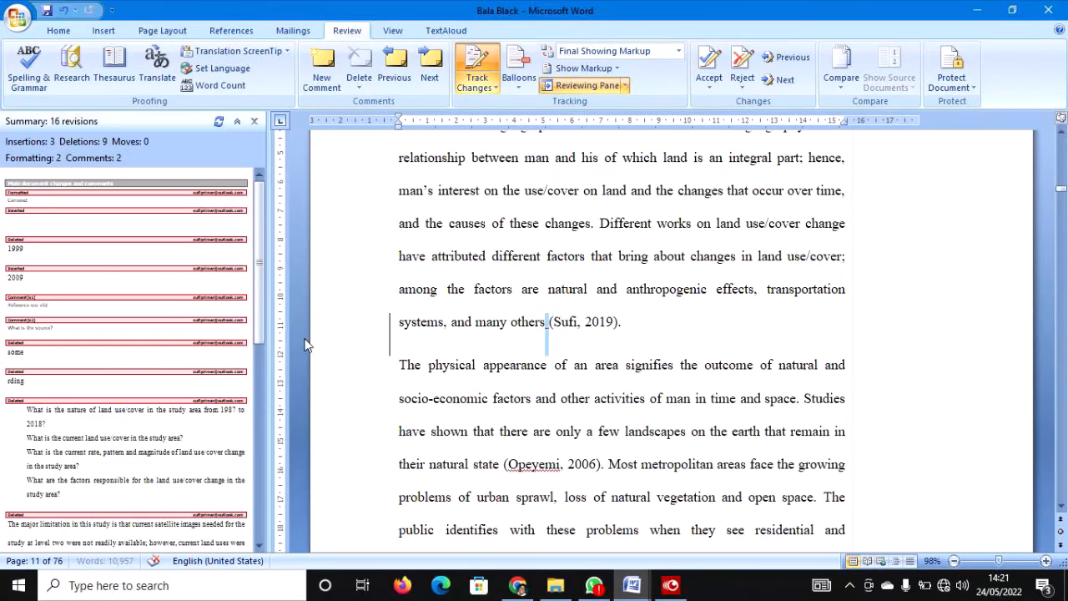
left_click(589, 361)
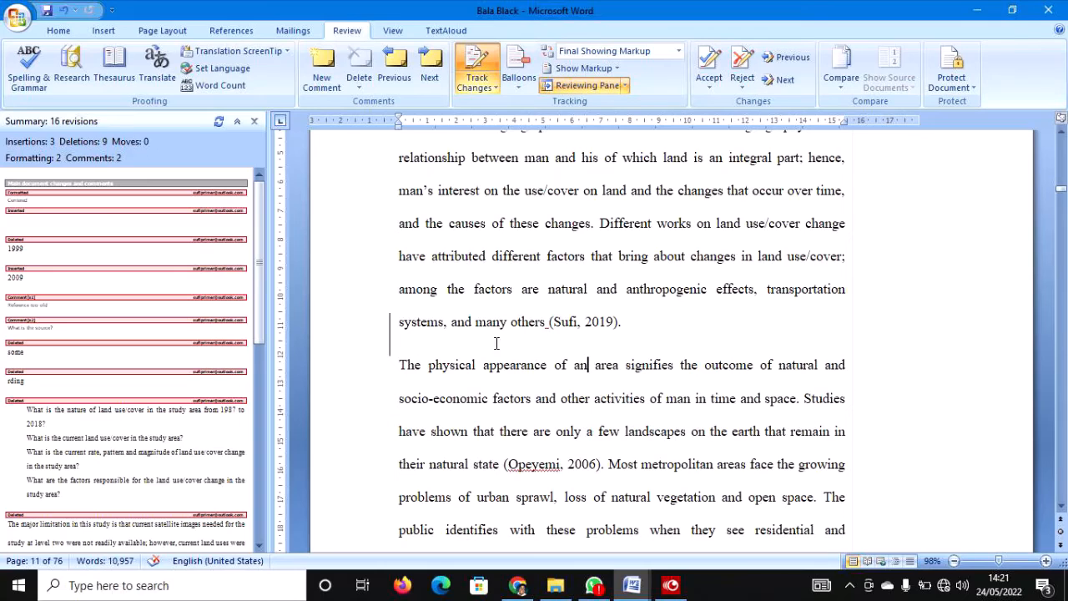
left_click(357, 333)
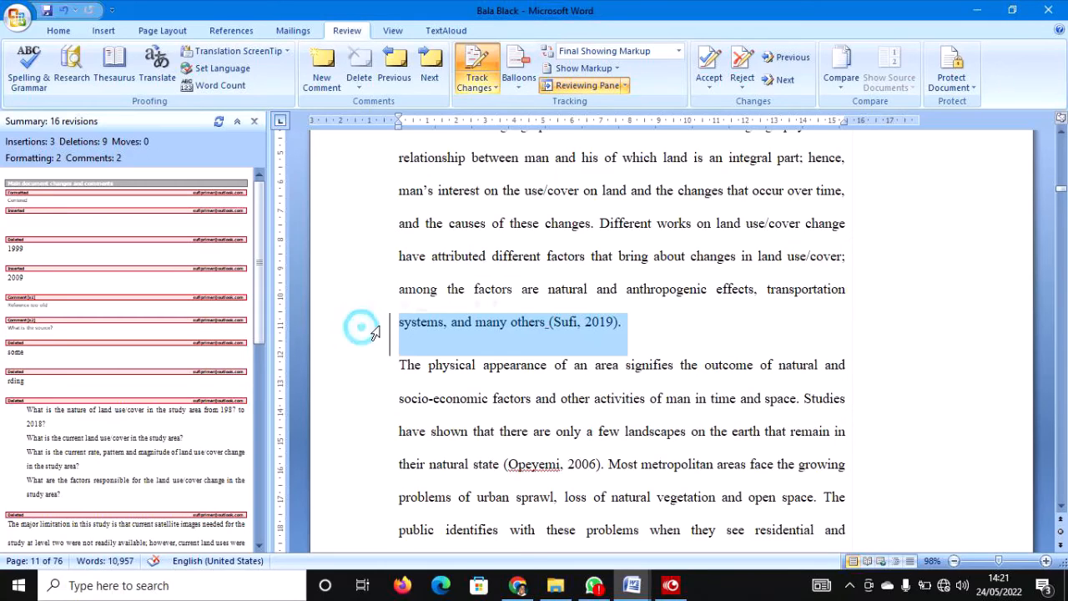
left_click(703, 81)
left_click(734, 105)
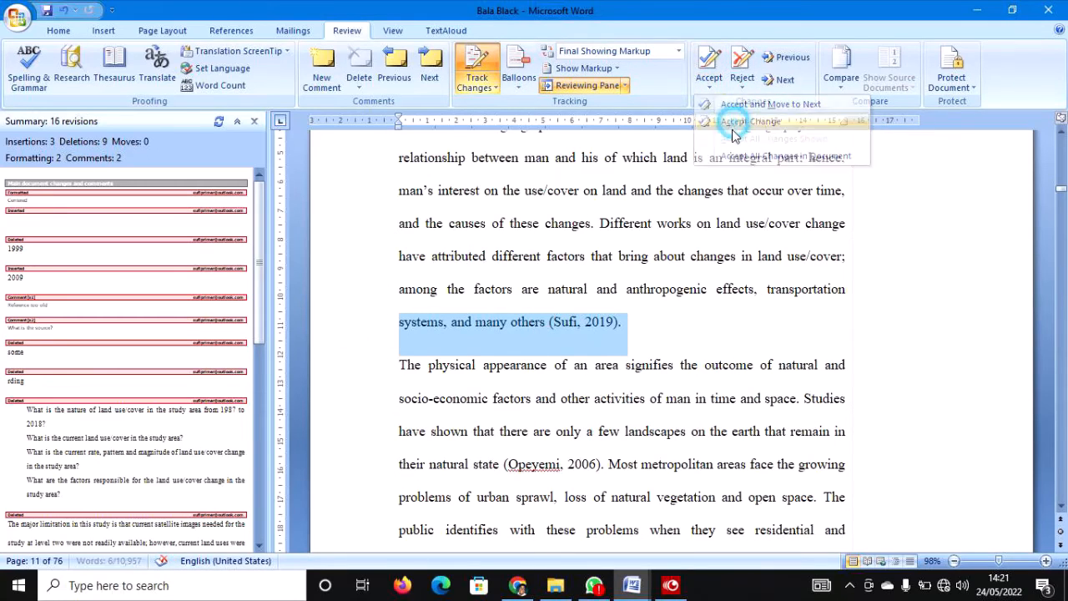
left_click(608, 367)
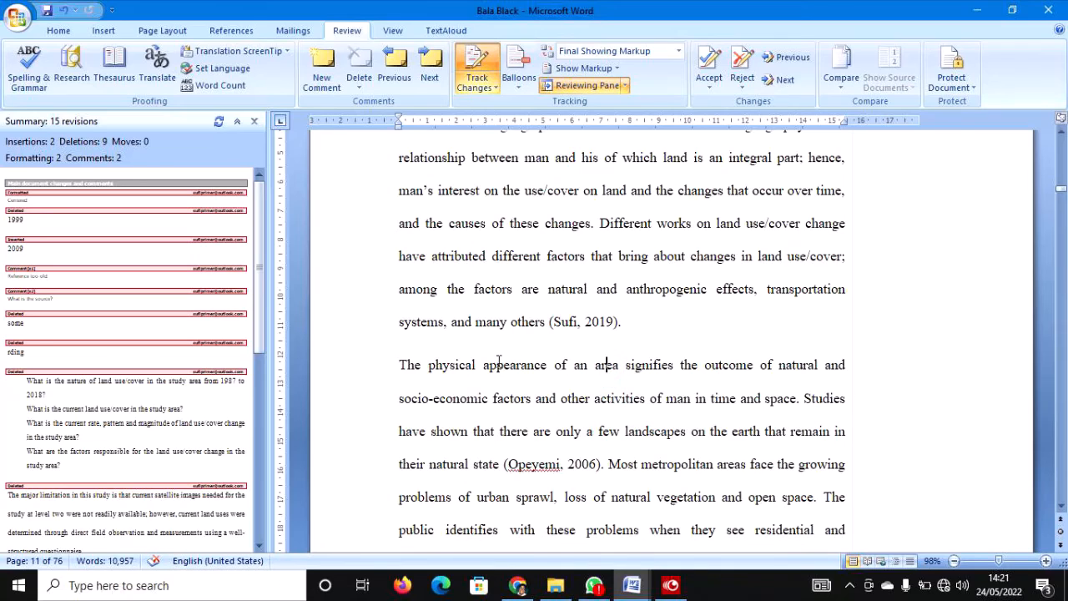
left_click(346, 332)
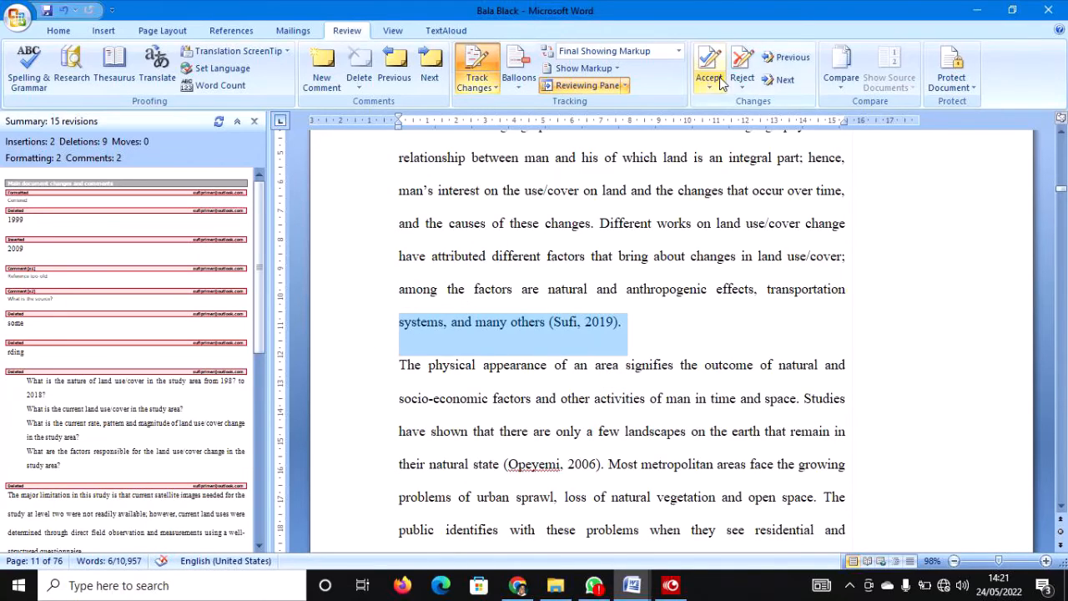
Accept the 1999-to-2009 year change so the citation reads '(USGS, 2009)'.
left_click(684, 292)
scroll(566, 387, "down", 3)
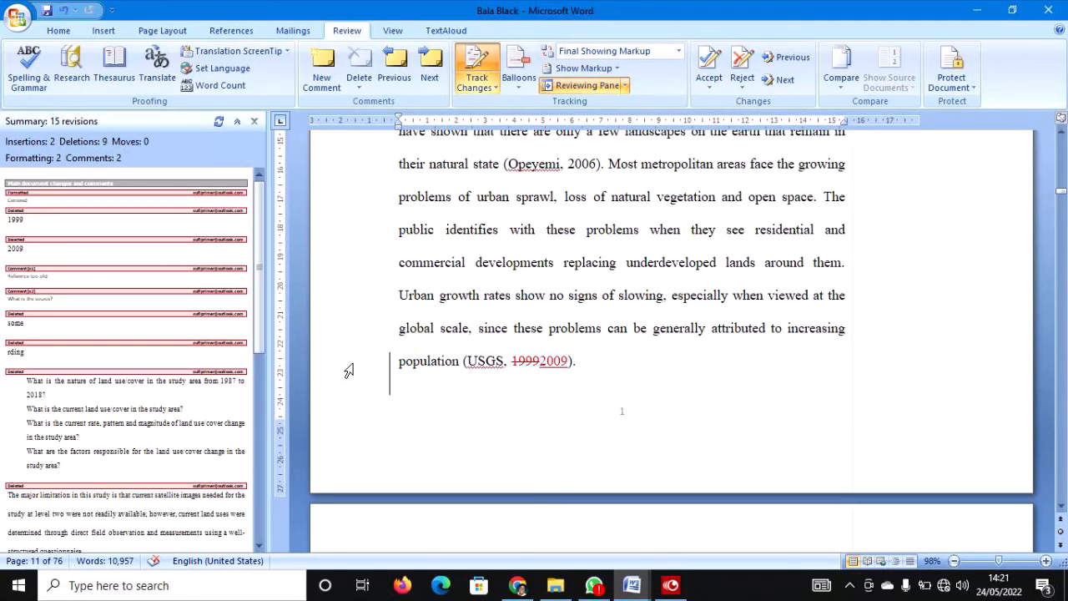
left_click(347, 371)
left_click(426, 364)
left_click(352, 371)
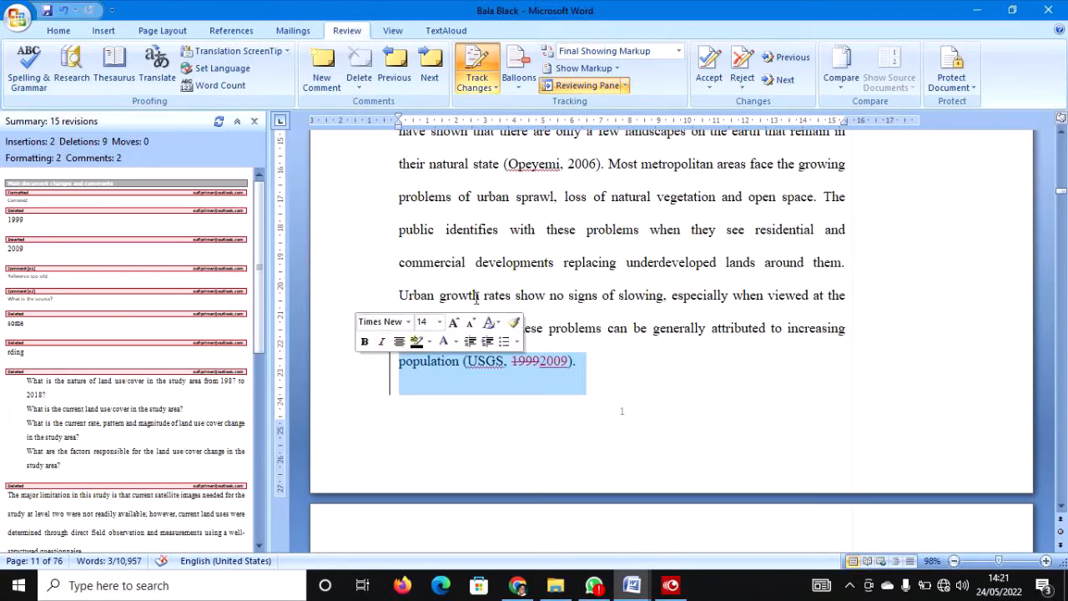
left_click(709, 79)
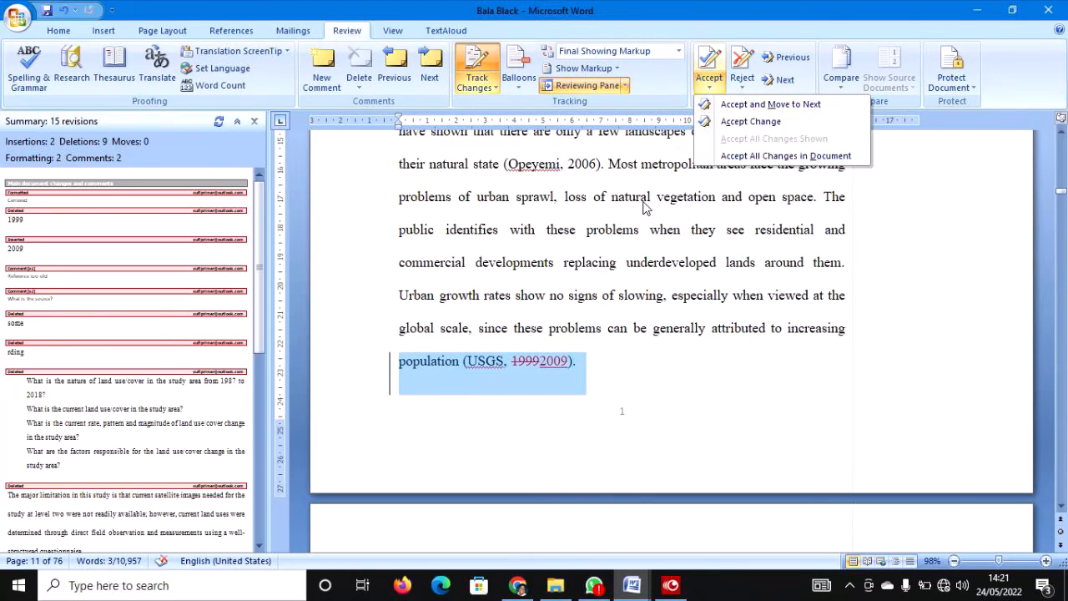
left_click(751, 122)
left_click(647, 310)
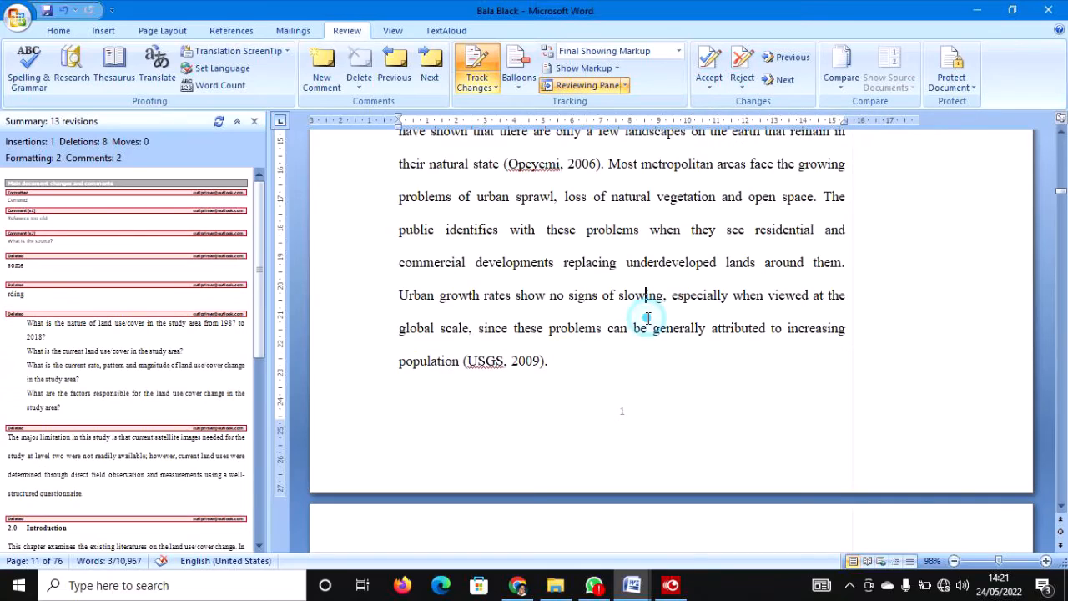
Accept the tracked deletions of 'some' and inside 'according'.
scroll(646, 318, "down", 6)
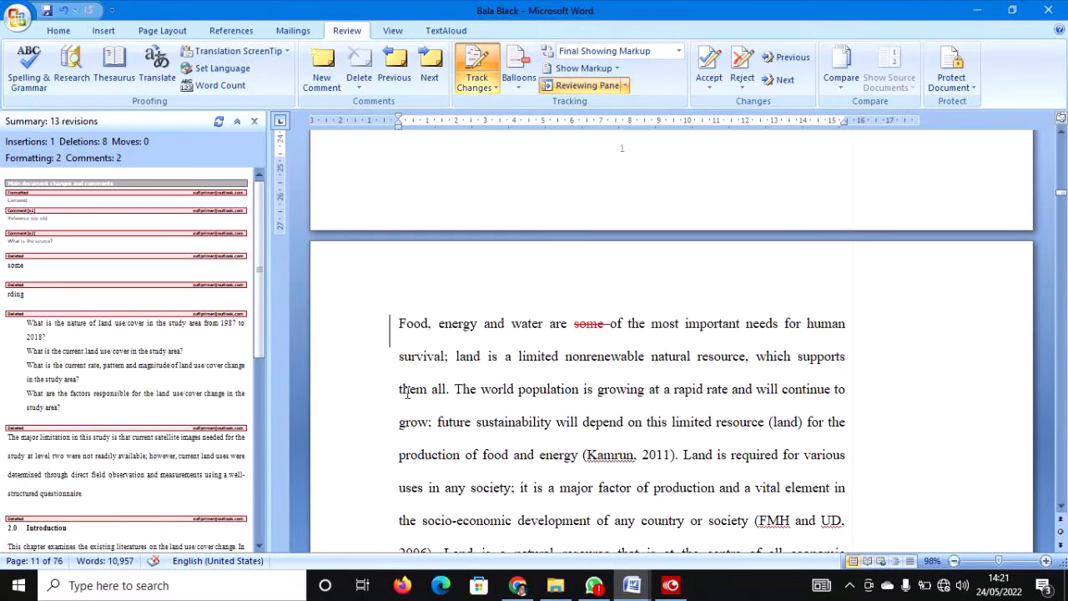
left_click(345, 344)
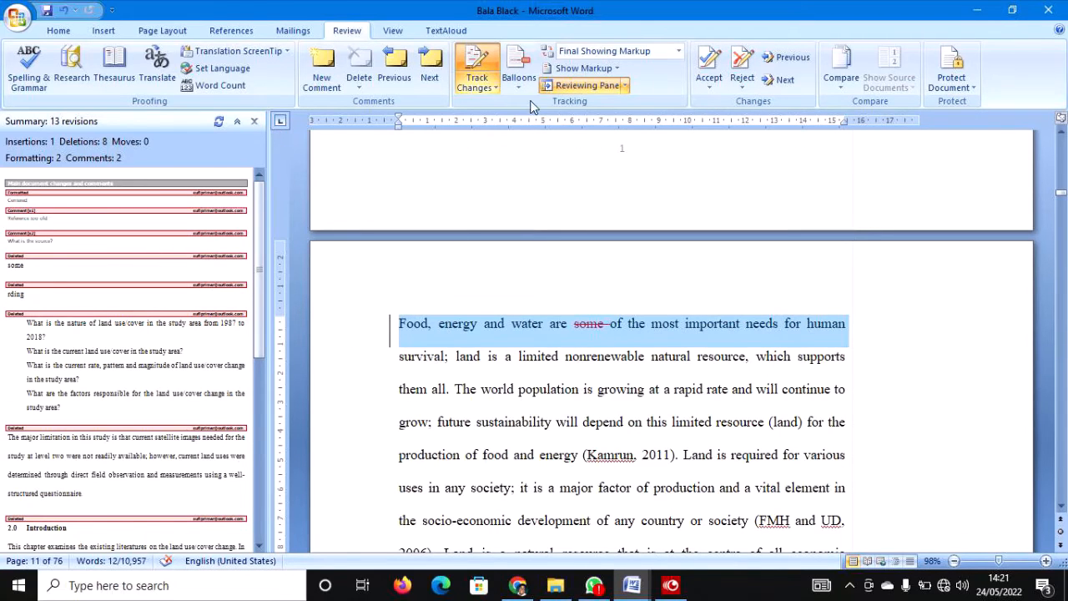
left_click(715, 79)
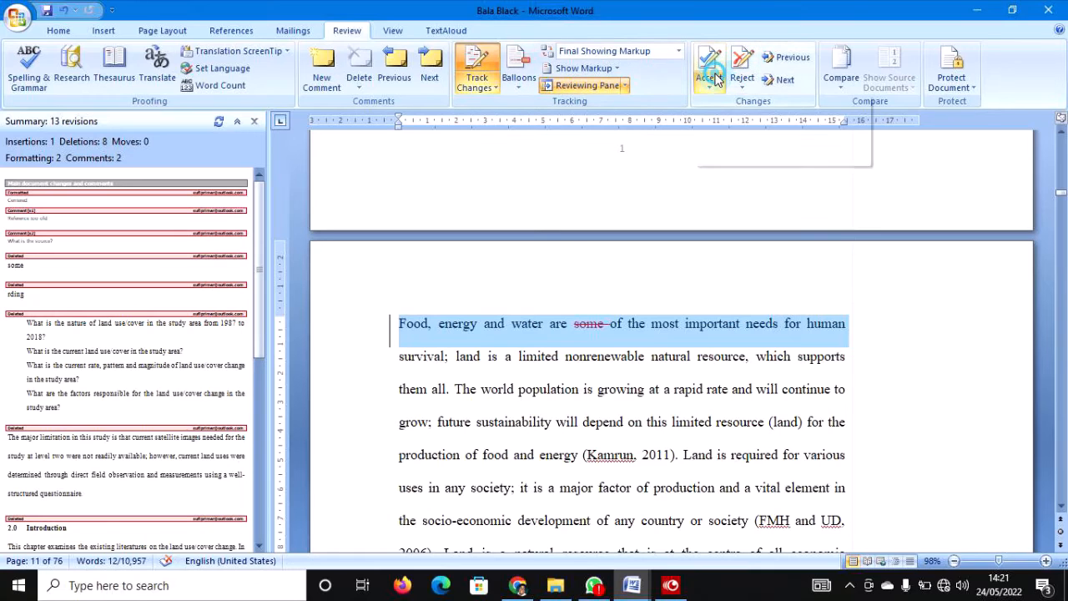
left_click(743, 119)
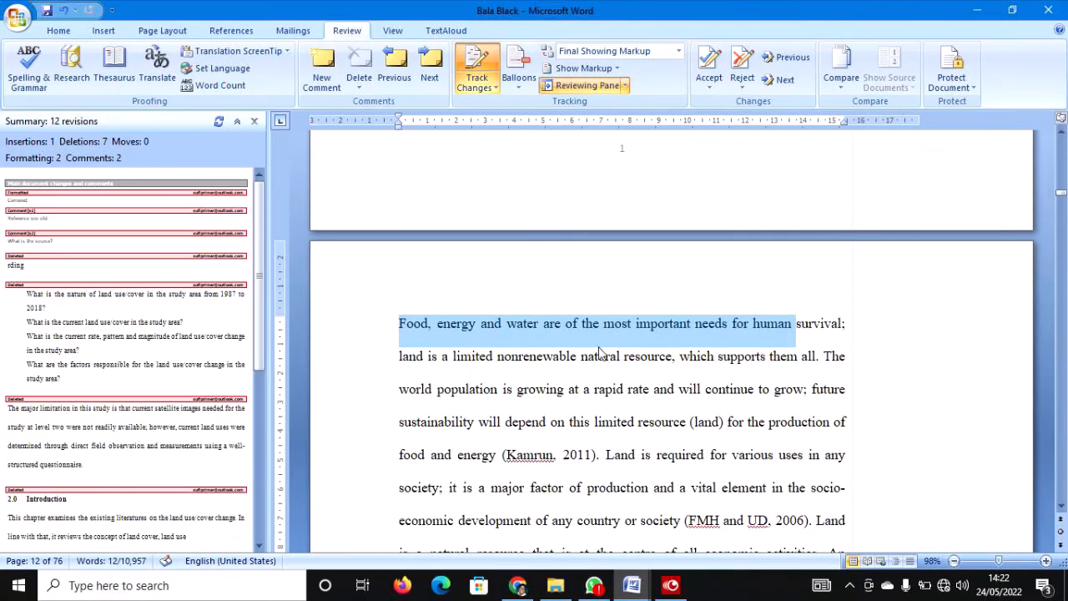
scroll(600, 352, "down", 3)
left_click(339, 327)
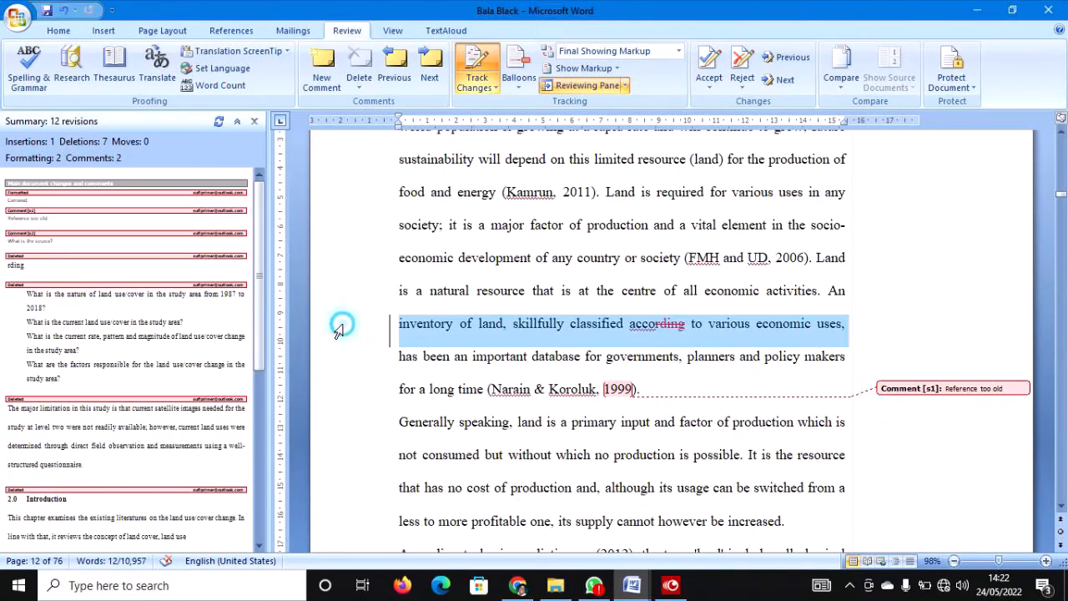
mouse_move(339, 327)
left_mouse_down()
mouse_move(340, 393)
mouse_move(350, 334)
left_mouse_up()
left_click(708, 65)
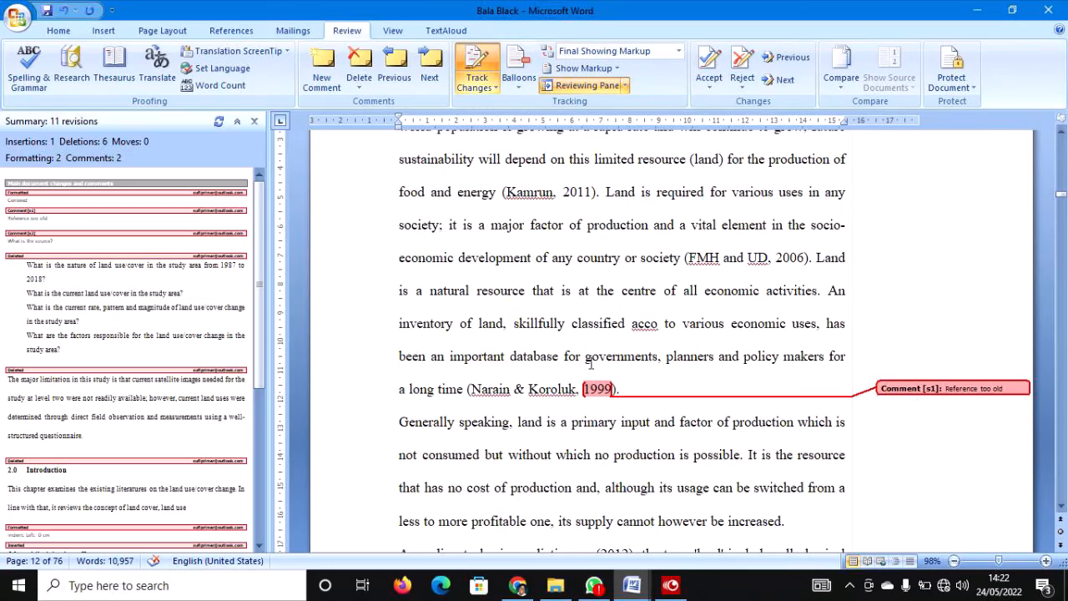
Change the Narain & Koroluk citation year from 1999 to 2019 and accept it with its comment.
left_click(348, 388)
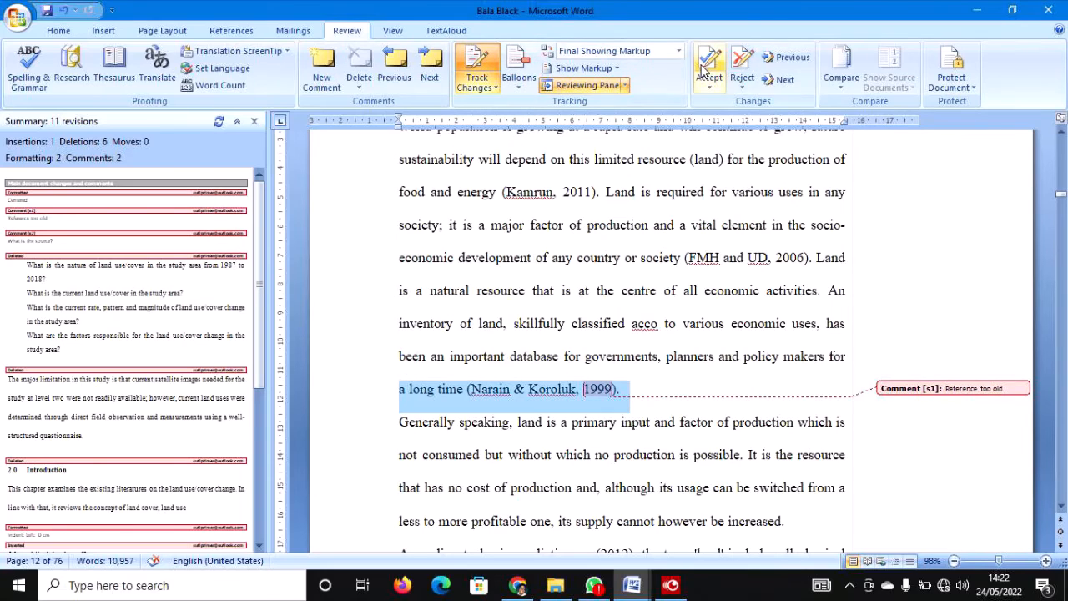
left_click(705, 66)
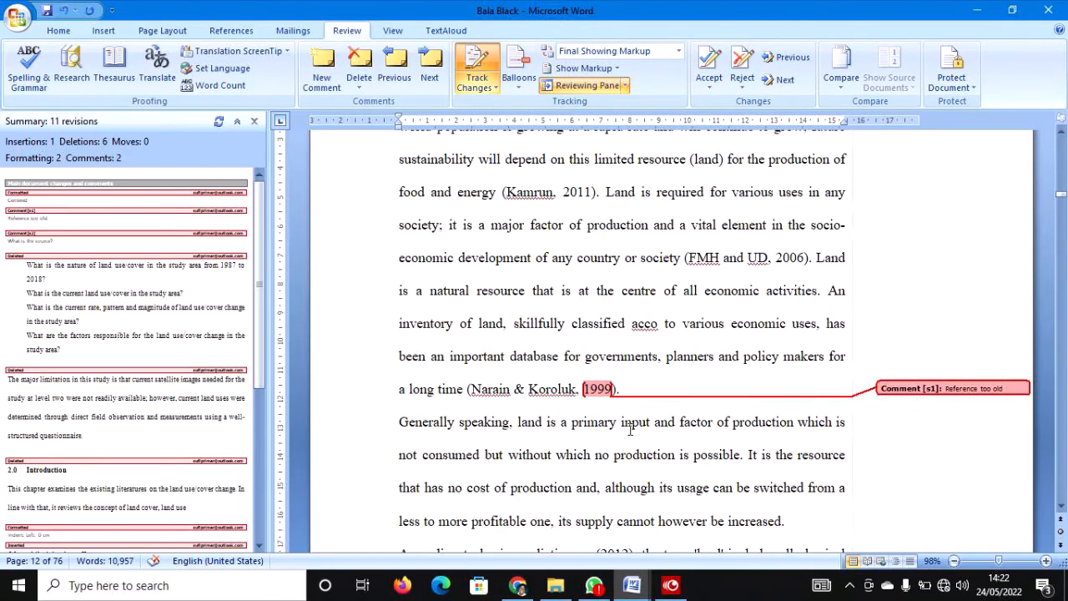
left_click(598, 399)
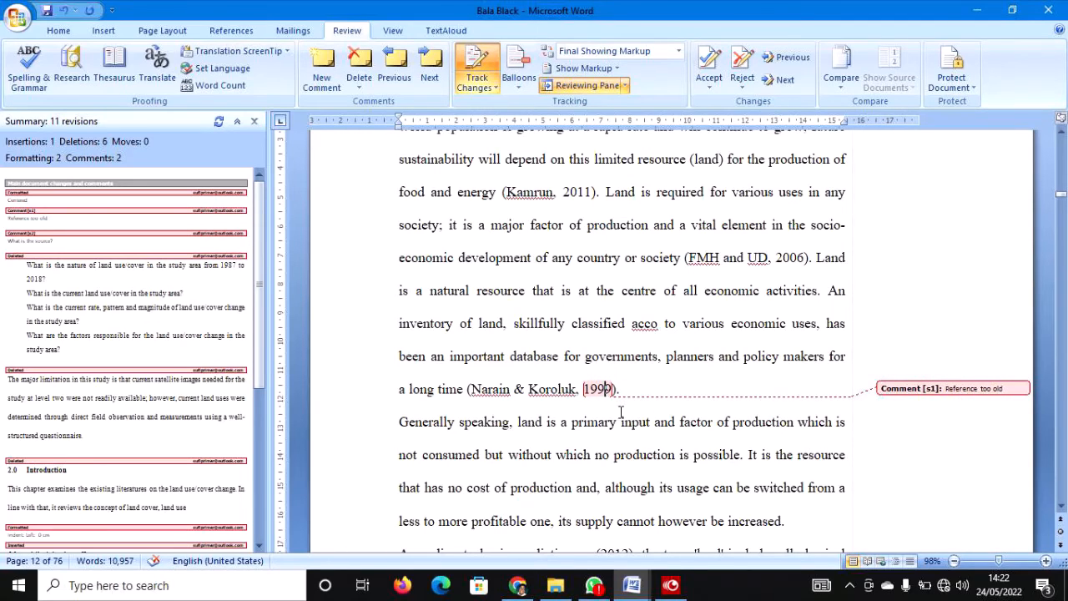
double_click(599, 391)
type("2019")
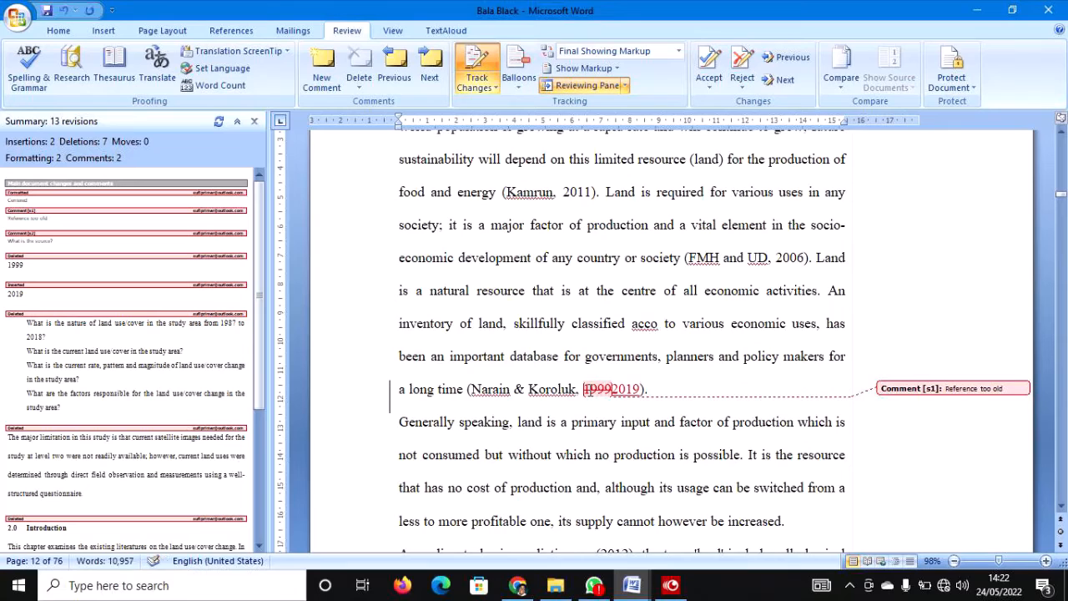
left_click(325, 400)
right_click(609, 394)
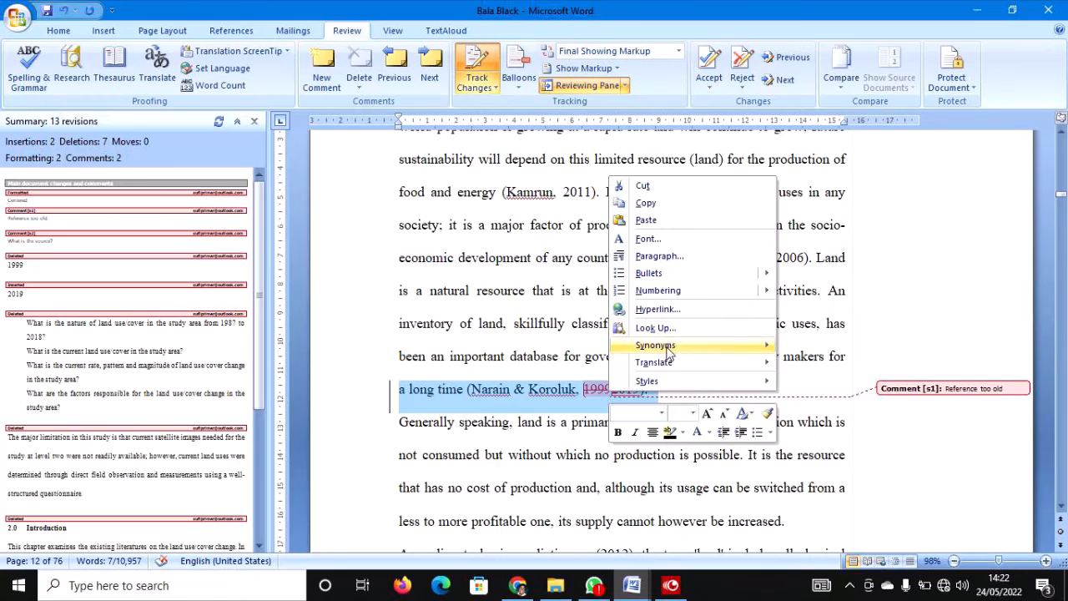
left_click(601, 396)
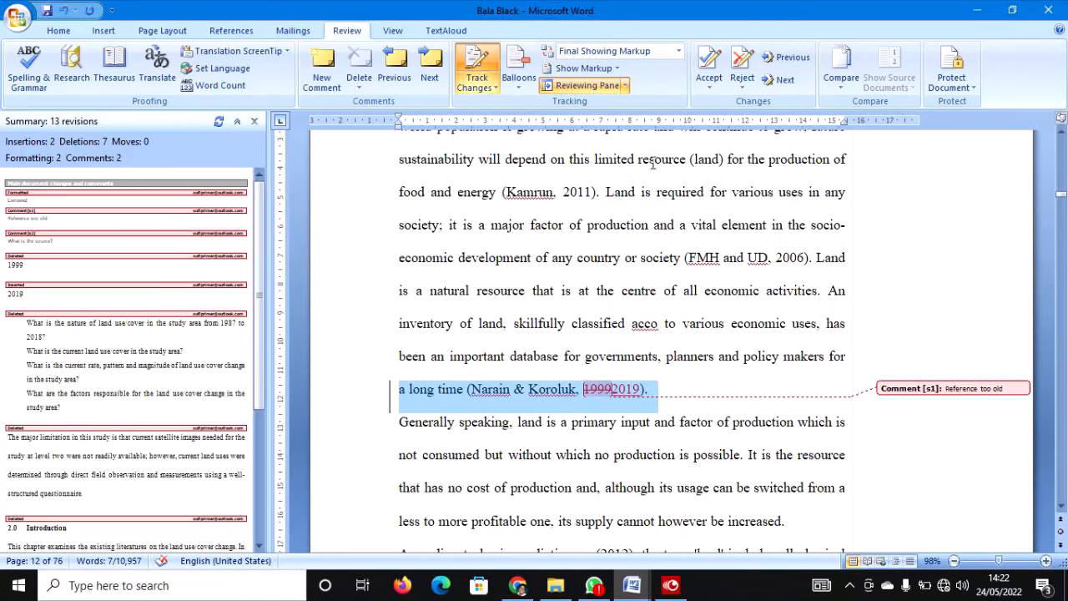
left_click(709, 65)
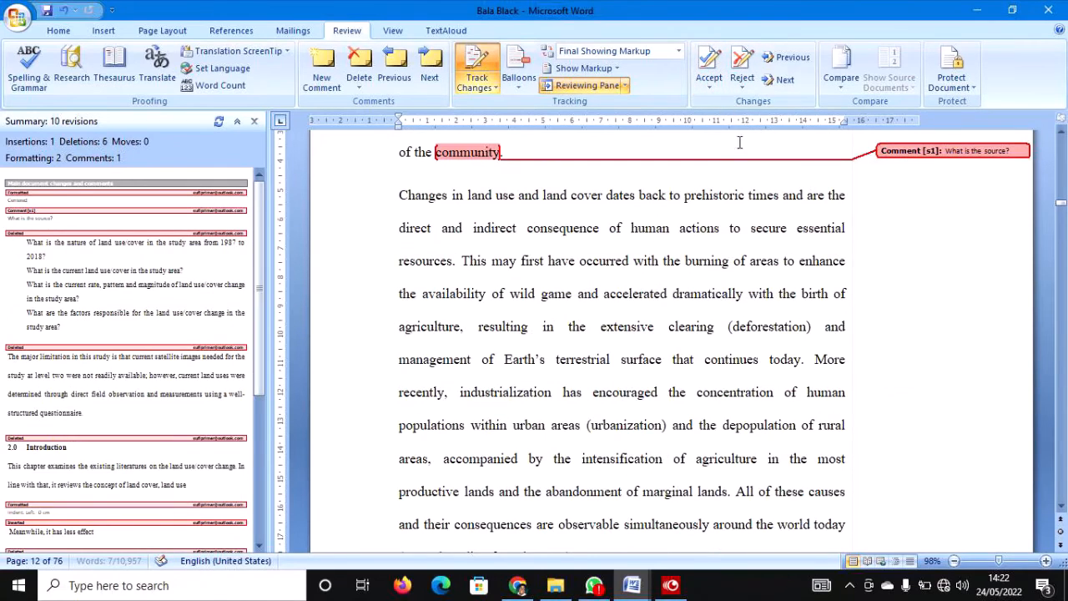
Insert the citation '(Sufi, 2022)' after 'community'.
scroll(639, 209, "up", 5)
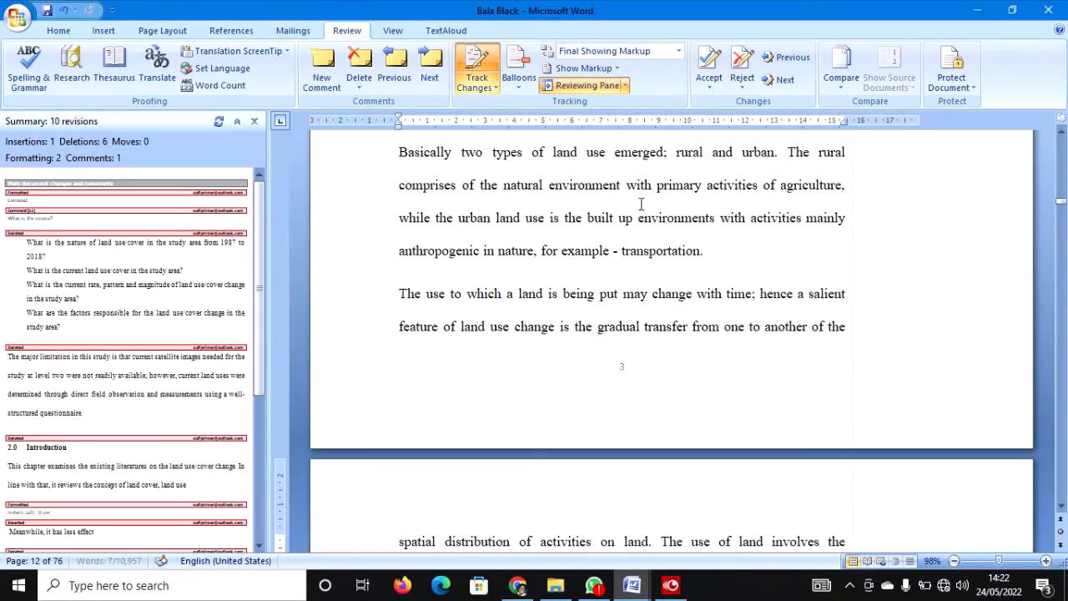
scroll(640, 204, "up", 5)
scroll(639, 203, "down", 3)
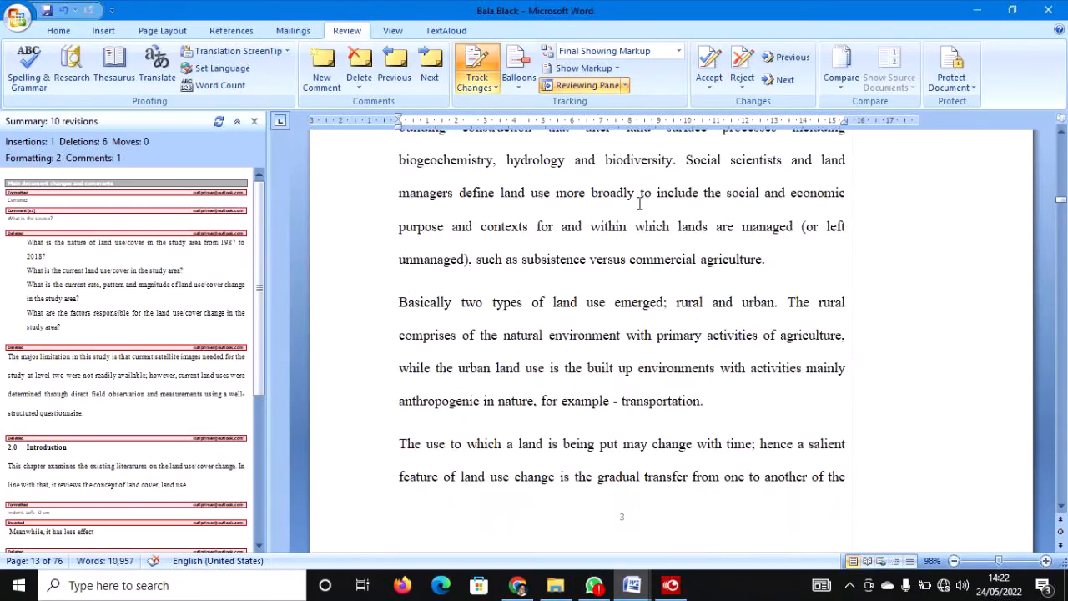
scroll(639, 204, "down", 4)
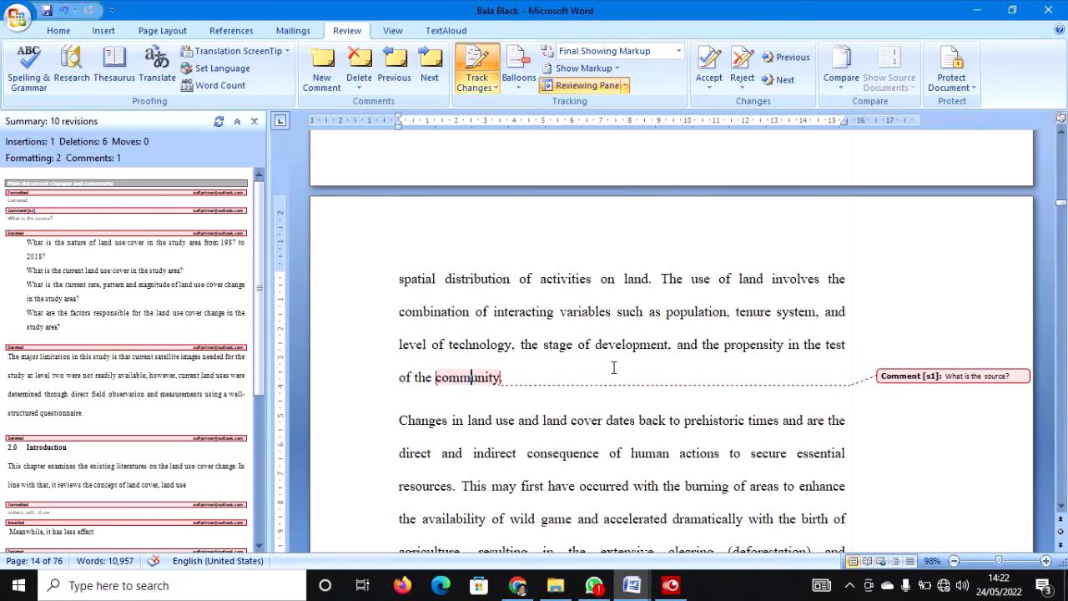
scroll(537, 378, "up", 1)
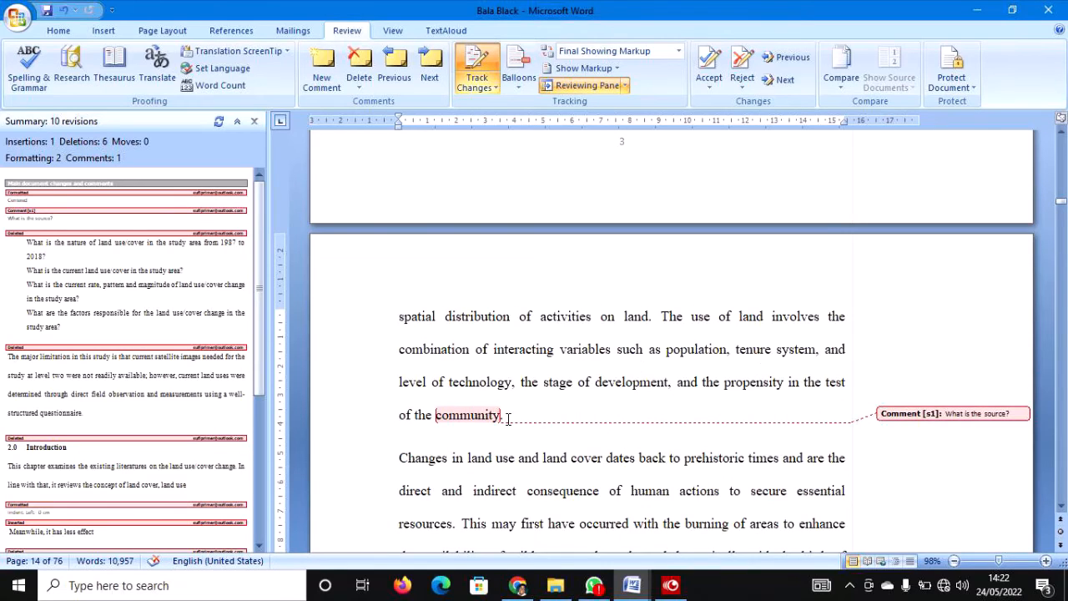
left_click(500, 414)
type("(")
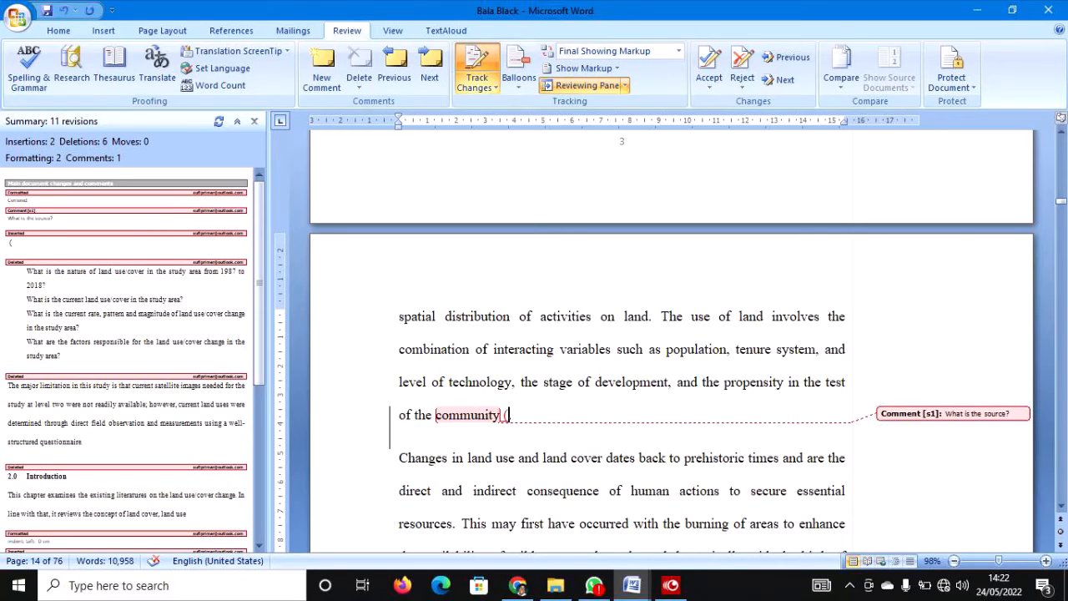
type("Sufi, 2022.")
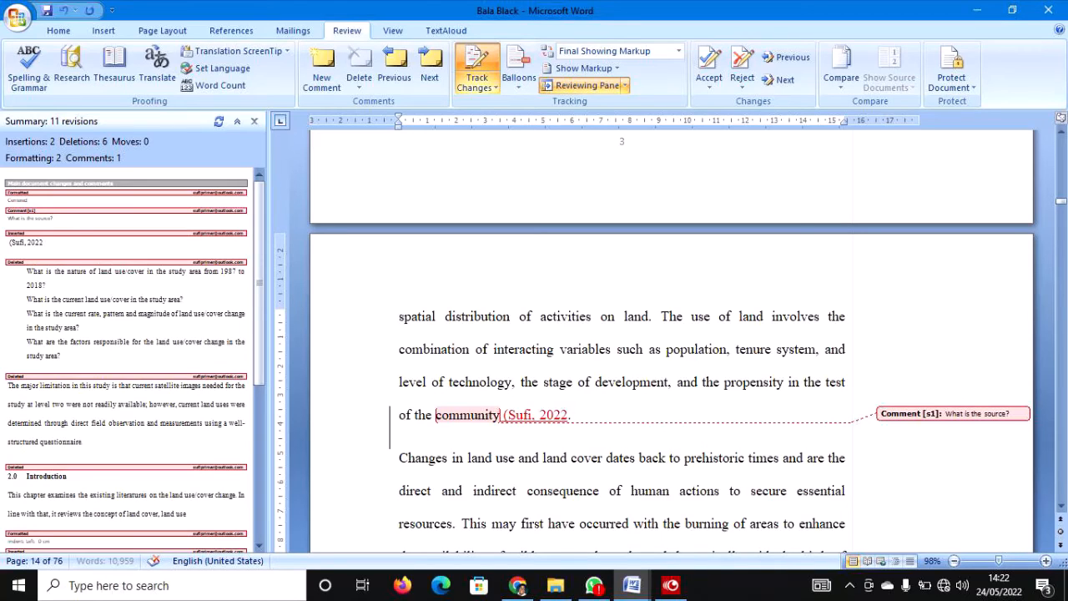
key("BackSpace")
Accept the citation change and delete the 'What is the source?' comment.
left_click(345, 428)
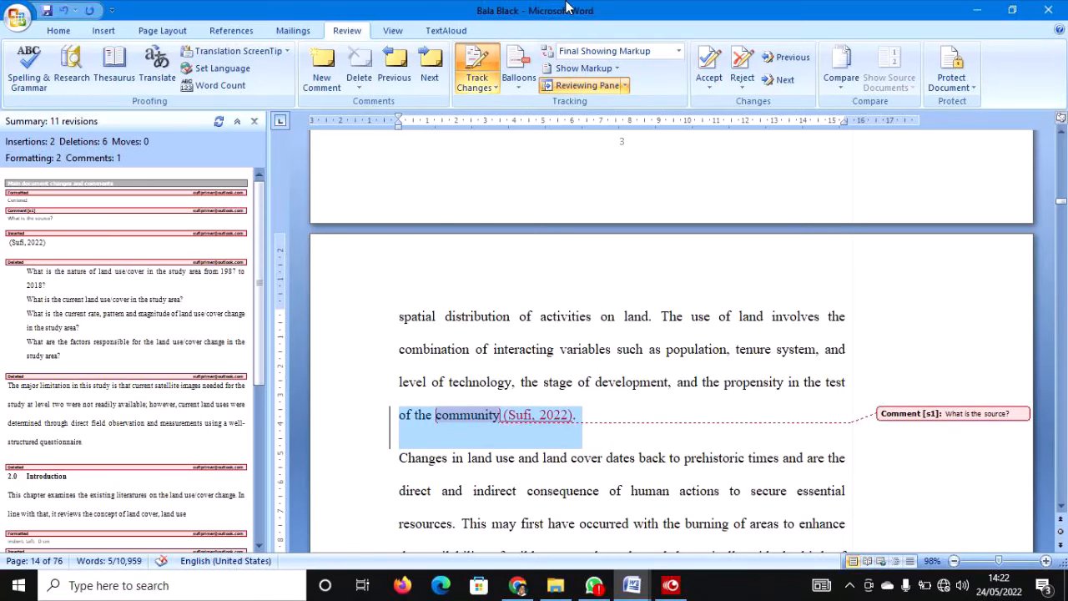
left_click(709, 83)
left_click(727, 123)
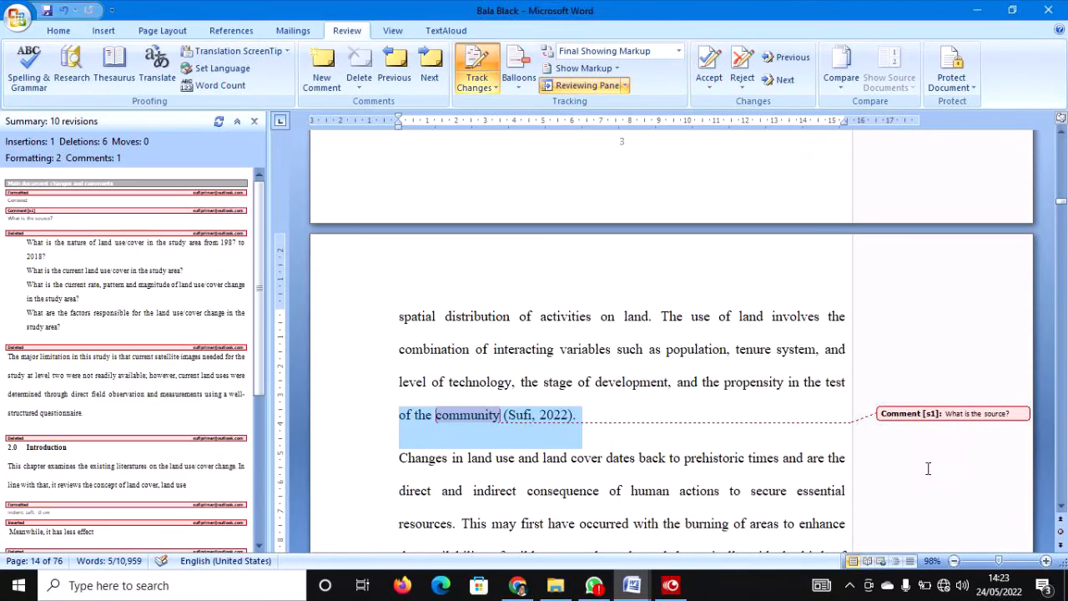
right_click(968, 422)
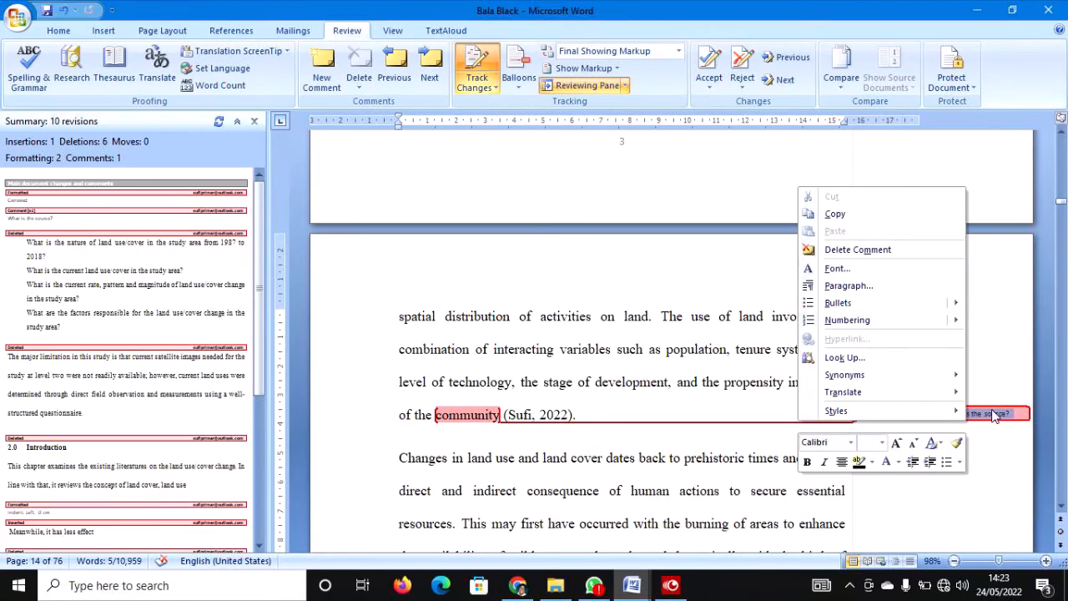
left_click(857, 250)
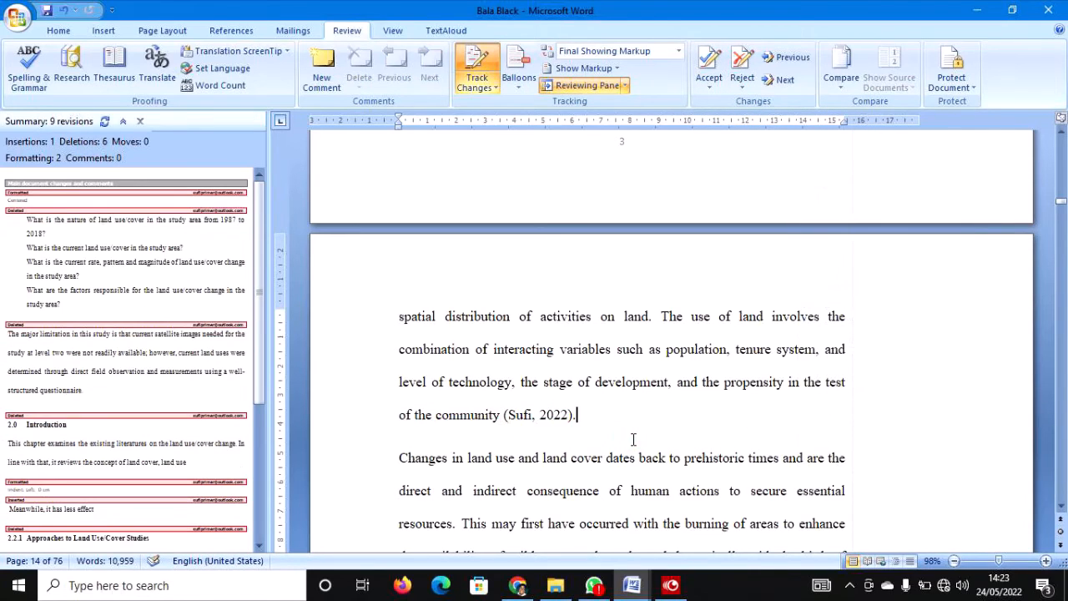
Accept the deletion of the research question list and move to the next change.
scroll(633, 439, "down", 15)
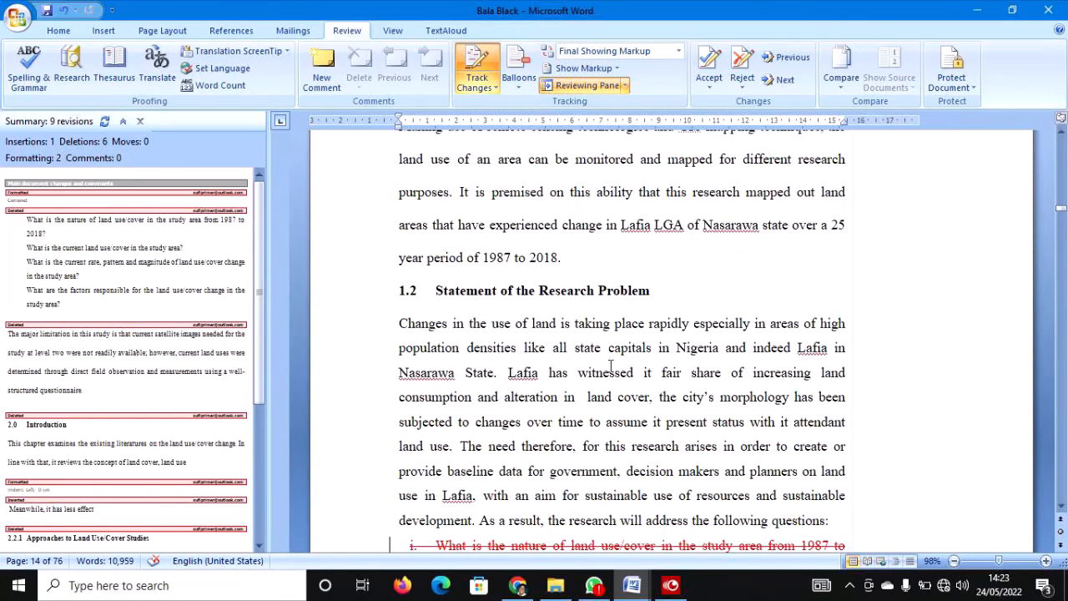
scroll(598, 317, "up", 2)
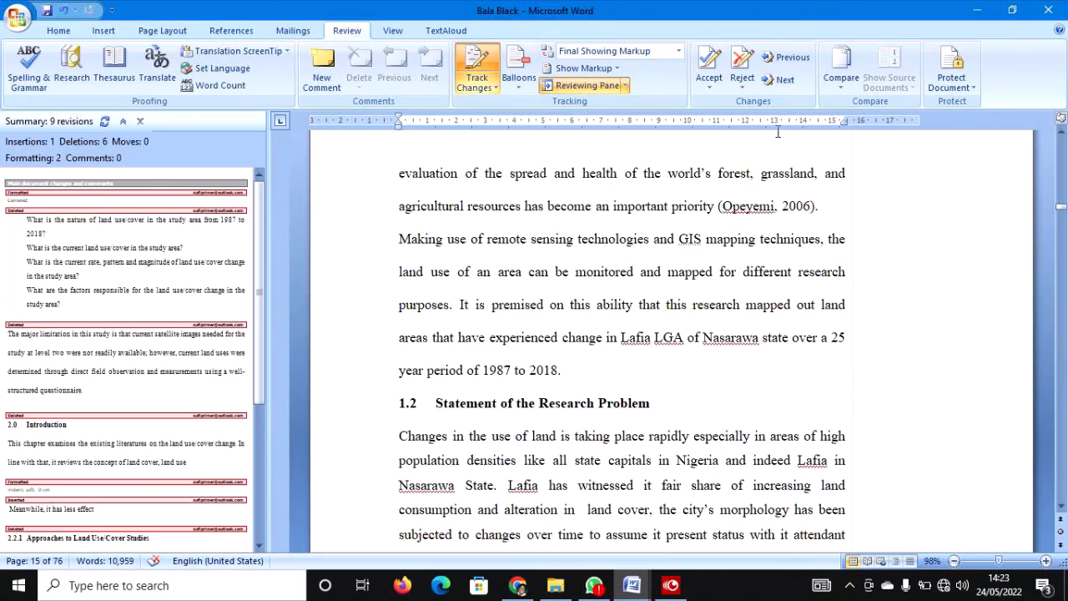
left_click(780, 80)
scroll(740, 240, "down", 4)
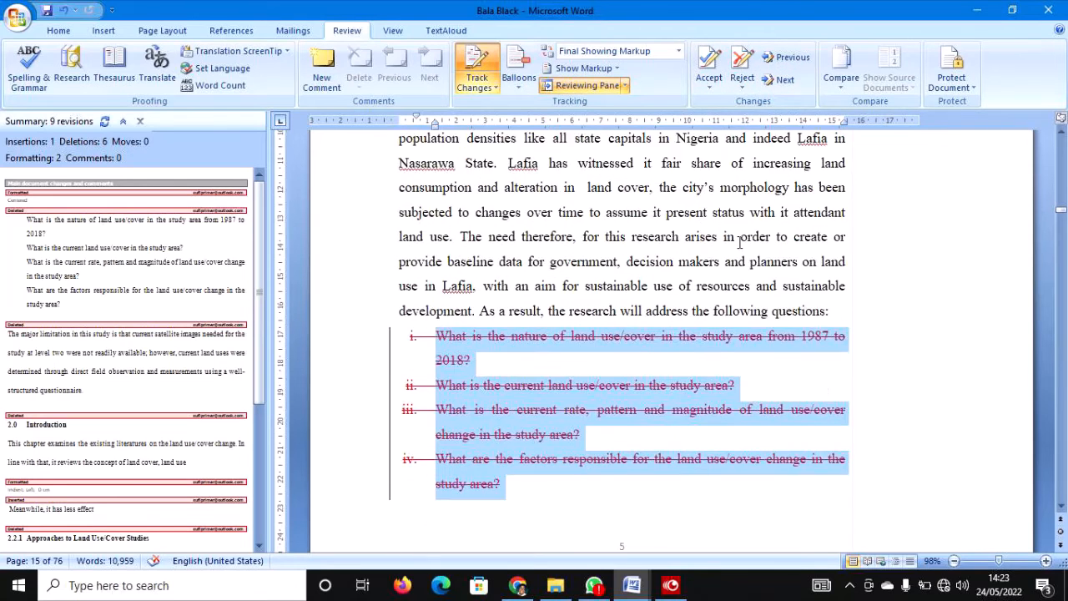
scroll(739, 241, "down", 1)
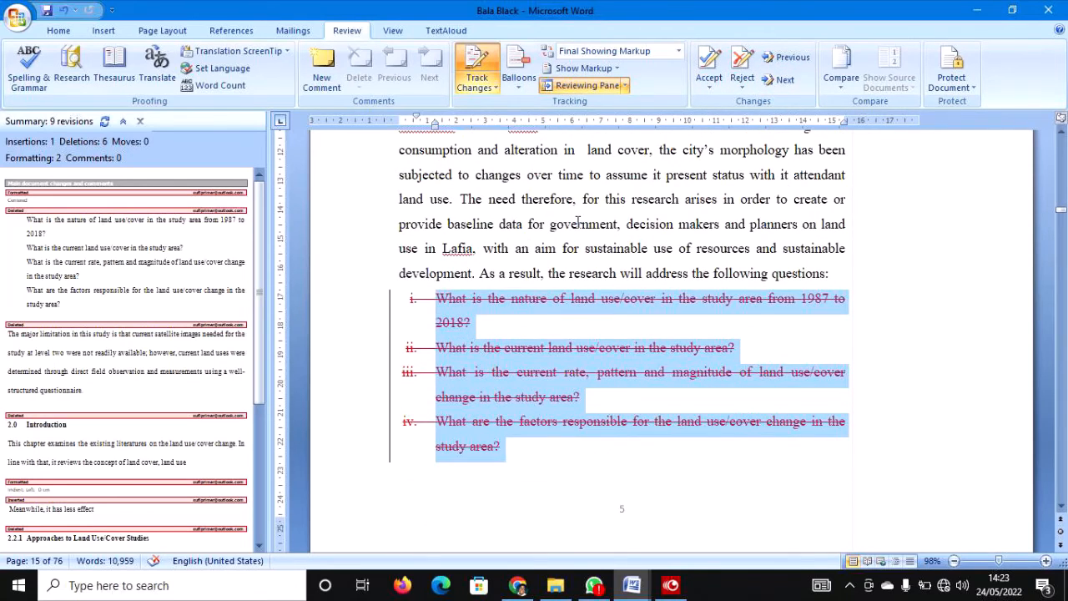
left_click(711, 87)
left_click(734, 122)
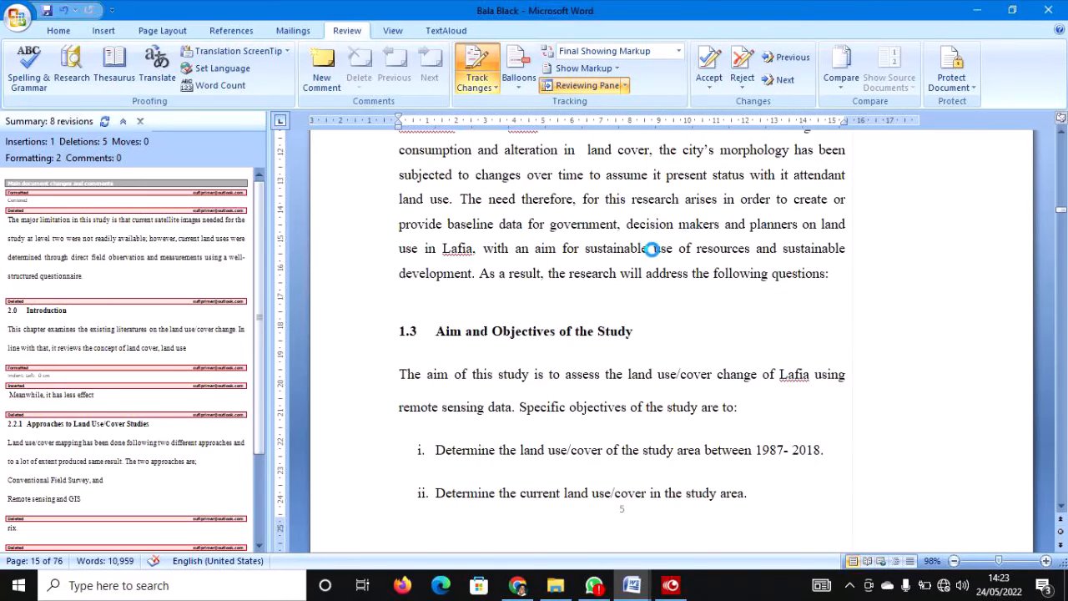
key("ctrl+z")
left_click(711, 87)
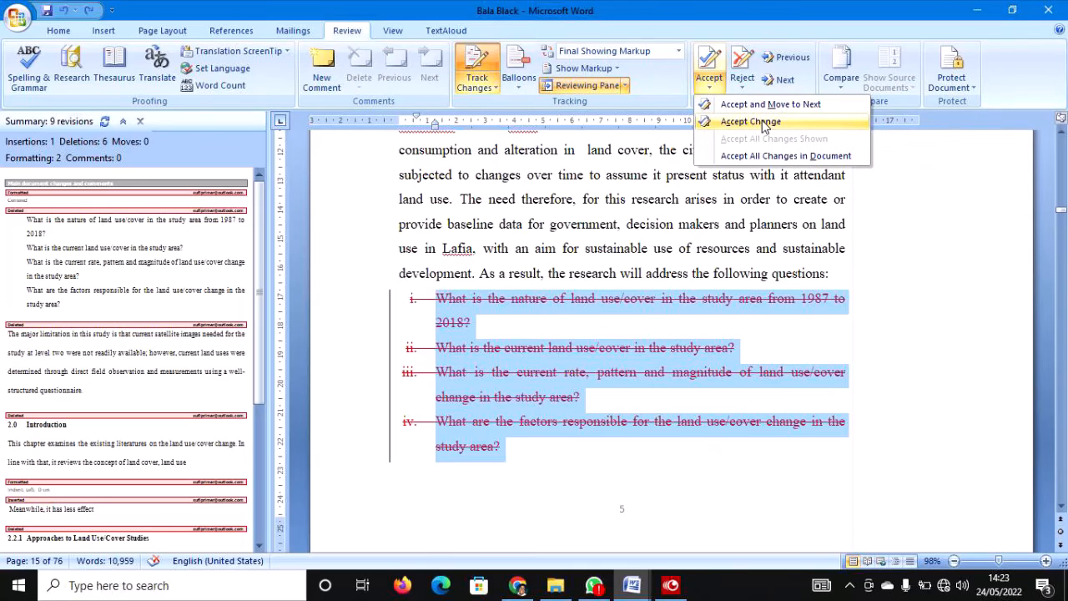
left_click(762, 124)
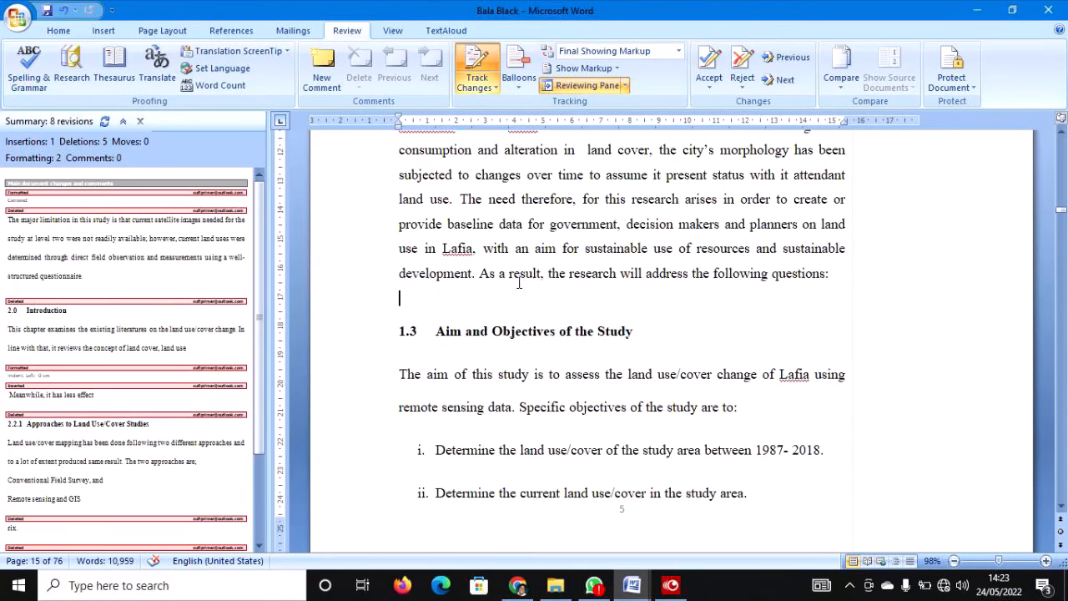
key("ctrl+z")
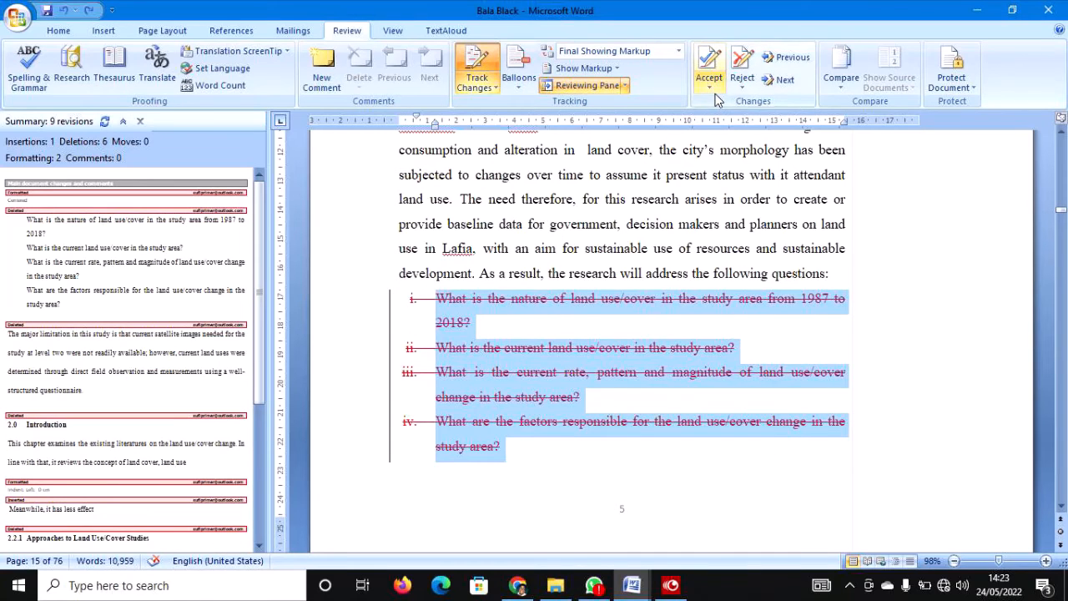
left_click(714, 93)
left_click(726, 104)
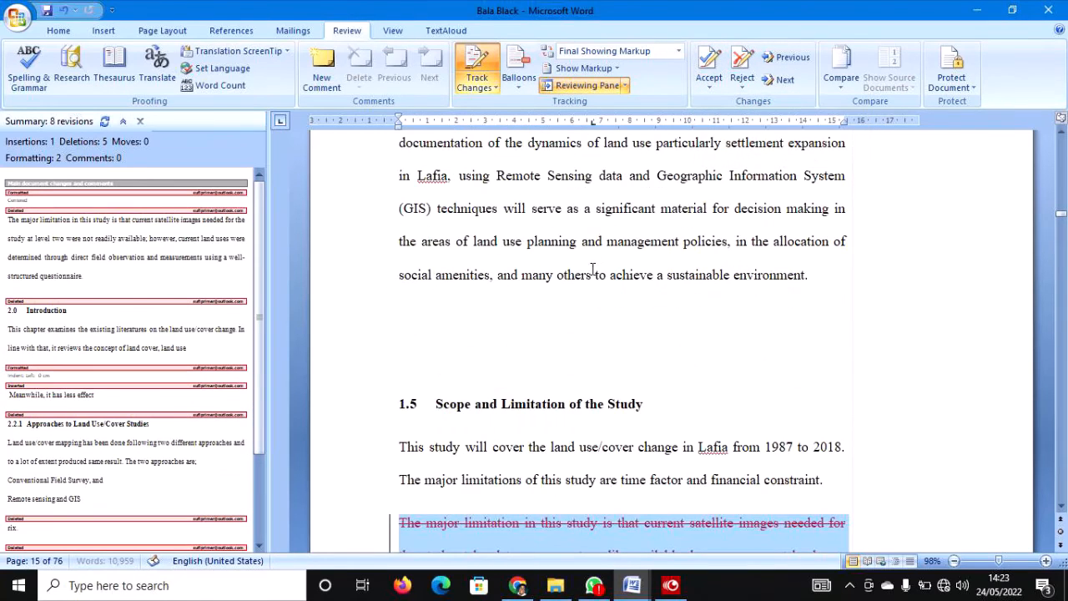
Accept the deleted limitation paragraph and the old 2.0 Introduction paragraphs.
scroll(592, 269, "down", 7)
scroll(426, 369, "down", 1)
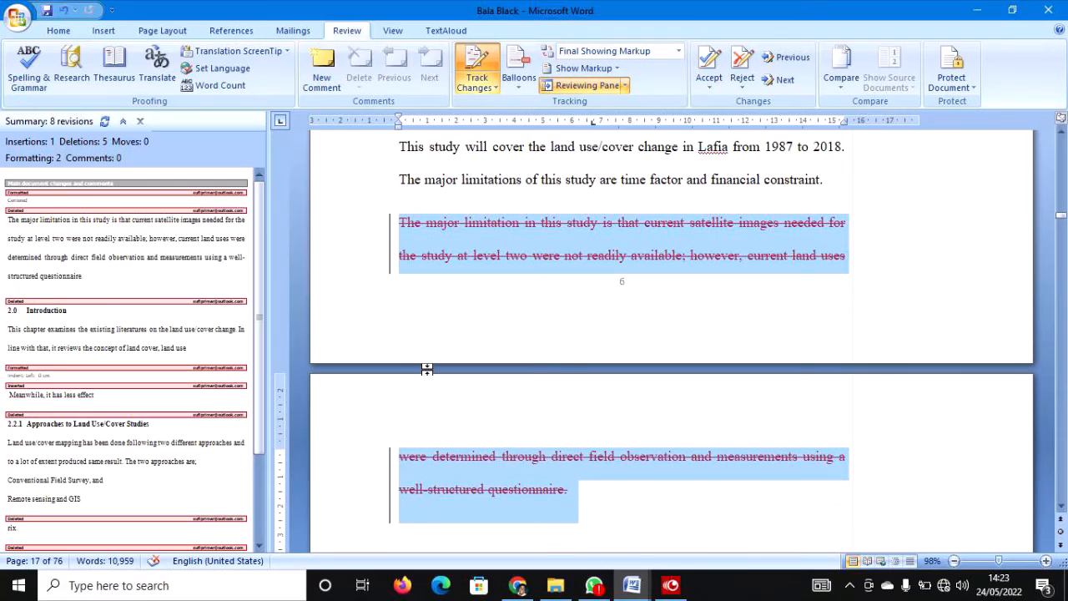
left_click(712, 94)
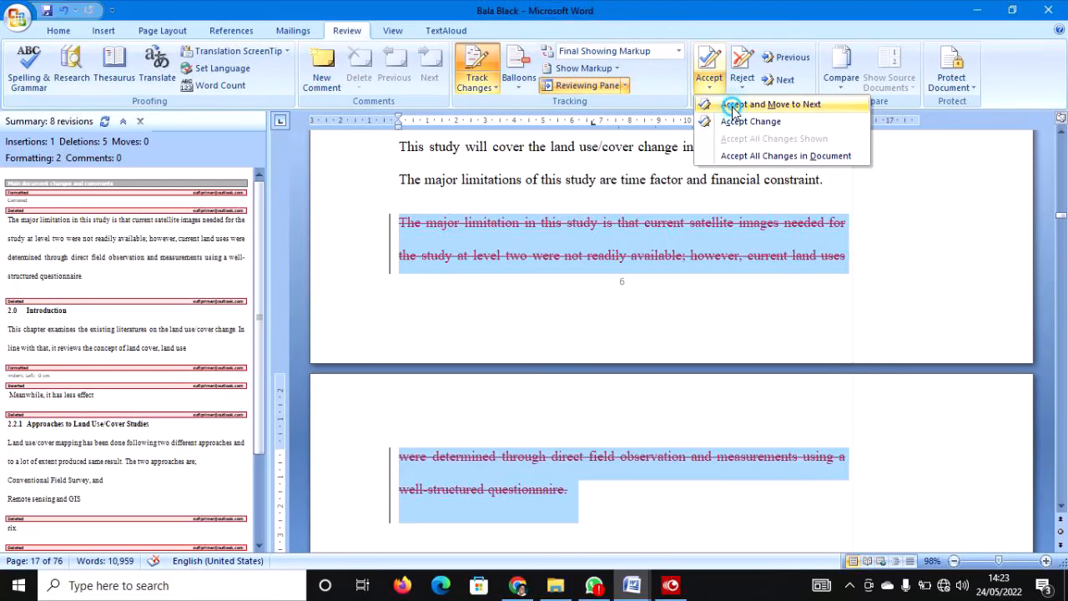
left_click(726, 105)
scroll(433, 313, "down", 5)
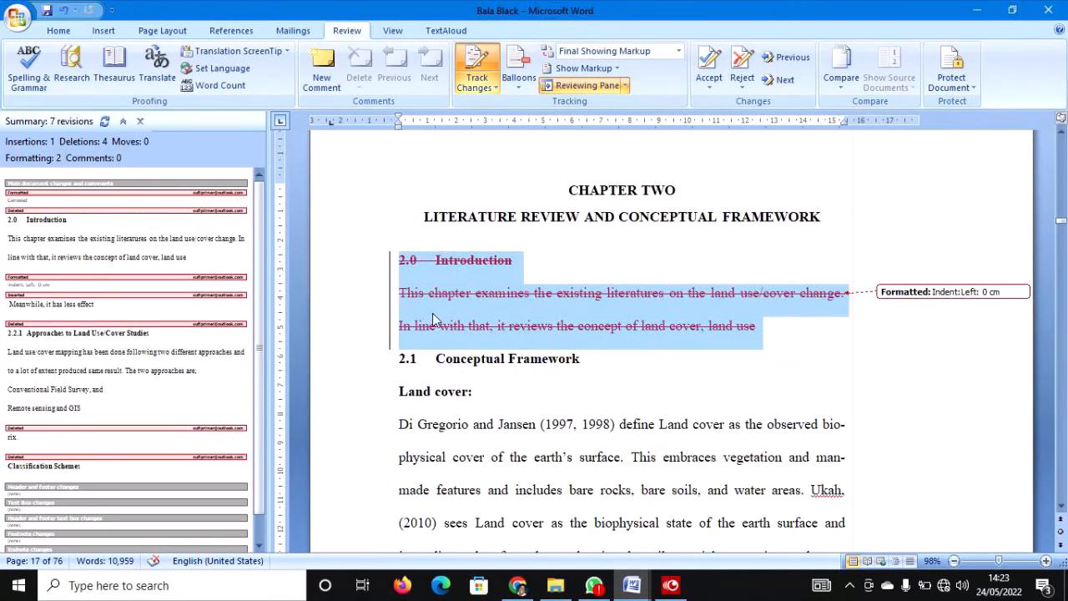
left_click(708, 85)
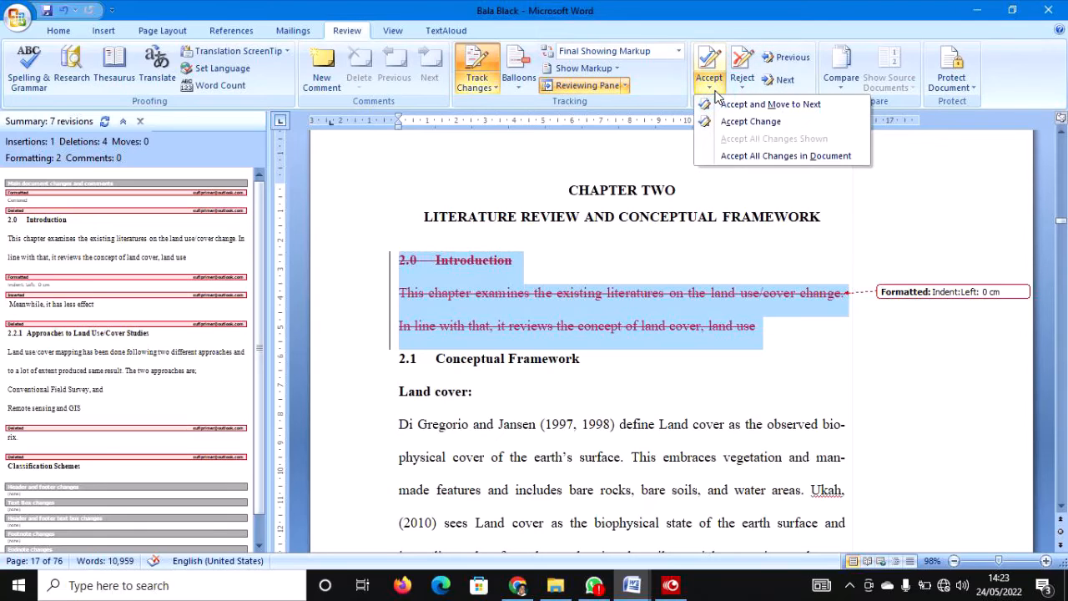
left_click(728, 122)
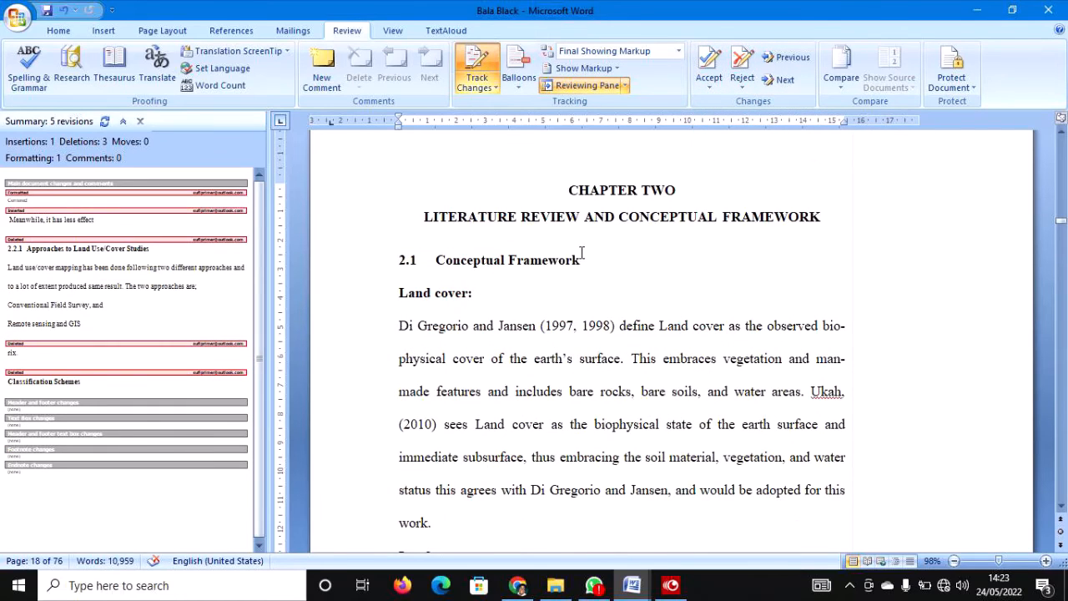
scroll(550, 278, "down", 8)
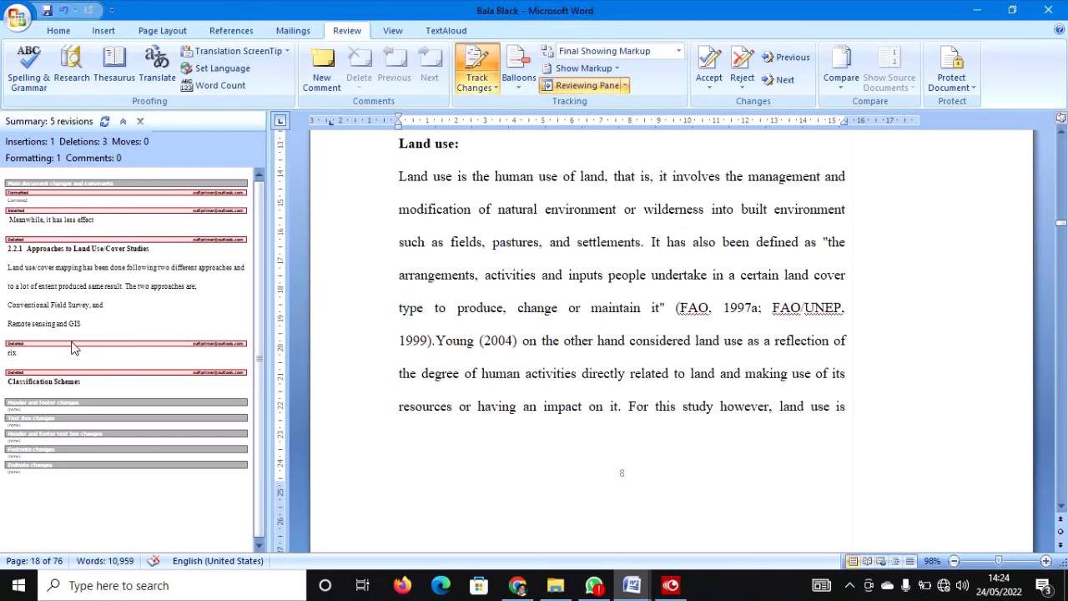
Find the Formatted revision in the Reviewing Pane and accept the centring on the empty line.
left_click(73, 241)
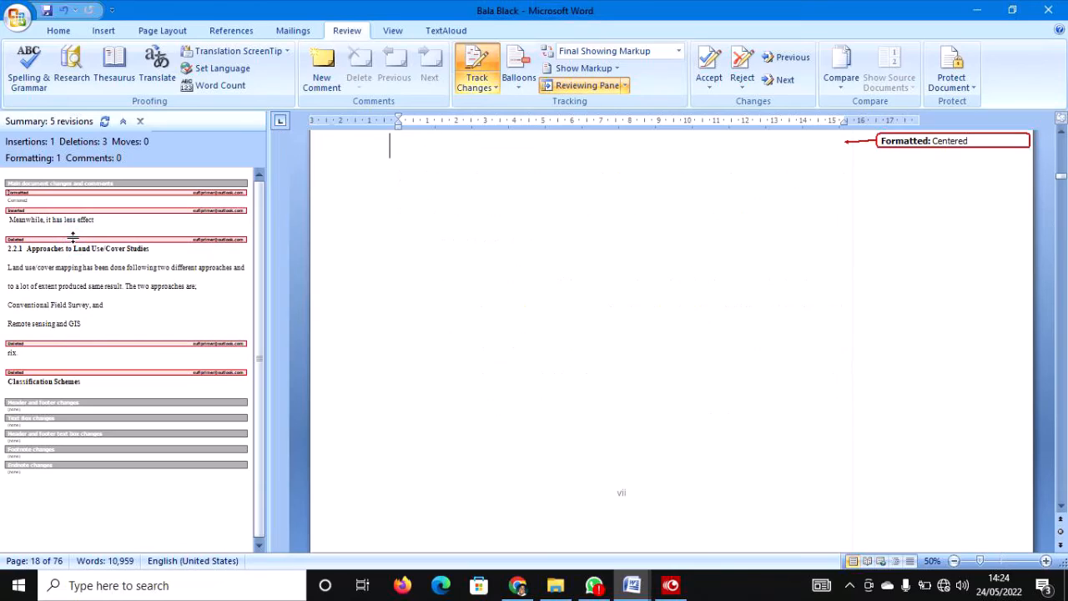
left_click(88, 194)
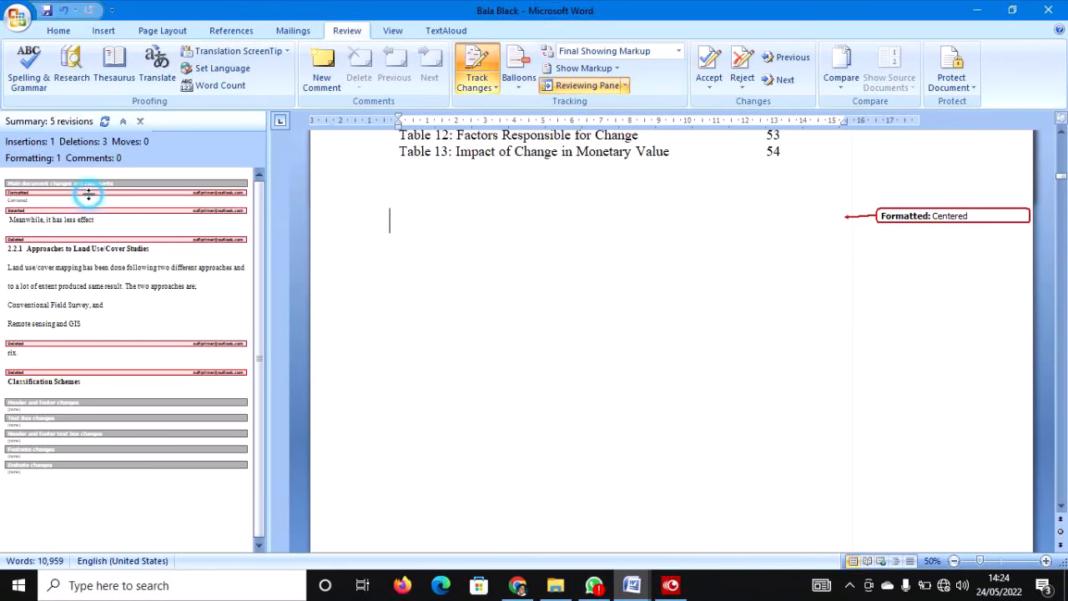
left_click(35, 209)
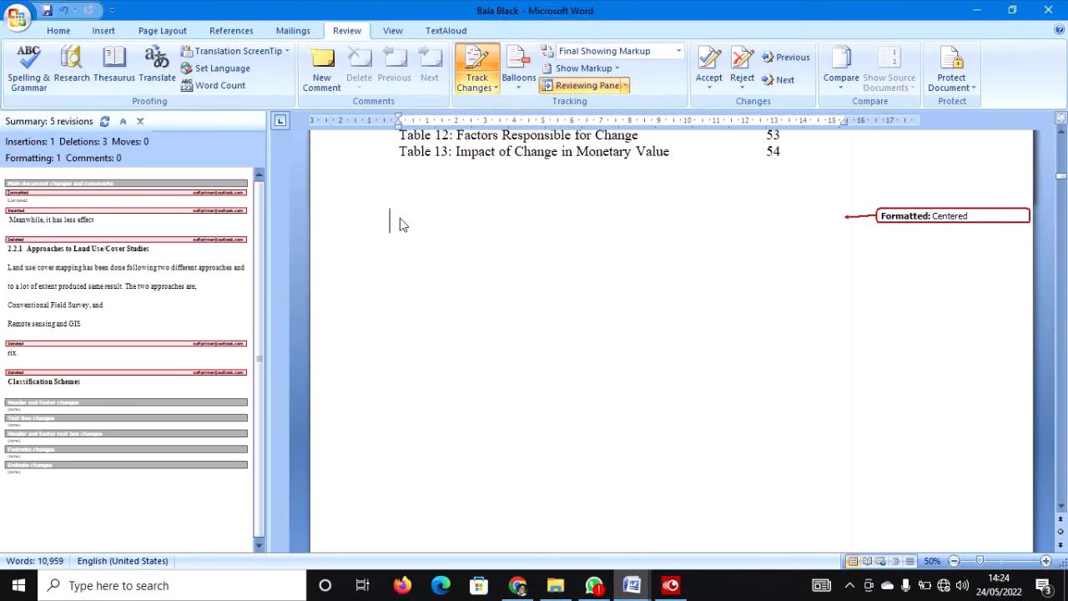
left_click(309, 221)
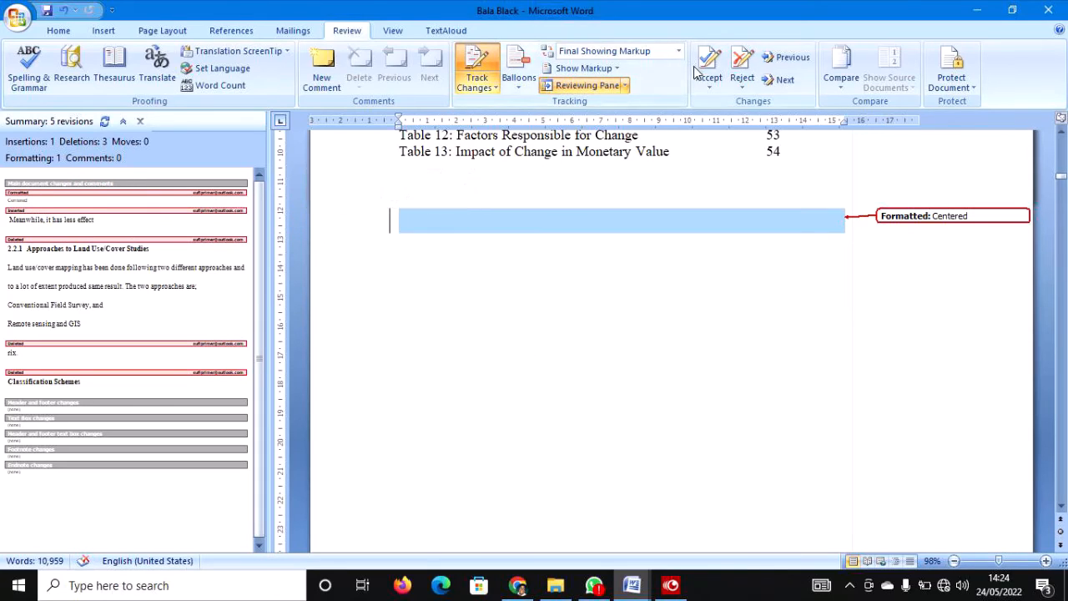
left_click(708, 67)
scroll(641, 205, "down", 2)
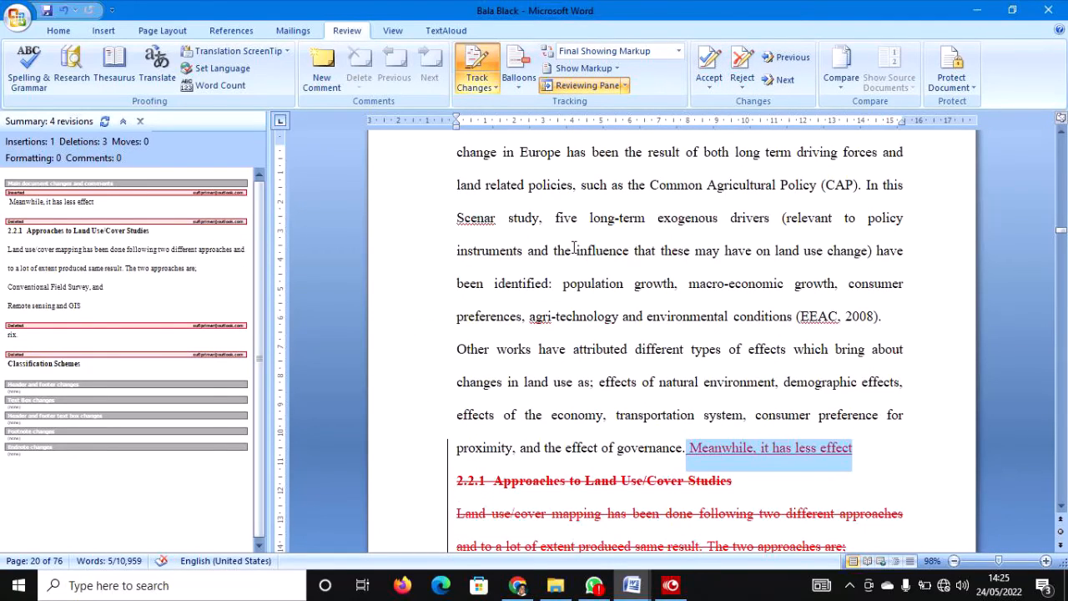
Select the whole document and accept all remaining tracked changes.
key("ctrl+a")
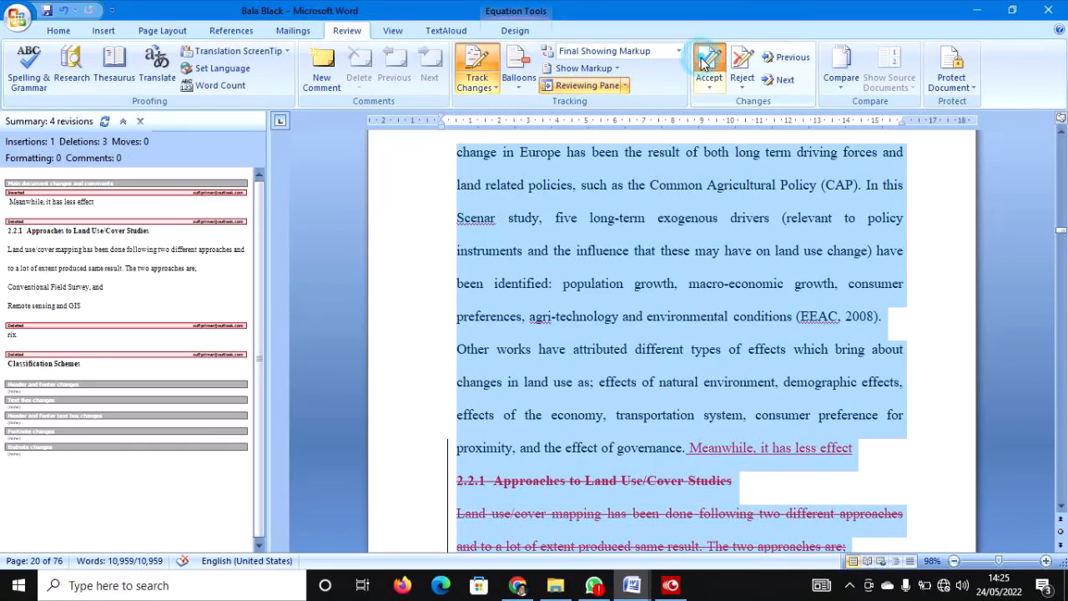
left_click(705, 65)
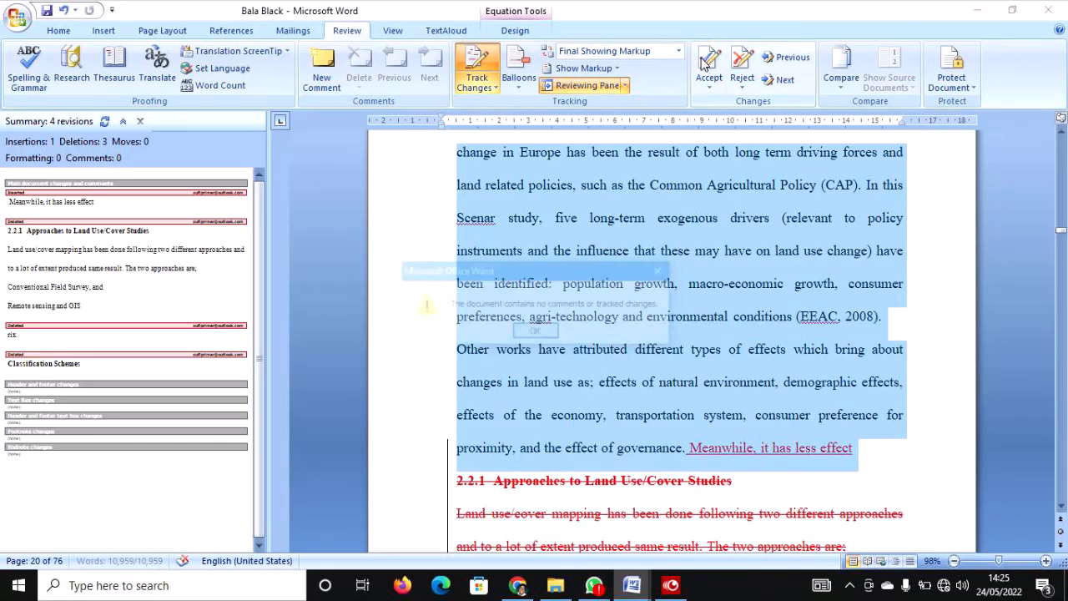
left_click(550, 333)
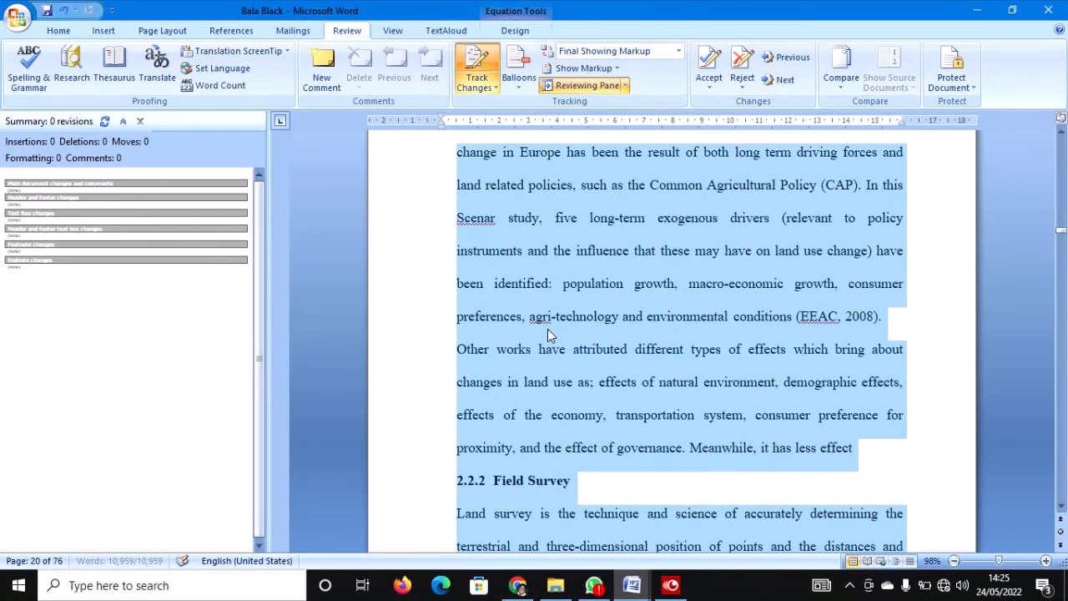
left_click(547, 329)
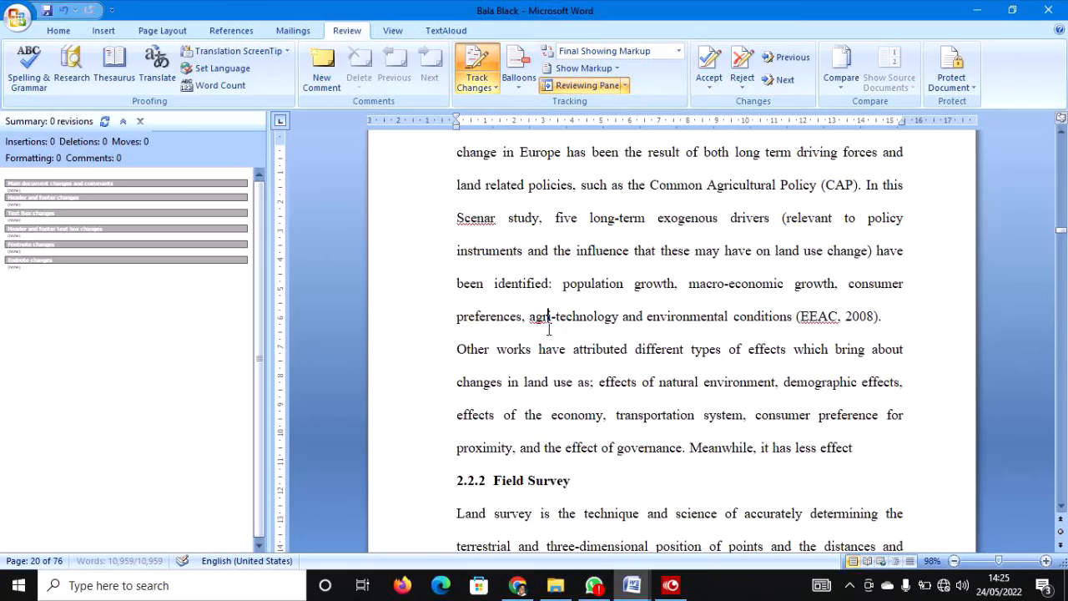
scroll(548, 329, "down", 8)
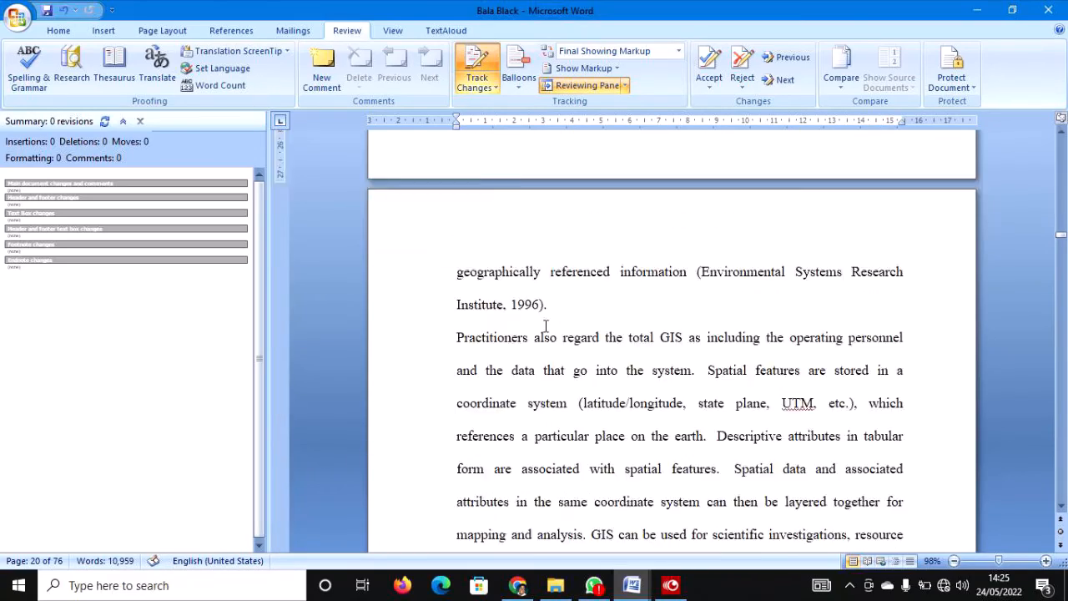
scroll(544, 325, "down", 4)
scroll(544, 325, "up", 5)
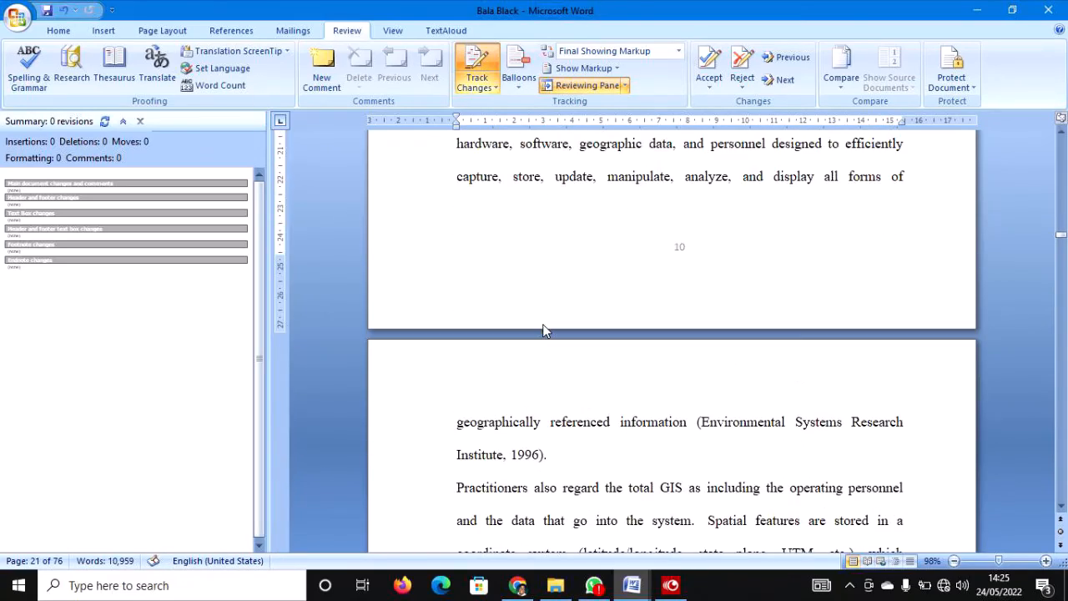
Undo the acceptance three times to restore 31 revisions, then return to the Acknowledgement page.
key("ctrl+z")
key("ctrl+z")
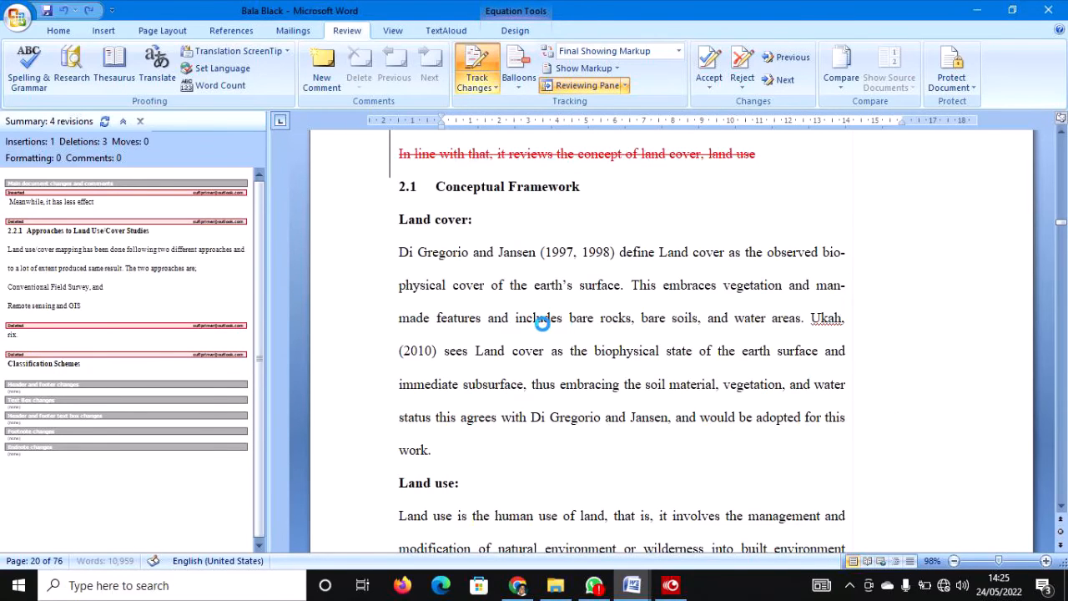
key("ctrl+z")
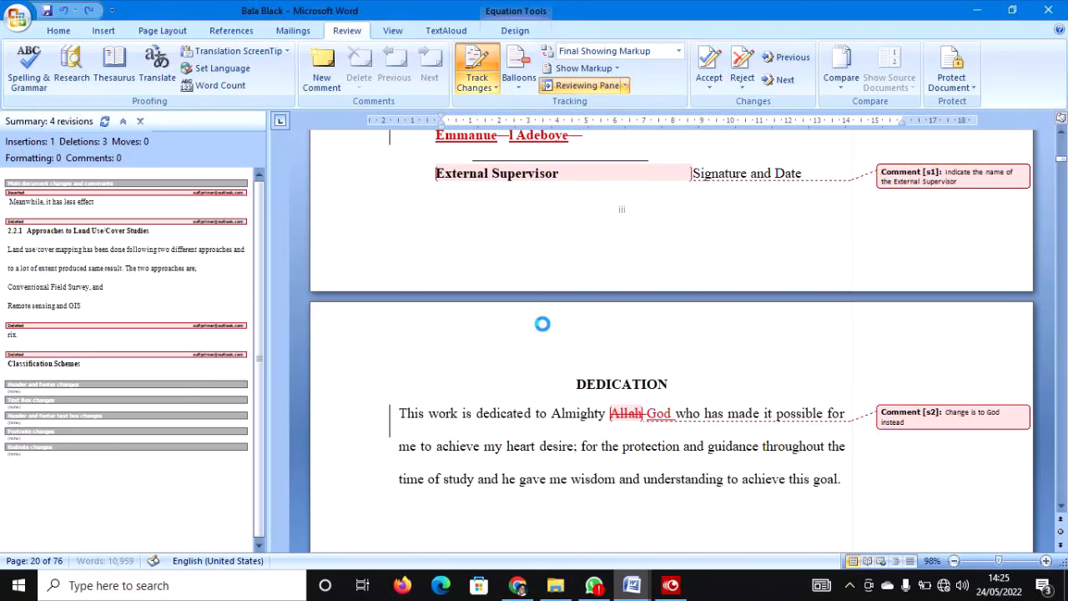
key("ctrl+z")
left_click(543, 324)
scroll(543, 326, "up", 7)
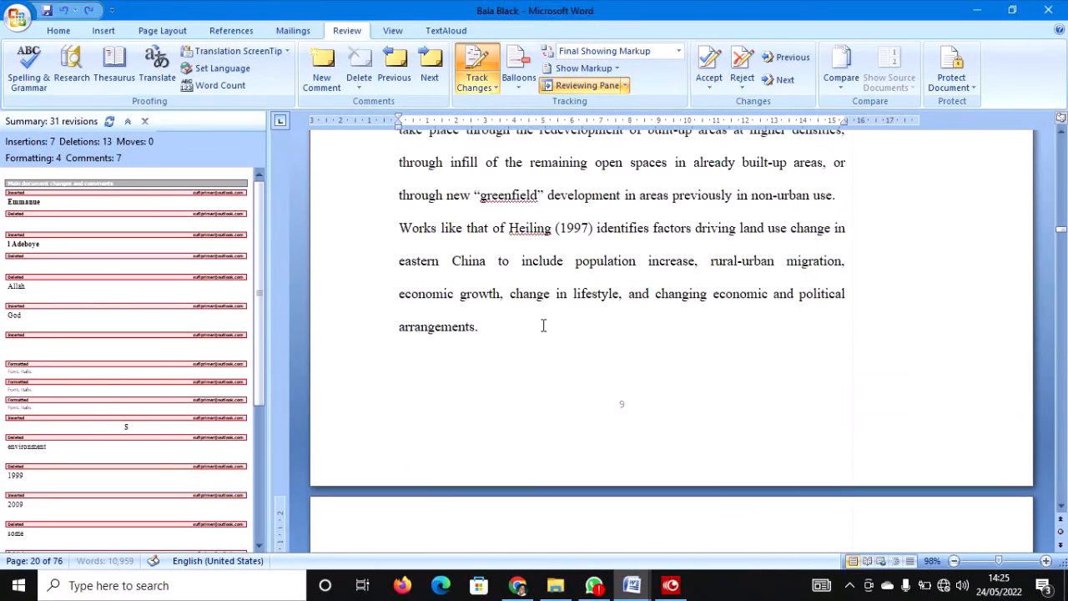
scroll(517, 326, "up", 3)
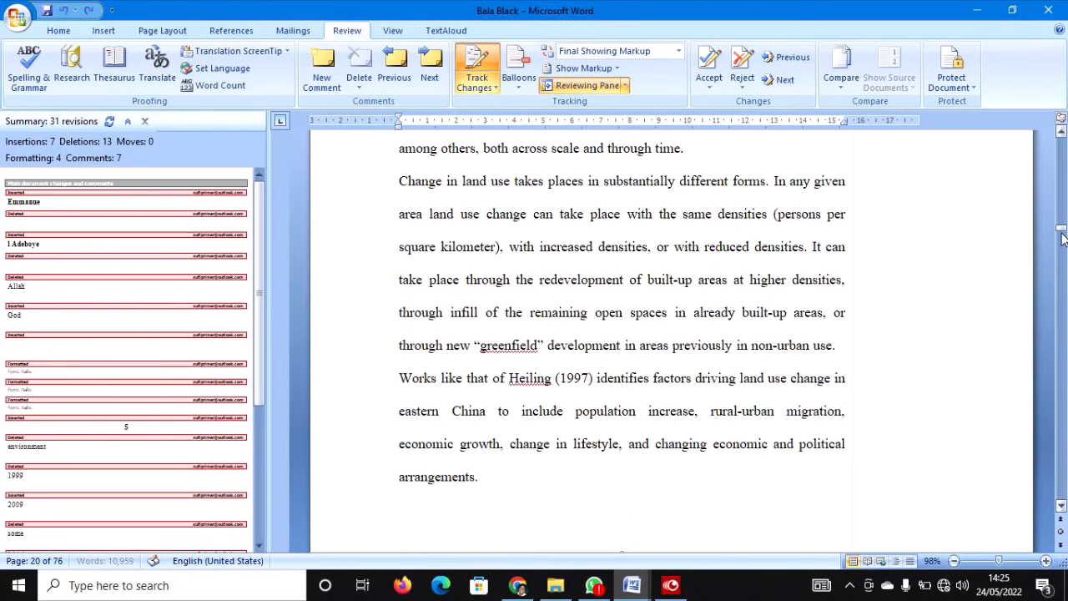
left_click_drag(1062, 239, 1062, 164)
scroll(616, 365, "down", 4)
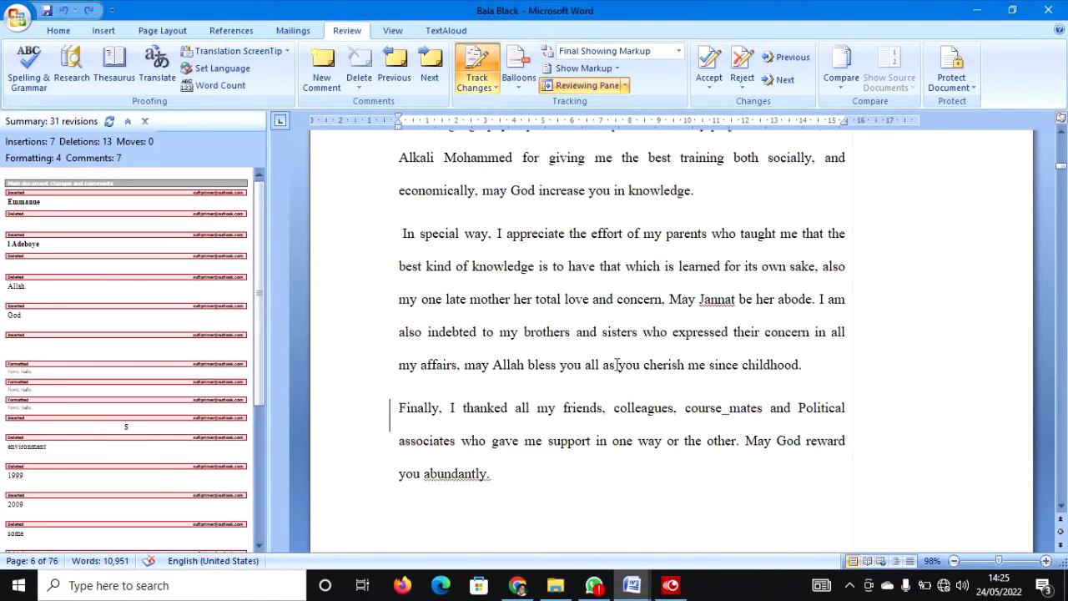
Select all and apply Accept All Changes in Document, keeping only the 6 comments.
key("ctrl+a")
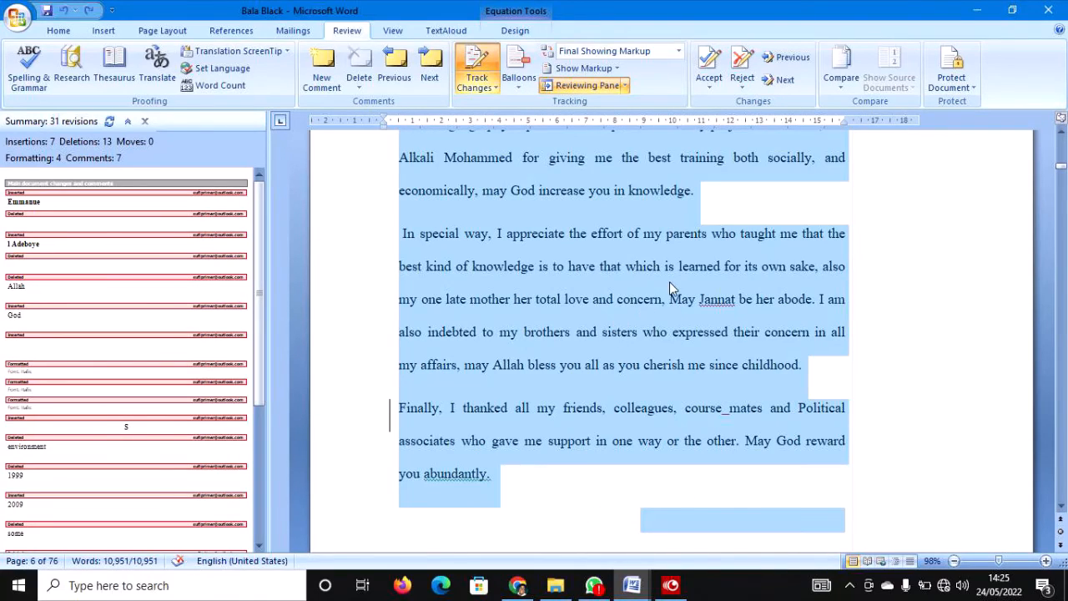
left_click(711, 65)
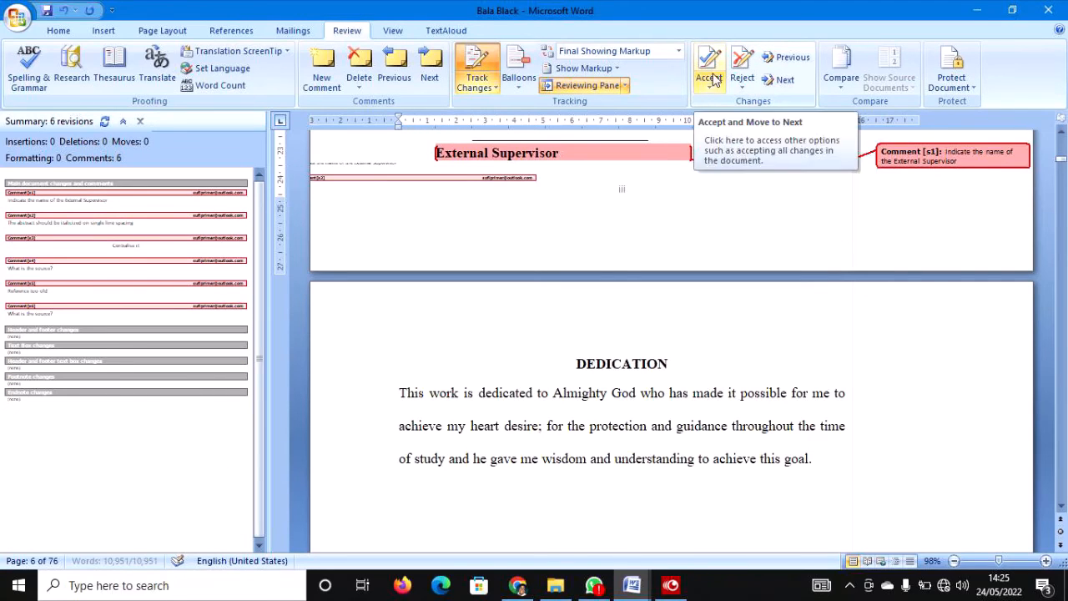
left_click(711, 67)
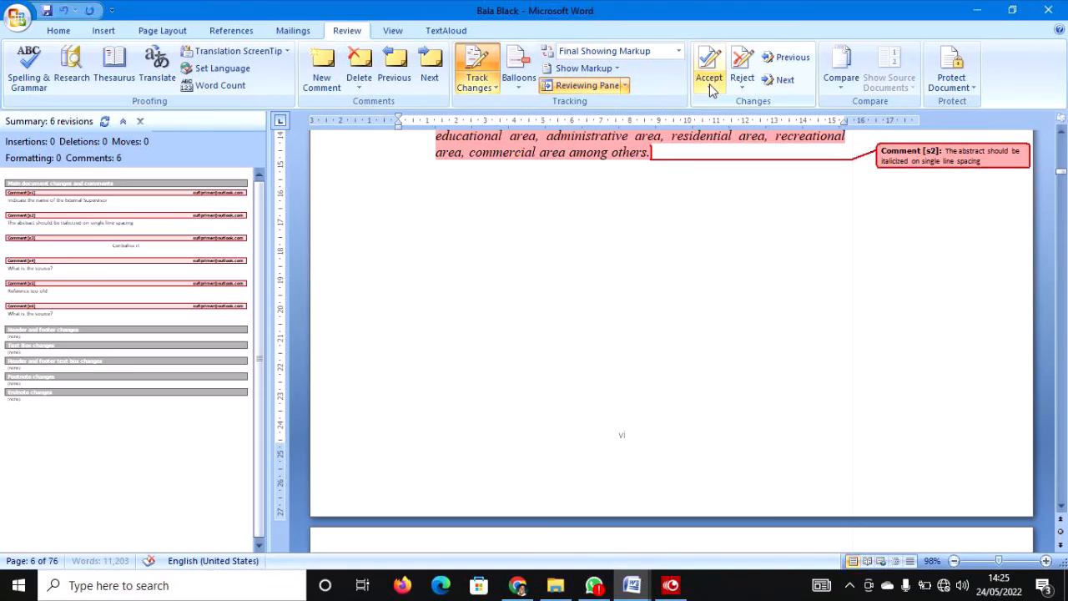
left_click(711, 69)
left_click(685, 229)
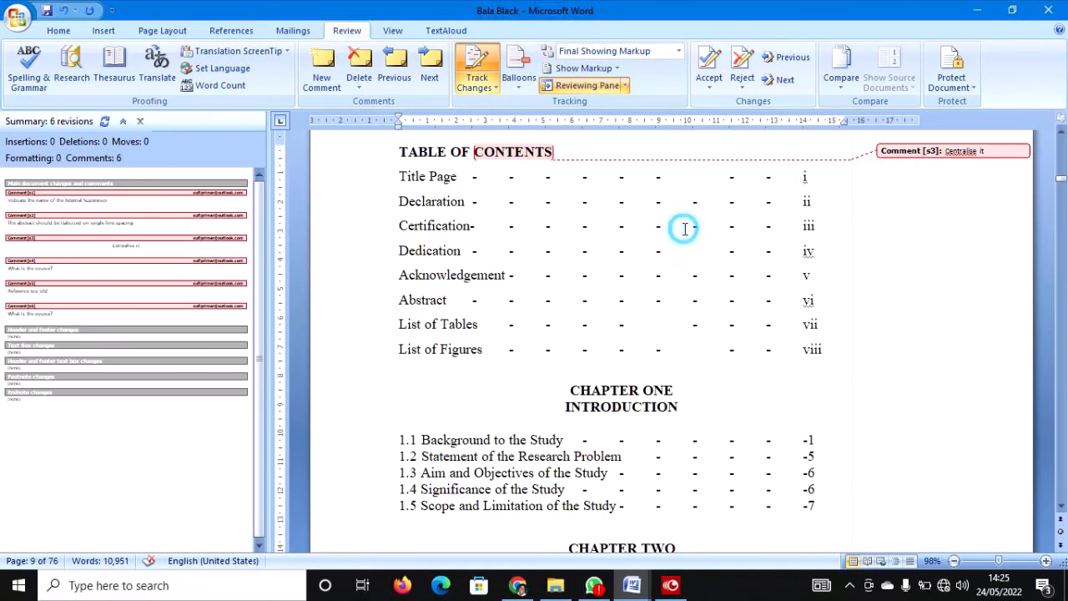
key("ctrl+a")
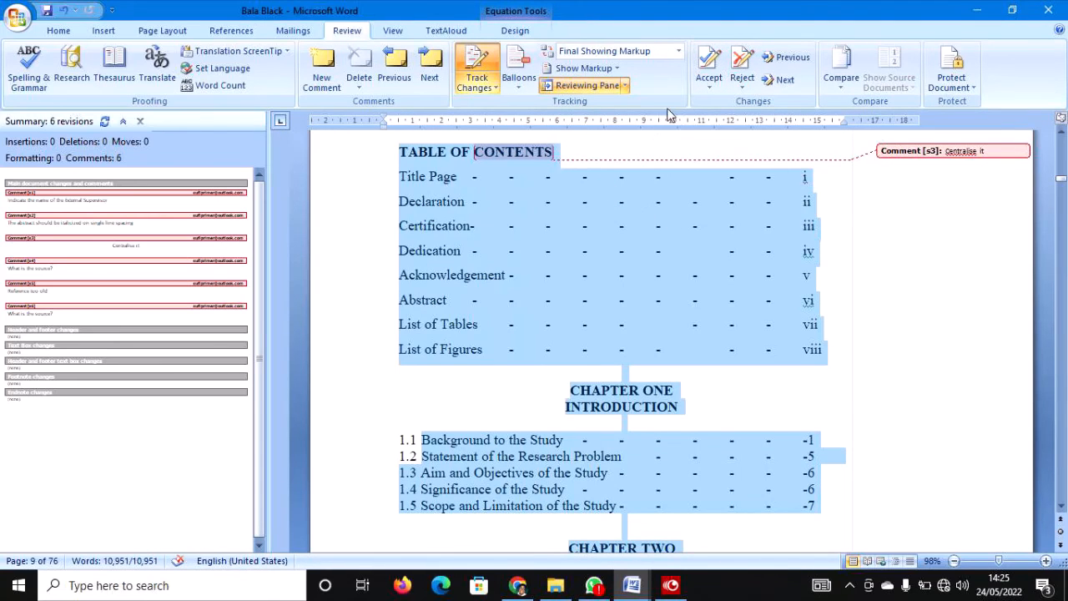
left_click(714, 87)
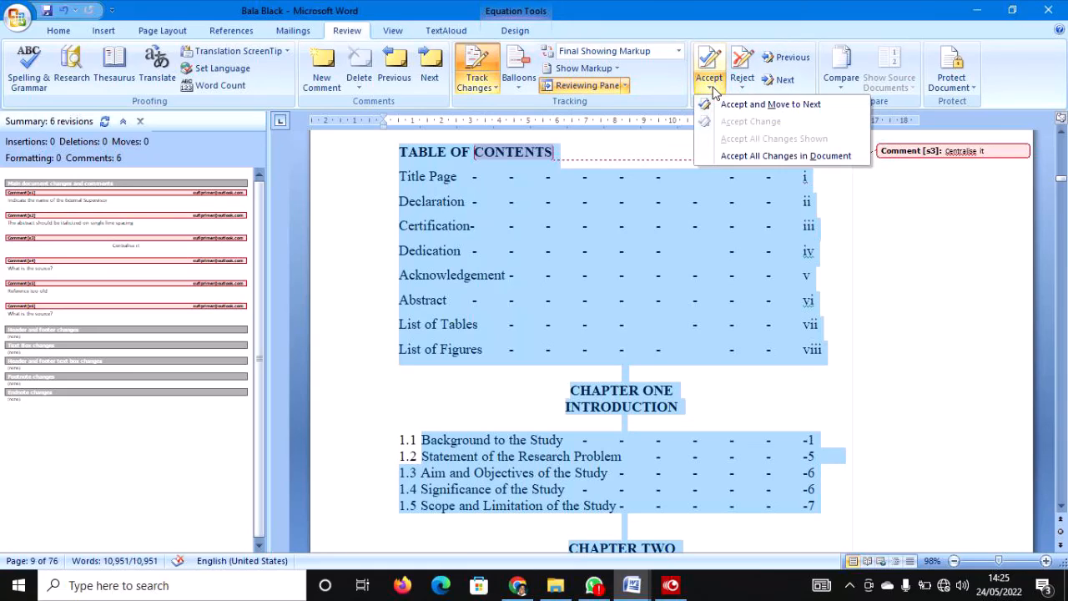
left_click(746, 156)
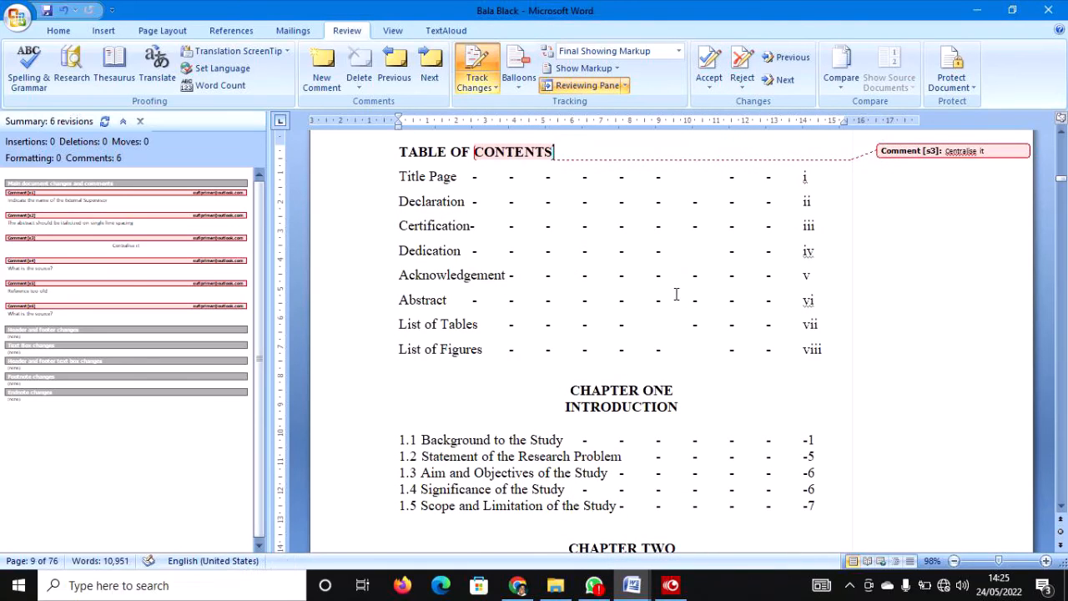
Delete the 'Centralise it' comment on CONTENTS.
scroll(675, 293, "down", 3)
scroll(673, 292, "up", 5)
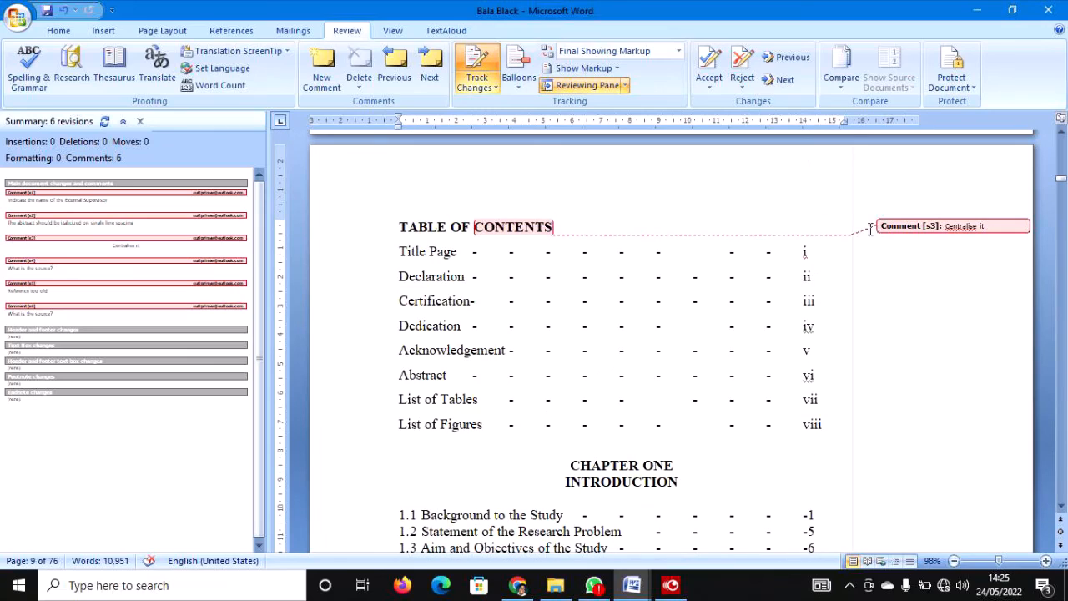
left_click(978, 228)
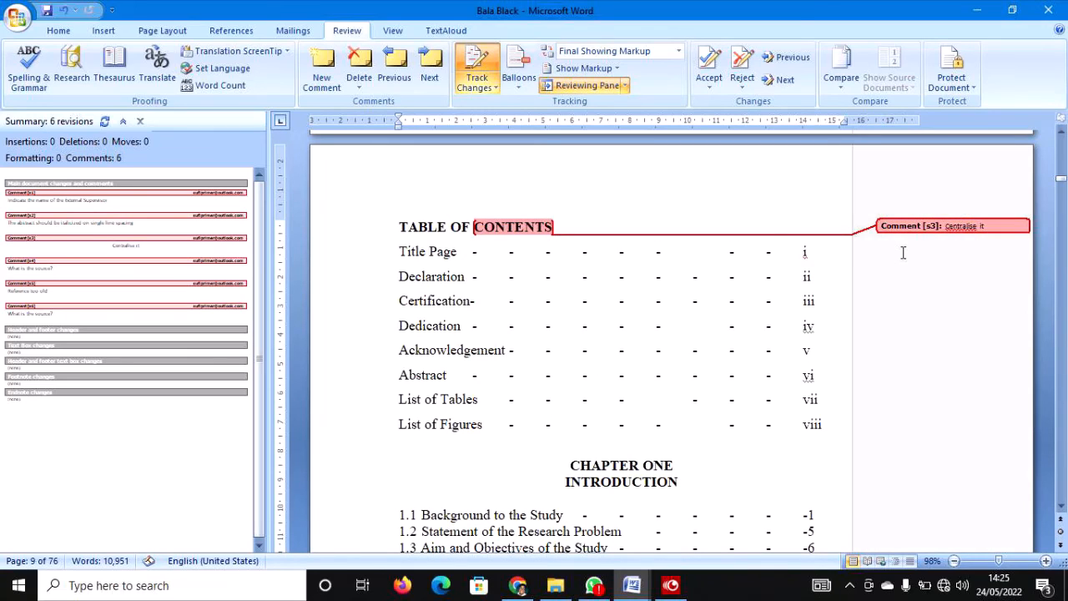
right_click(1007, 223)
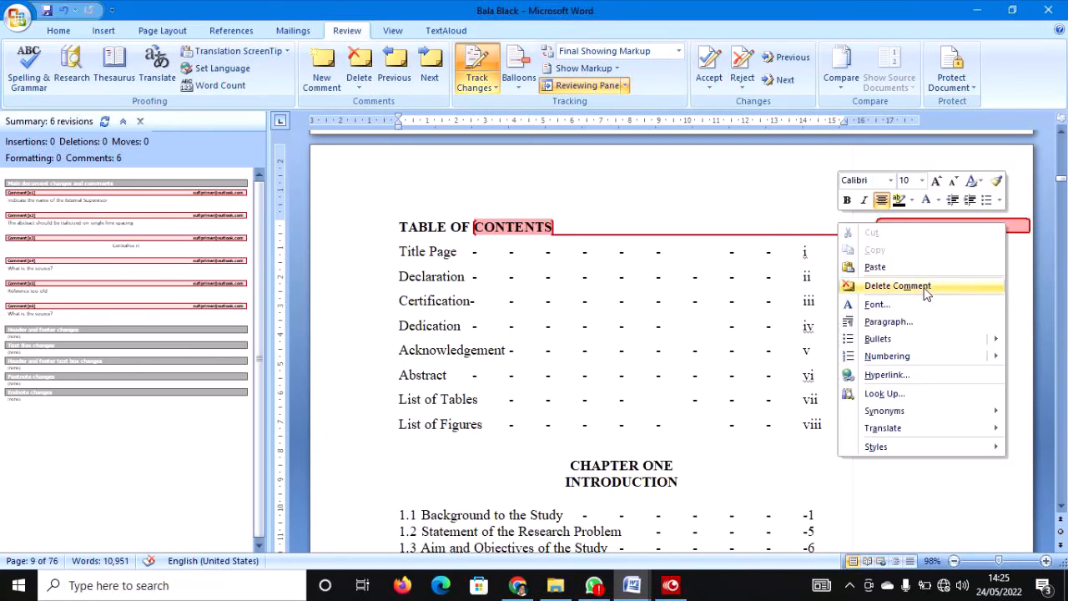
left_click(922, 287)
Centre the TABLE OF CONTENTS heading with Ctrl+E.
scroll(579, 278, "down", 2)
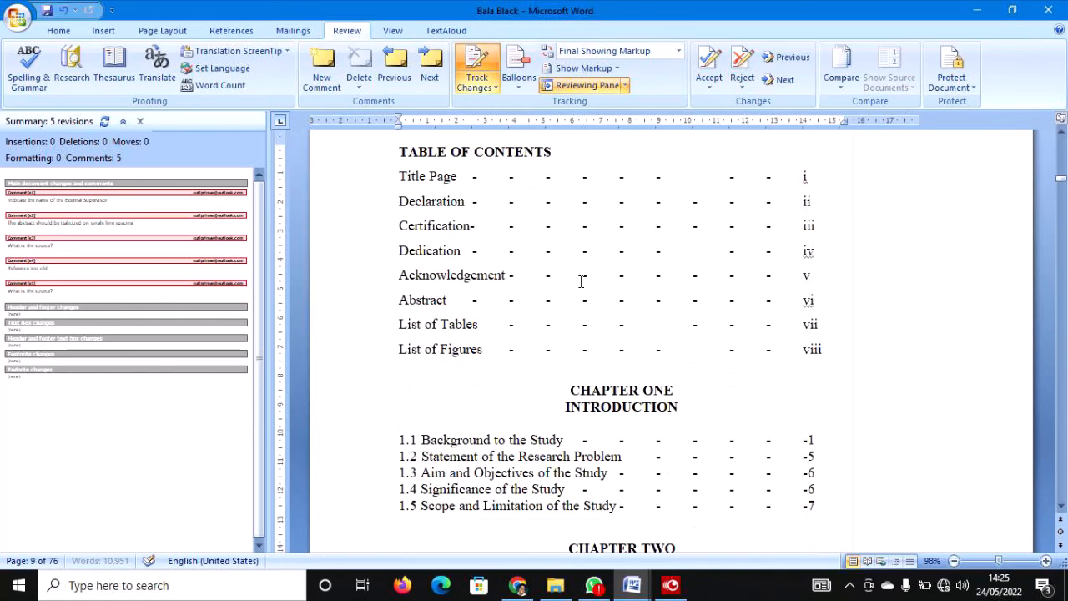
left_click(368, 163)
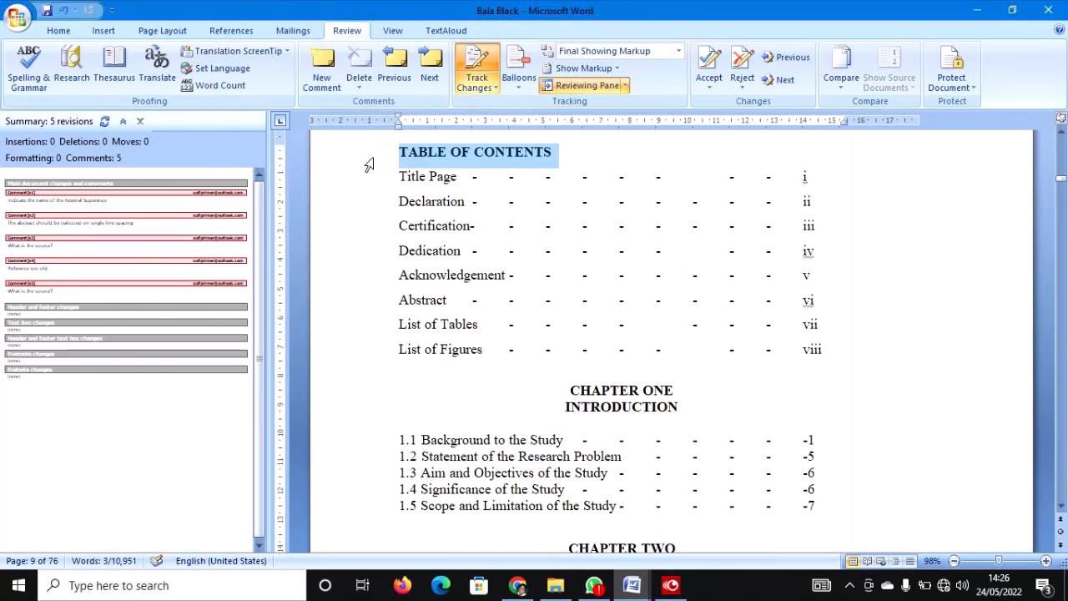
key("ctrl+e")
Scroll to the 'What is the source?' comment on 'others.' and dismiss its context menu unchanged.
scroll(560, 255, "down", 15)
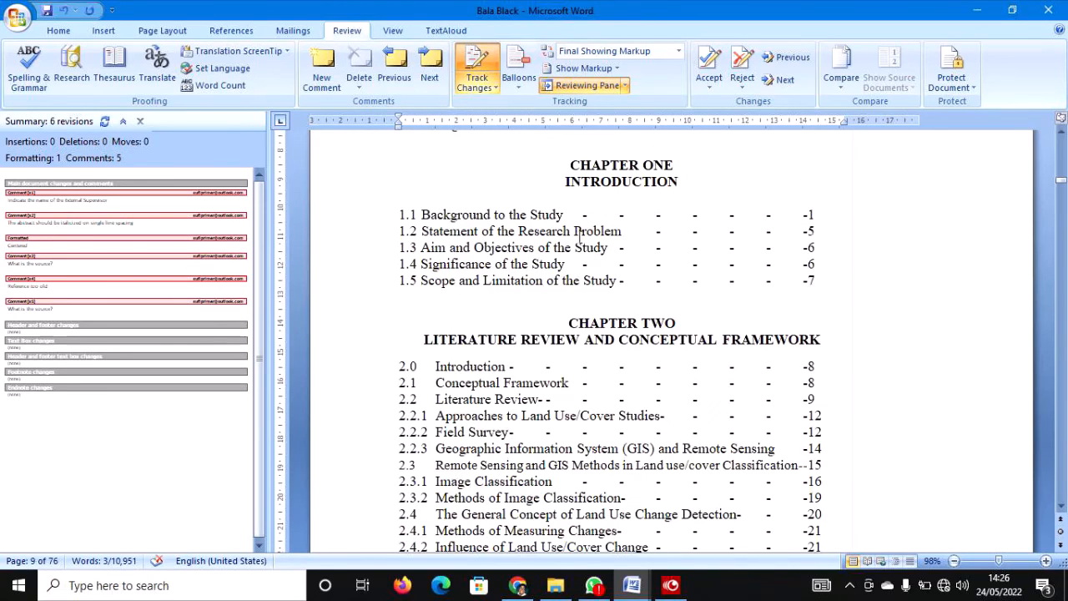
scroll(581, 244, "down", 14)
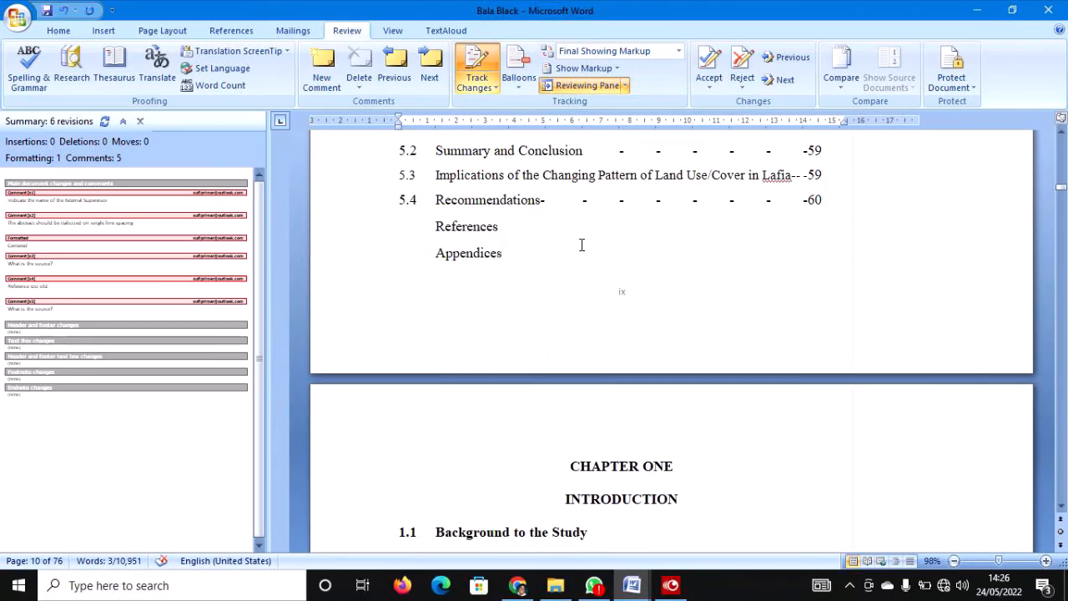
scroll(581, 245, "down", 7)
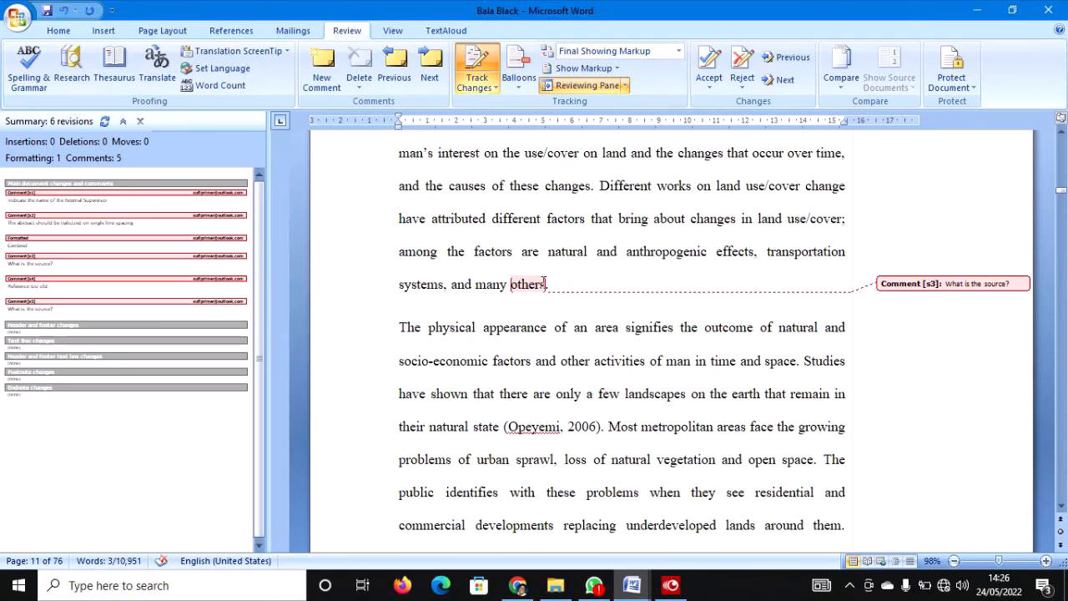
mouse_move(523, 286)
right_click(944, 284)
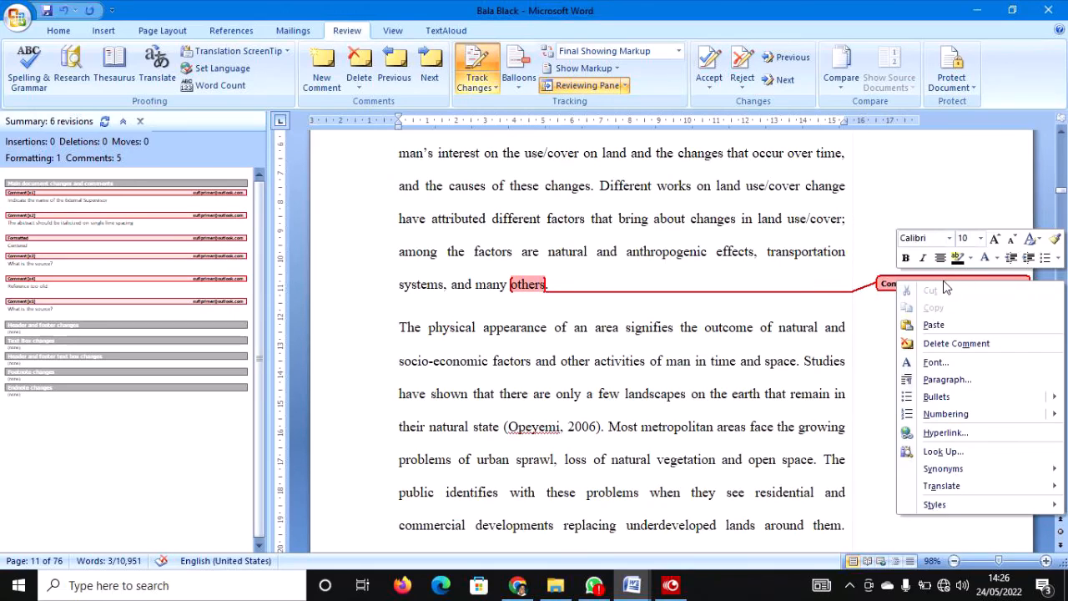
left_click(548, 286)
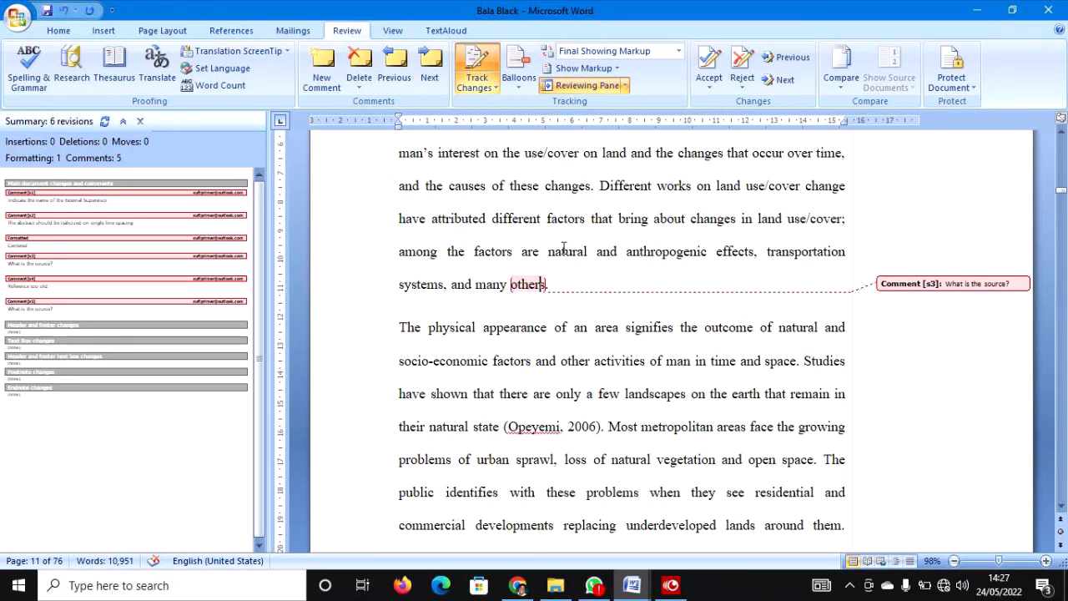
Stop the screen recording in MultiCam Capture Lite from its taskbar window.
left_click(676, 584)
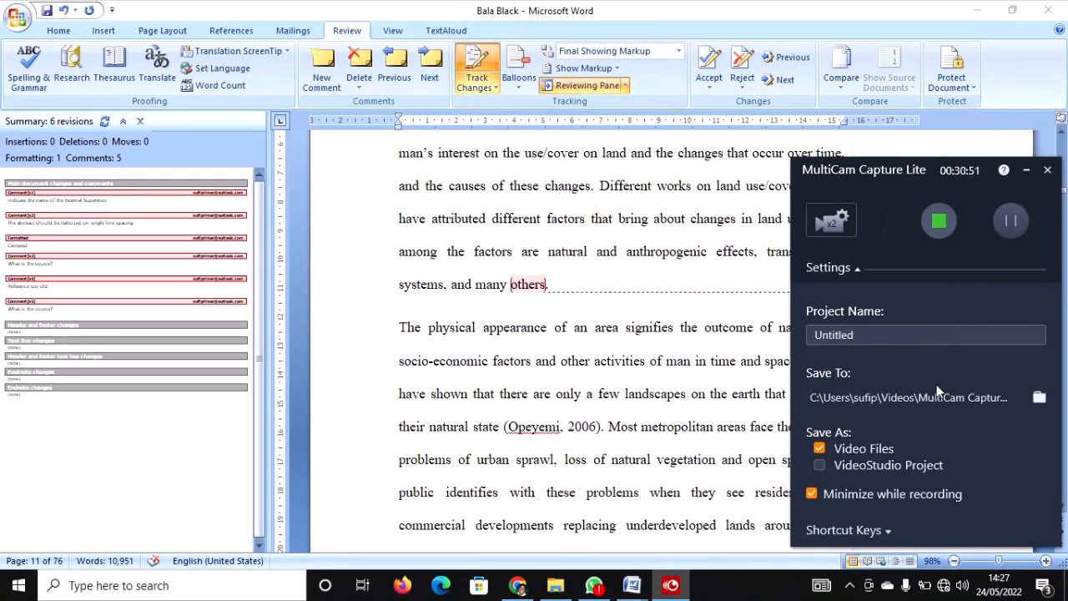
left_click(938, 221)
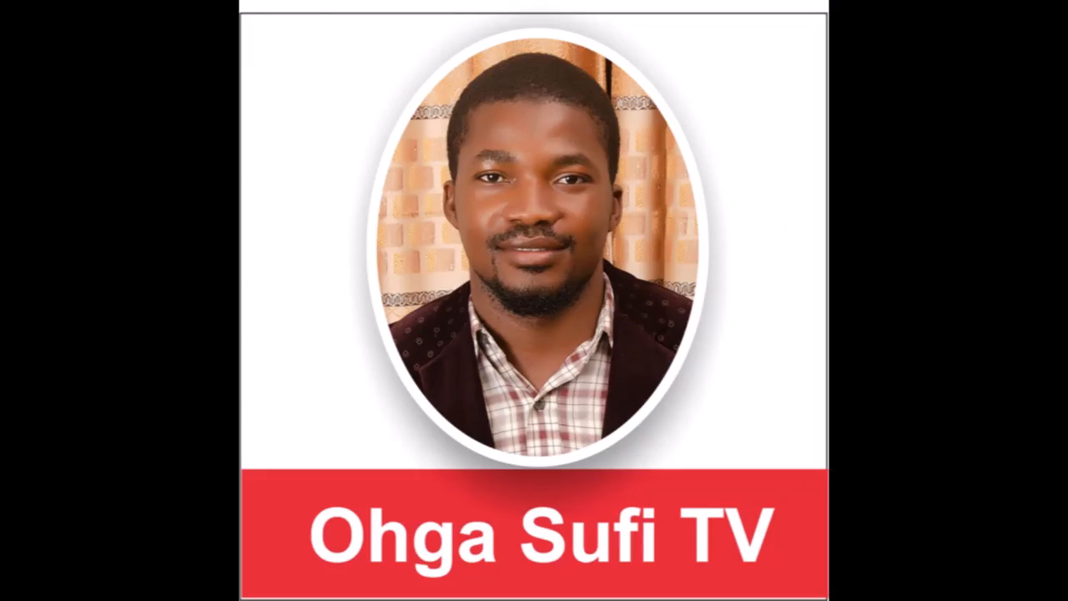